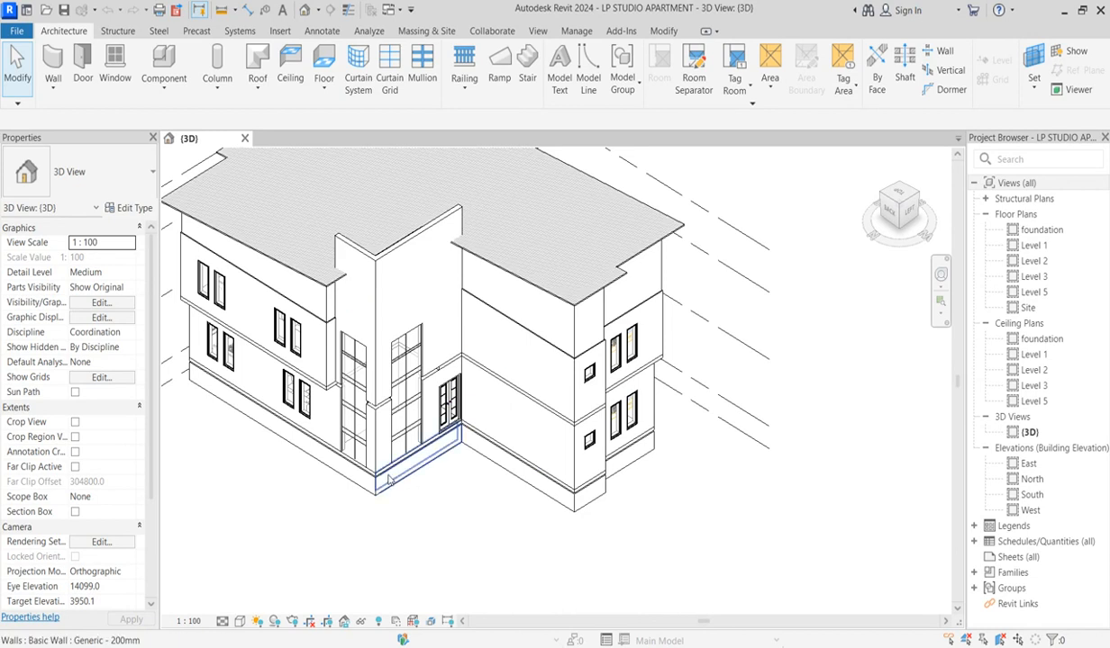
Examine the exterior of the two-storey apartment building from several angles in the 3D view
scroll(613, 405, "down", 2)
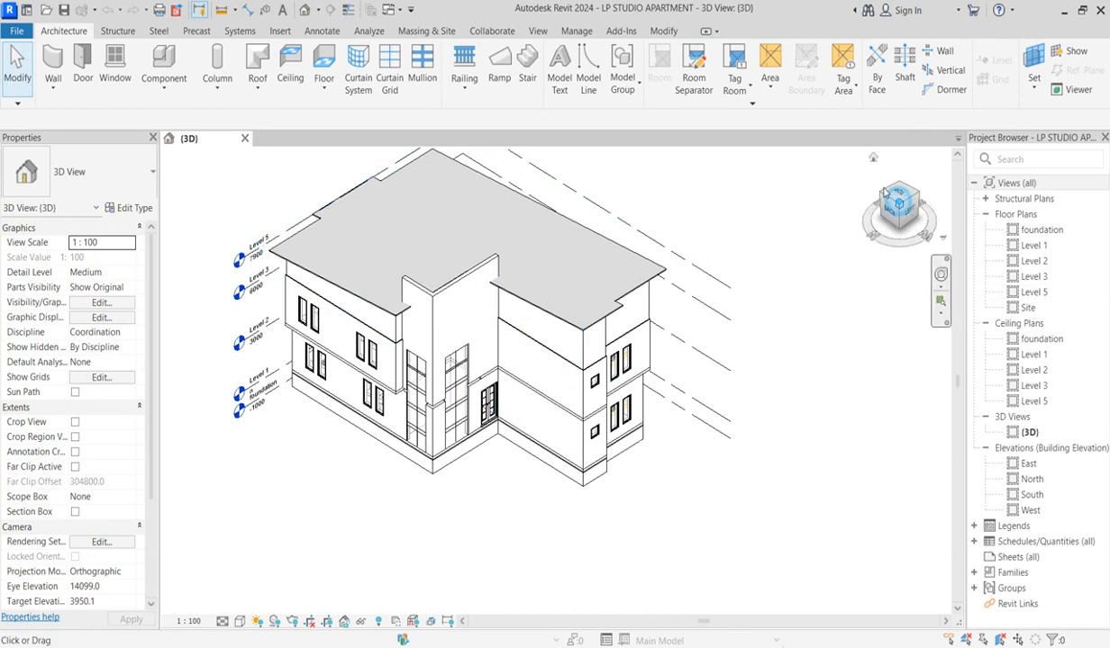
left_click(885, 197)
scroll(618, 267, "up", 5)
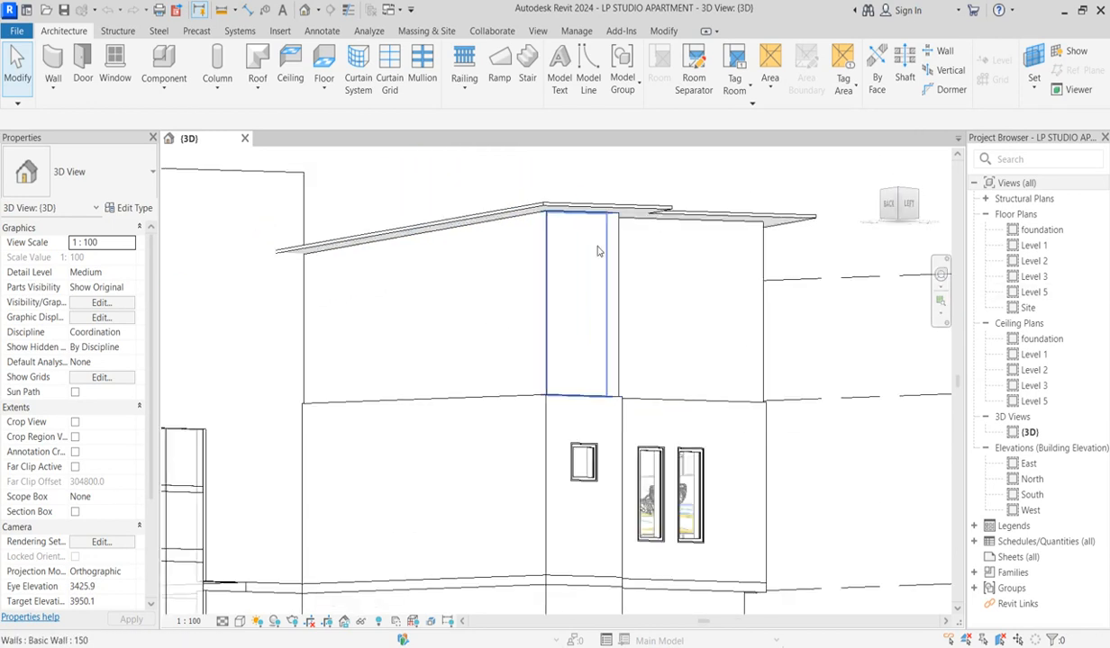
left_click(896, 192)
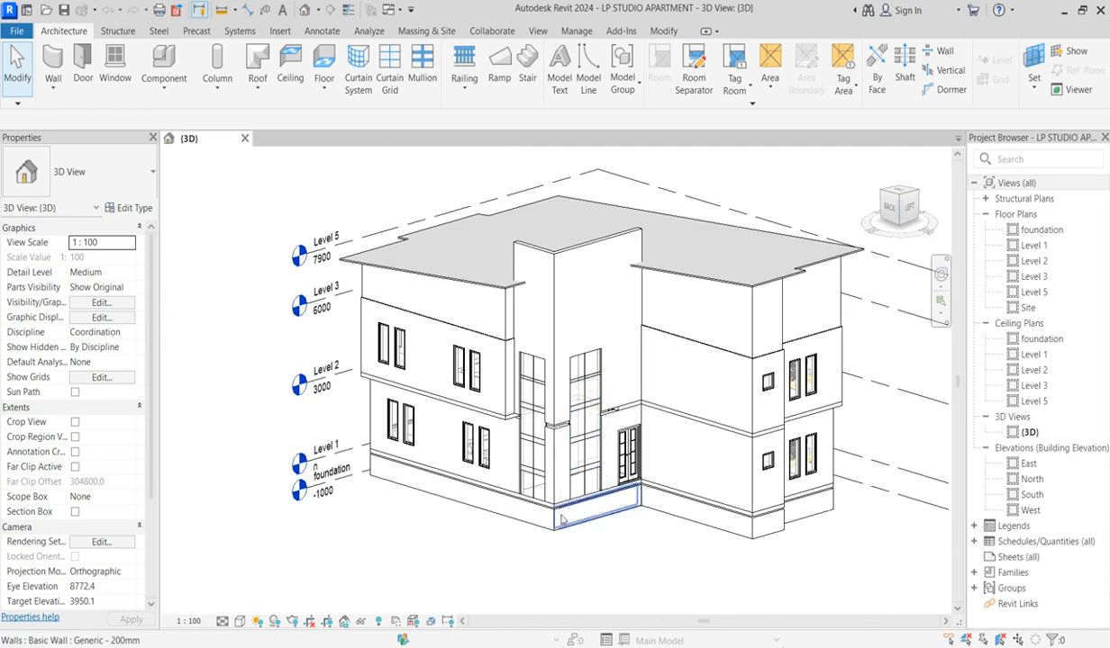
scroll(560, 519, "up", 3)
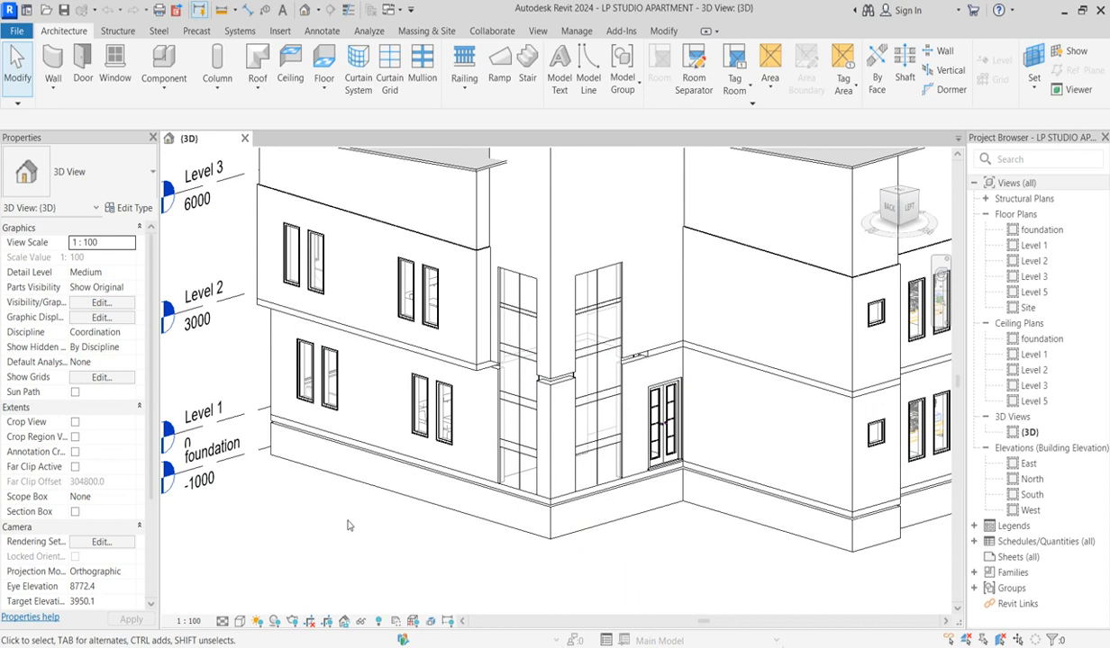
scroll(638, 582, "down", 3)
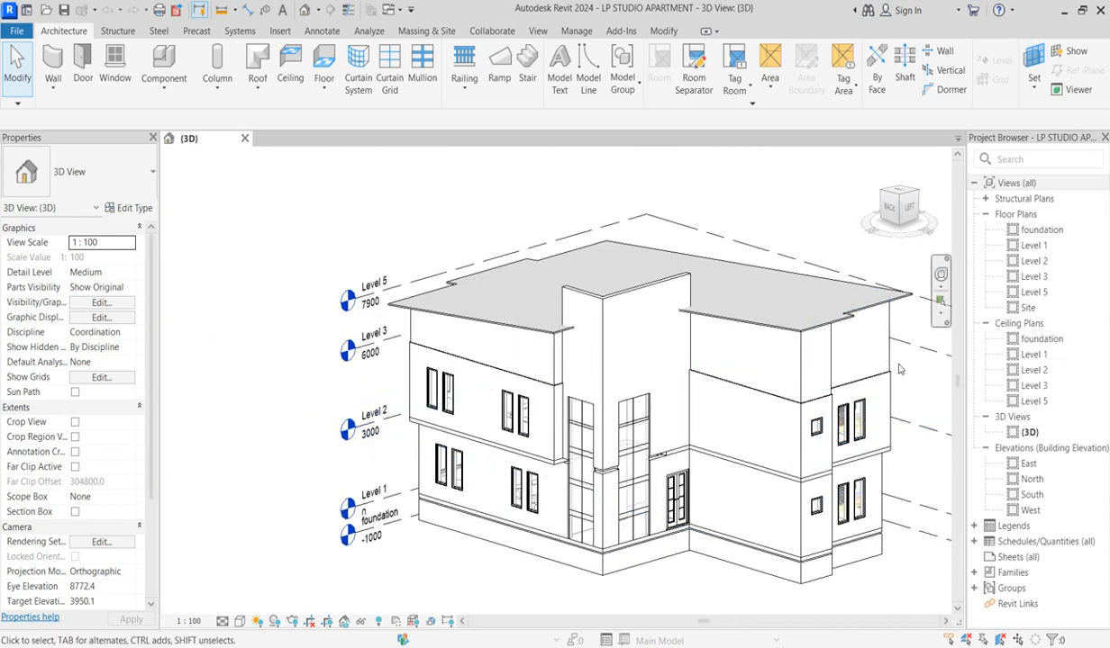
scroll(504, 401, "down", 2)
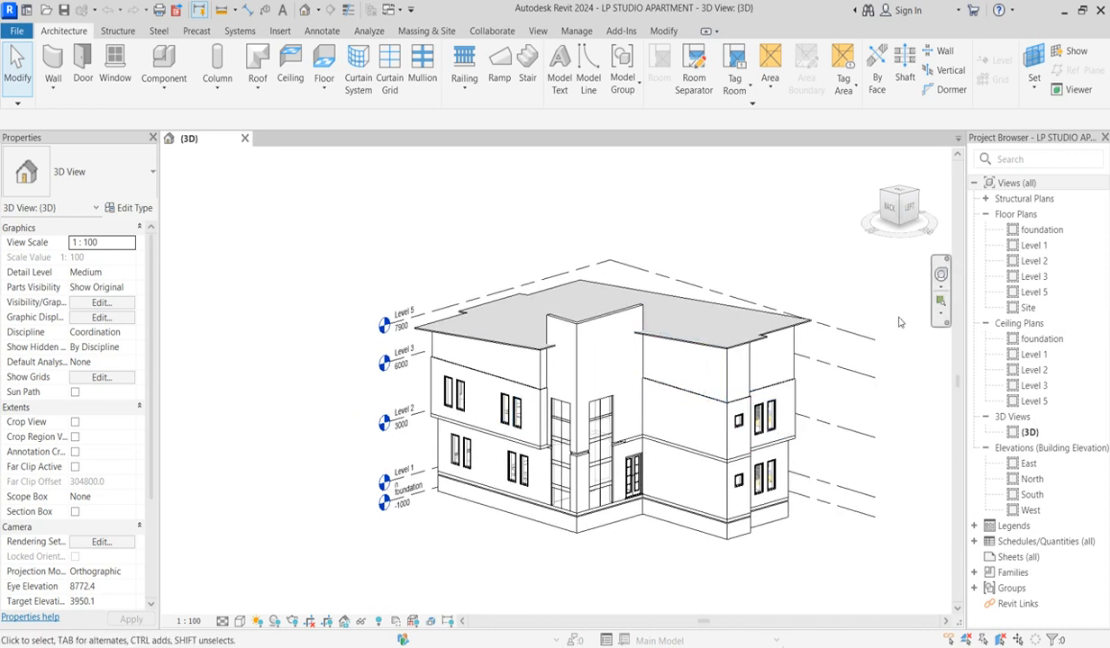
Inspect the Level 1 and Level 2 floor plans around the entrance hall and its stairwell
double_click(1033, 246)
scroll(608, 252, "down", 1)
scroll(565, 258, "up", 1)
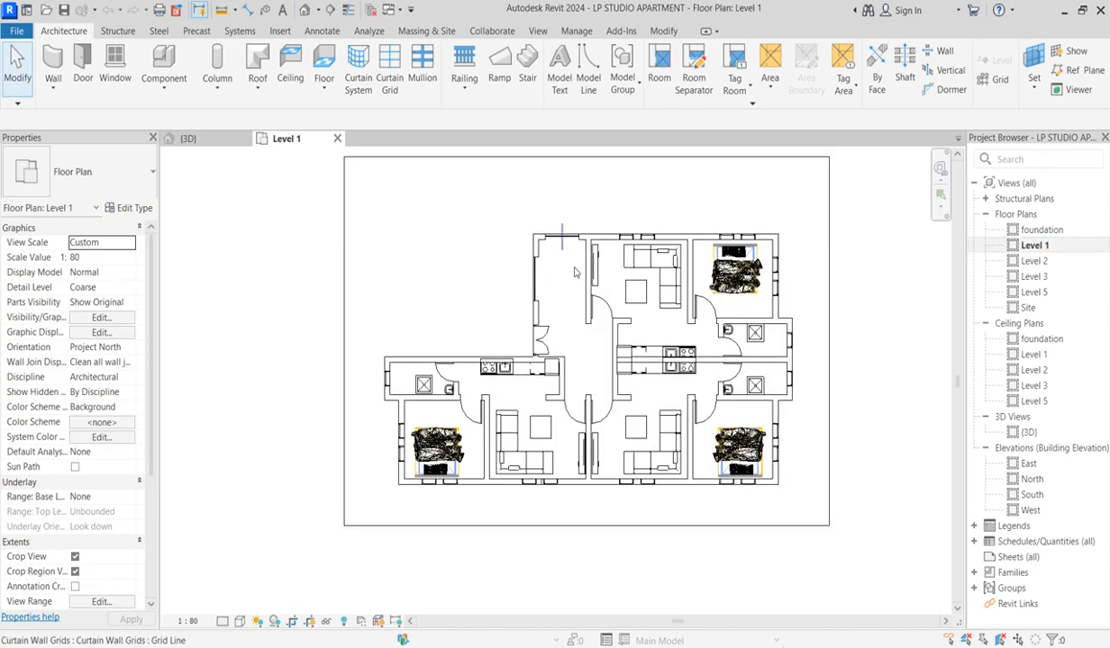
scroll(576, 339, "up", 1)
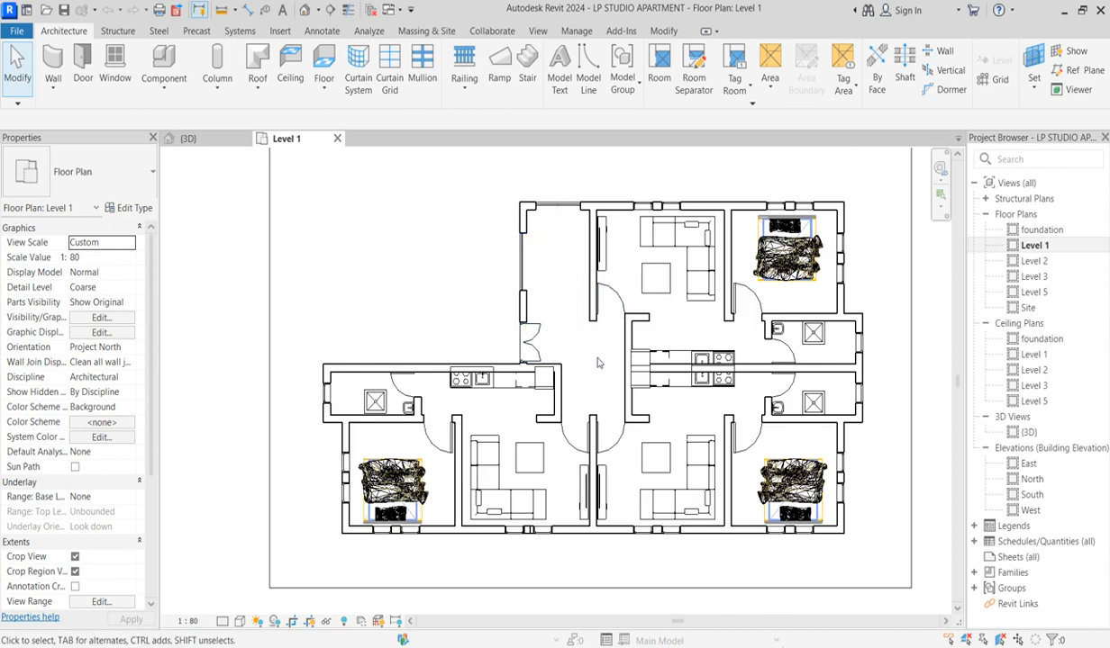
double_click(1027, 261)
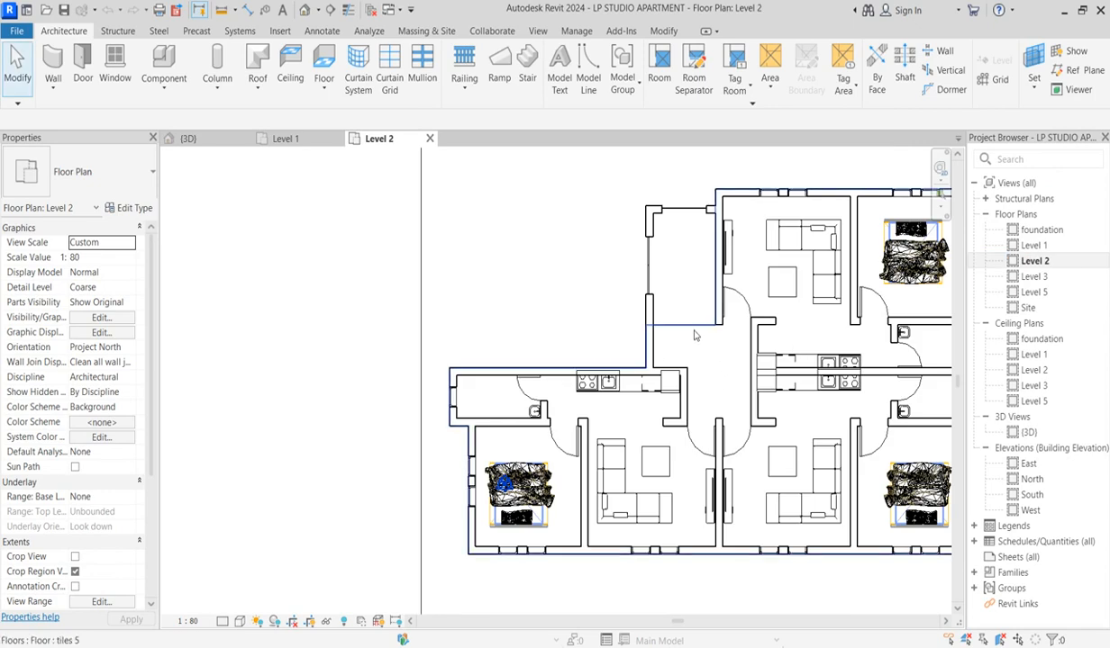
scroll(635, 333, "down", 1)
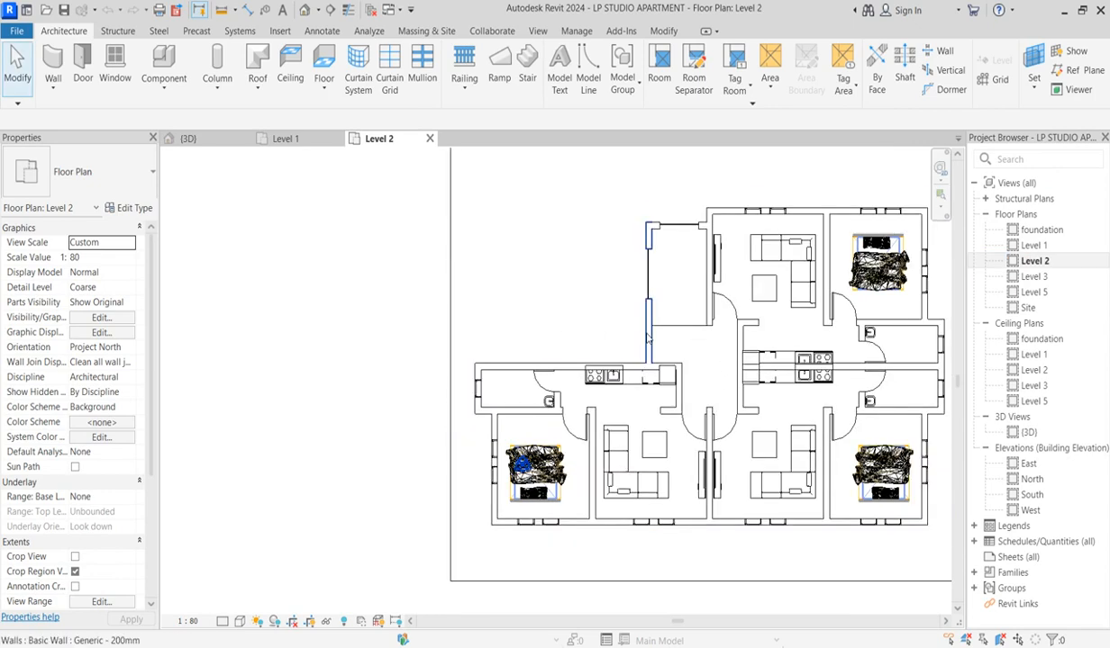
On the Level 1 plan, start a stair with a sketched run and draw a rectangular boundary about 2000 mm wide filling the stairwell
double_click(1033, 245)
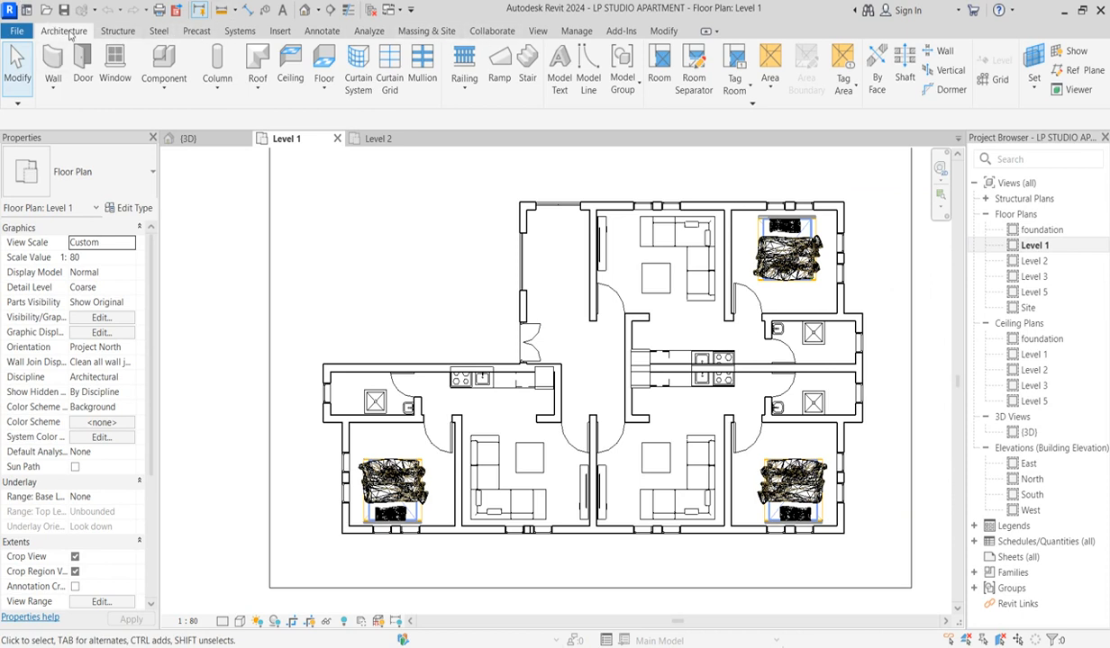
left_click(529, 72)
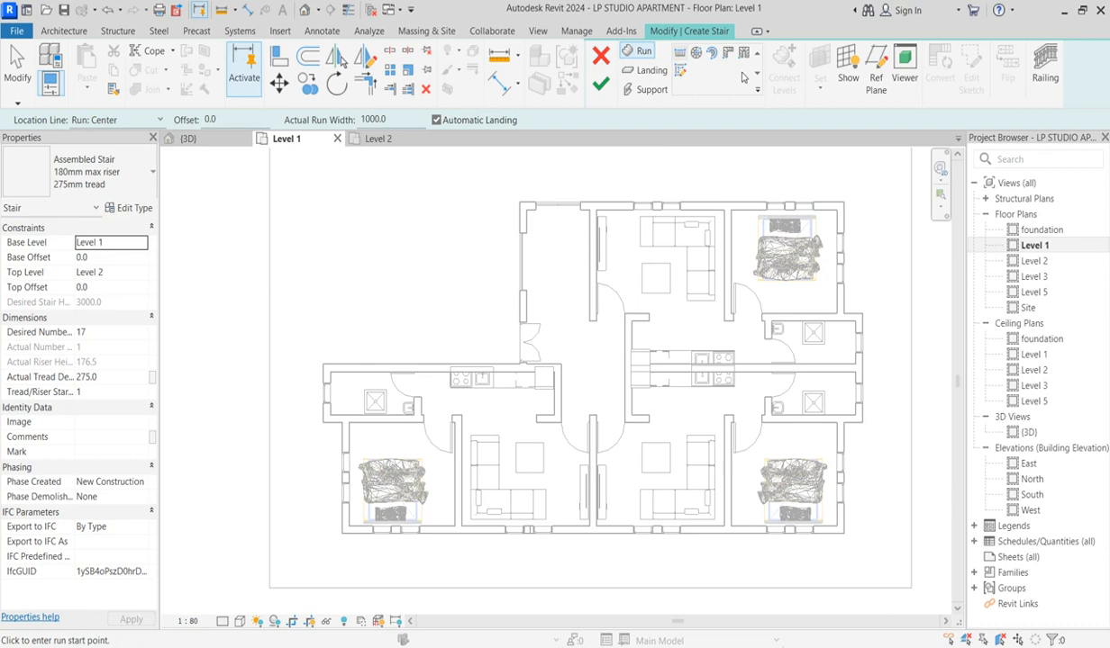
left_click(680, 76)
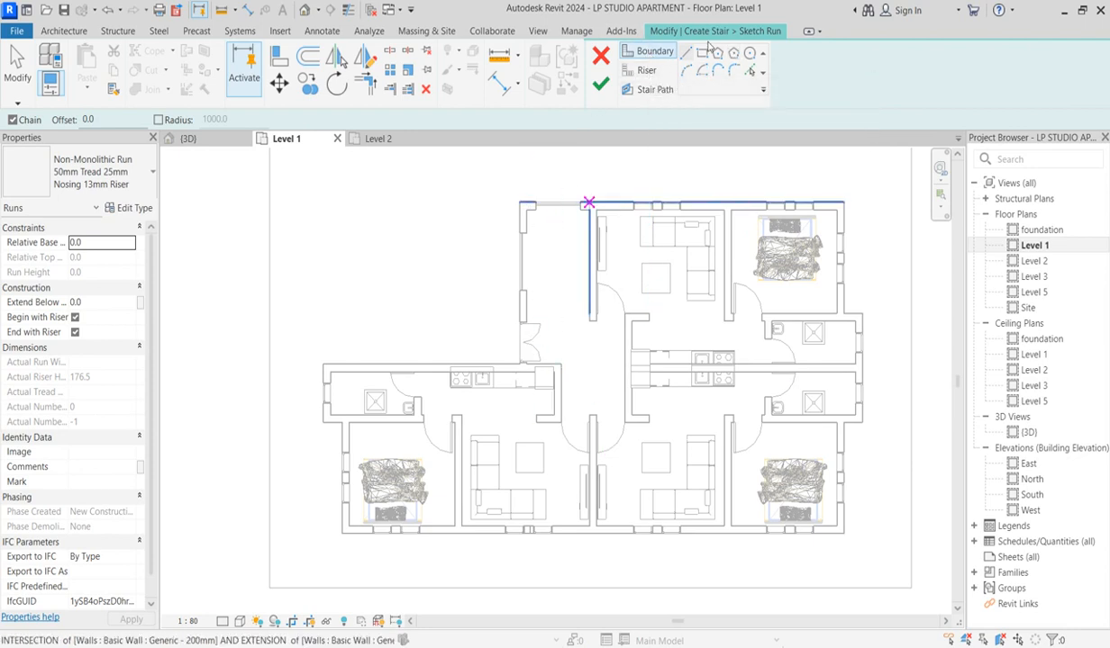
left_click(702, 52)
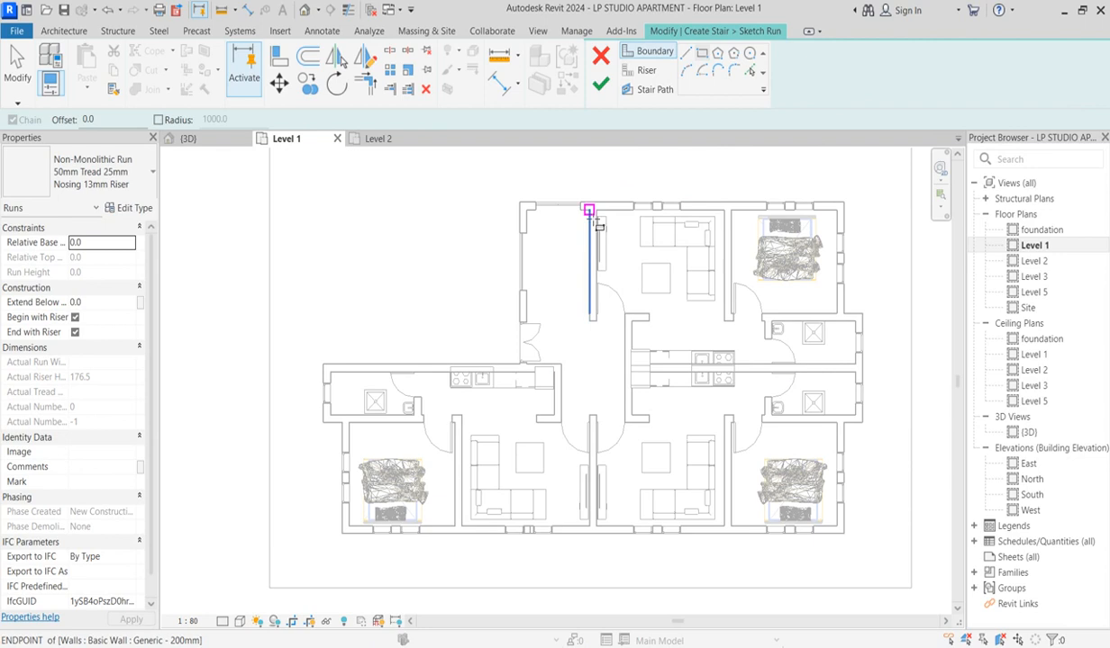
left_click(587, 212)
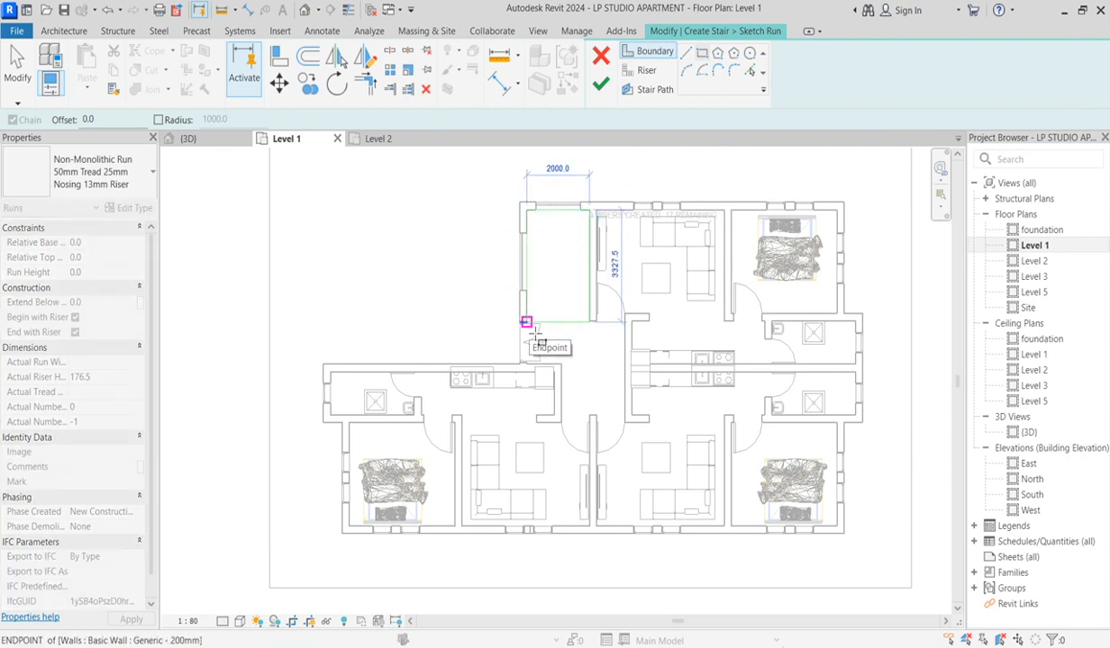
scroll(533, 335, "up", 2)
scroll(534, 332, "up", 2)
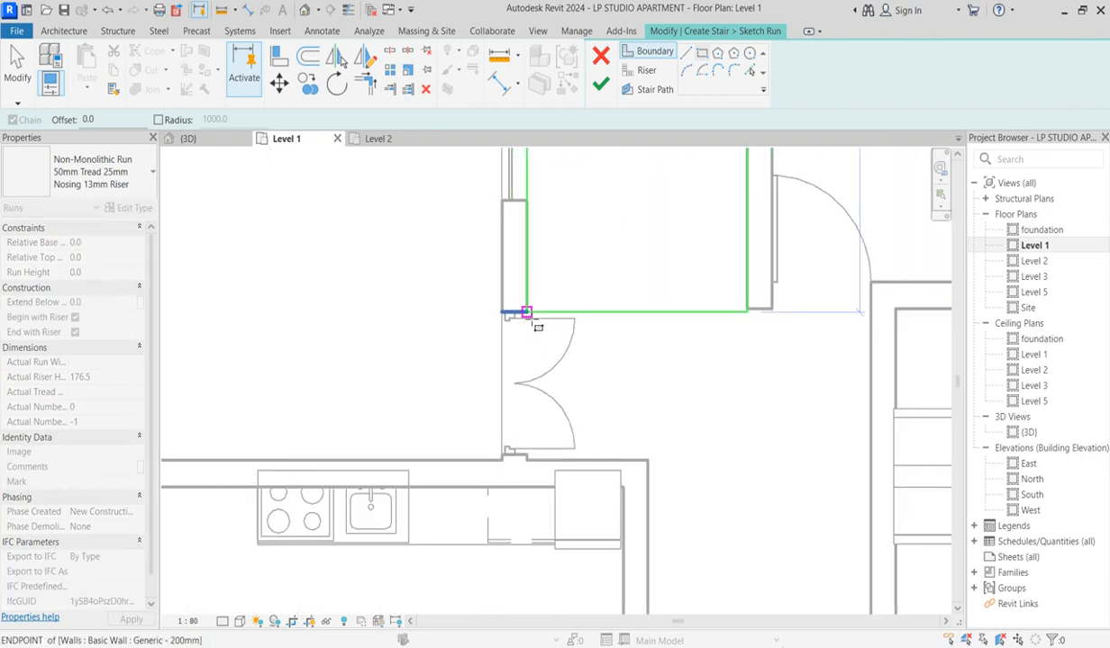
left_click(526, 312)
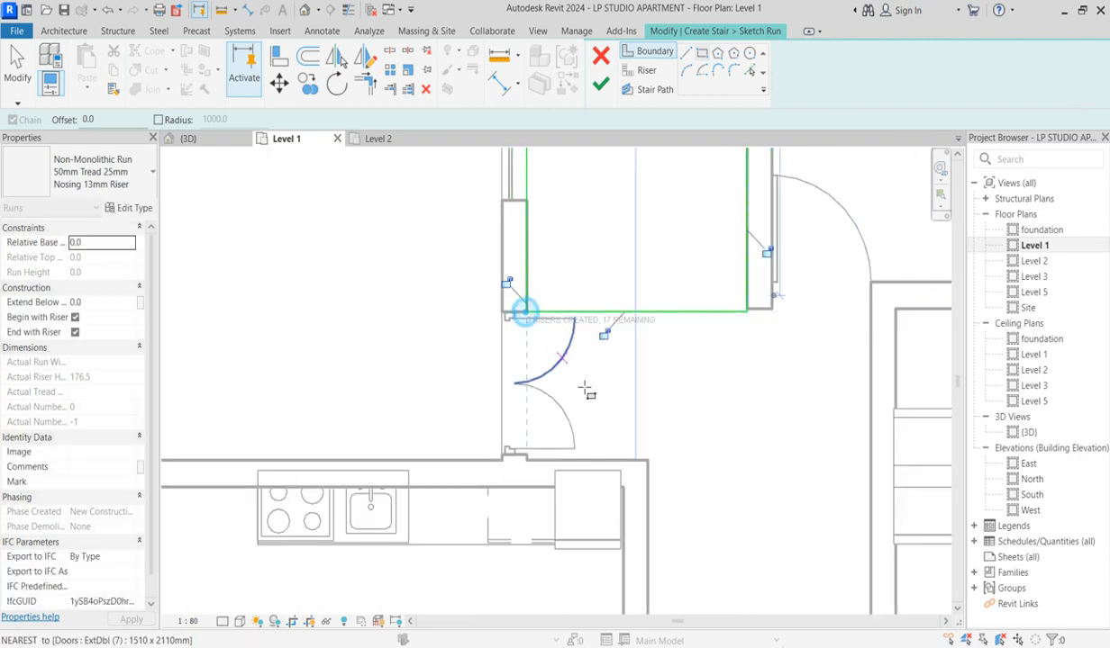
Check the sketched stair boundary against the floor edge on the Level 2 plan and return to the Level 1 plan
double_click(1031, 261)
scroll(666, 338, "up", 5)
scroll(662, 333, "up", 2)
scroll(663, 326, "up", 2)
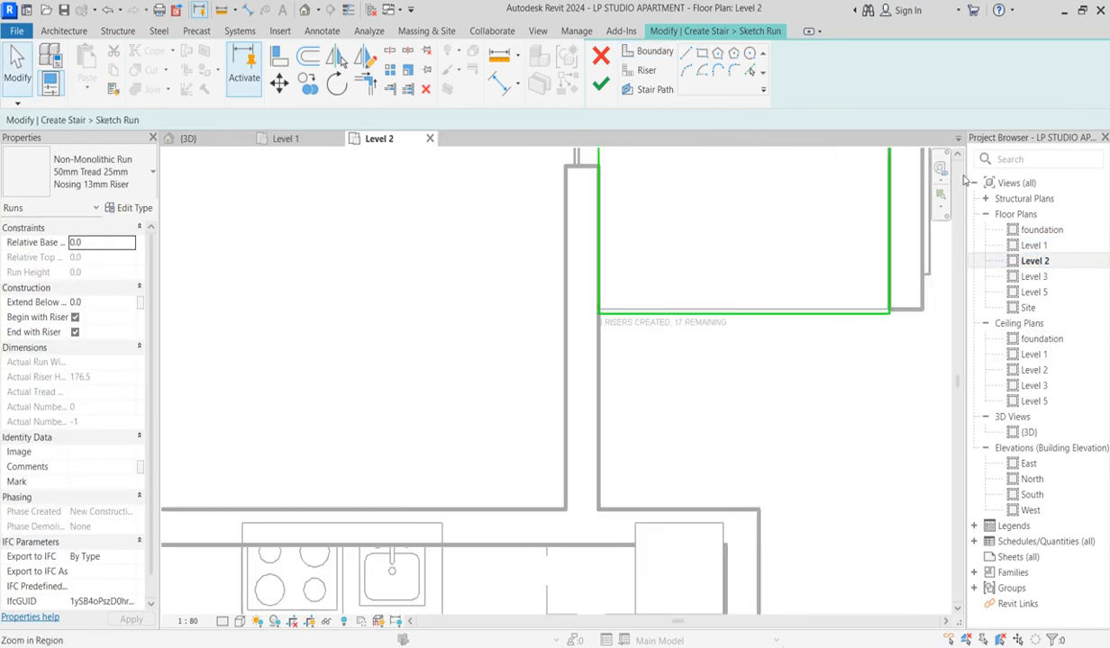
left_click(1032, 245)
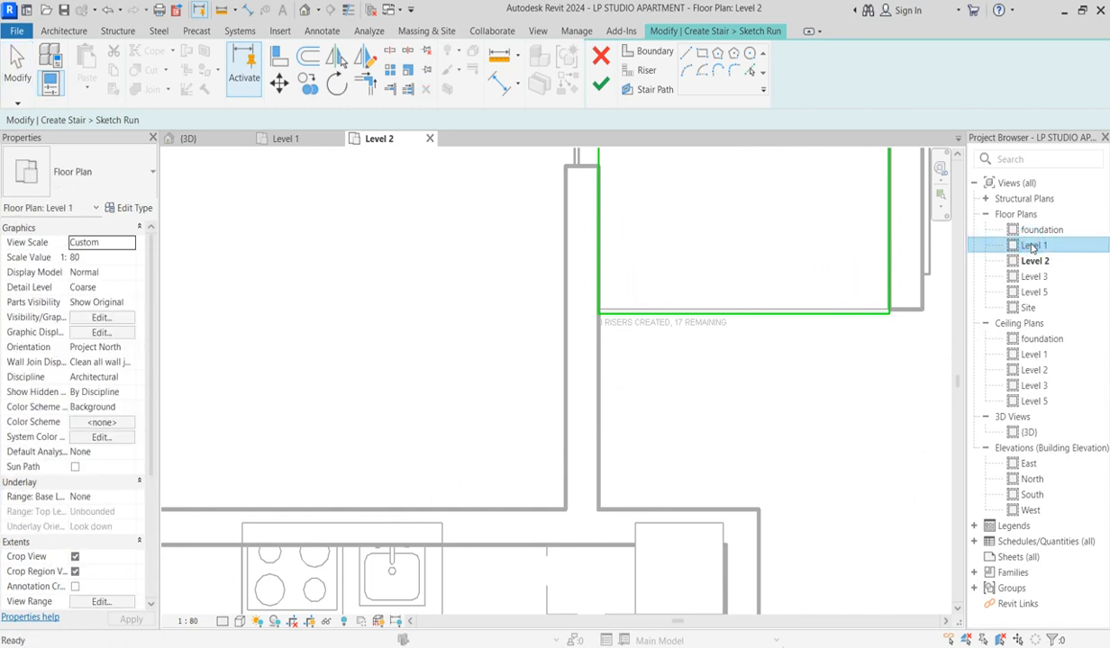
double_click(1033, 245)
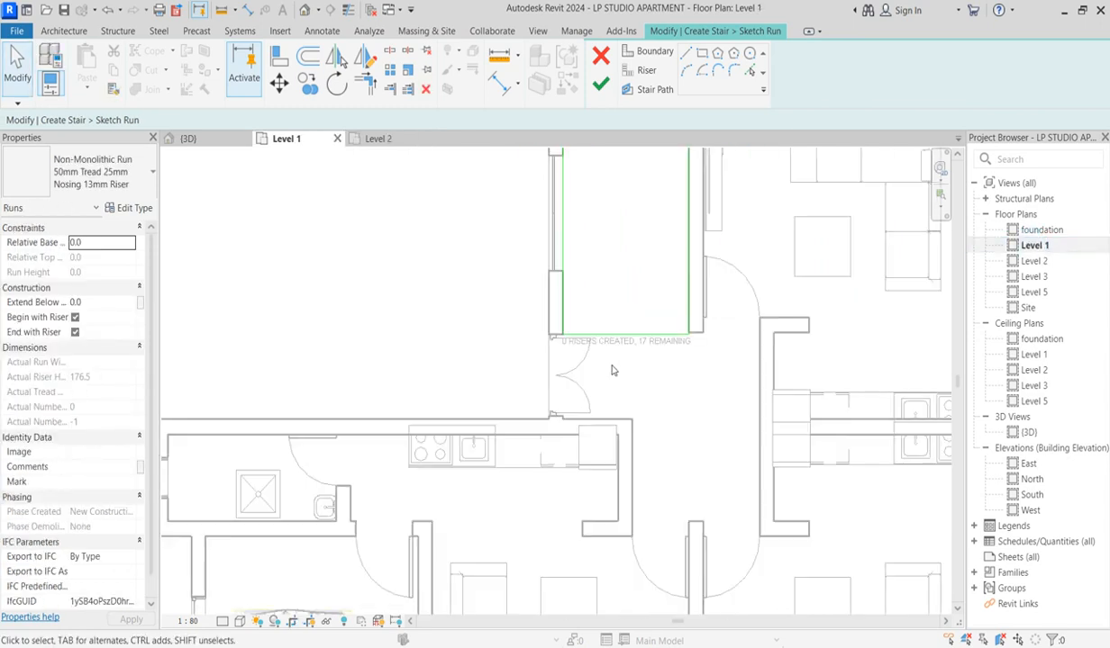
Delete the stair boundary line that closes the stairwell on the side facing the entrance hall
scroll(614, 322, "up", 2)
scroll(625, 374, "down", 2)
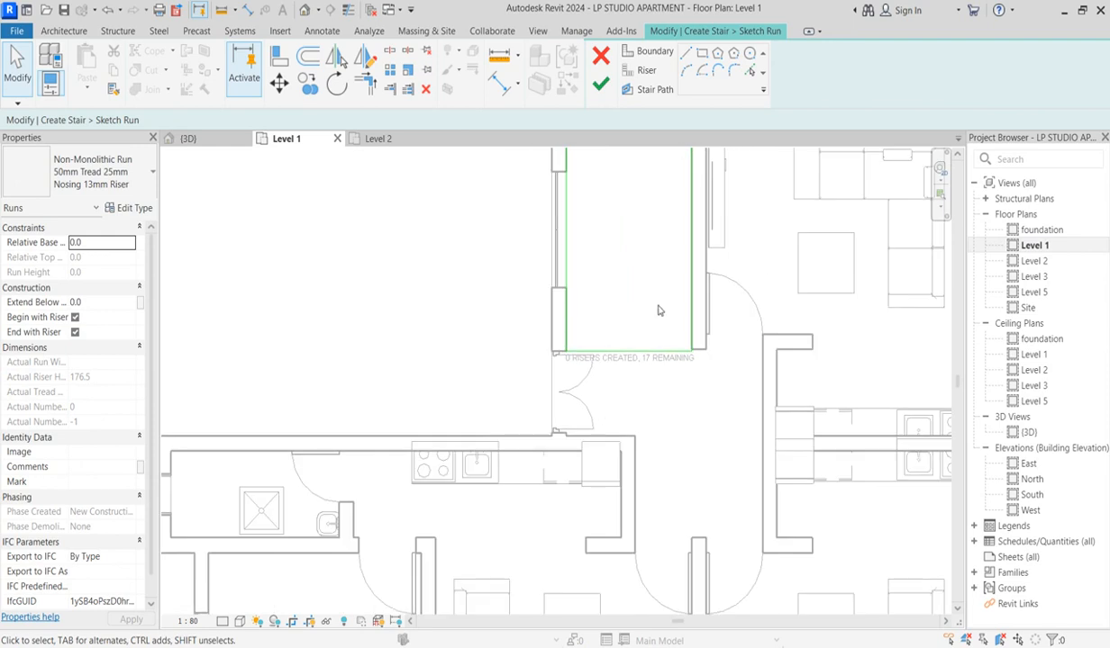
left_click(657, 352)
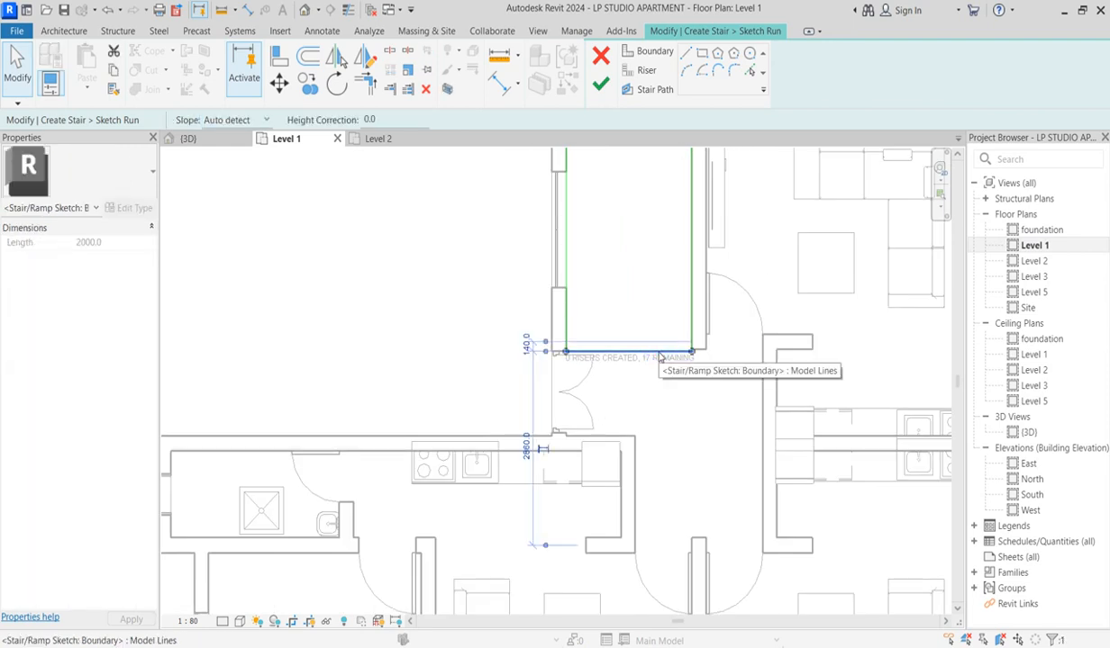
key("Delete")
scroll(650, 395, "down", 2)
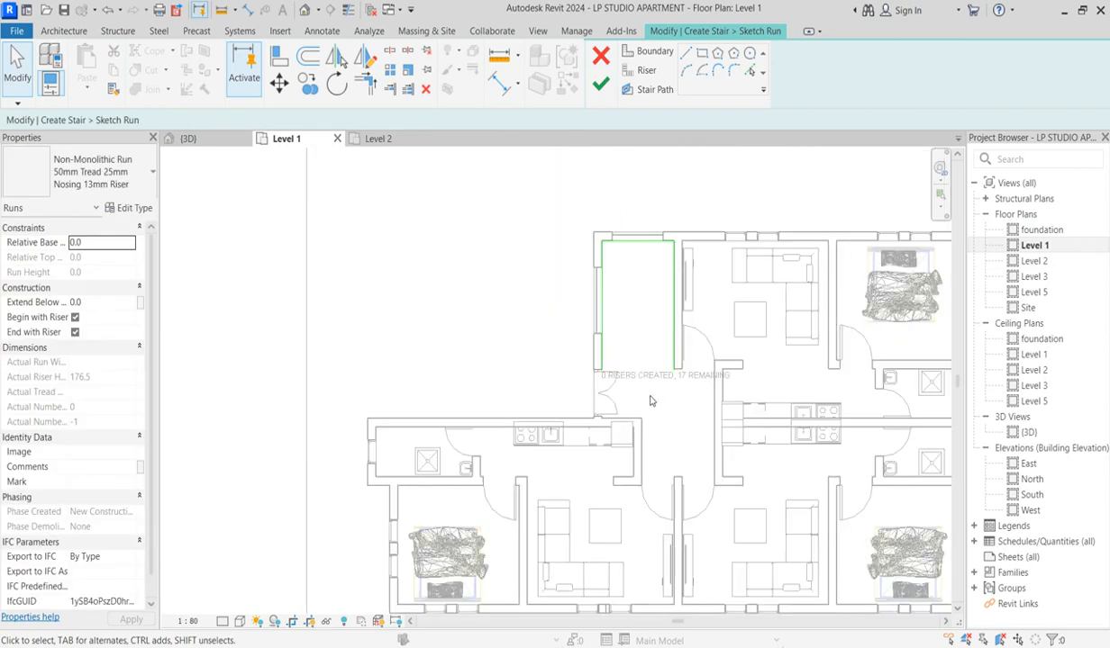
Sketch a 950 mm riser line from the lower-left end of the stair boundary across the open side of the stairwell
left_click(641, 70)
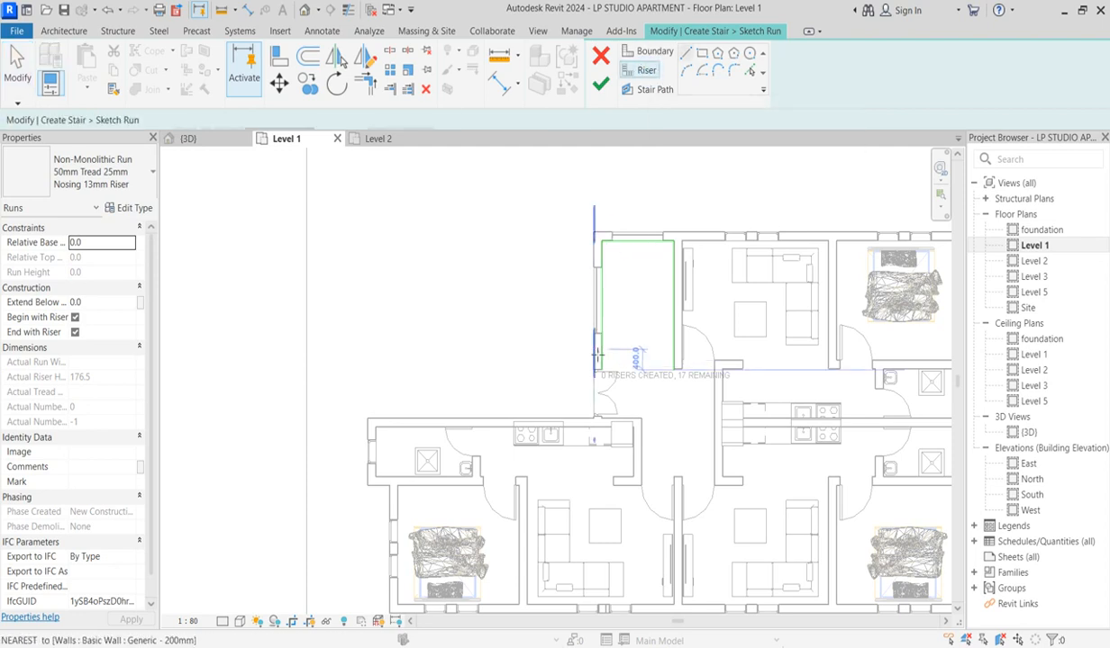
scroll(594, 349, "up", 3)
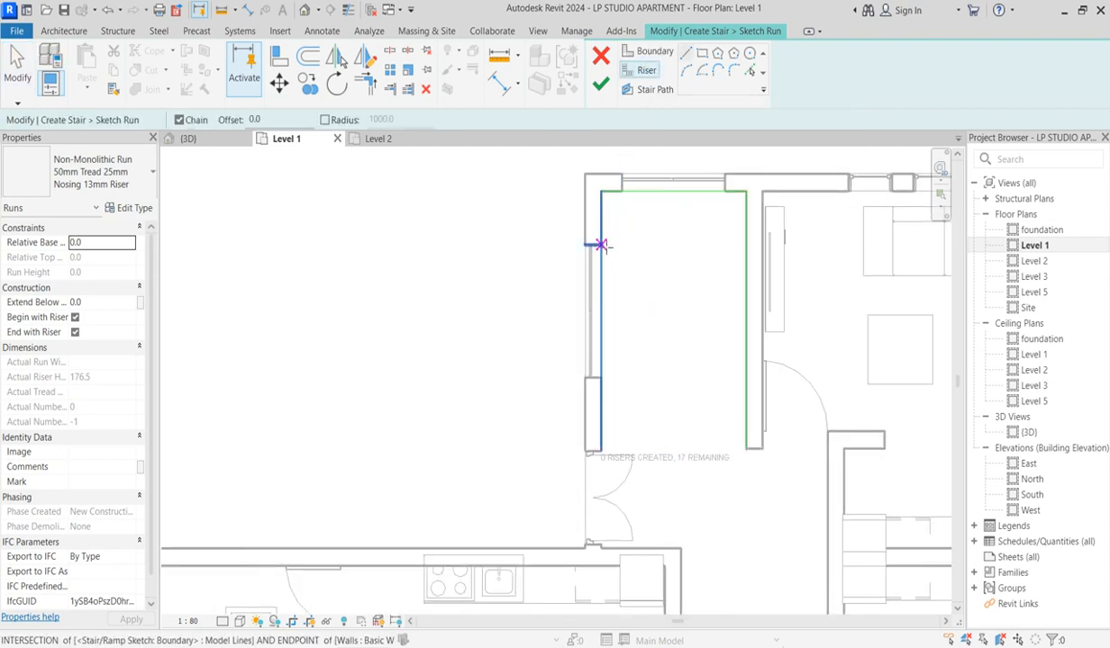
left_click(601, 451)
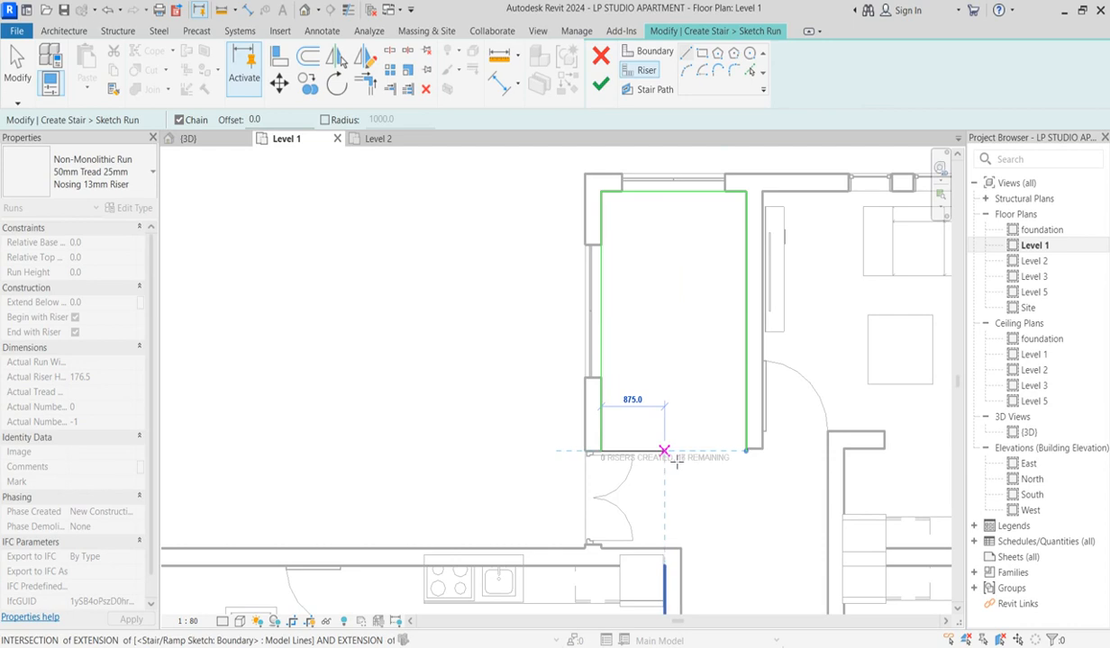
type("950")
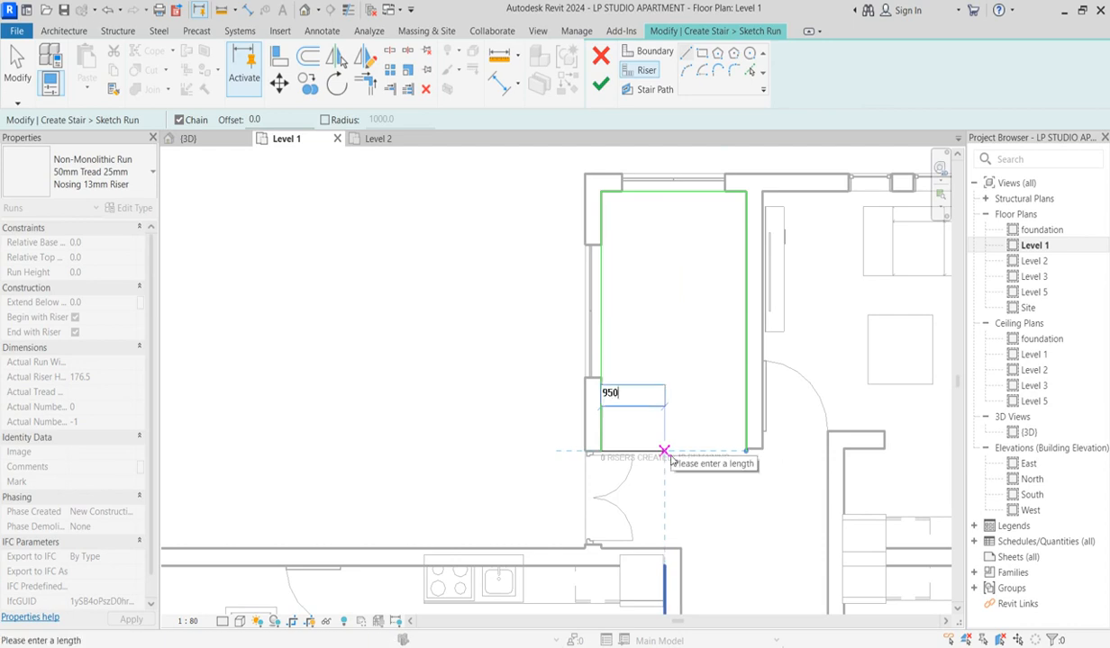
right_click(680, 394)
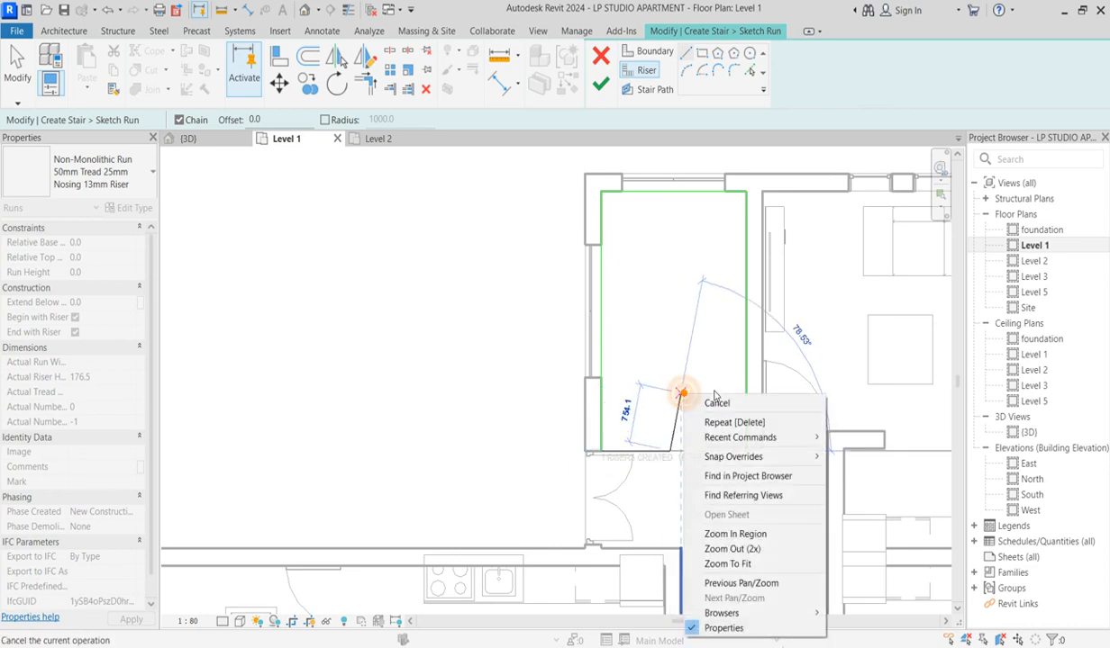
left_click(717, 403)
right_click(673, 363)
left_click(703, 373)
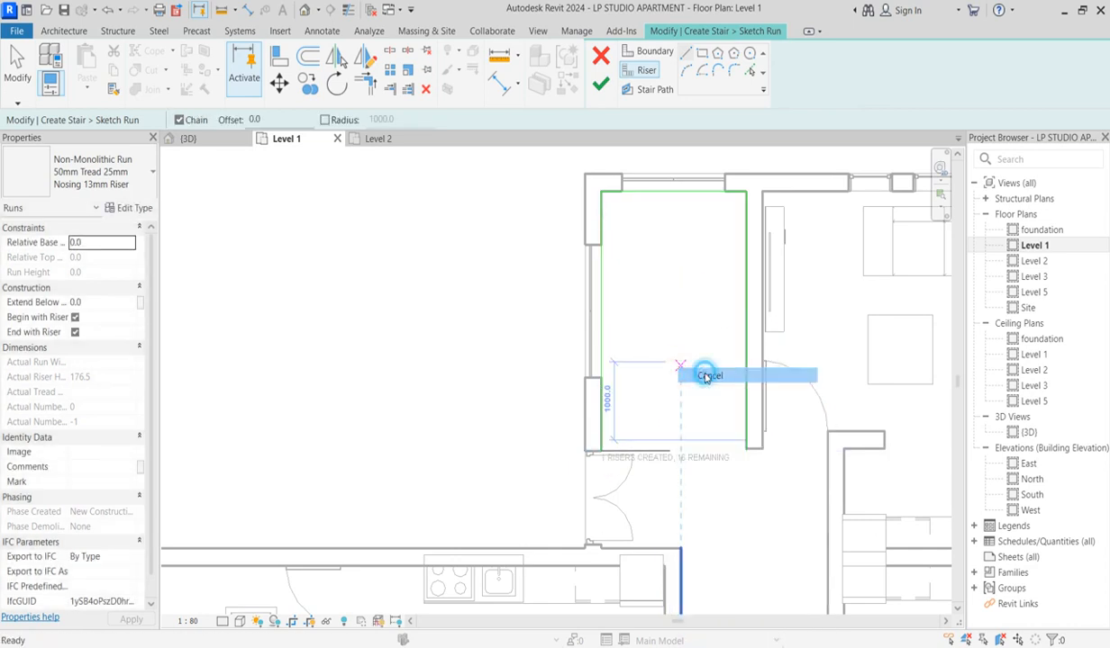
Mirror the 950 mm riser about a vertical axis drawn from the midpoint of the upper boundary line
left_click(645, 452)
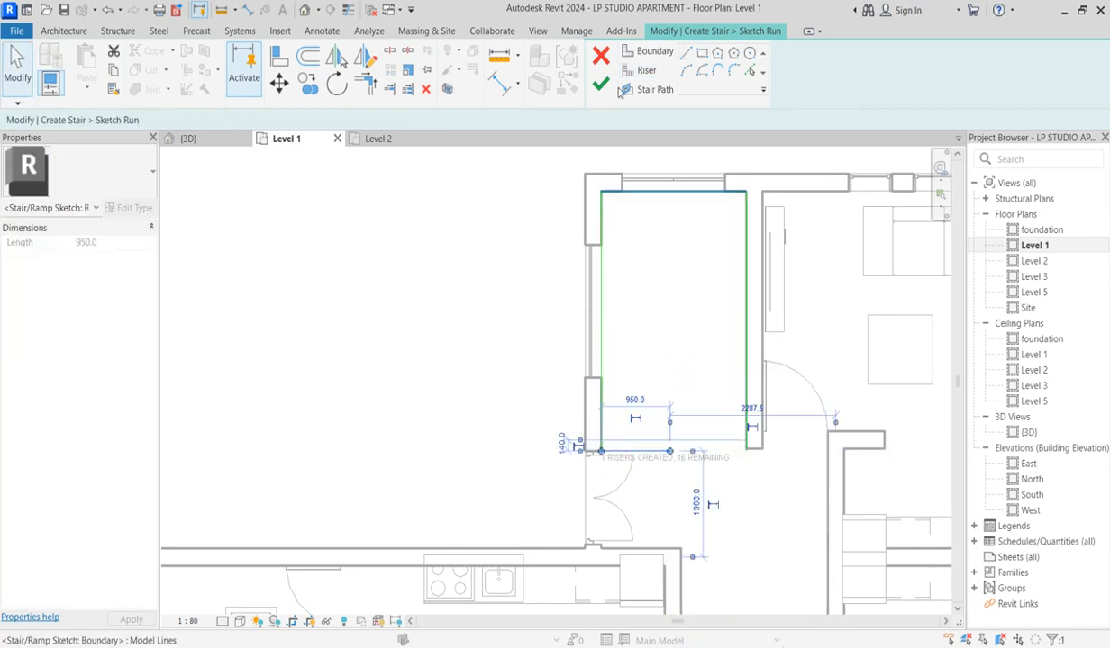
left_click(366, 57)
left_click(675, 195)
left_click(673, 236)
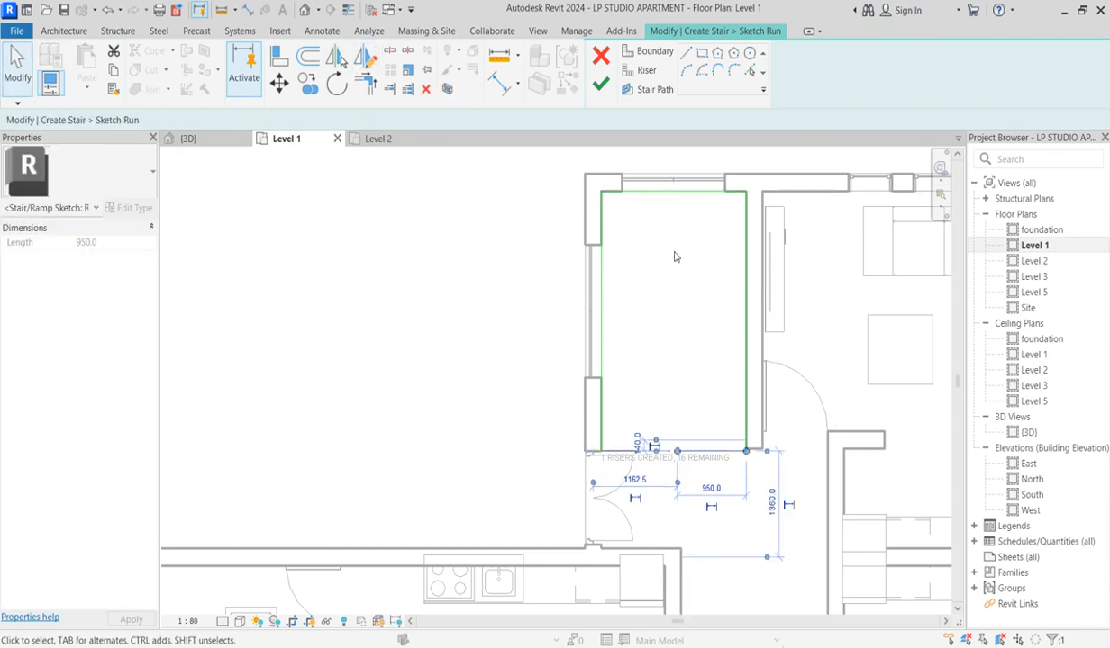
left_click(664, 338)
Offset copies of the left 950 mm riser at 300 mm spacing until eight new risers fill the left flight
scroll(691, 464, "up", 1)
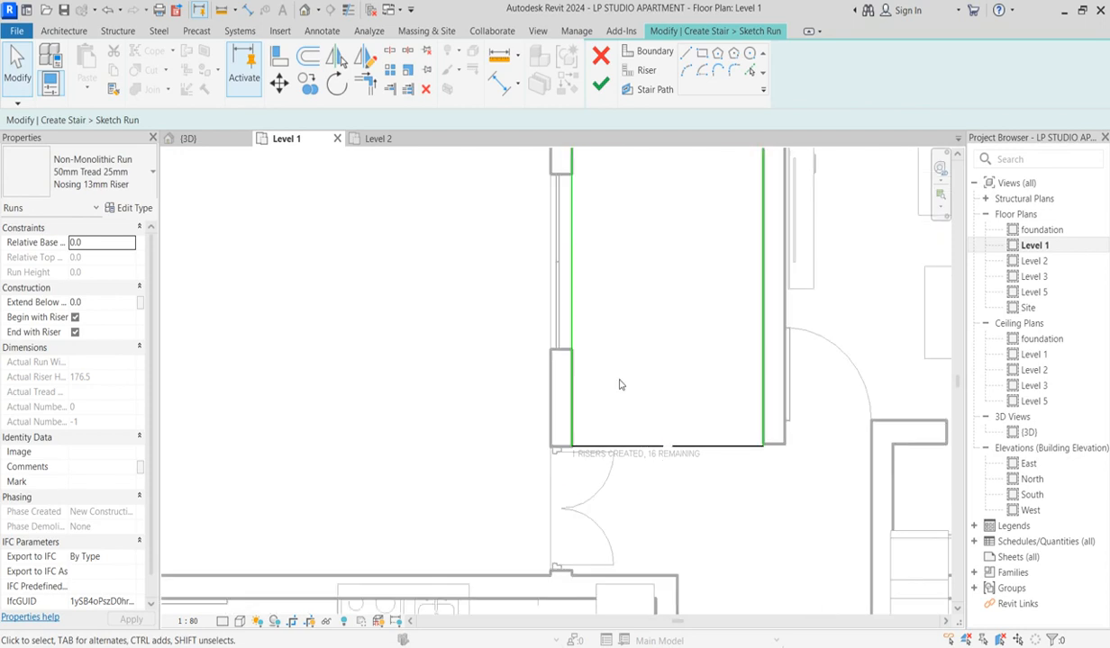
scroll(679, 569, "down", 1)
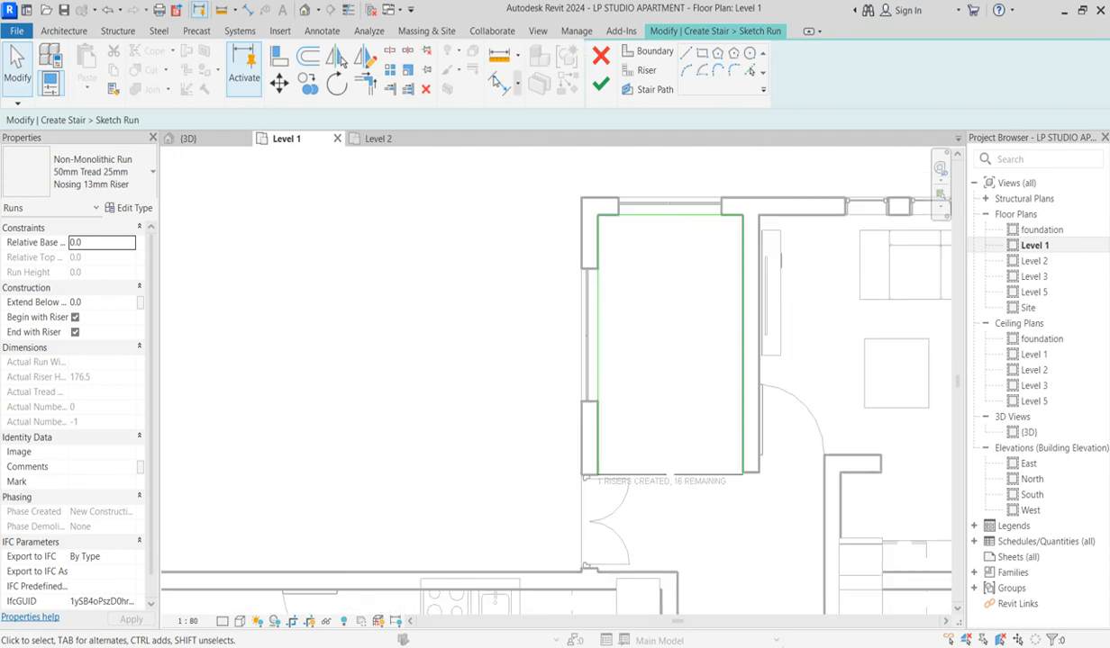
left_click(308, 55)
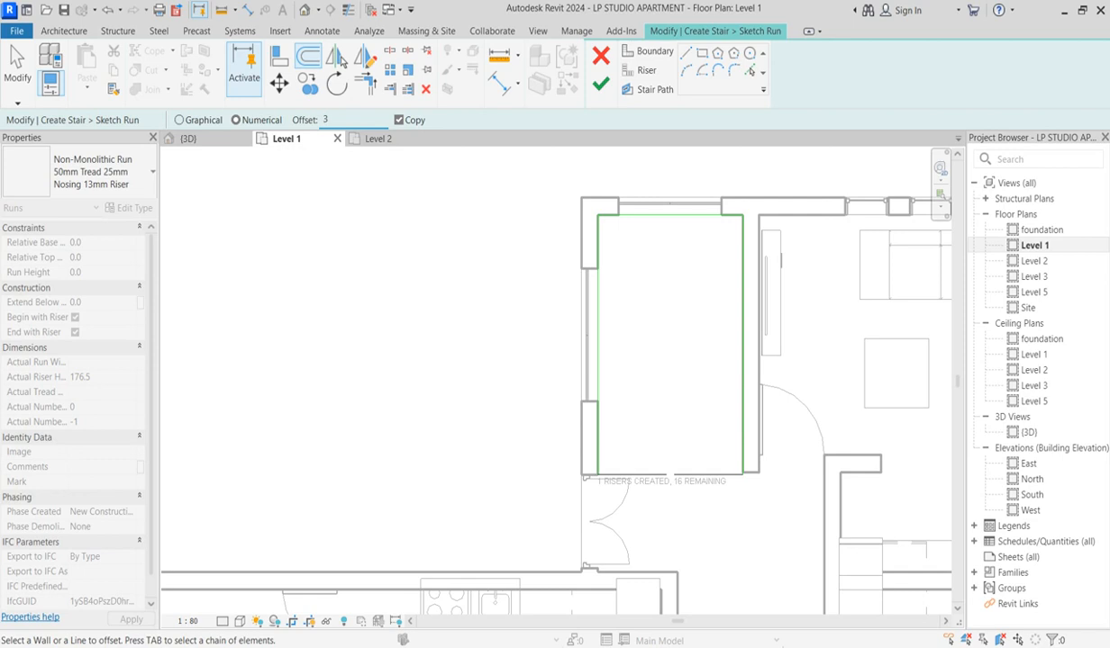
left_click(635, 474)
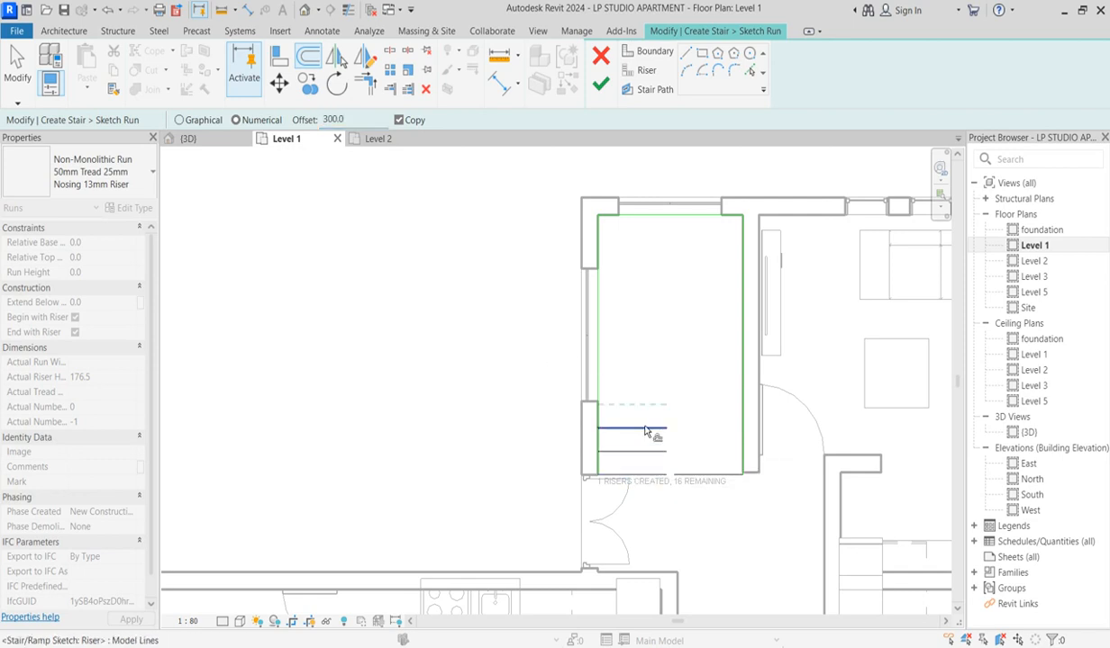
left_click(645, 379)
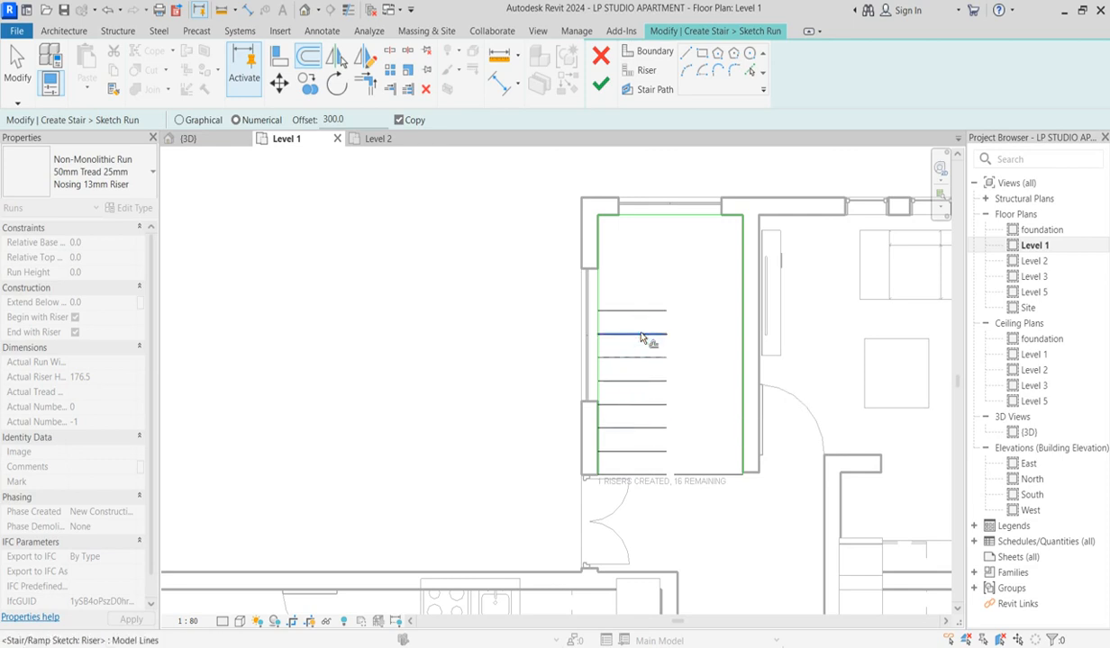
left_click(642, 311)
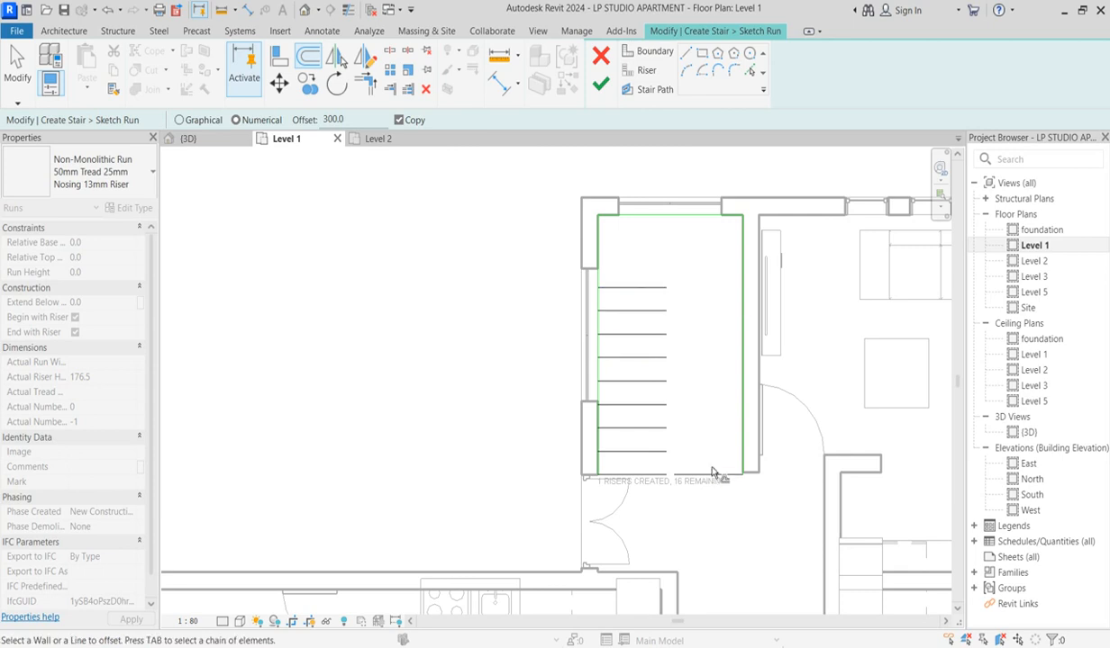
Offset copies of the right 950 mm riser at 300 mm spacing until eight new risers fill the right flight
left_click(710, 475)
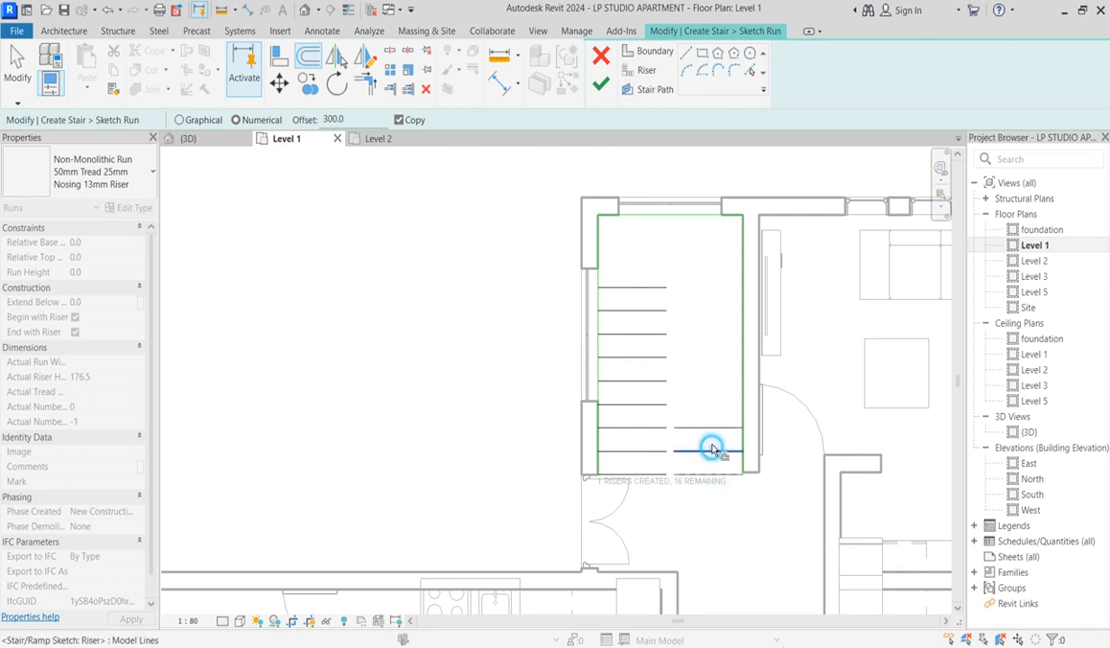
left_click(710, 381)
left_click(710, 334)
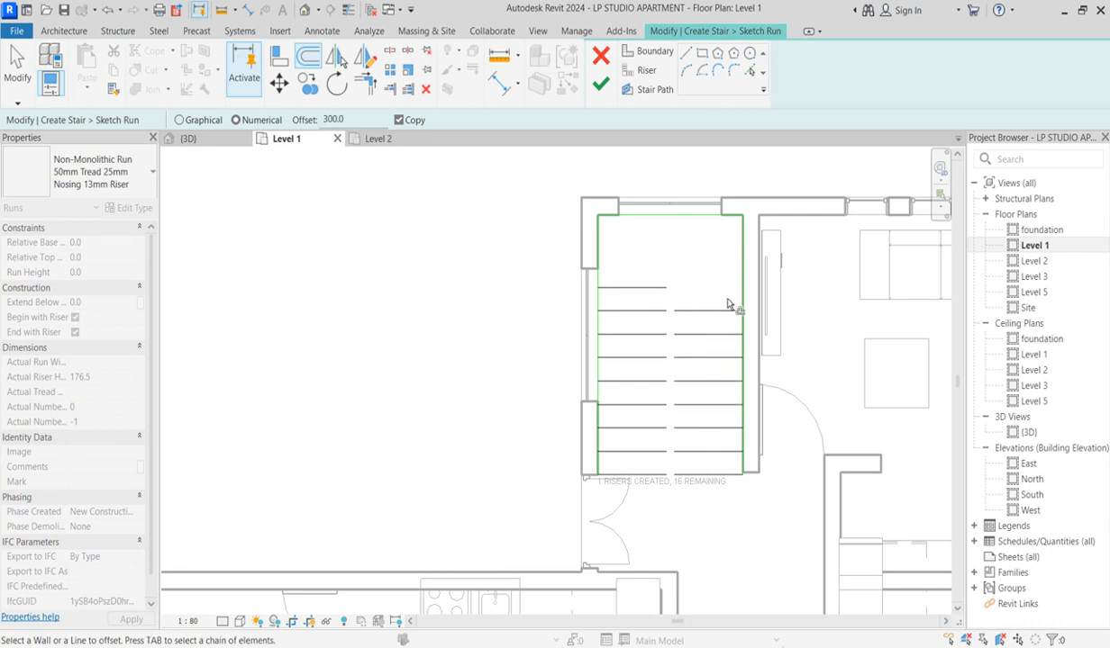
left_click(718, 311)
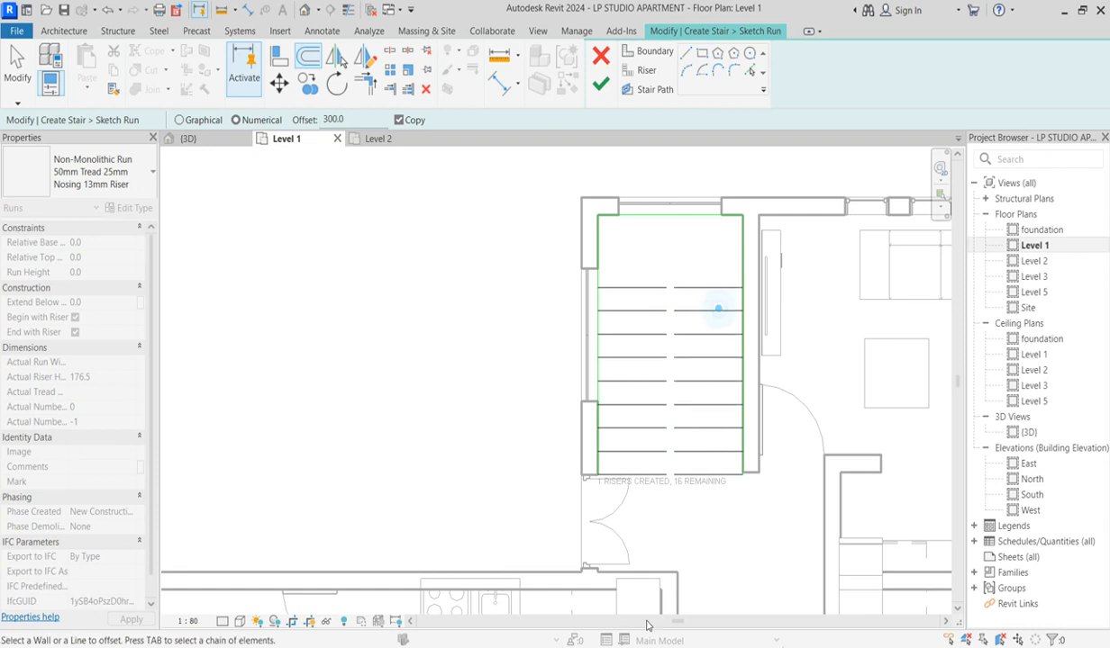
Sketch two vertical boundary lines along the inner riser ends of both flights, from the lowest to the uppermost riser
left_click(649, 51)
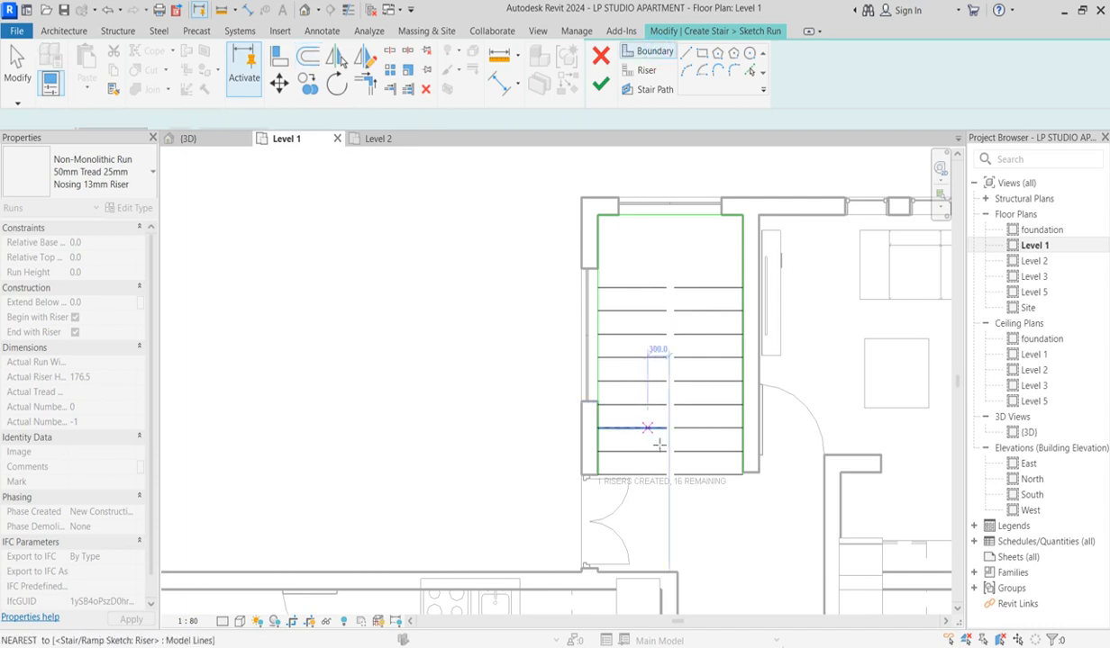
scroll(651, 434, "up", 1)
left_click(667, 479)
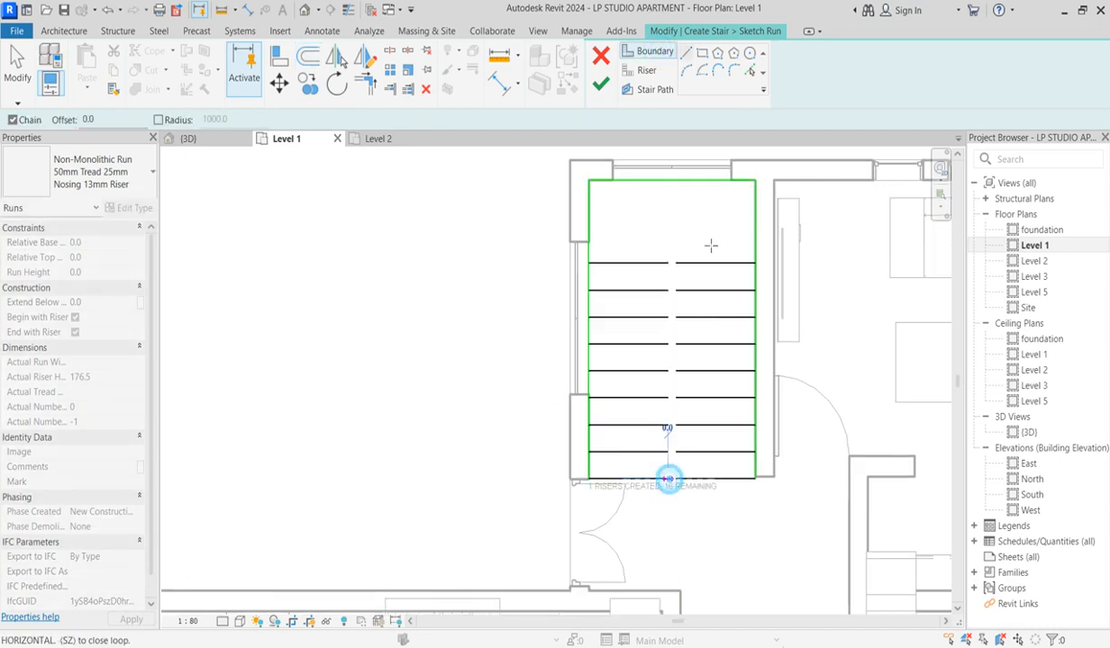
left_click(669, 263)
left_click(676, 264)
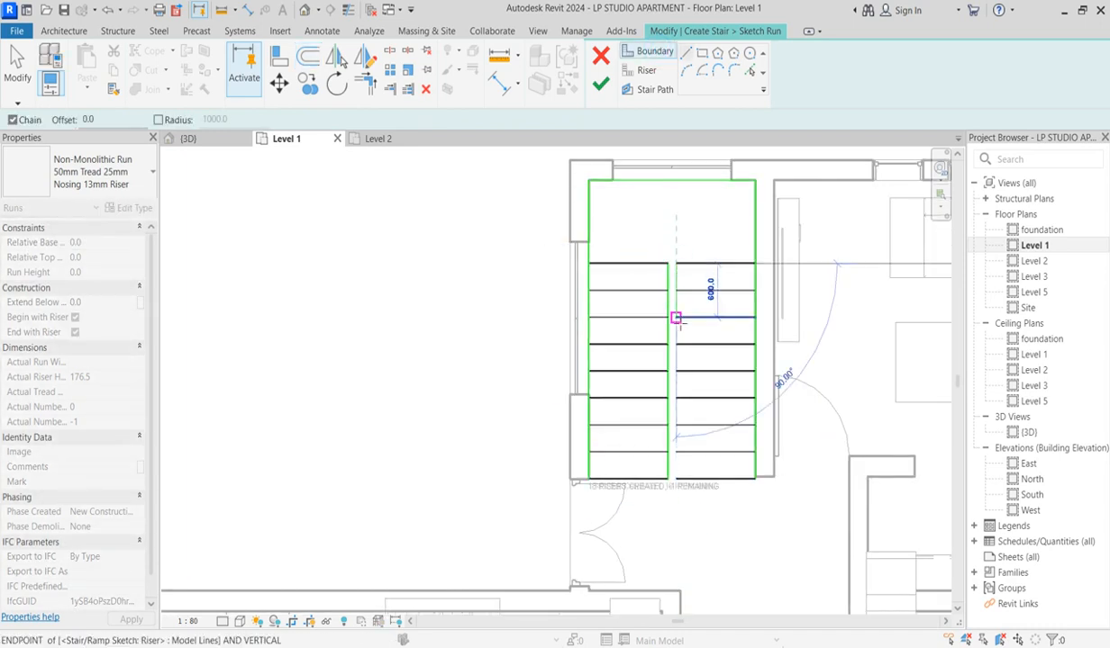
left_click(677, 480)
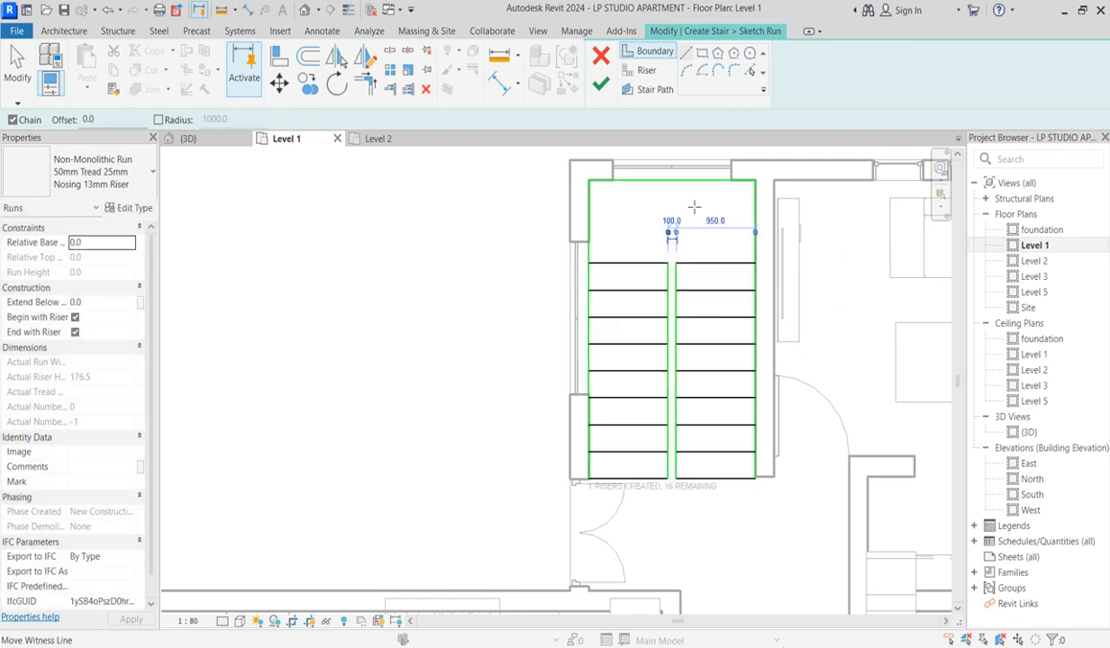
Close the gap between the inner boundary lines at the uppermost risers with a short horizontal boundary line
scroll(667, 302, "up", 2)
left_click(674, 240)
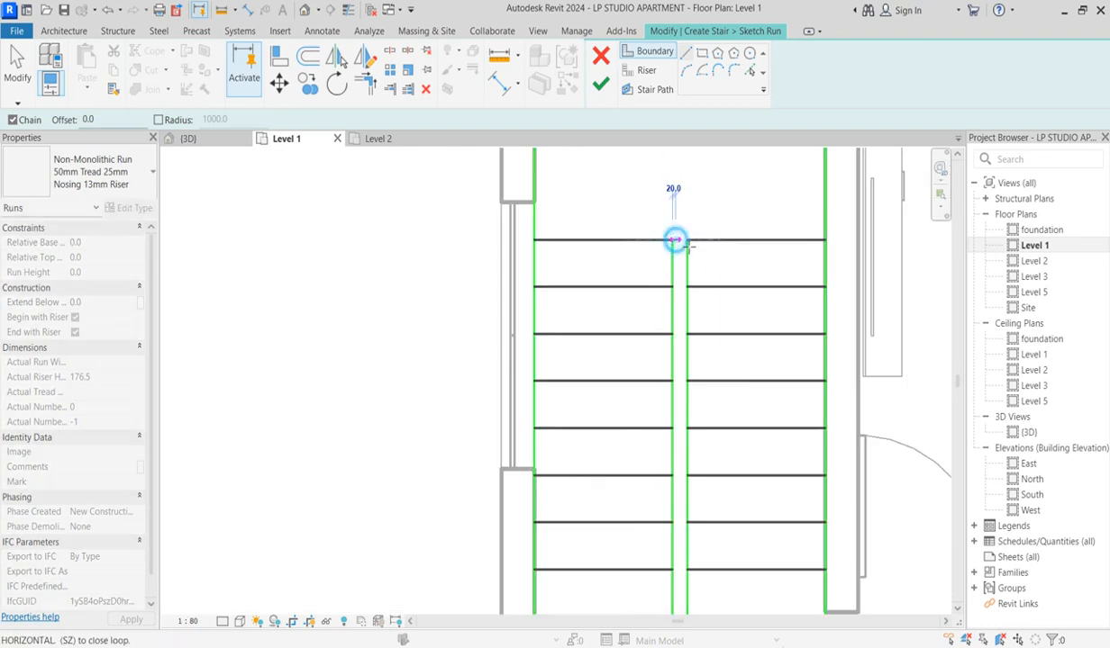
left_click(686, 240)
scroll(662, 270, "down", 3)
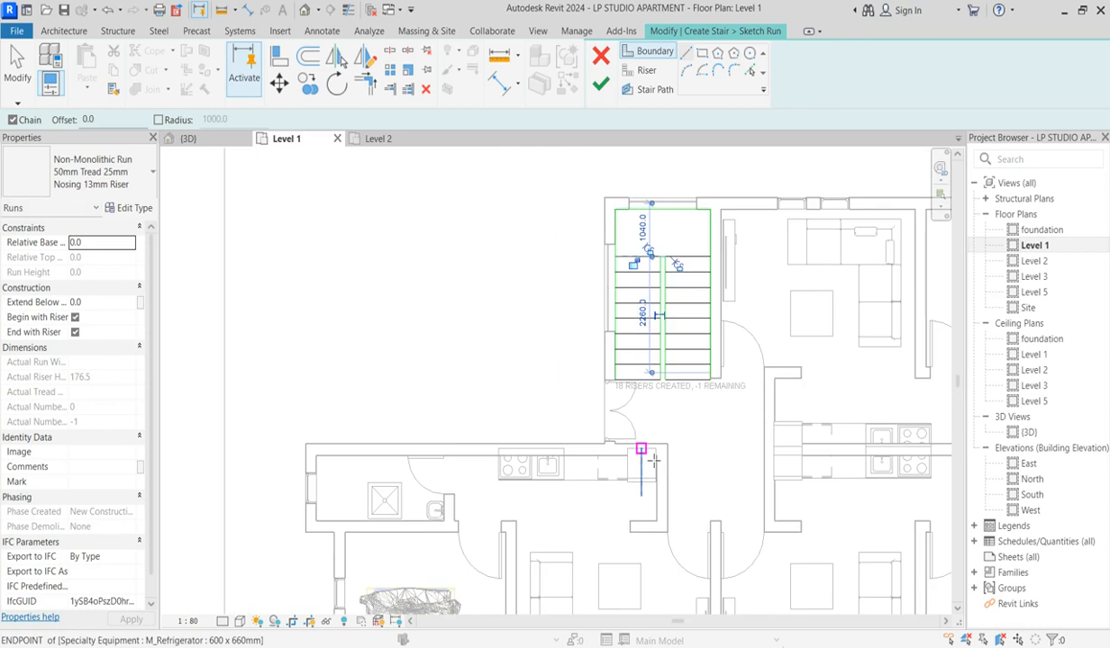
key("Escape")
key("Escape")
Sketch the stair path up the middle of the right flight, across the landing and down the left flight, and finish the run sketch
scroll(640, 382, "up", 1)
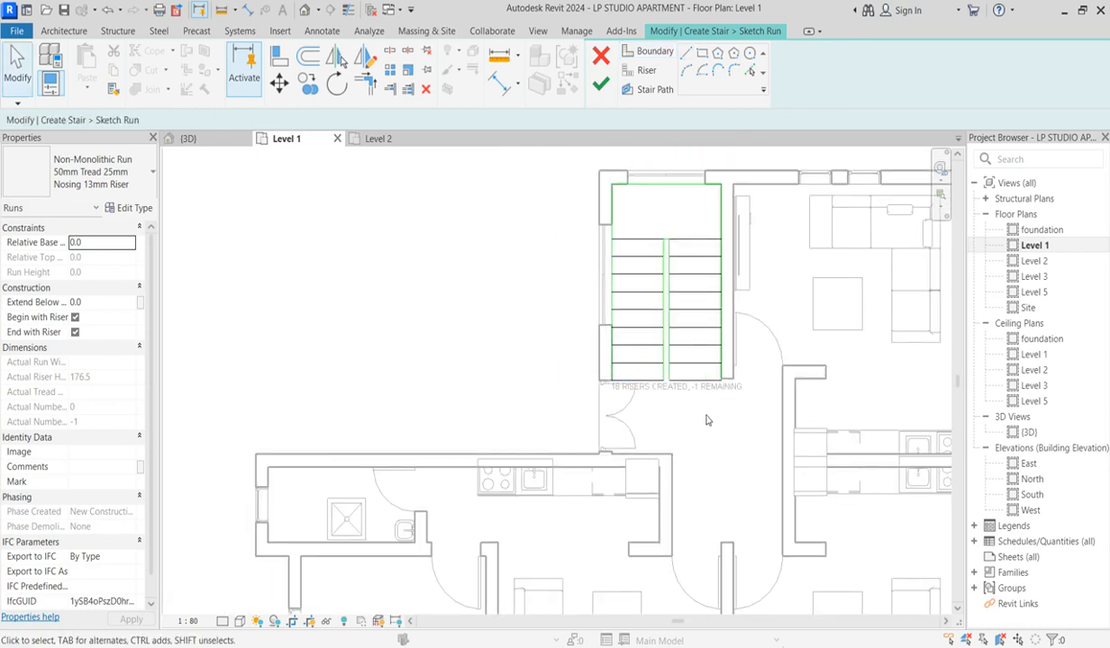
left_click(641, 89)
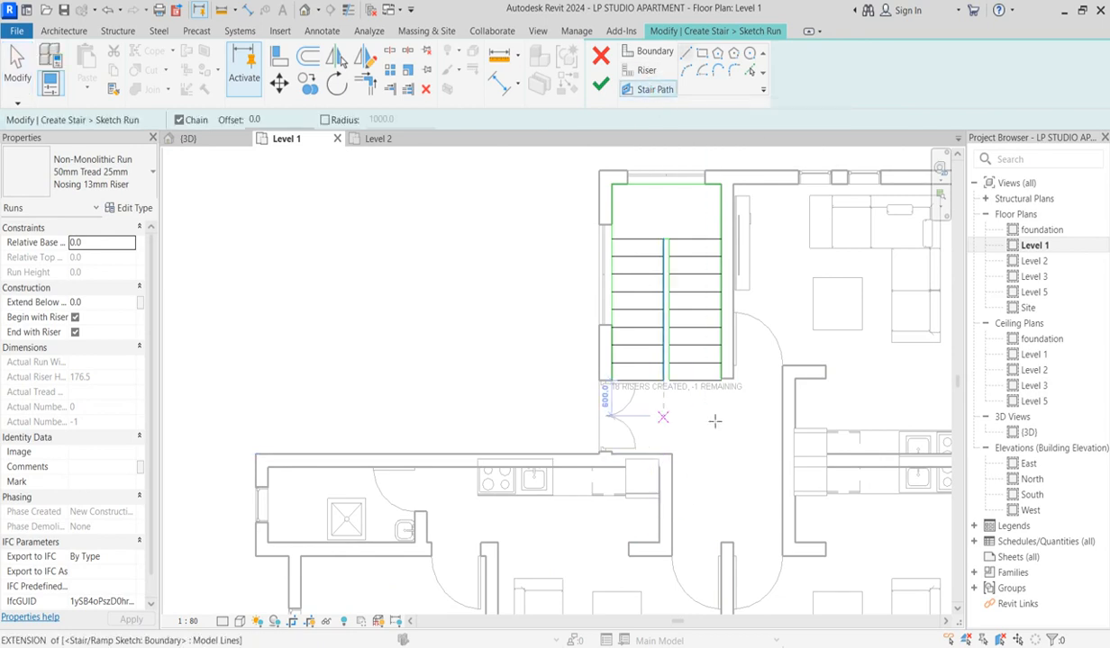
left_click(695, 380)
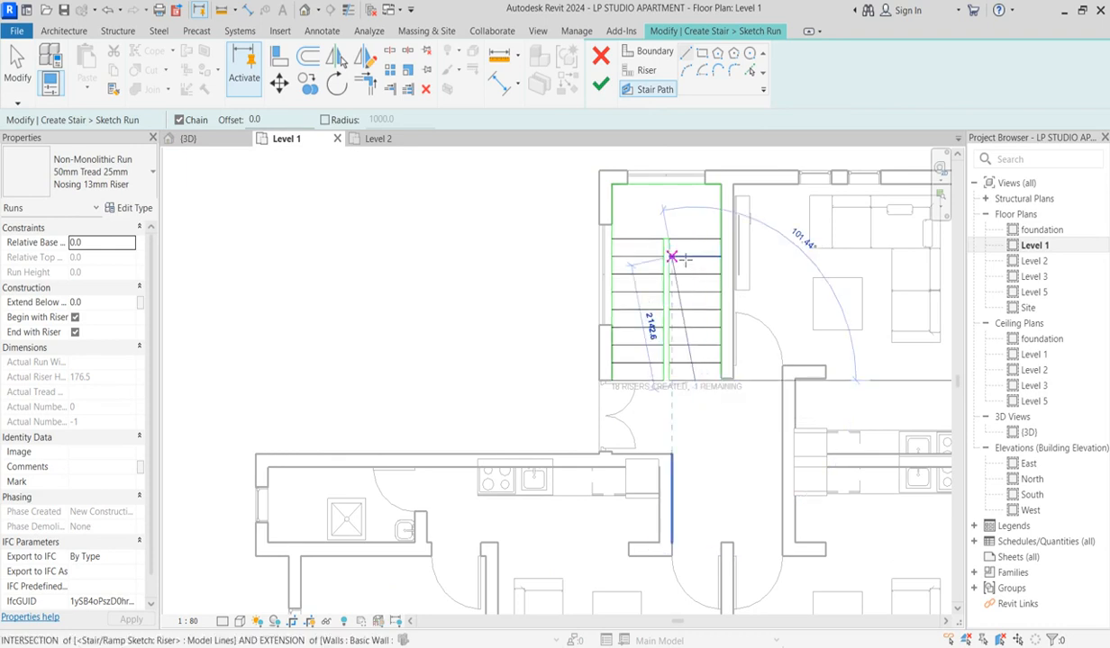
left_click(696, 215)
left_click(638, 214)
left_click(639, 379)
key("Escape")
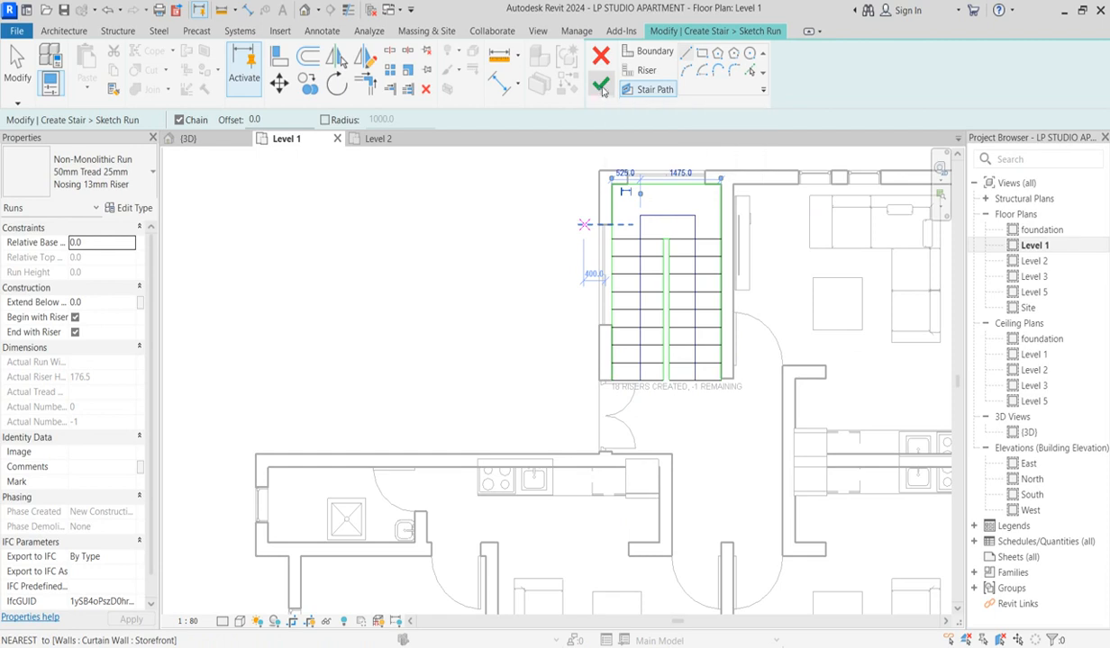
left_click(602, 85)
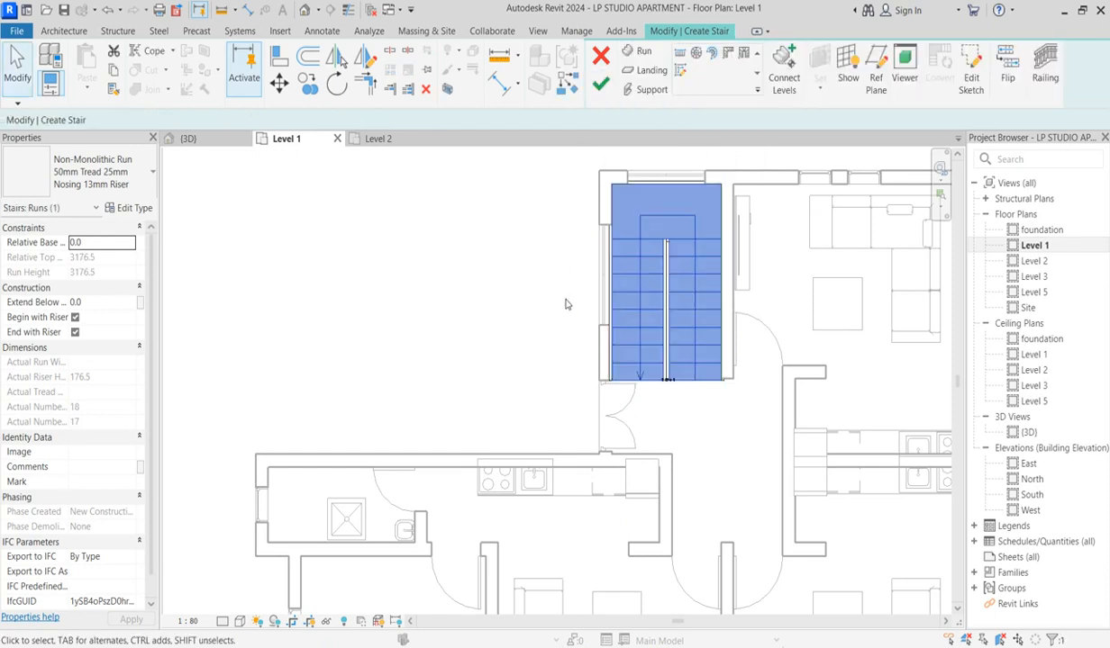
Check the properties of the whole stair and its run, and finish creating the staircase
left_click(144, 173)
left_click(414, 318)
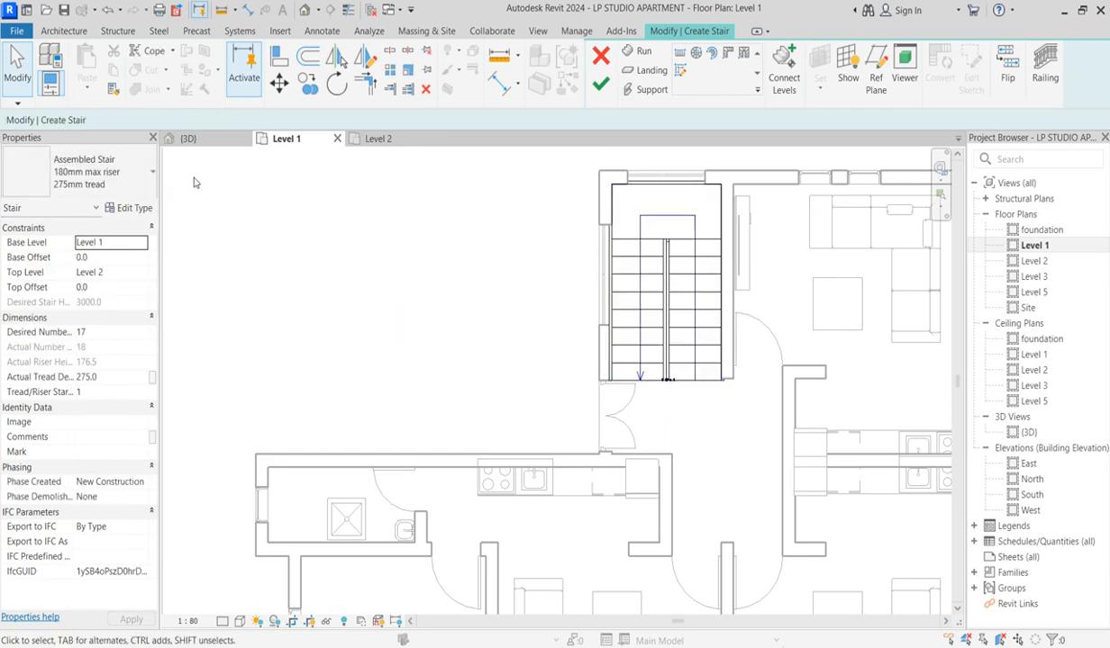
left_click(681, 290)
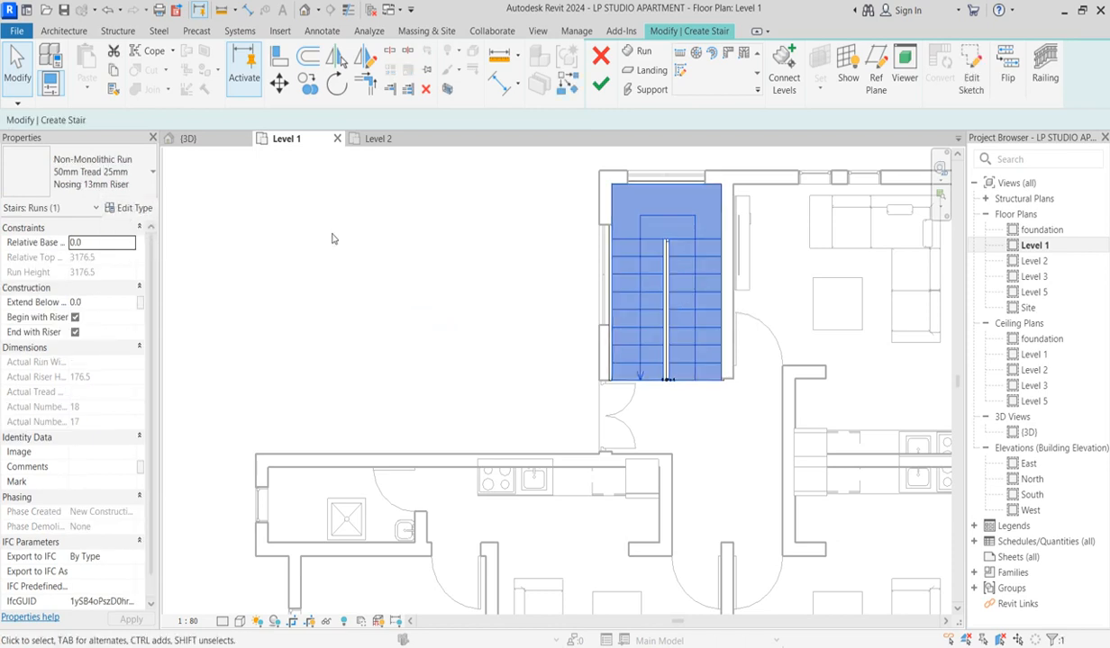
left_click(331, 239)
left_click(600, 84)
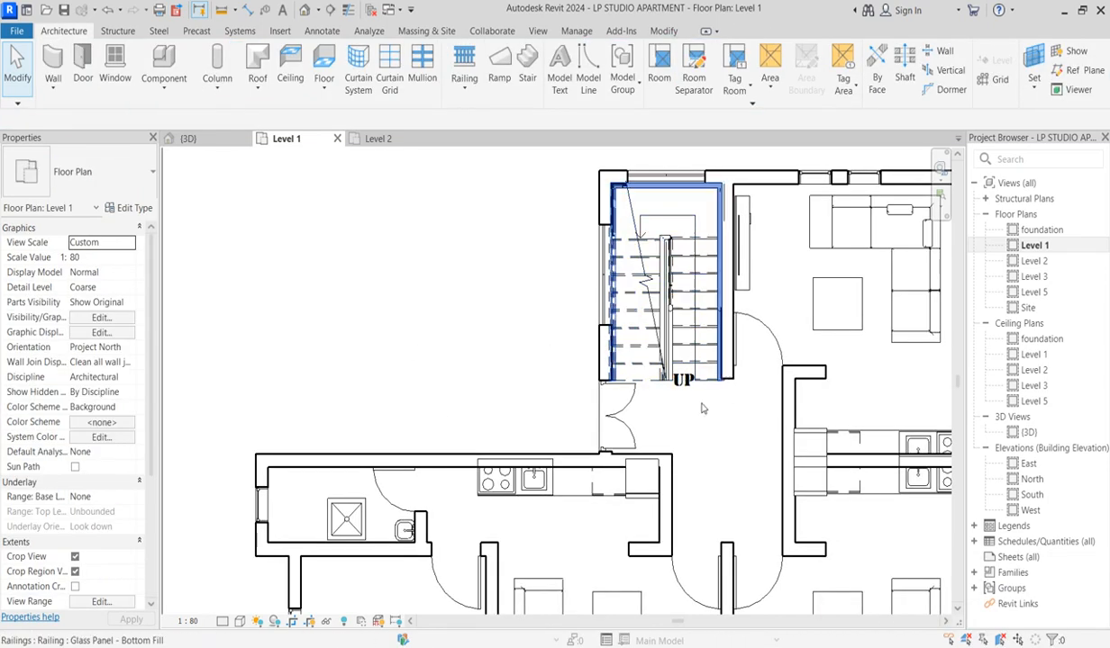
Examine the finished staircase on the Level 2 plan and return to the Level 1 plan
scroll(716, 378, "down", 2)
scroll(671, 371, "up", 2)
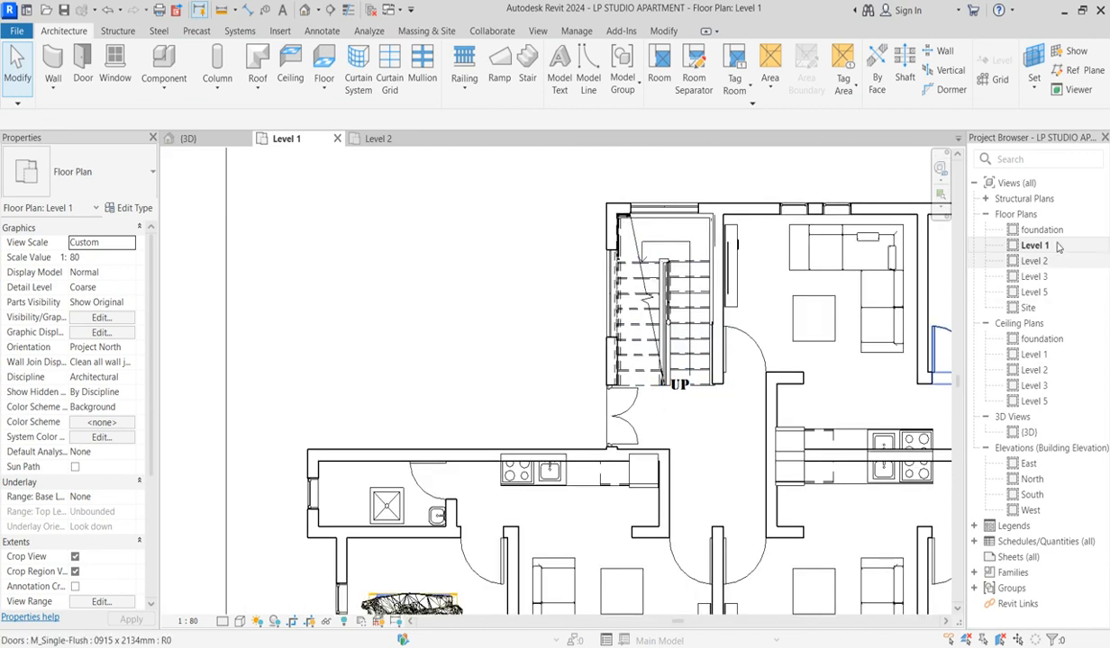
double_click(1033, 261)
scroll(634, 351, "down", 4)
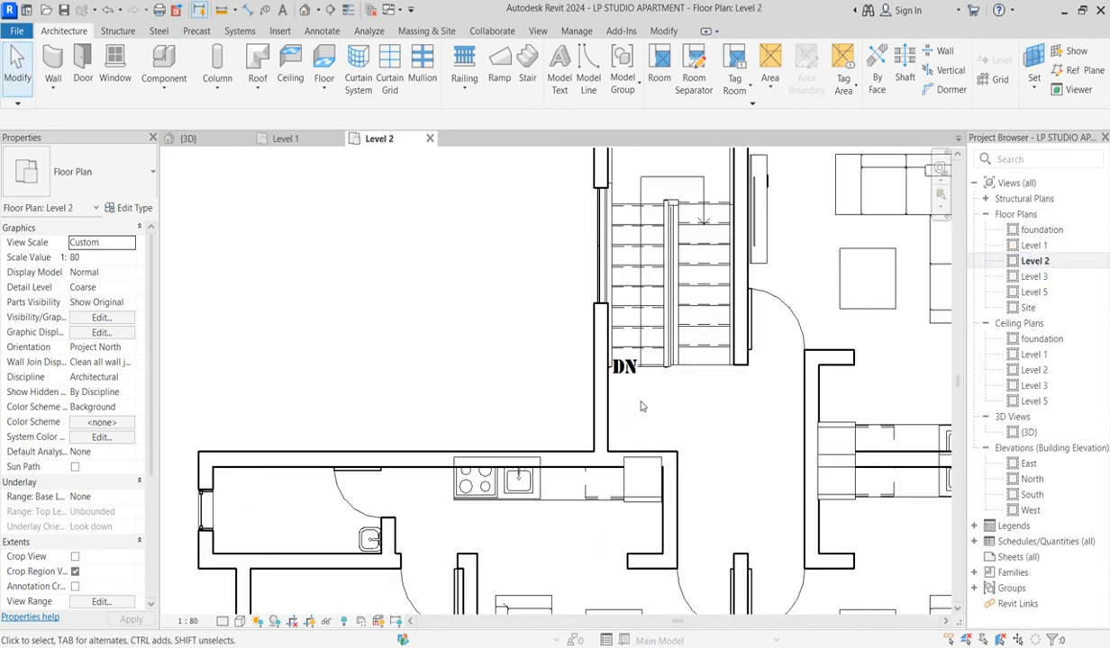
scroll(672, 351, "down", 2)
scroll(654, 380, "up", 2)
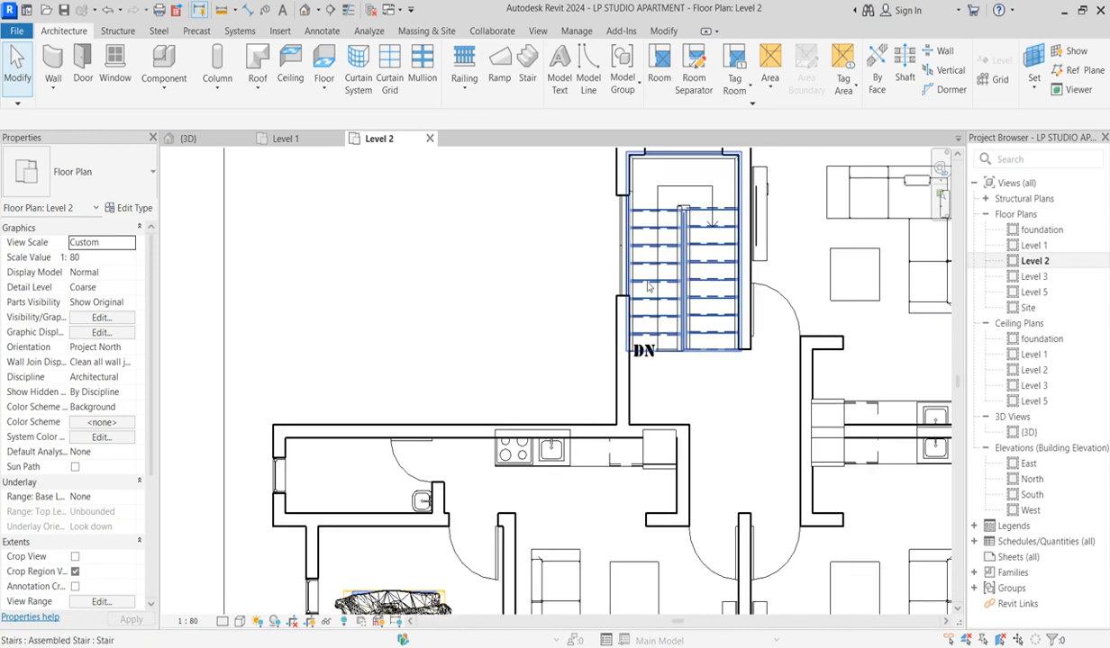
double_click(1033, 245)
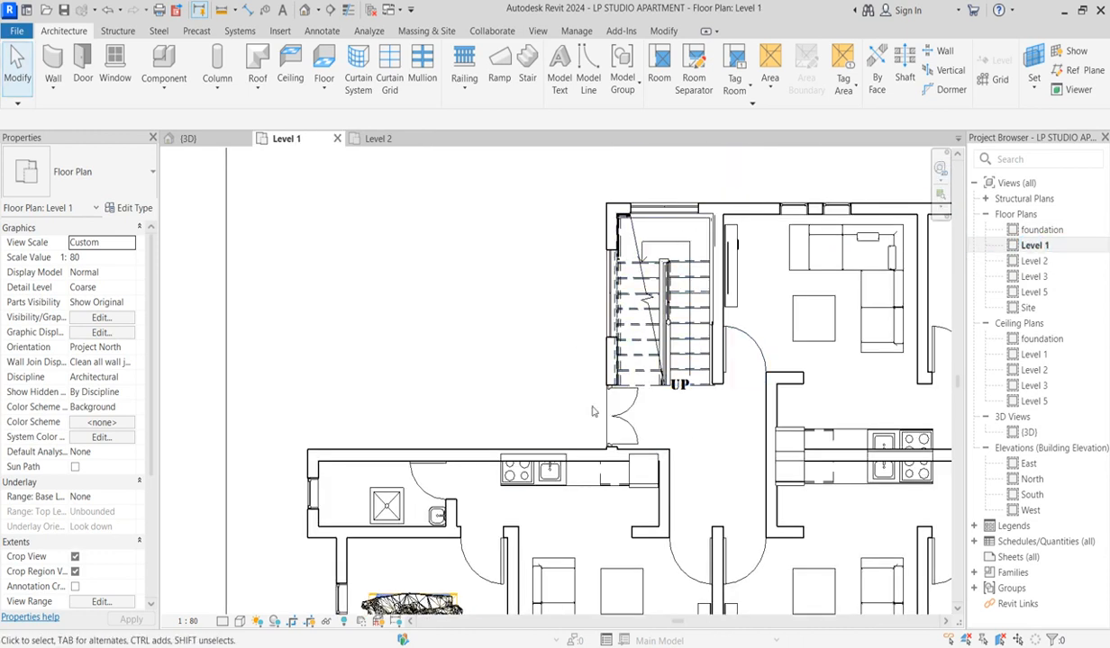
Select the staircase on the Level 1 plan, review its stair type choices and clear the selection
scroll(660, 358, "down", 2)
scroll(667, 342, "up", 3)
scroll(672, 373, "down", 3)
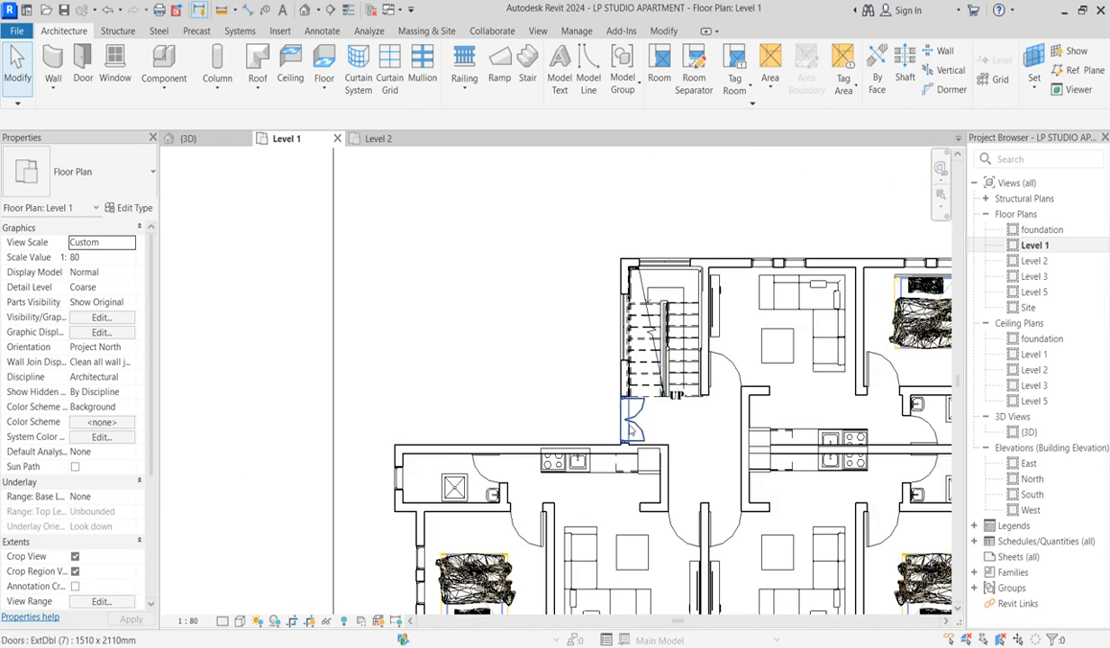
scroll(638, 285, "down", 3)
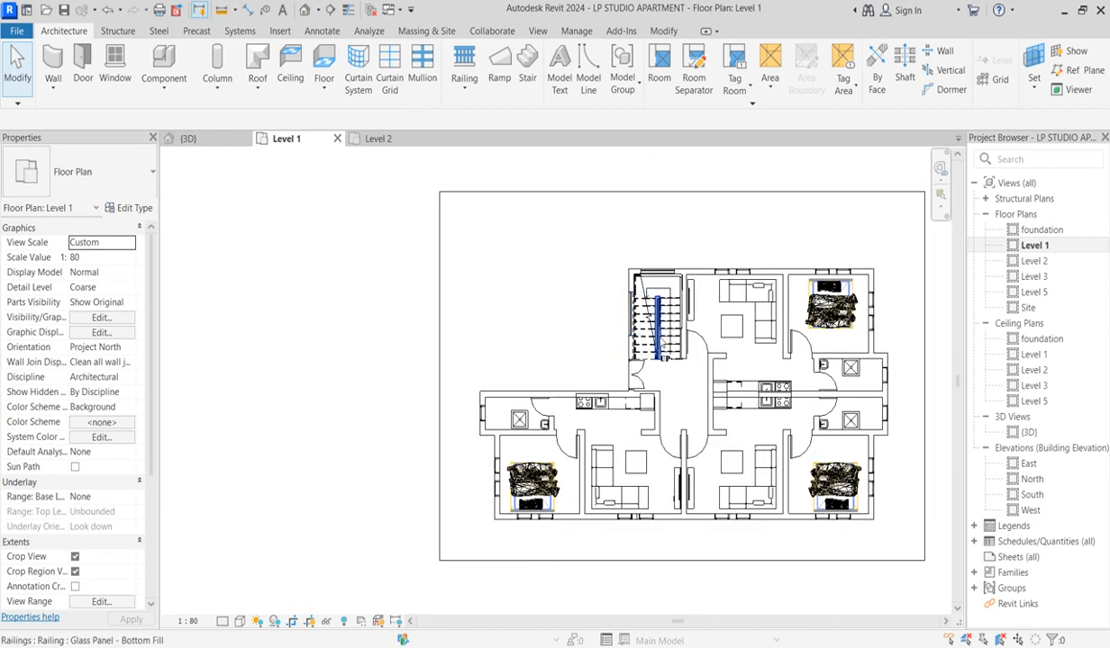
scroll(680, 318, "up", 3)
left_click(678, 320)
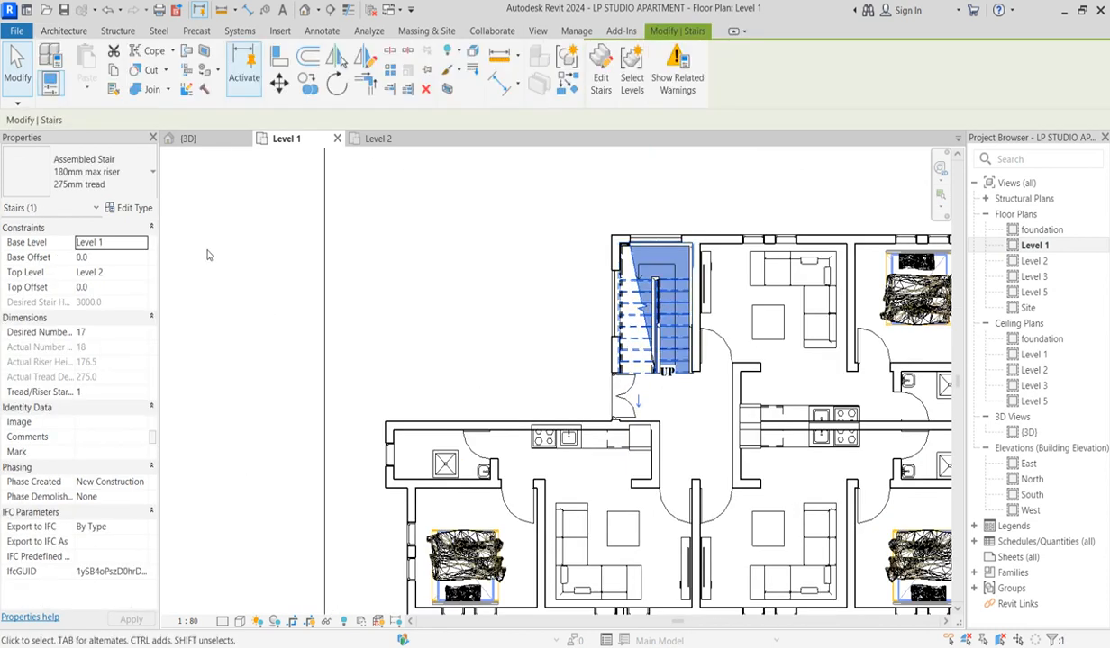
left_click(143, 174)
left_click(79, 287)
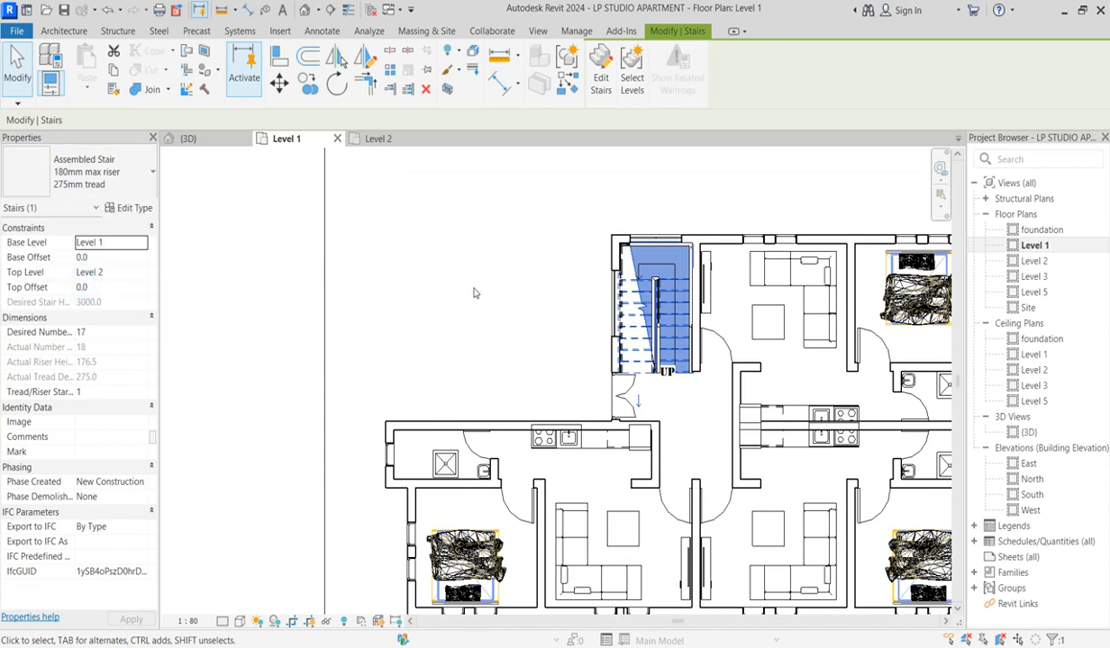
left_click(486, 277)
scroll(672, 350, "up", 2)
scroll(496, 317, "down", 2)
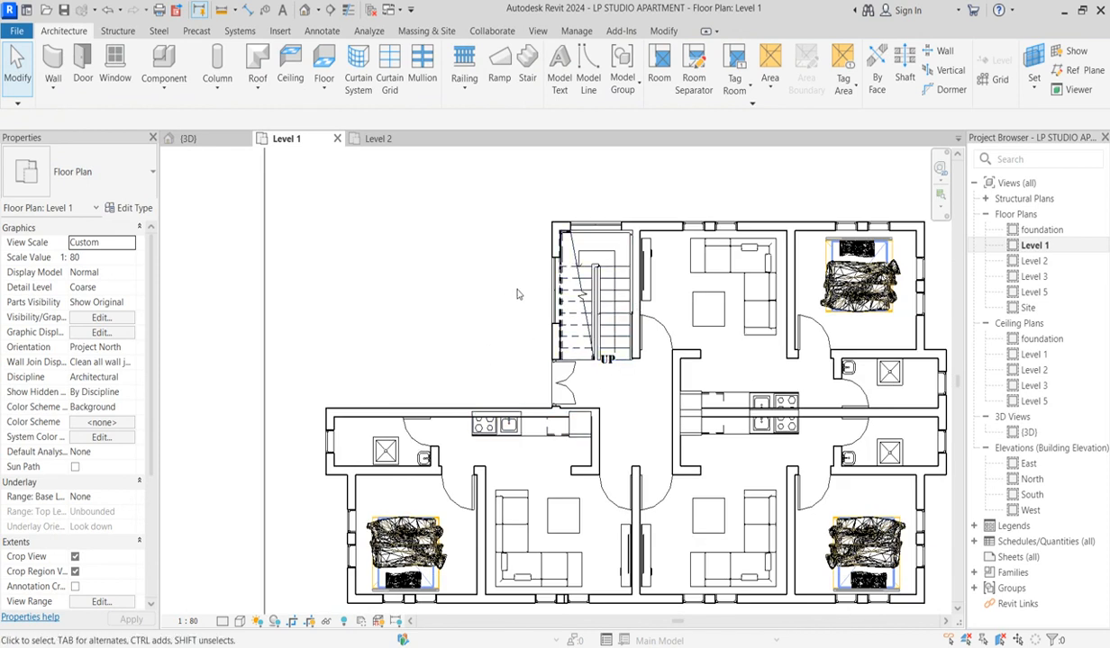
Draw a vertical building section line through the left stair flight and across the whole apartment plan on Level 1
scroll(553, 338, "down", 2)
scroll(634, 405, "down", 2)
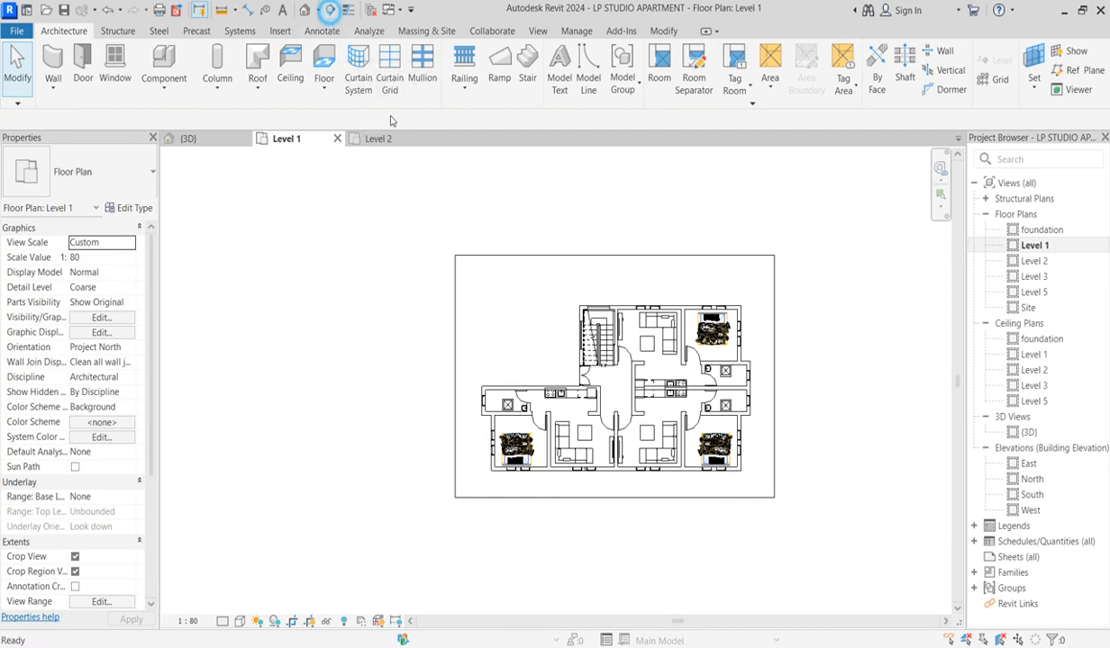
left_click(331, 9)
scroll(603, 288, "up", 2)
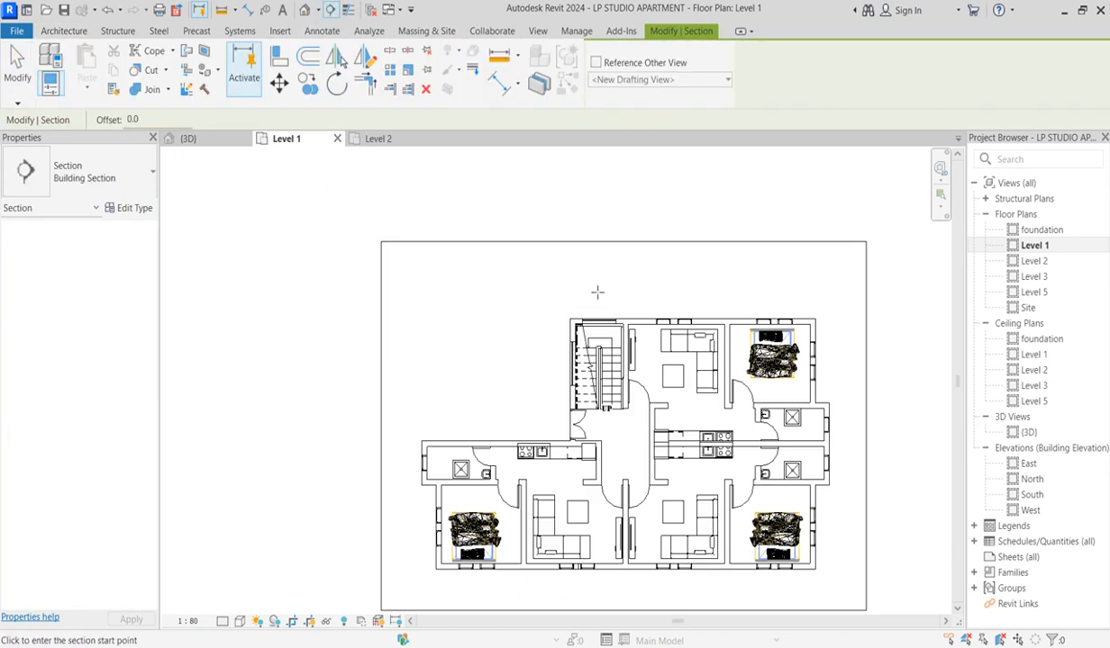
left_click(588, 276)
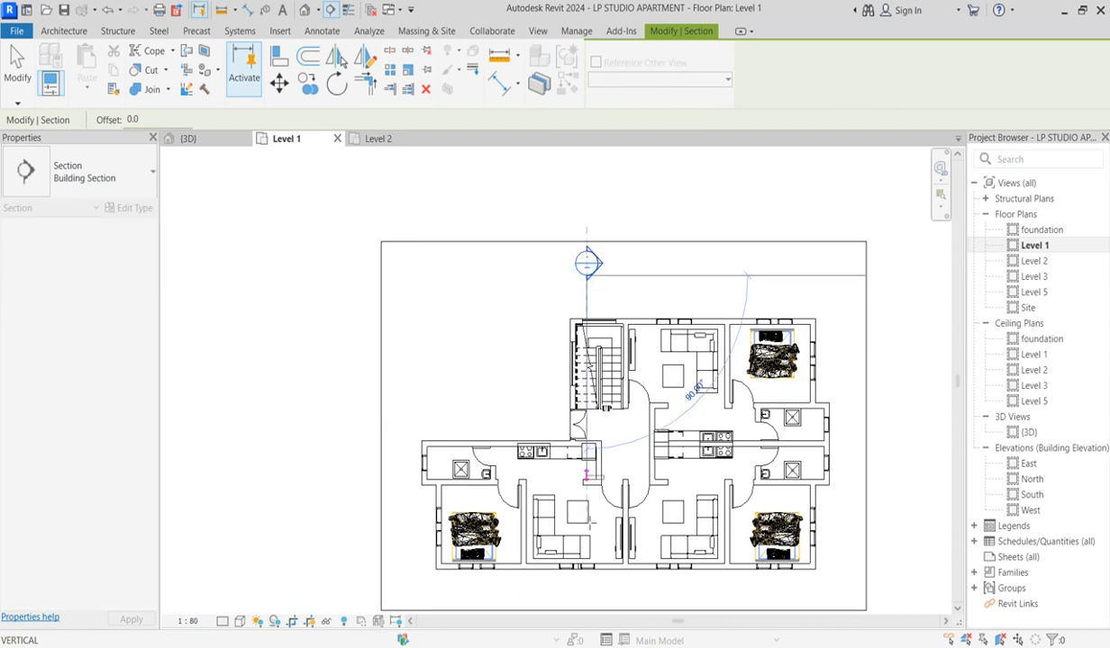
left_click(586, 591)
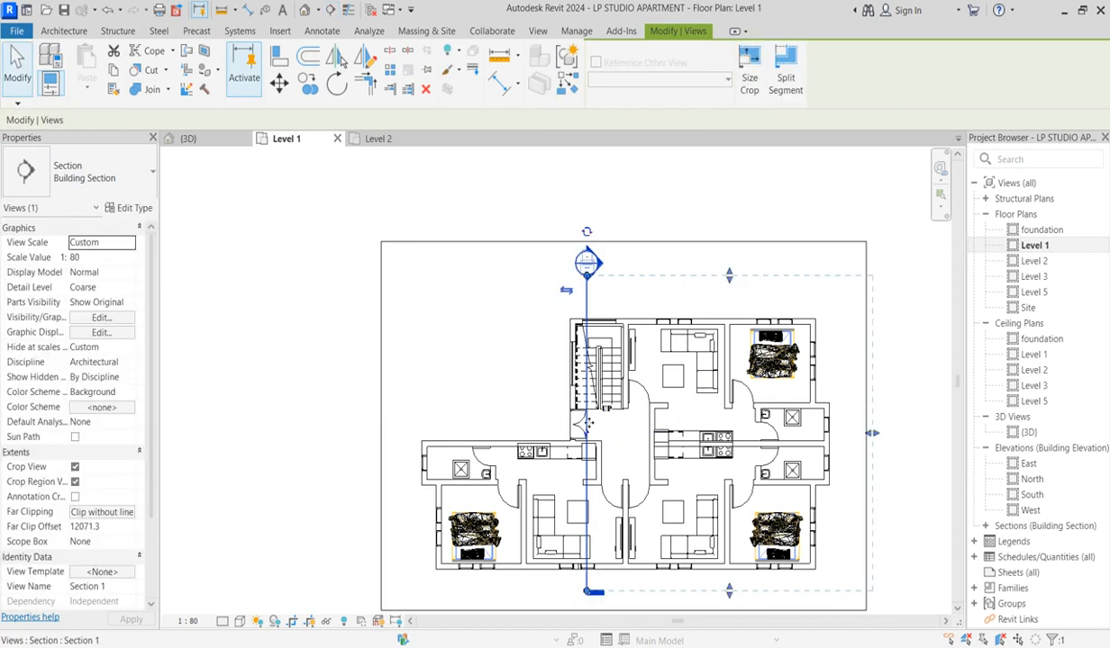
Open the view of the new section through the staircase
right_click(585, 421)
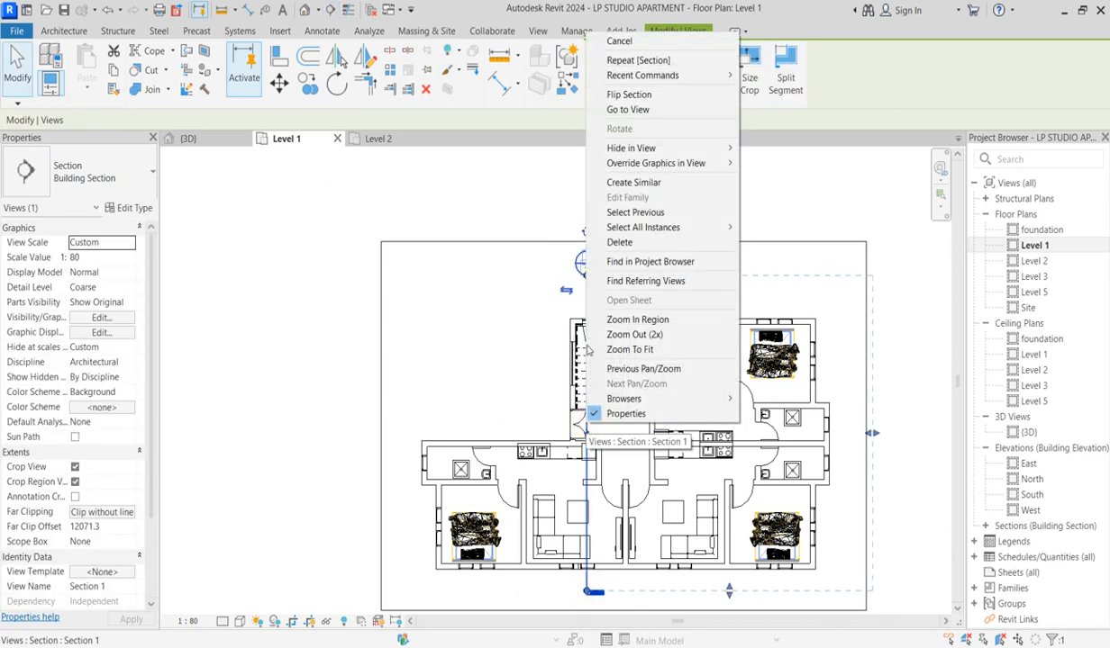
left_click(644, 109)
scroll(457, 509, "up", 3)
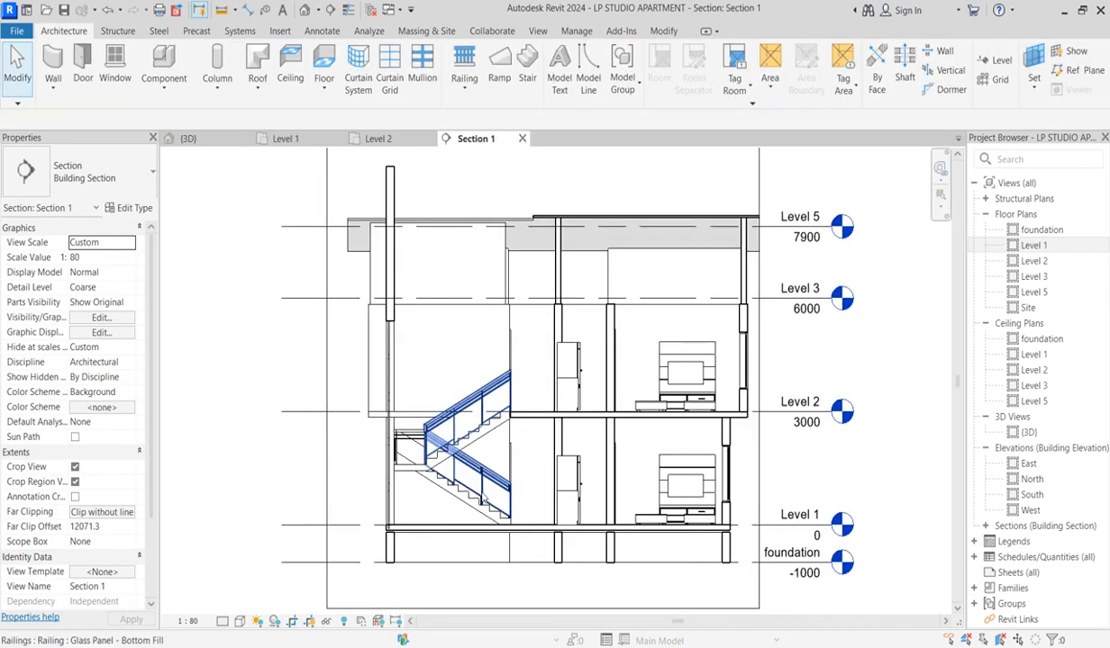
Change the staircase's type to Assembled Stair, 180mm max riser 275mm tread, in the section
left_click(456, 509)
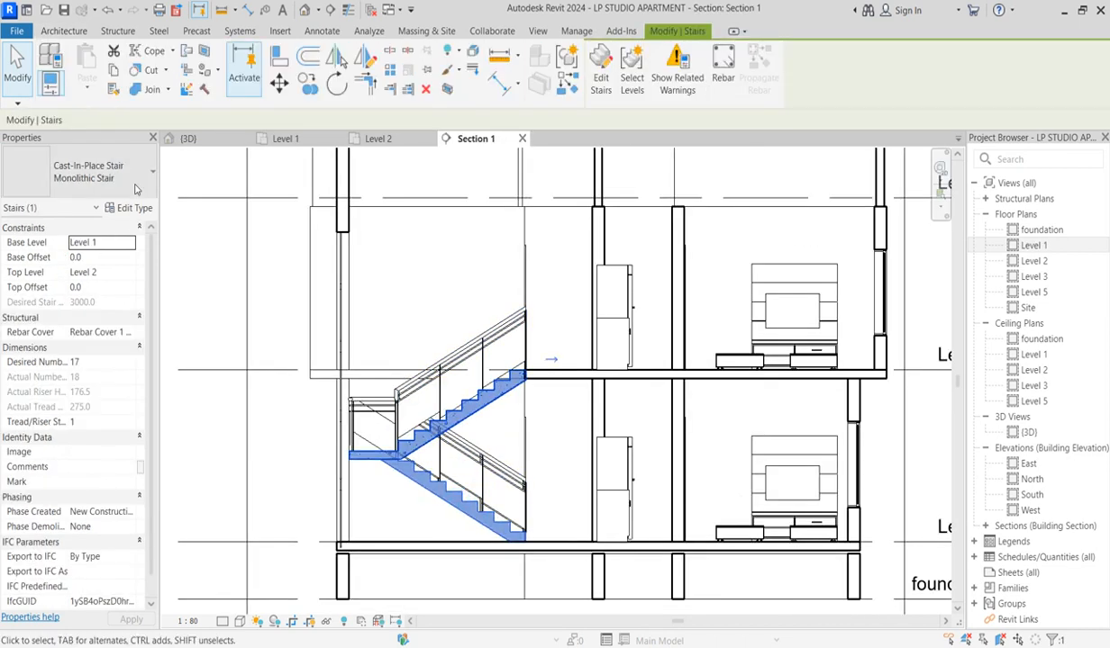
left_click(146, 167)
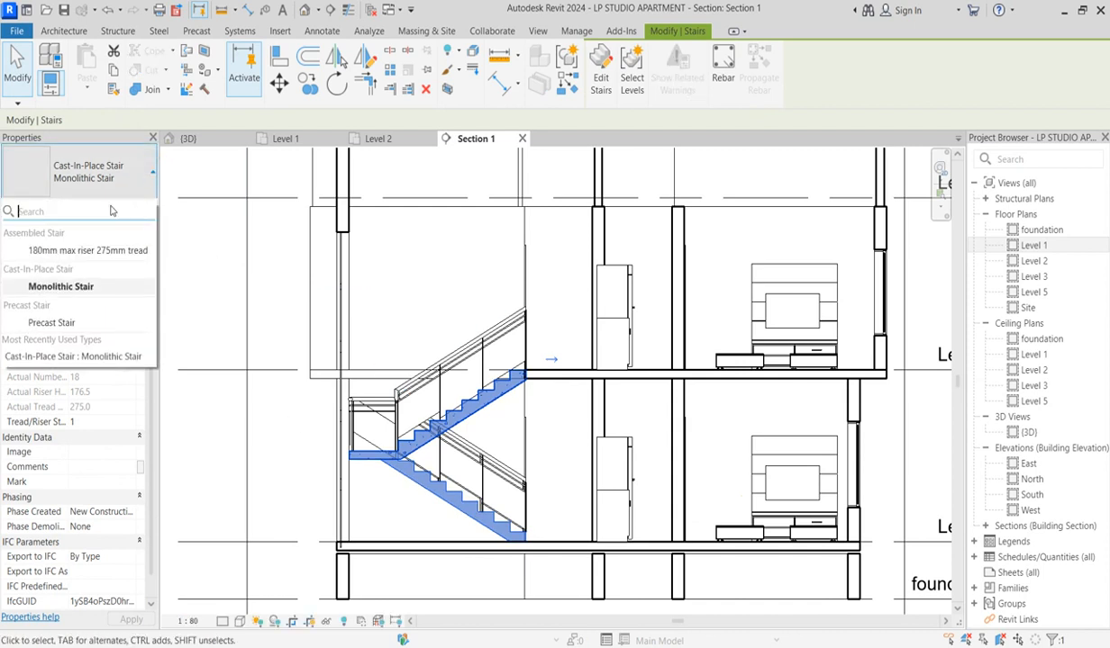
left_click(81, 257)
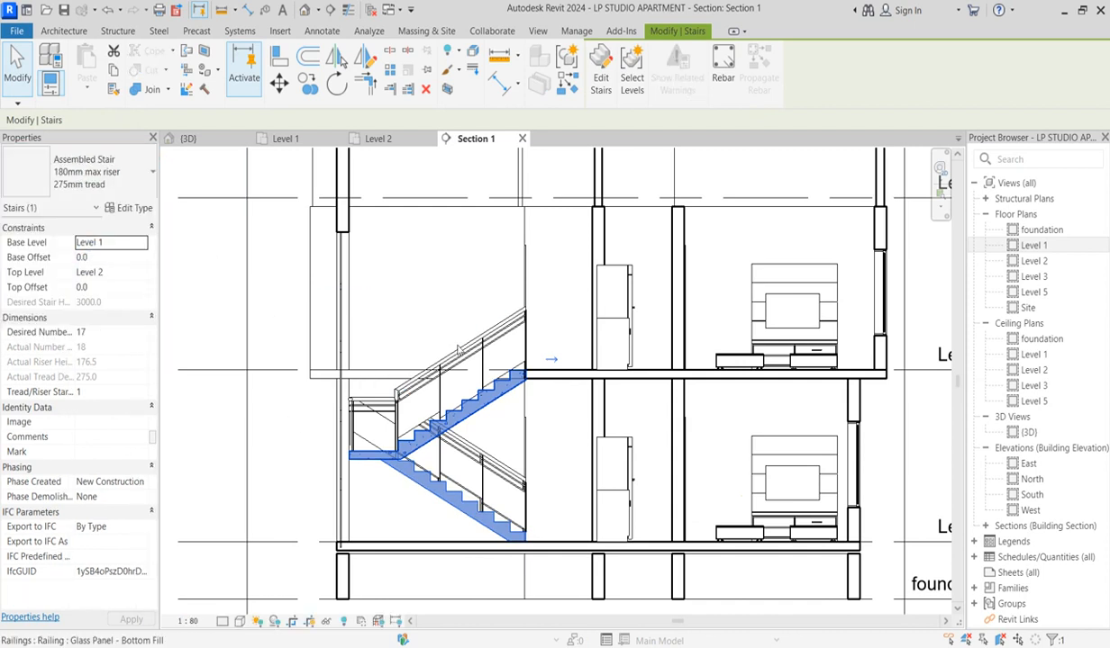
left_click(593, 462)
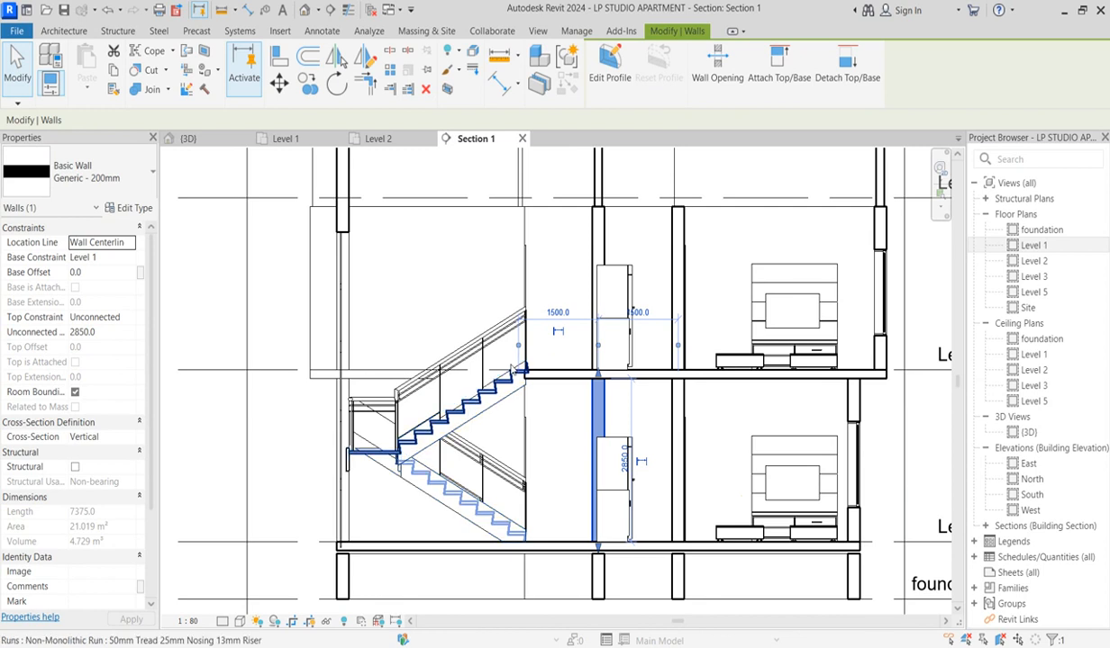
Switch the staircase's type back to Cast-In-Place Monolithic Stair and clear the selection
left_click(434, 478)
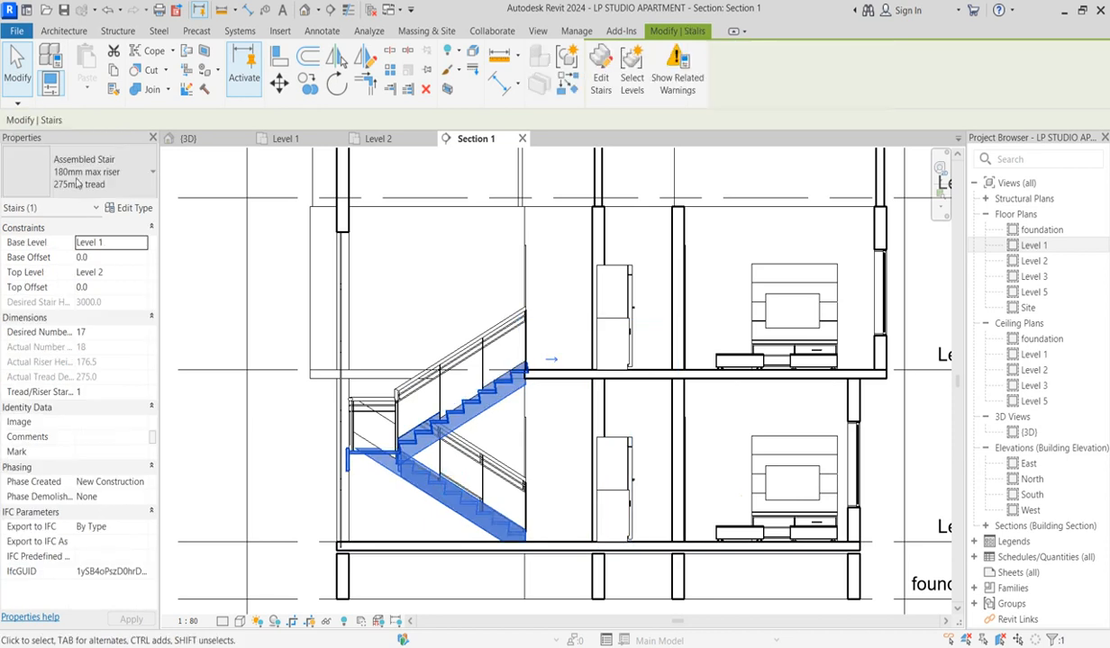
left_click(144, 170)
left_click(82, 292)
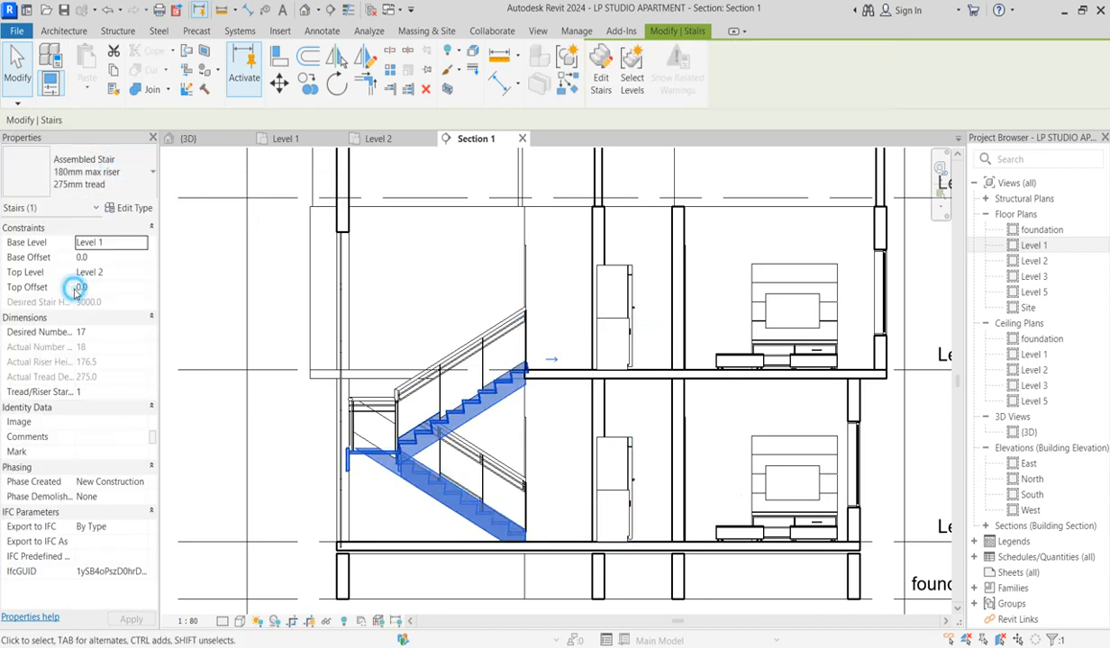
left_click(471, 309)
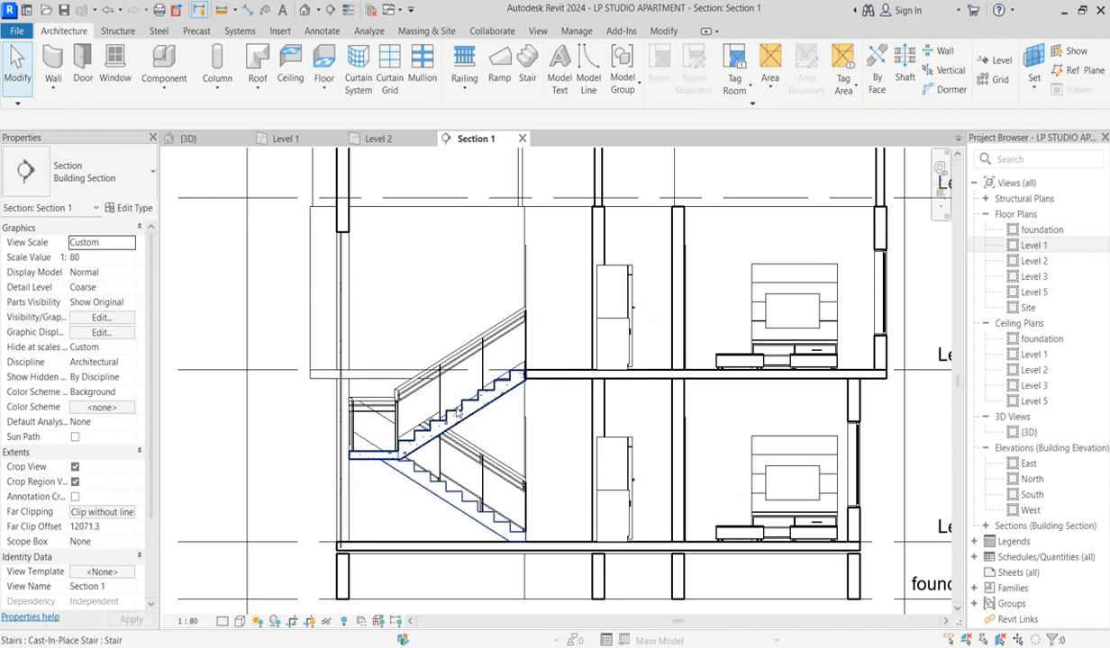
Select the wall-side glass railing of the stair and open its path for editing on the Level 1 plan
left_click(364, 411)
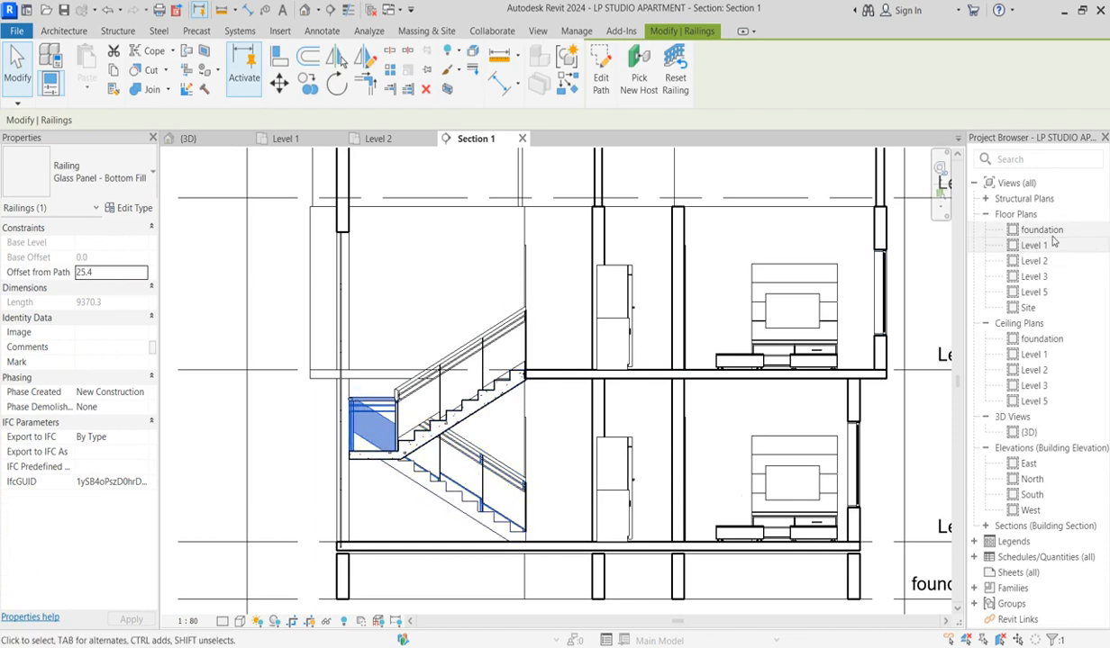
double_click(1033, 246)
scroll(621, 351, "up", 5)
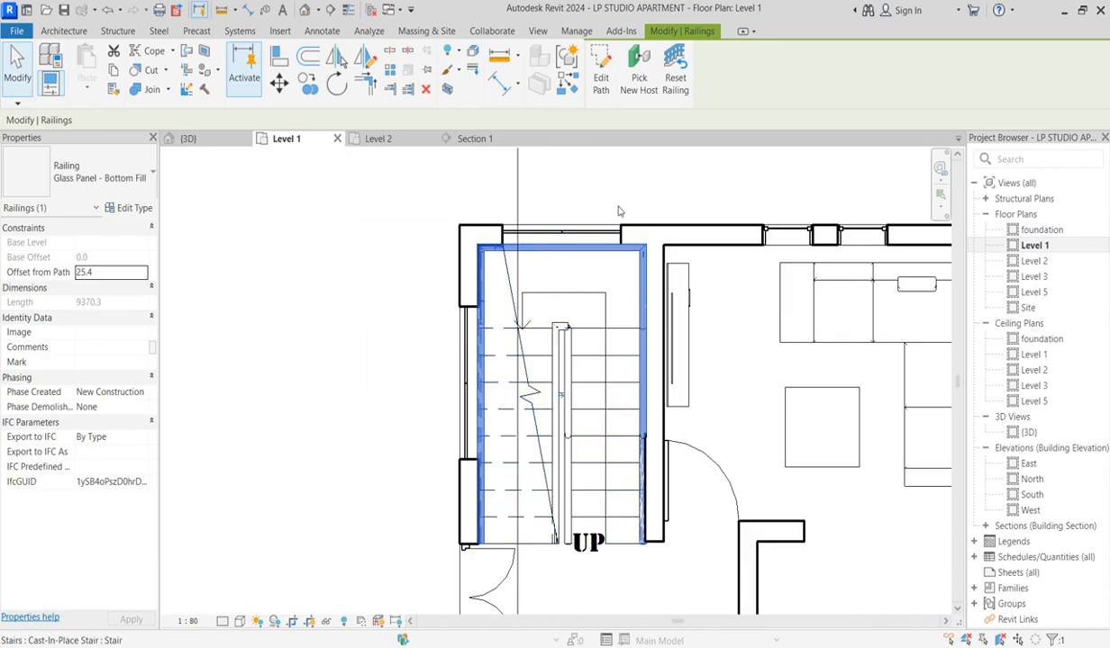
left_click(601, 80)
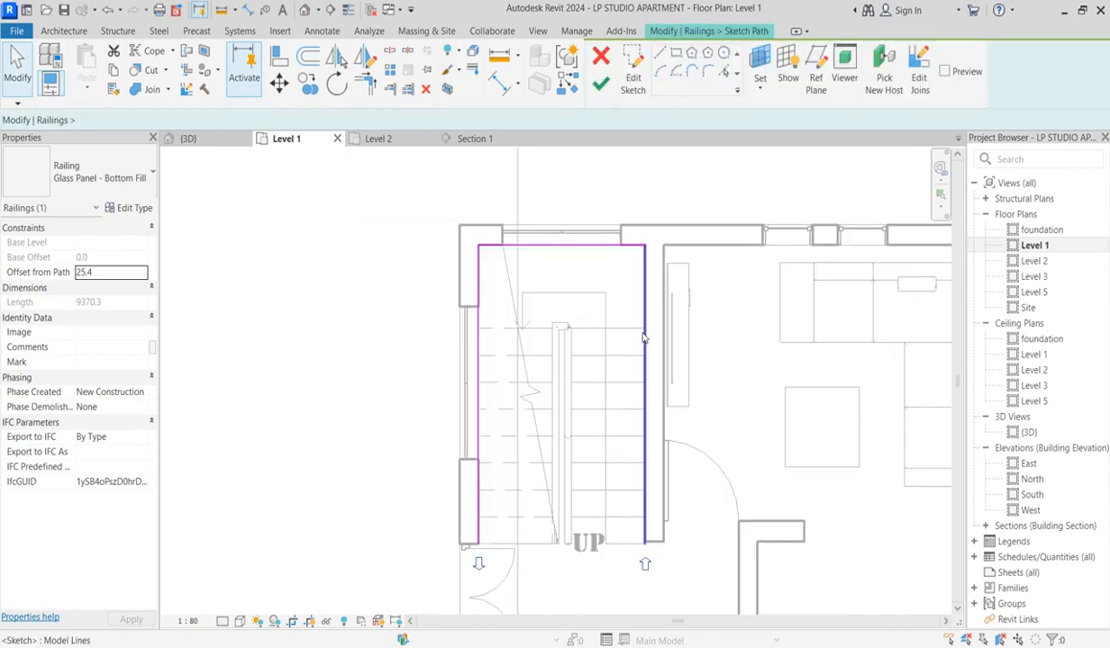
scroll(647, 284, "up", 2)
left_click(641, 277)
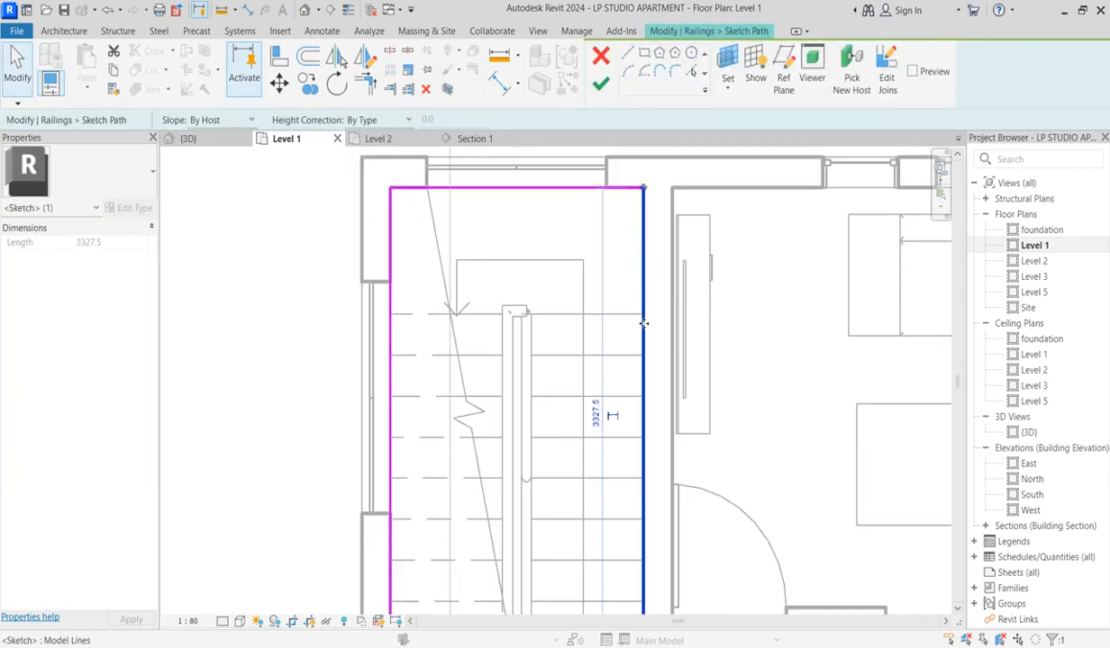
scroll(637, 337, "down", 1)
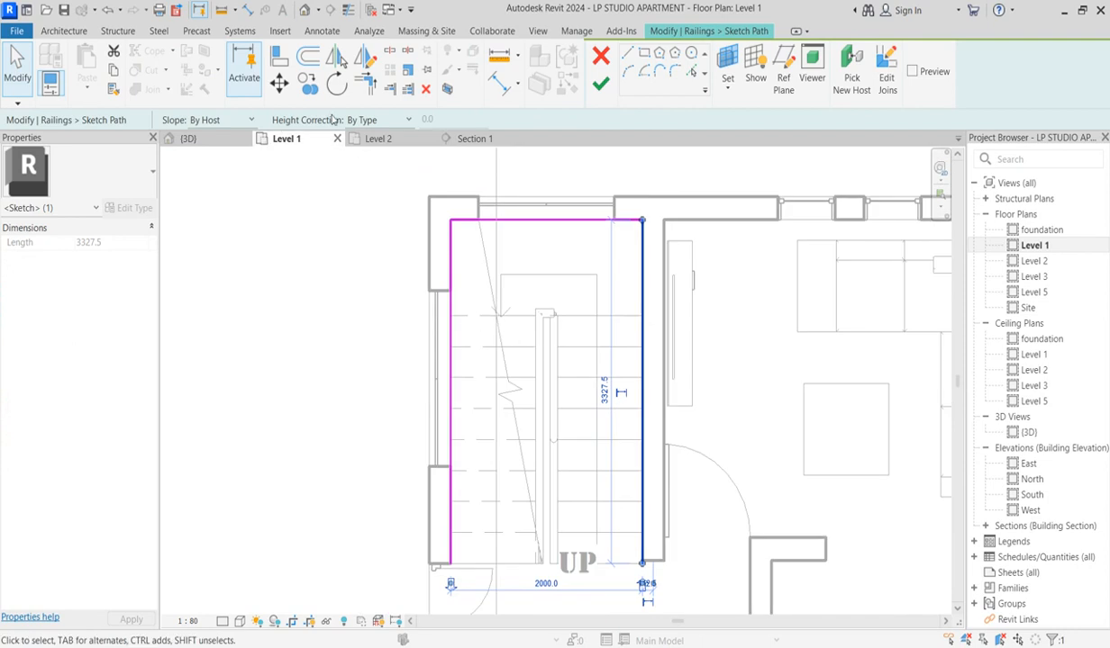
Split the railing path's right and left lines where the flights meet the landing, and finish the path sketch
left_click(390, 55)
scroll(641, 317, "up", 2)
left_click(648, 318)
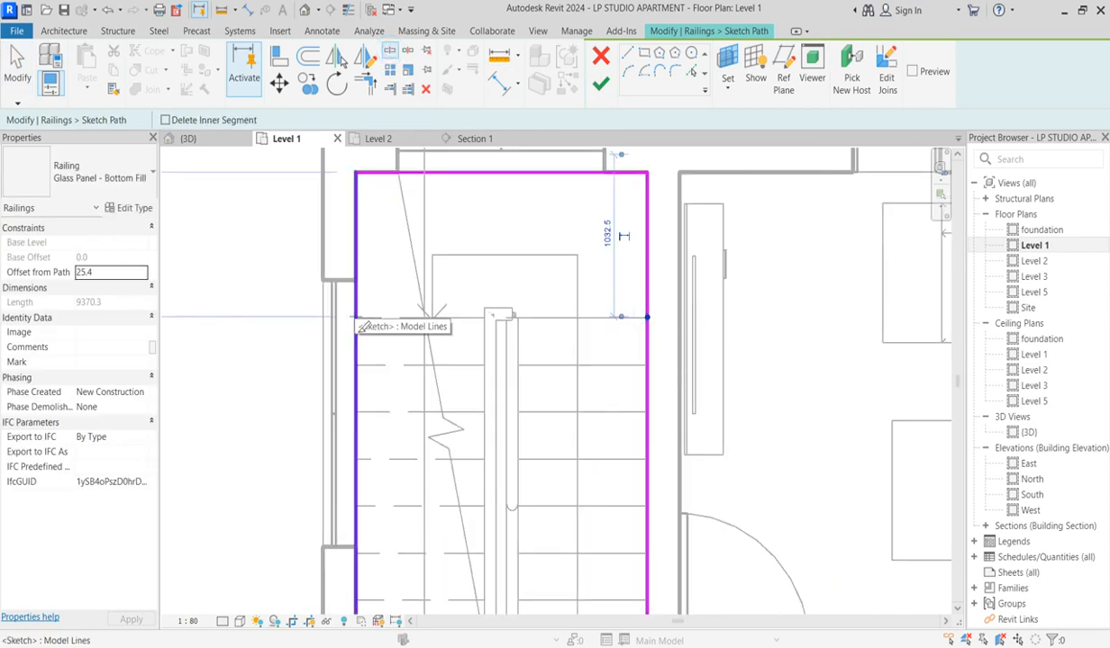
scroll(363, 328, "up", 3)
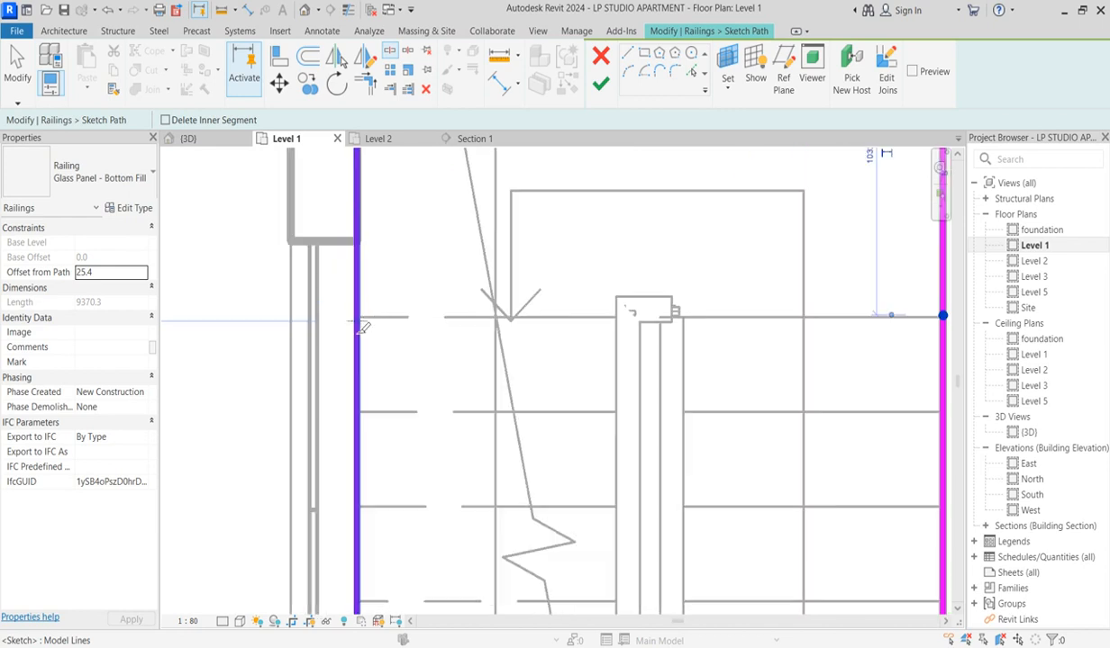
scroll(366, 327, "up", 2)
scroll(367, 331, "up", 2)
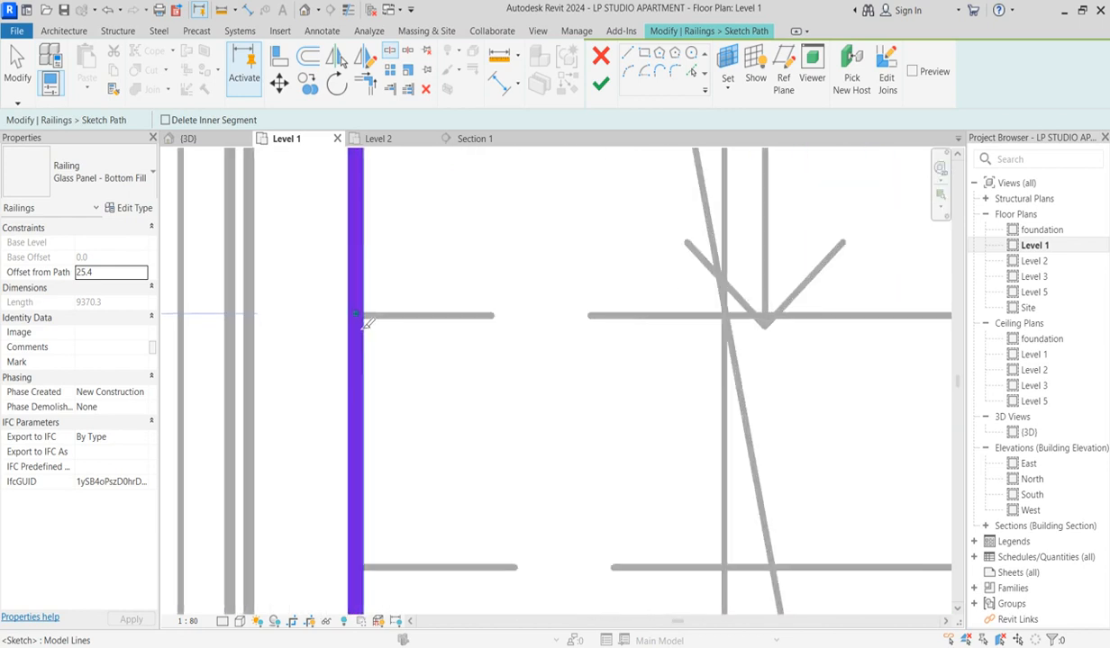
scroll(367, 328, "down", 5)
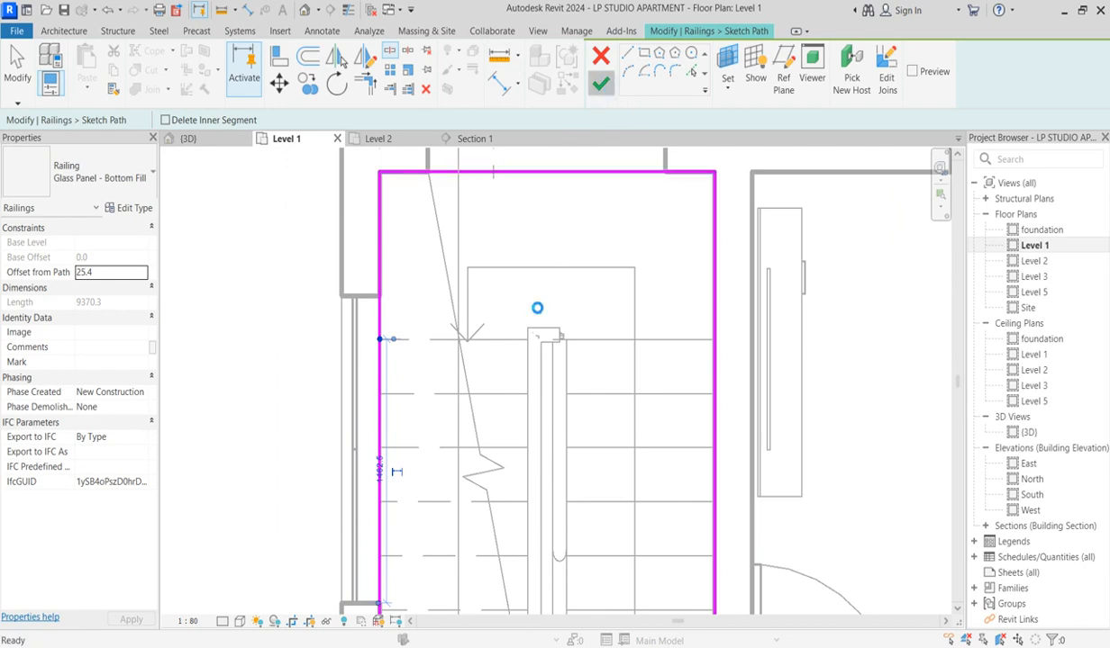
scroll(530, 306, "down", 2)
left_click(759, 338)
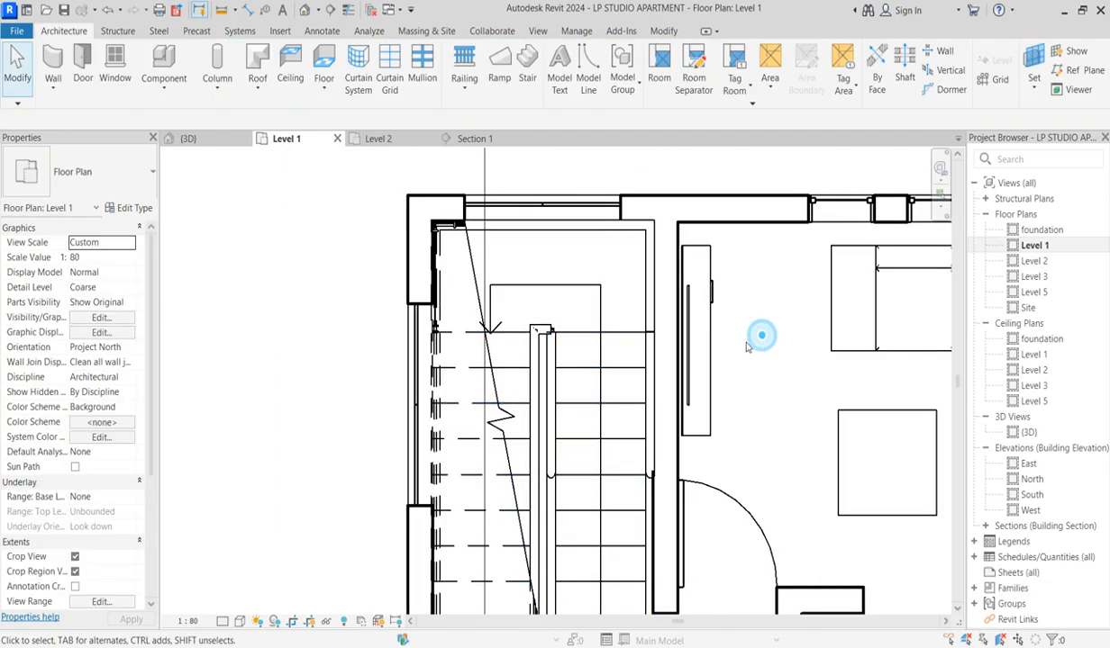
Return to Section 1 and examine the landing railing and the staircase within the whole building section
scroll(761, 337, "down", 1)
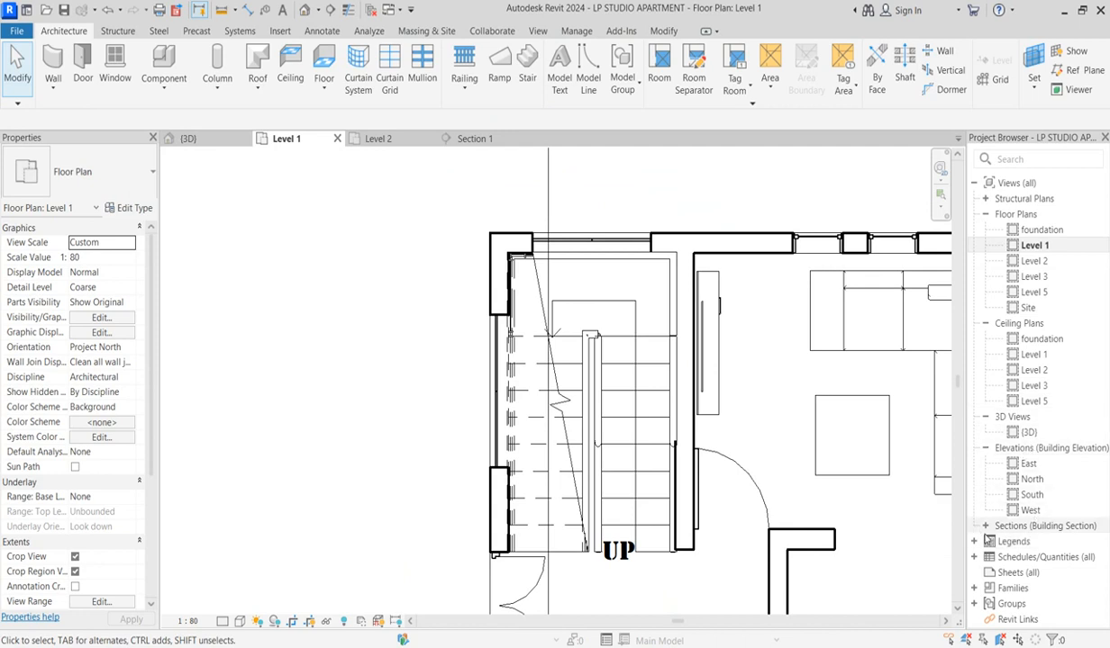
left_click(985, 526)
left_click(1028, 541)
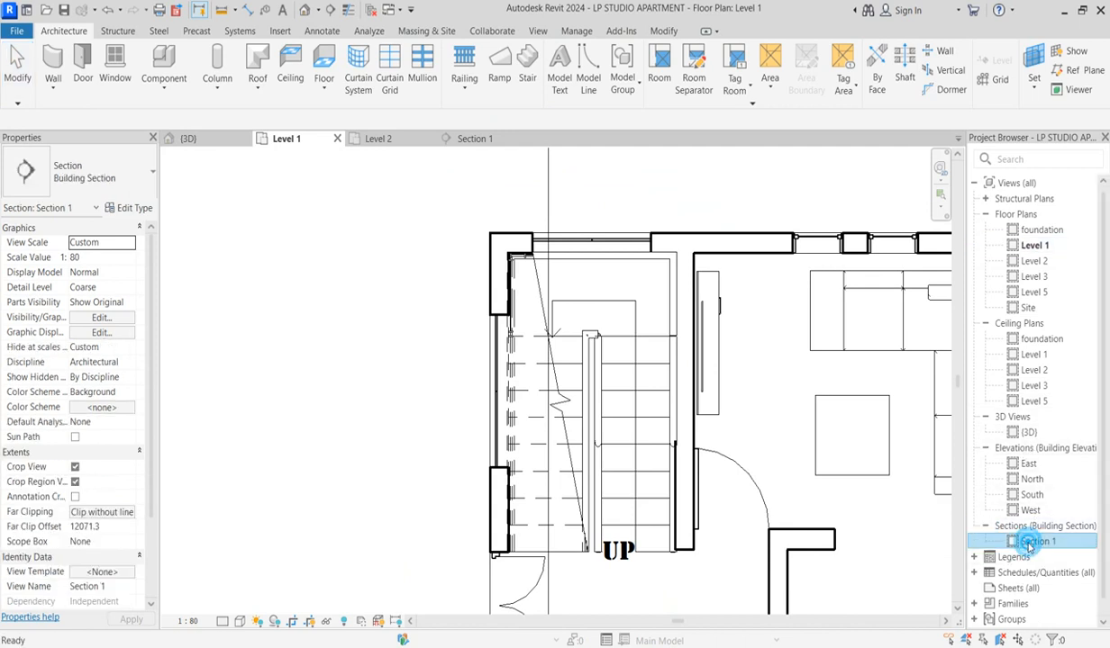
double_click(1027, 542)
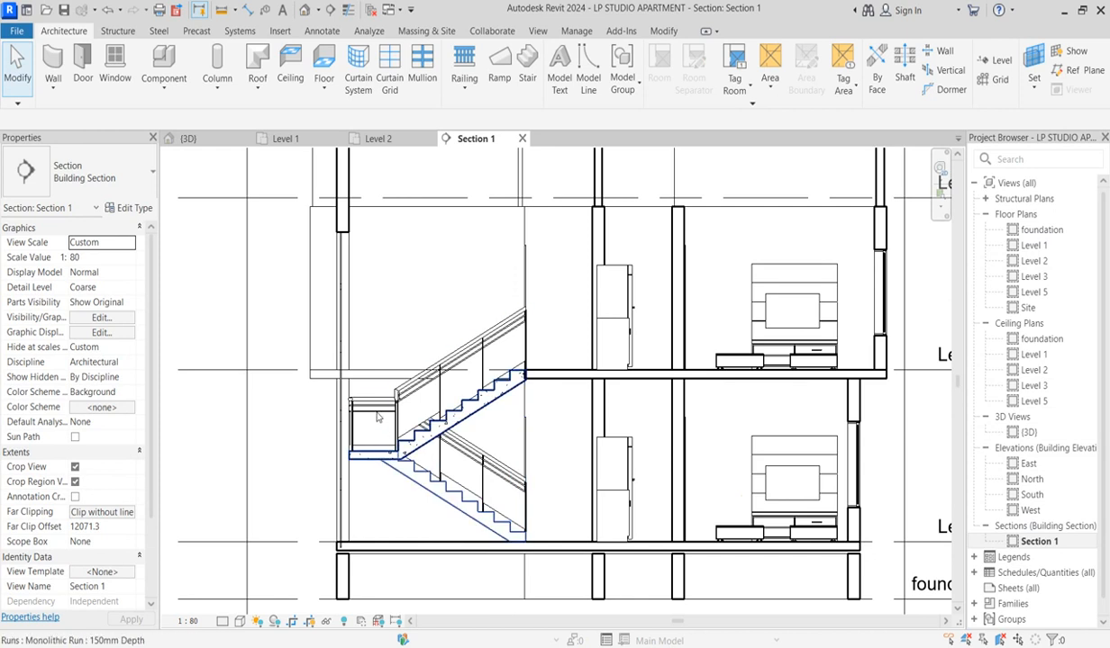
scroll(401, 428, "down", 3)
scroll(416, 463, "up", 3)
scroll(565, 333, "down", 4)
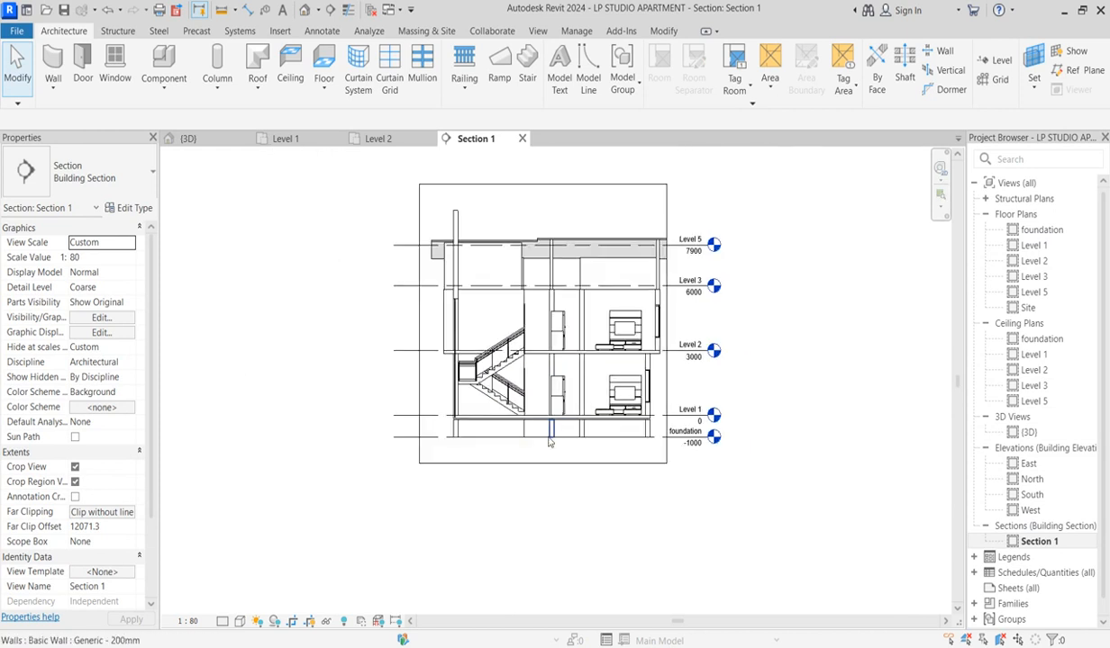
scroll(547, 442, "up", 1)
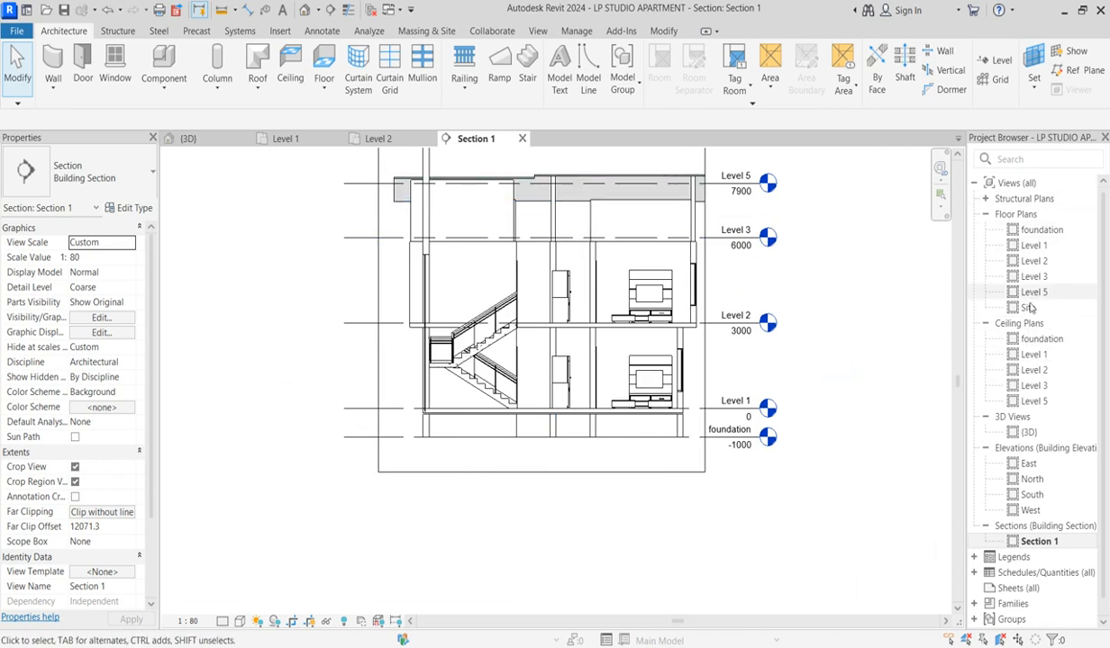
Open the Level 3 floor plan
double_click(1033, 245)
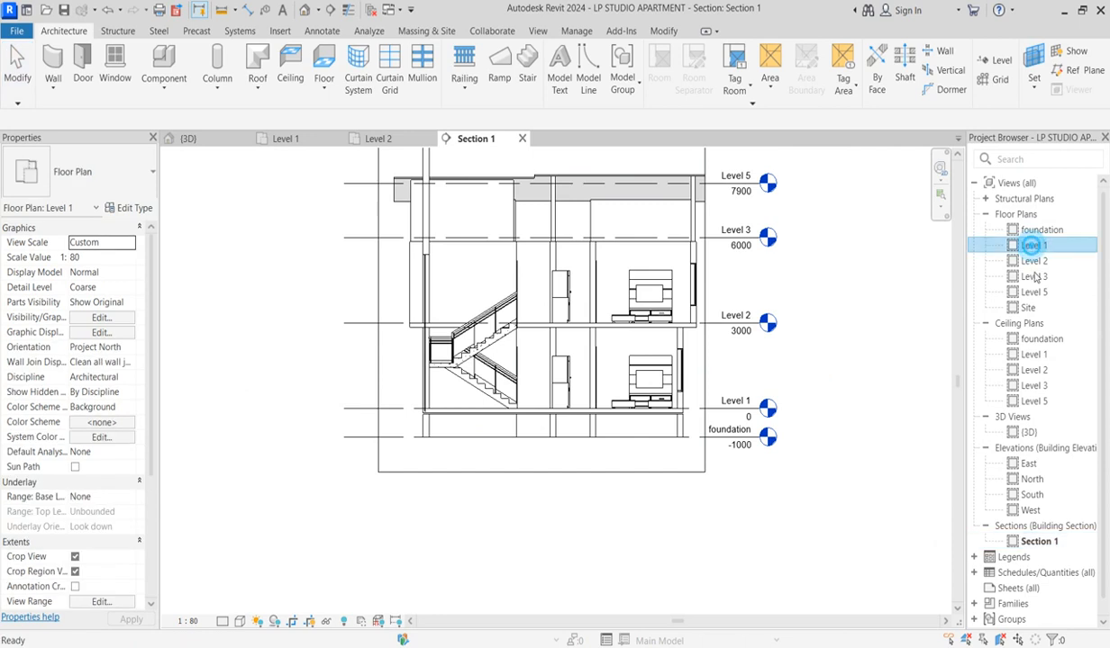
double_click(1033, 276)
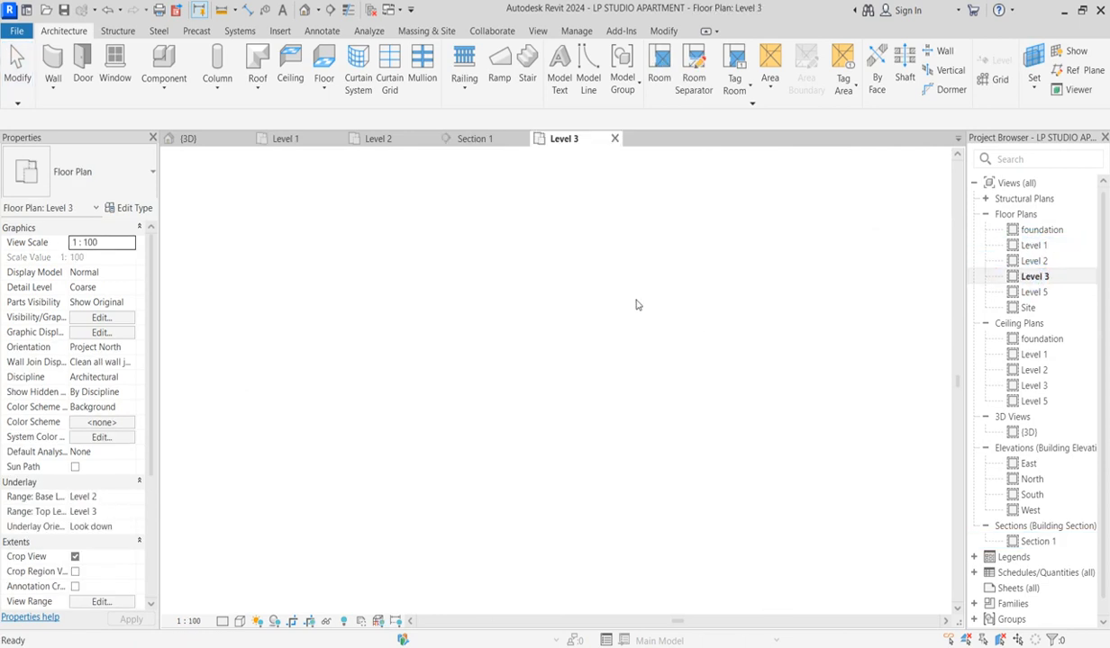
scroll(581, 333, "up", 3)
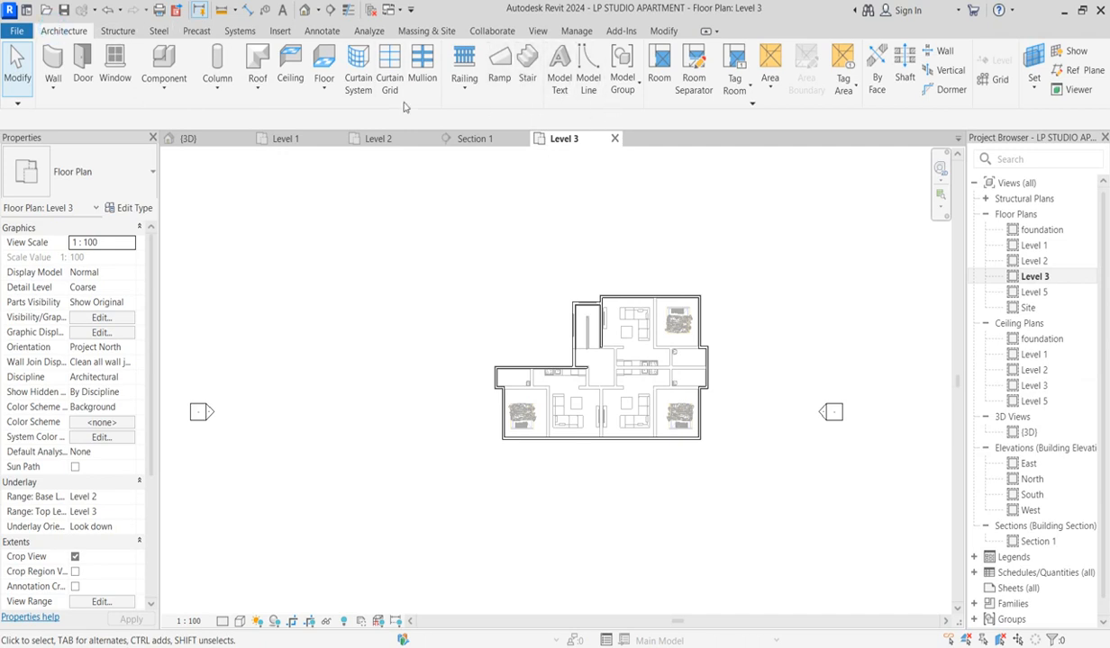
Start a sketched ceiling on Level 3 and pick boundary lines along the upper block's top and right exterior walls
left_click(289, 74)
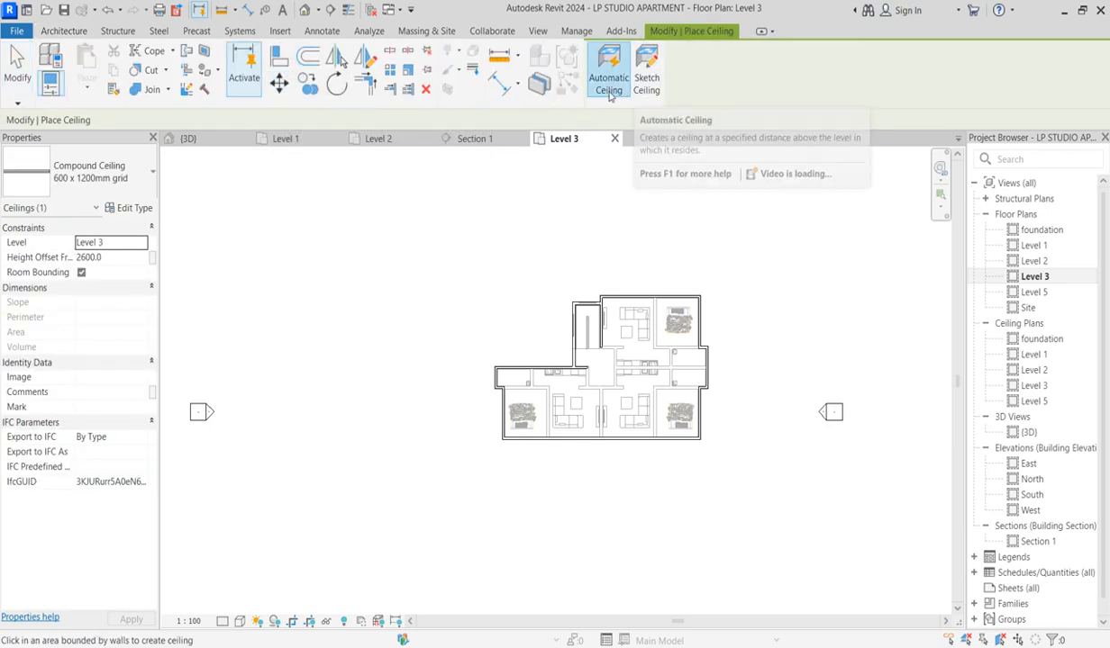
left_click(650, 94)
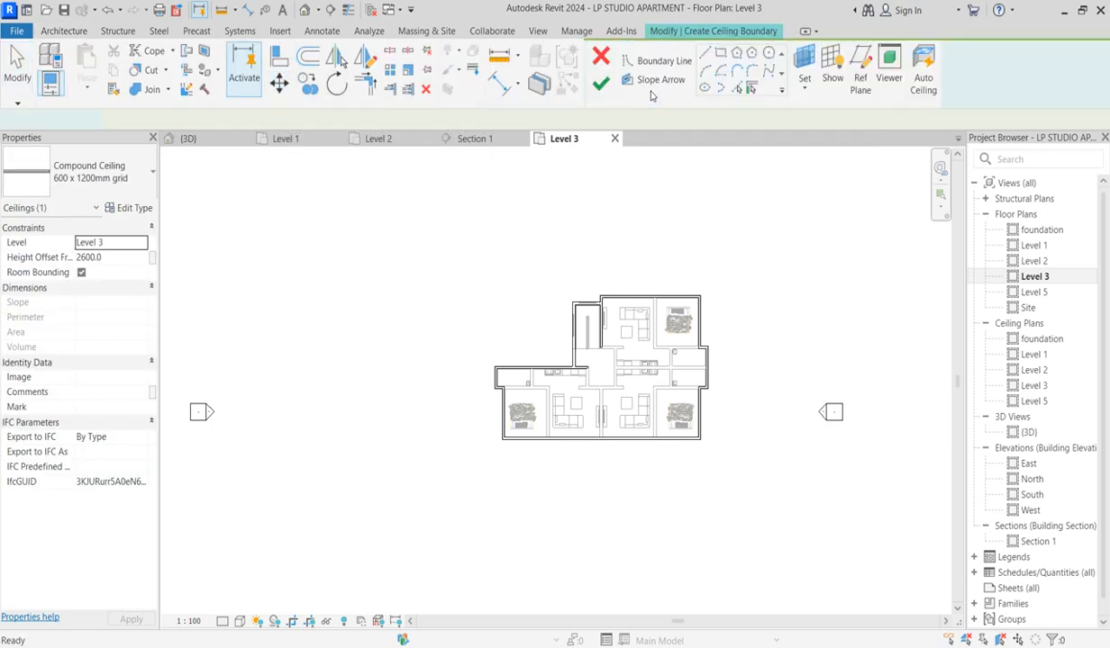
left_click(738, 89)
scroll(648, 297, "up", 2)
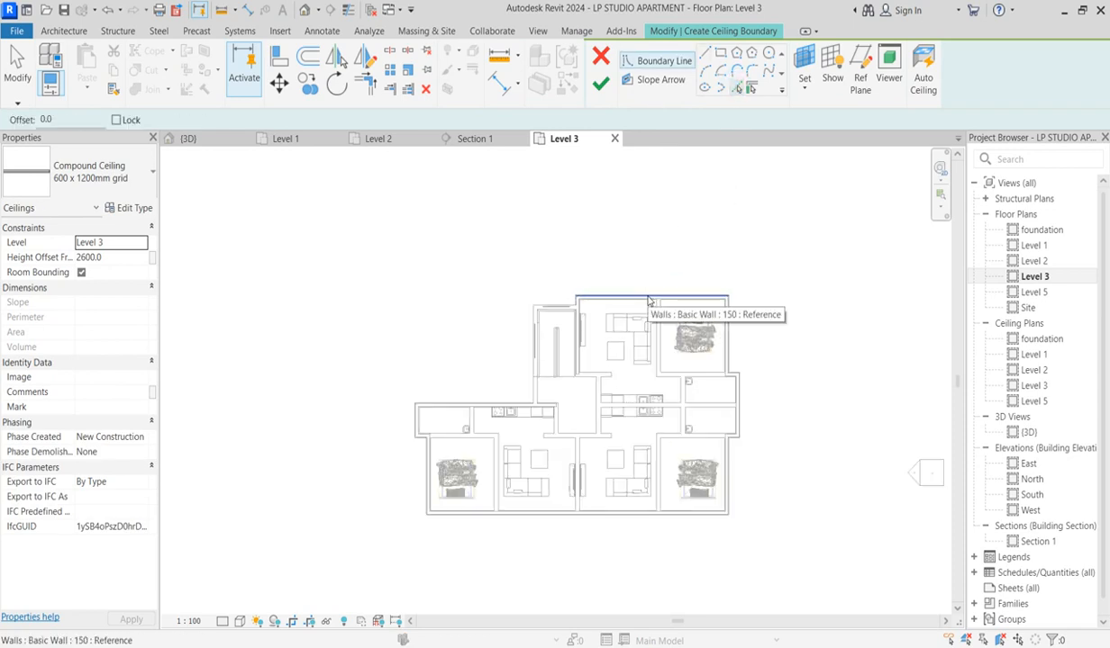
left_click(649, 300)
left_click(730, 340)
Add ceiling boundary lines from the jog below the upper bedroom and the right-hand bathrooms' outer wall
scroll(737, 373, "up", 2)
left_click(734, 364)
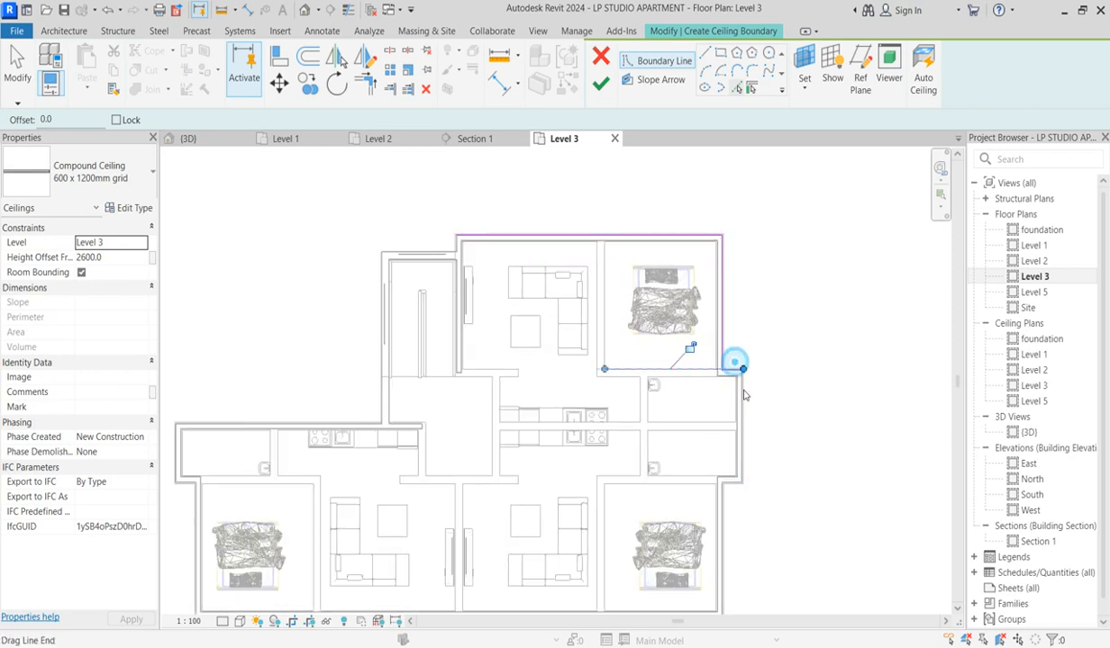
scroll(738, 365, "up", 3)
left_click(742, 378)
scroll(750, 387, "down", 3)
scroll(745, 357, "up", 1)
scroll(746, 358, "down", 1)
scroll(747, 270, "up", 4)
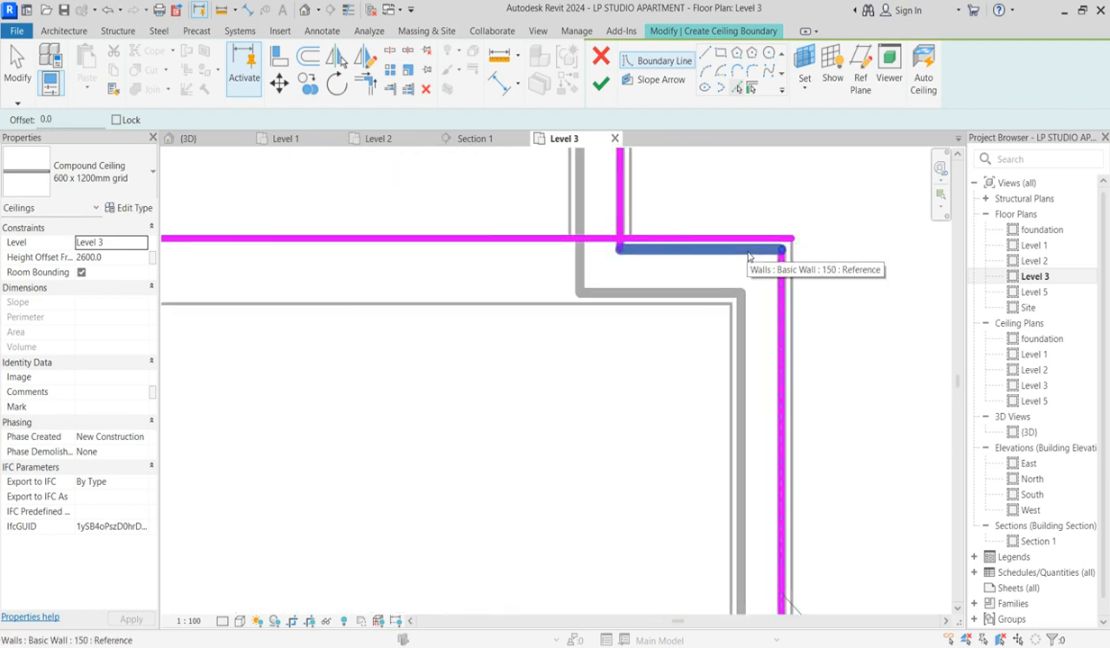
Pick boundary lines along the jog below the right-hand bathrooms, the lower-right bedroom's outer wall and the building's bottom wall
scroll(765, 360, "down", 4)
scroll(721, 284, "up", 2)
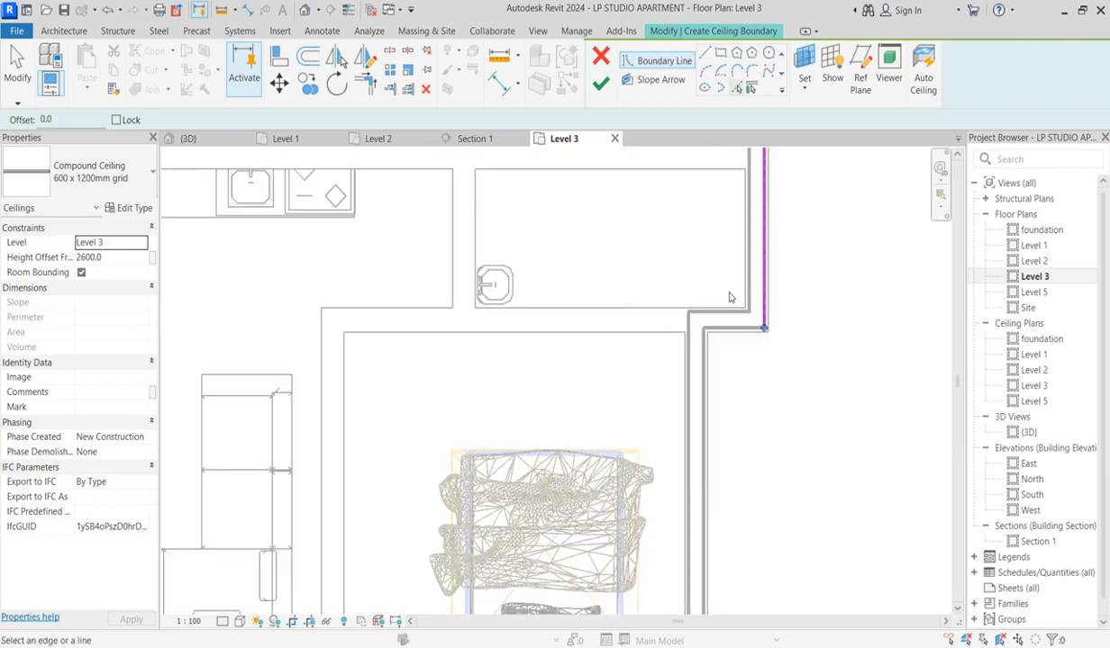
scroll(734, 307, "up", 2)
left_click(745, 334)
left_click(680, 420)
scroll(696, 312, "down", 3)
scroll(697, 315, "down", 3)
scroll(664, 423, "up", 5)
left_click(752, 313)
Pick boundary lines along the lower-left bedroom's outer wall, the jog above it and the left bathroom's outer wall
scroll(658, 349, "down", 4)
scroll(510, 362, "up", 4)
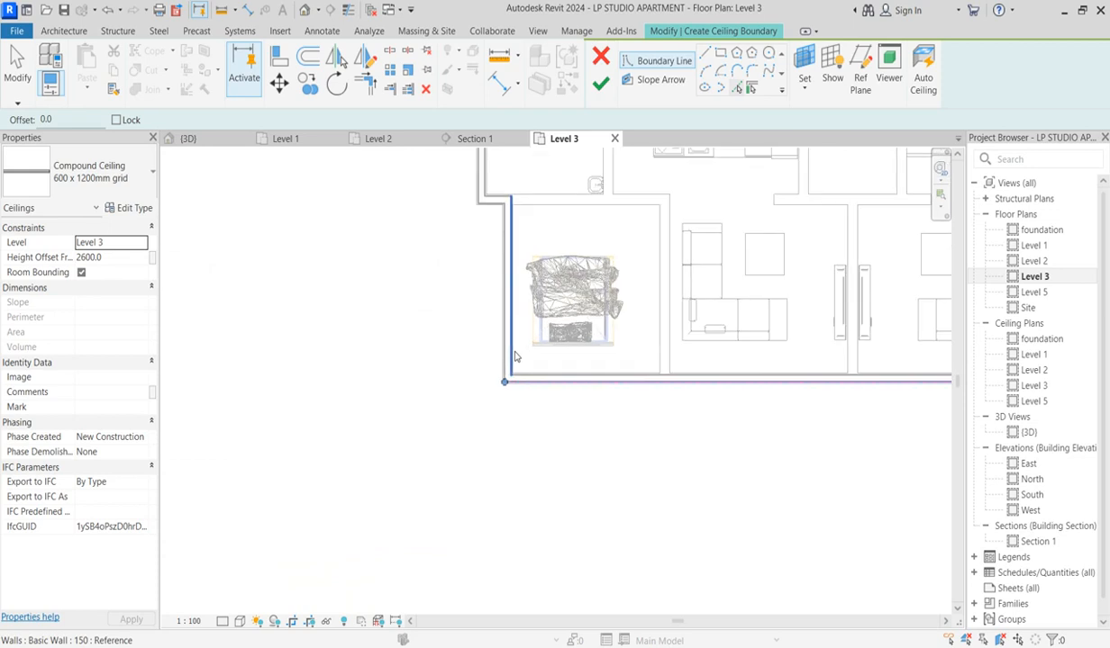
scroll(515, 357, "up", 2)
left_click(512, 357)
scroll(500, 469, "down", 3)
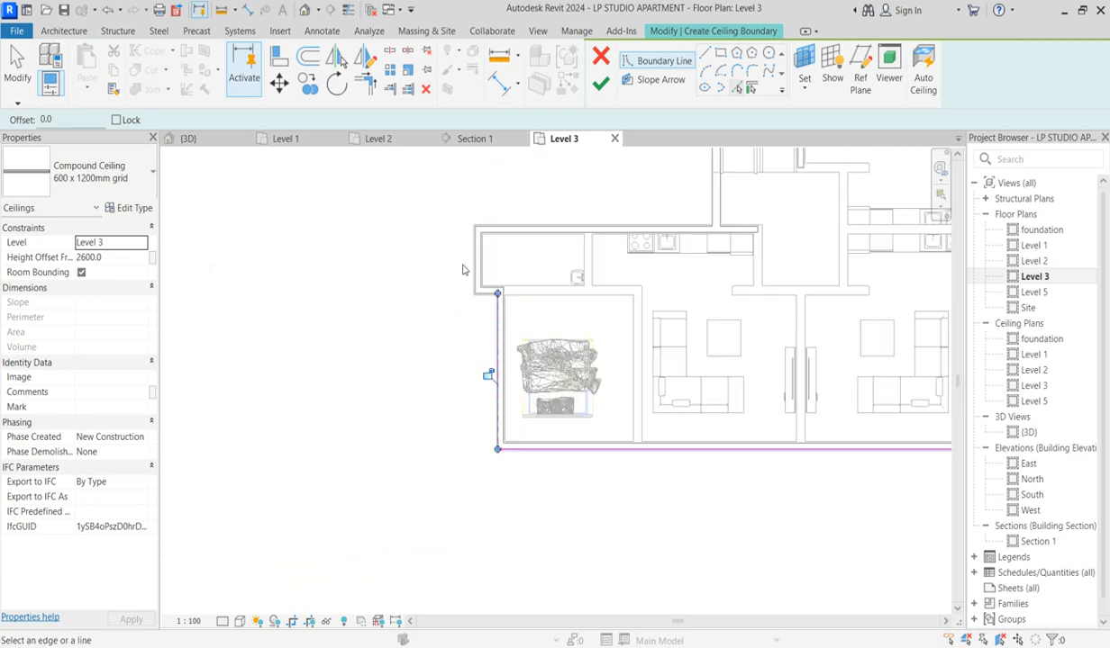
scroll(468, 280, "up", 4)
left_click(486, 311)
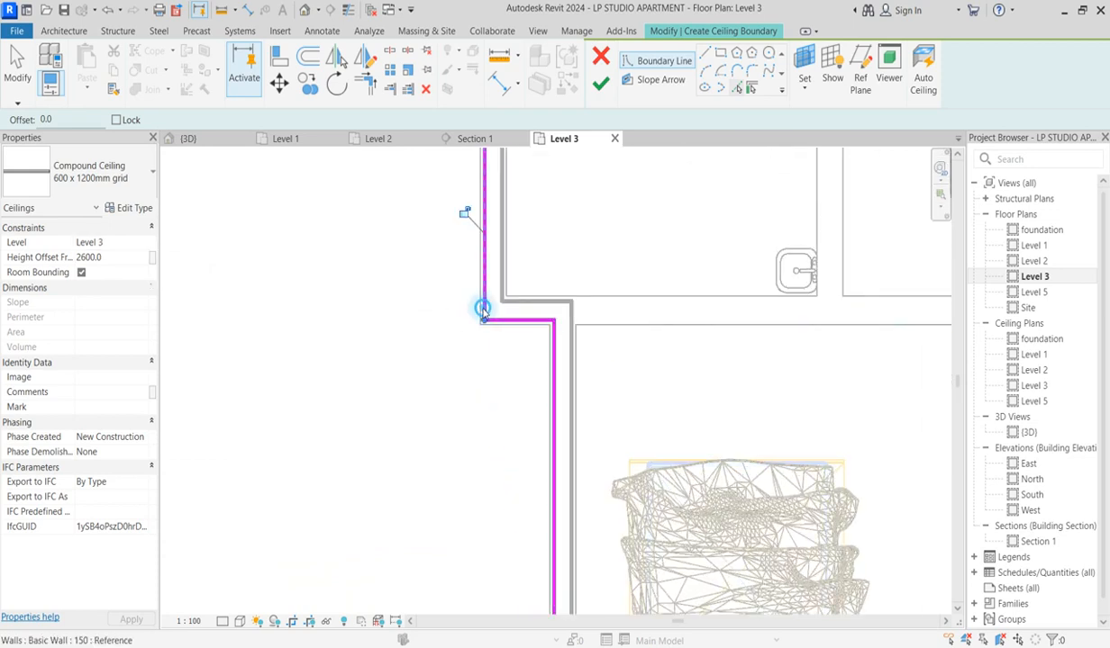
Add boundary lines along the wall above the left bathroom and kitchen, and the wall between stair and living room
scroll(477, 310, "down", 3)
left_click(472, 310)
scroll(371, 354, "up", 3)
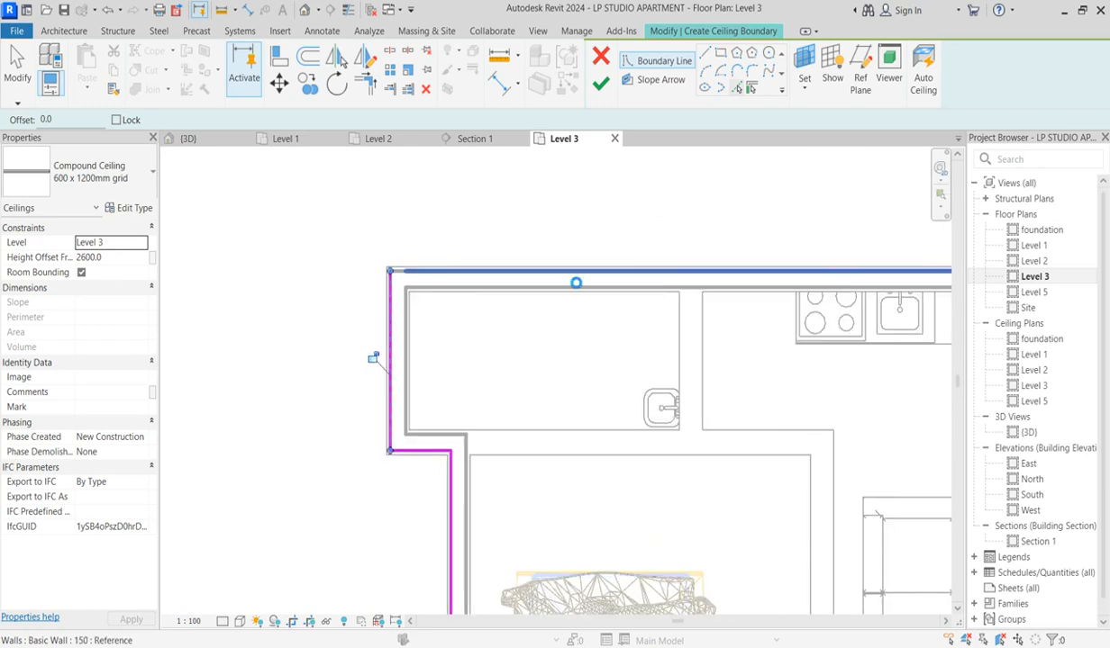
left_click(575, 281)
scroll(546, 353, "down", 3)
scroll(689, 339, "down", 2)
scroll(751, 231, "up", 3)
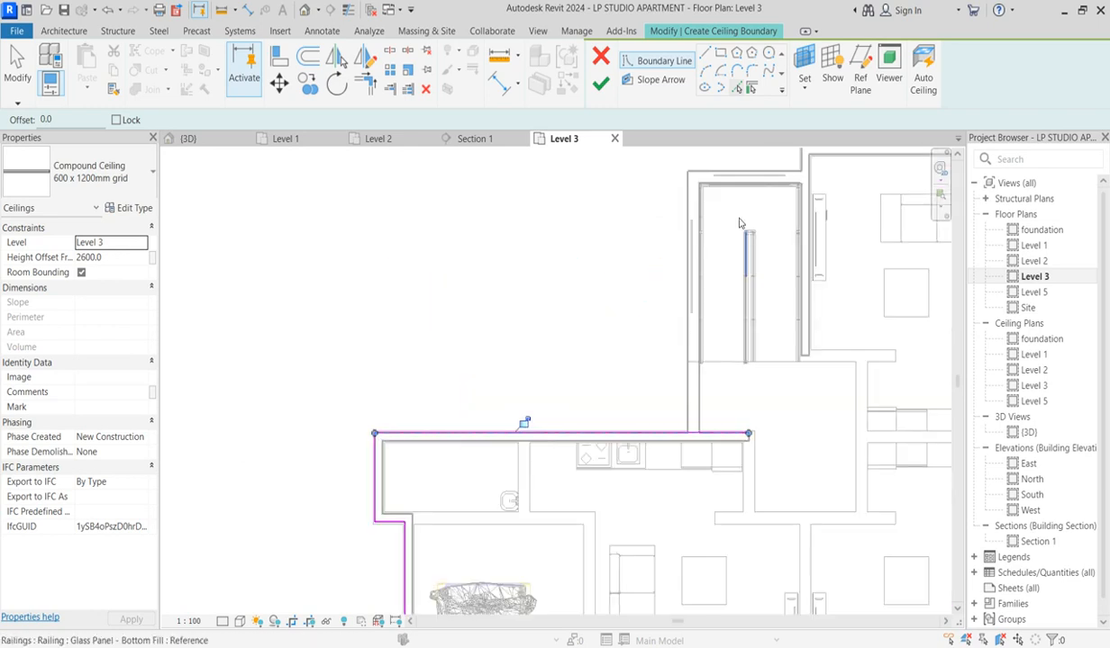
scroll(716, 236, "down", 2)
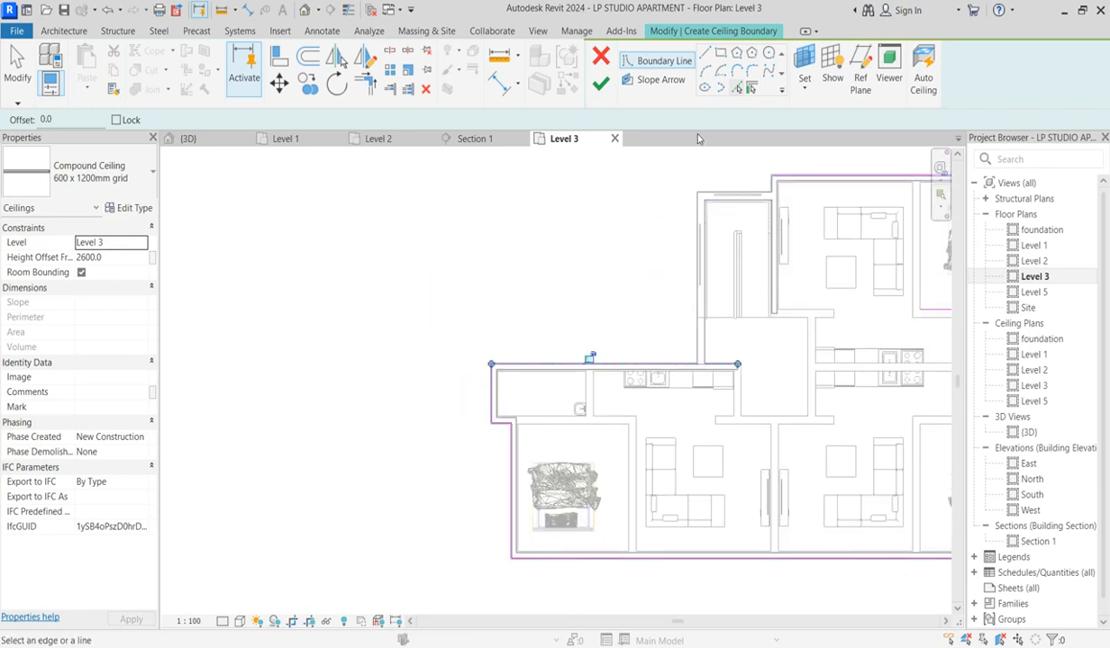
scroll(777, 219, "up", 4)
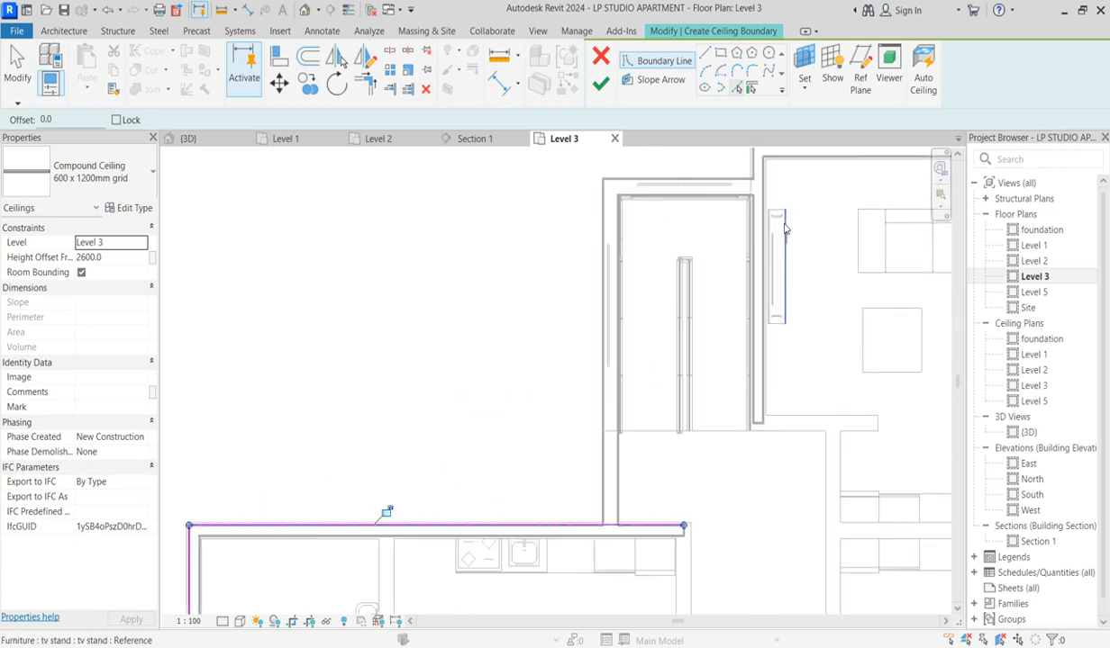
scroll(755, 245, "down", 2)
scroll(754, 242, "down", 4)
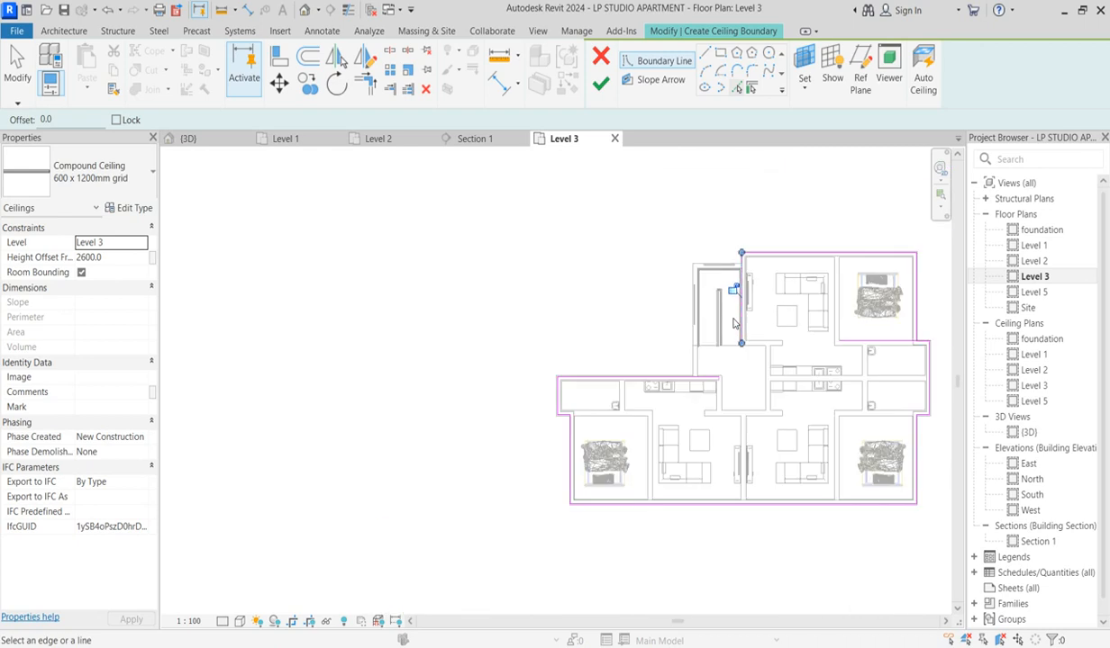
Align the boundary line below the upper-right bedroom with the short exterior wall at the bathroom jog
left_click(242, 70)
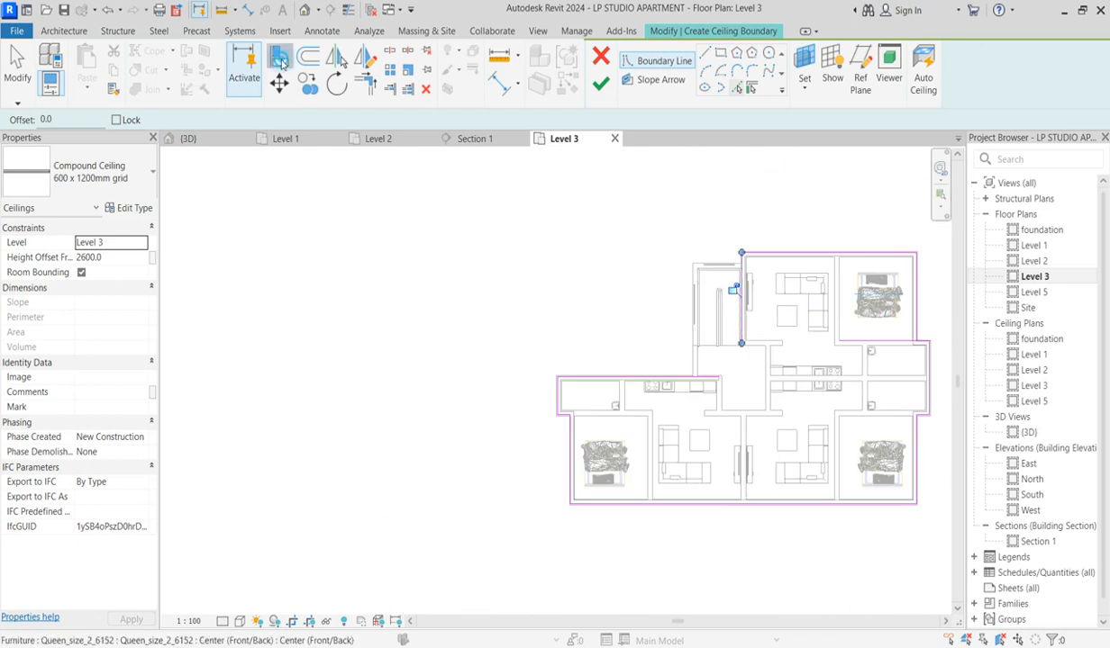
key("a")
key("l")
scroll(924, 360, "up", 6)
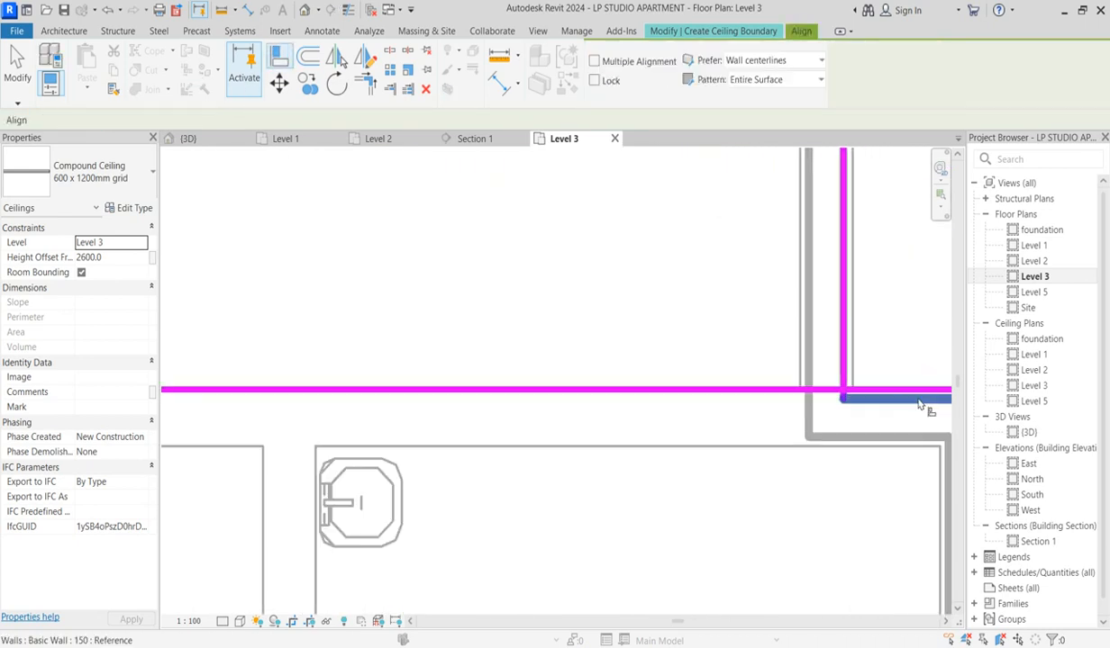
left_click(910, 393)
scroll(750, 403, "down", 5)
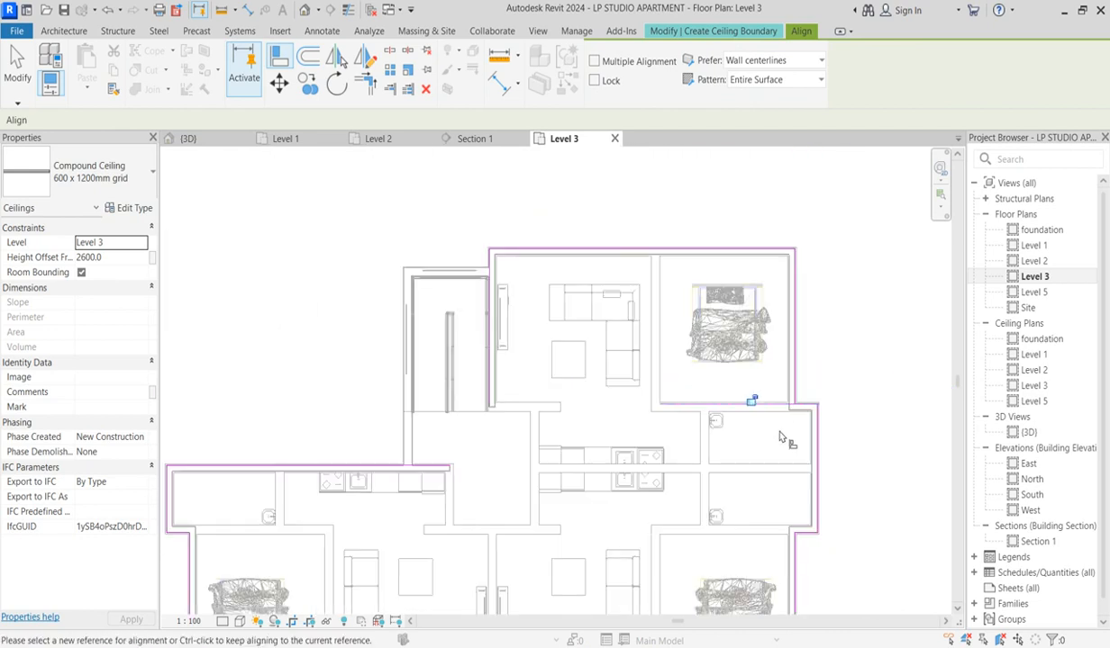
Trim the upper-right bedroom's outer boundary line and the jog line below it to a corner
left_click(371, 86)
left_click(798, 390)
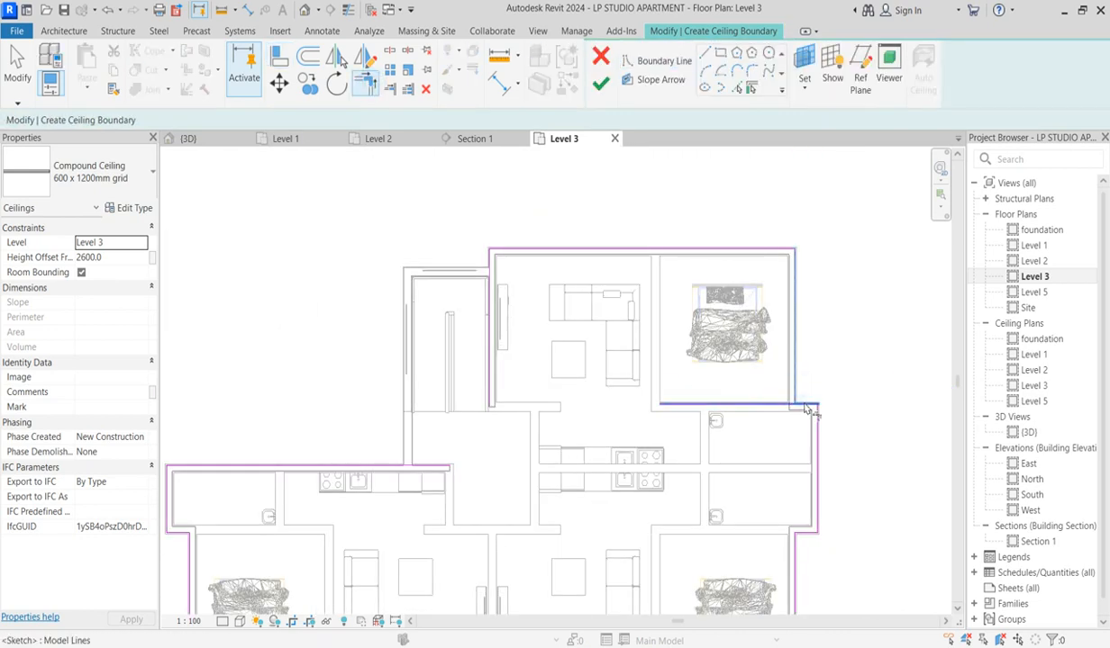
left_click(804, 404)
scroll(808, 410, "down", 2)
scroll(815, 448, "up", 3)
scroll(824, 466, "down", 3)
scroll(544, 435, "up", 4)
scroll(441, 422, "down", 4)
scroll(544, 509, "up", 1)
scroll(442, 559, "up", 3)
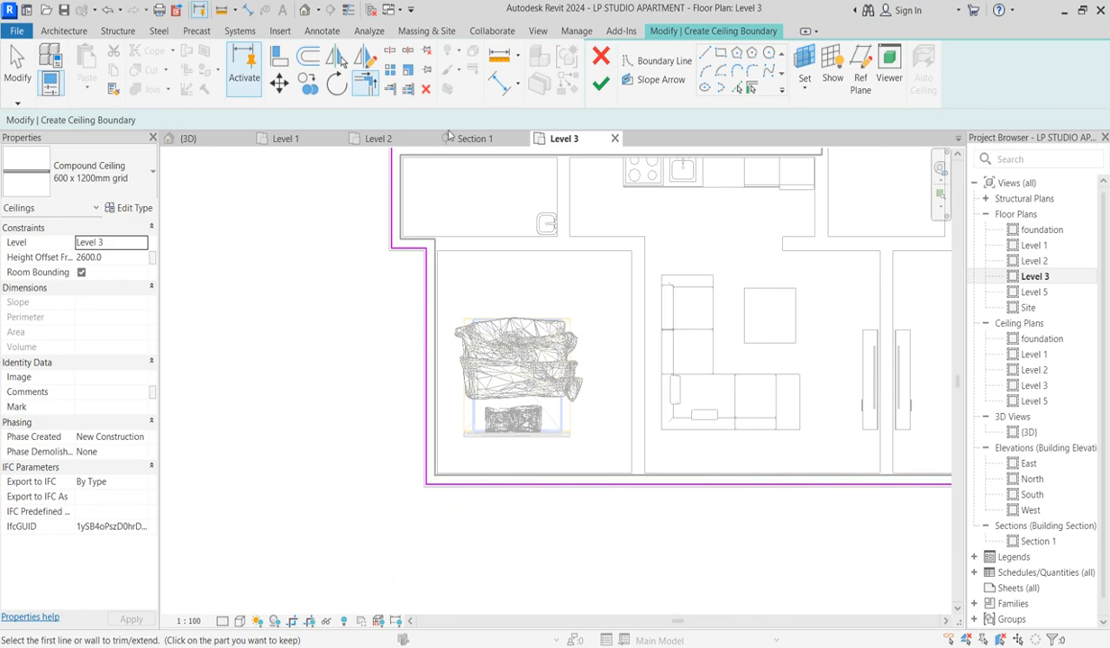
Offset copies of the upper block's top, right, jog and bathroom boundary lines outward by 550 mm
left_click(310, 60)
scroll(392, 461, "down", 2)
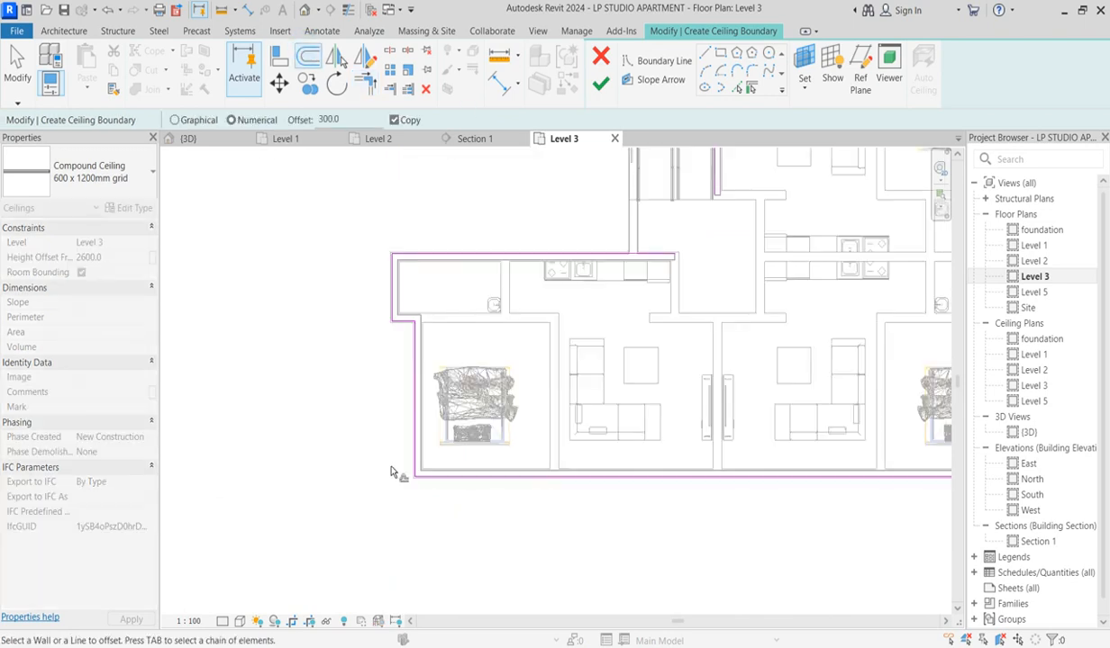
scroll(616, 370, "down", 2)
scroll(648, 243, "down", 2)
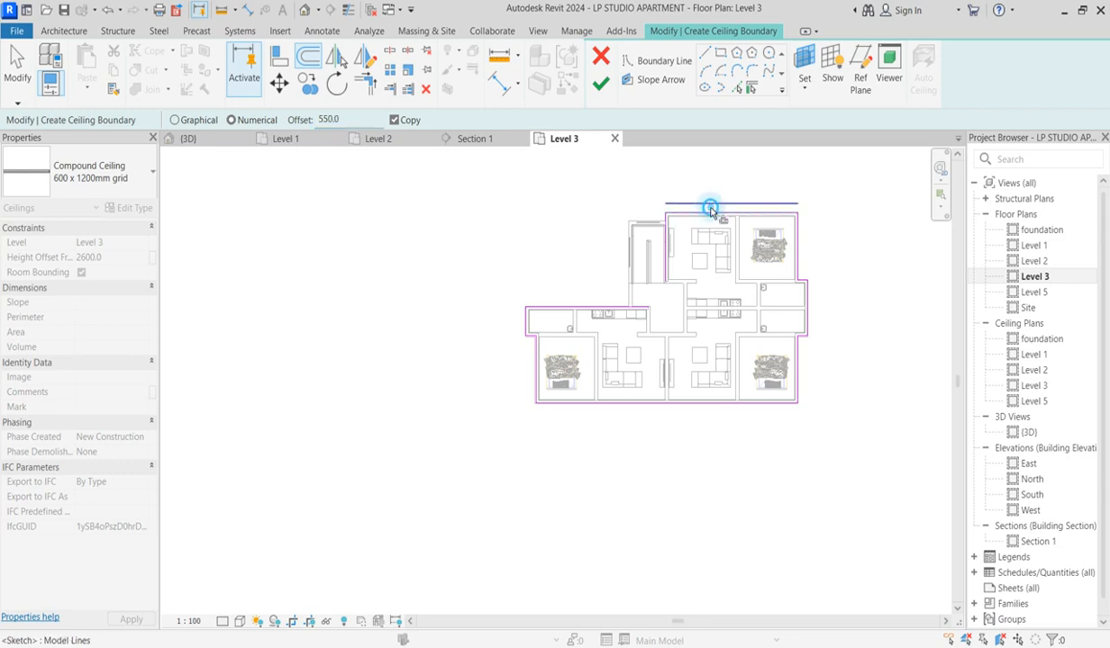
scroll(797, 238, "up", 2)
scroll(811, 314, "up", 3)
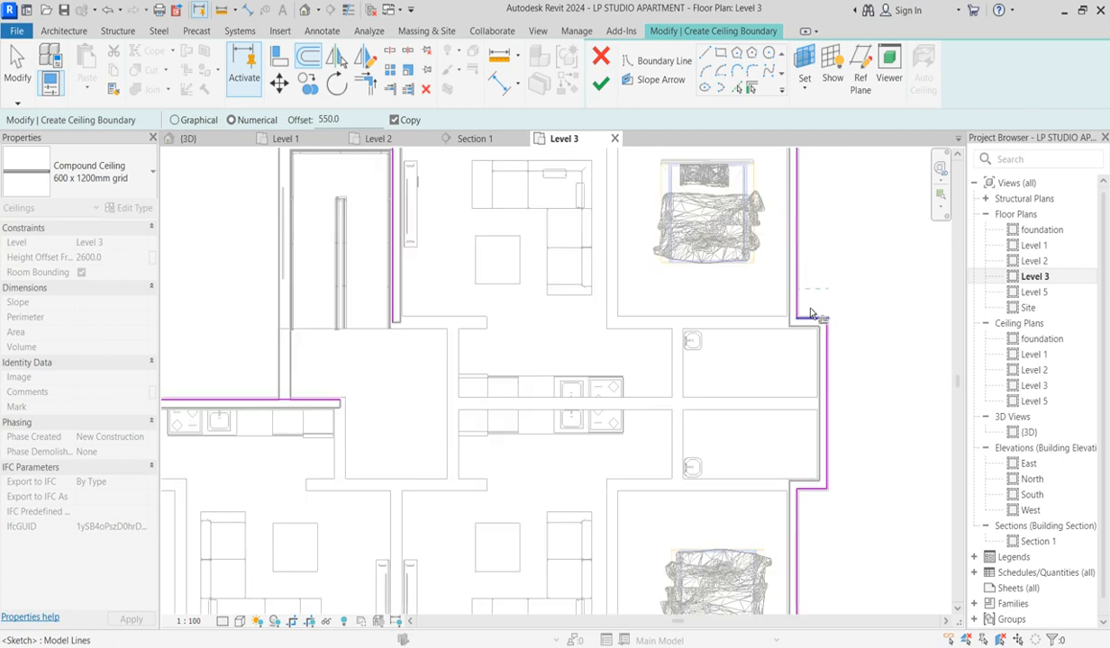
left_click(819, 320)
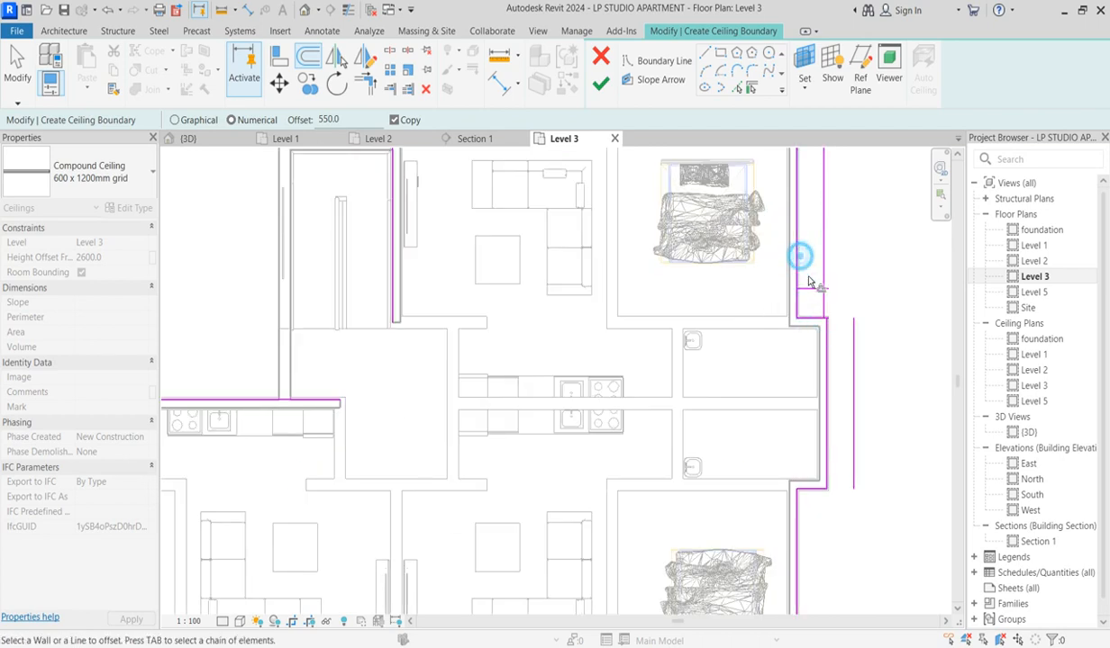
scroll(847, 314, "up", 2)
Offset copies of the lower-right jog, the lower-right bedroom's outer line and the bottom boundary line outward by 550 mm
scroll(823, 292, "down", 4)
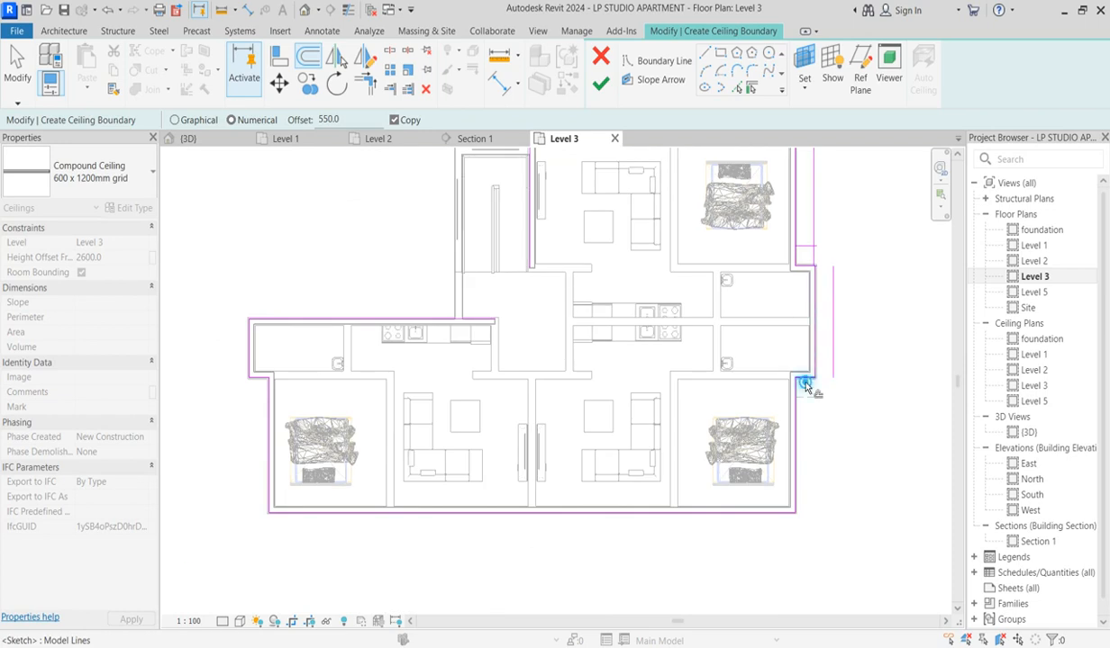
scroll(795, 397, "down", 4)
scroll(785, 374, "up", 4)
scroll(782, 387, "up", 1)
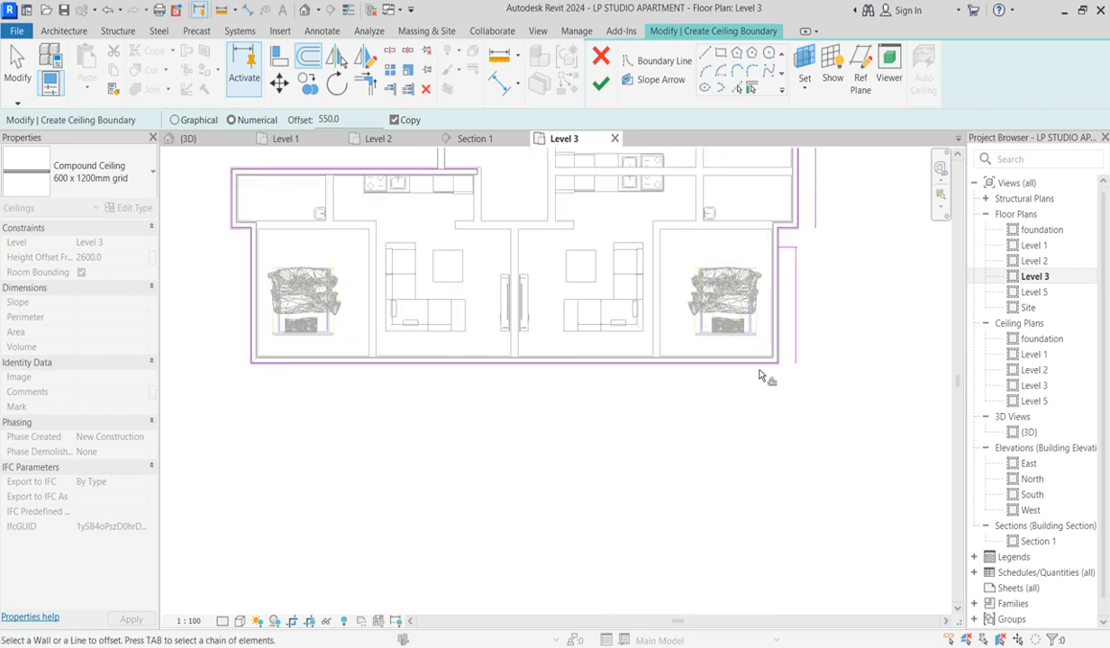
left_click(738, 363)
Offset copies of the left block's outer, jog and top boundary lines outward by 550 mm
left_click(244, 299)
scroll(238, 233, "up", 1)
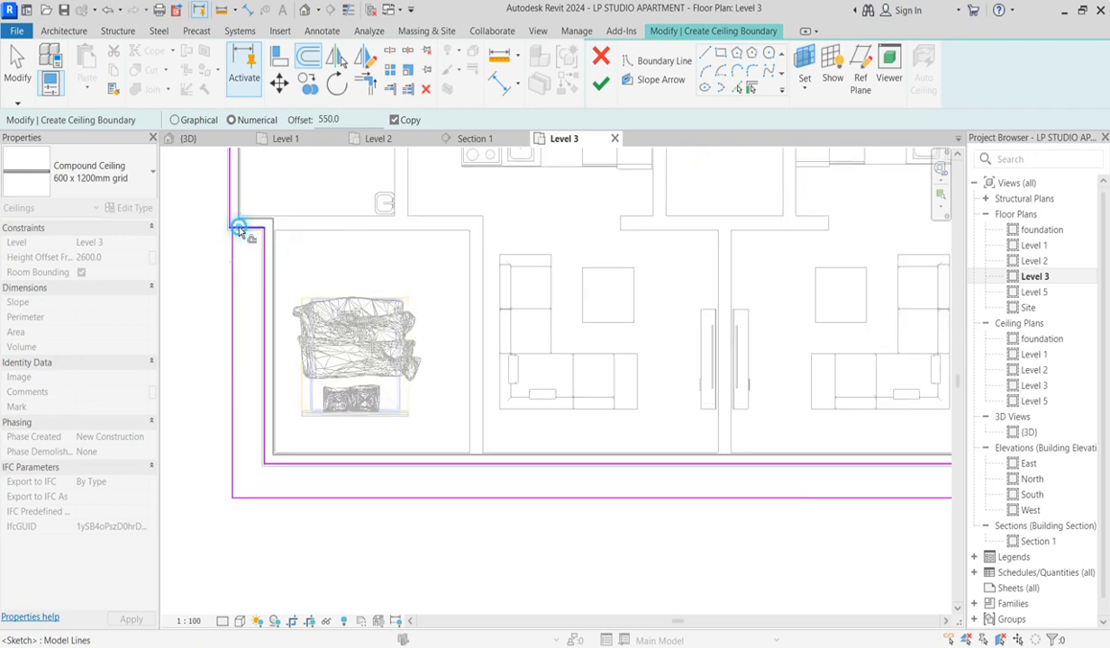
scroll(230, 180, "down", 2)
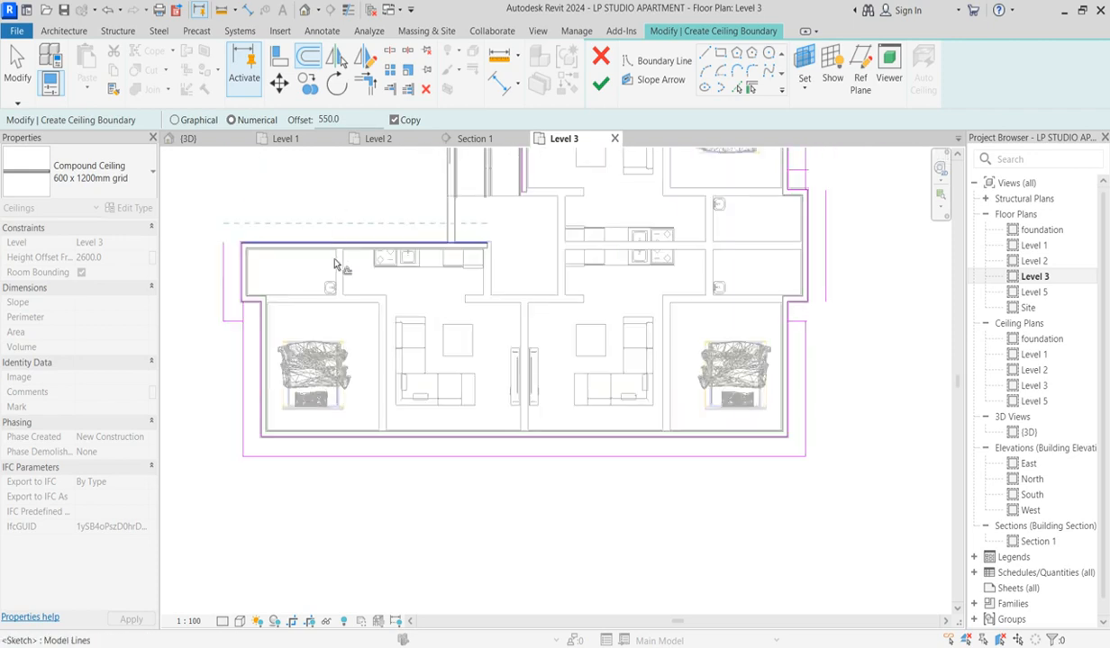
left_click(334, 240)
scroll(396, 252, "down", 2)
scroll(453, 242, "up", 1)
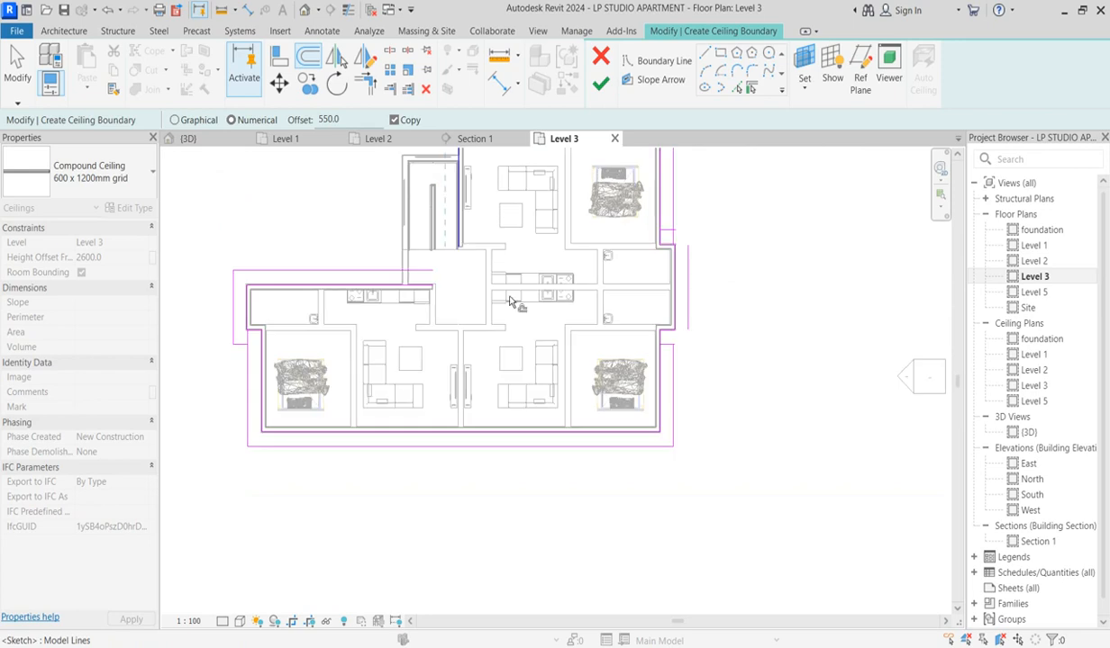
Draw a vertical boundary line along the stair's outer wall between the offset line and the kitchen wall's boundary line
left_click(703, 53)
scroll(407, 296, "up", 4)
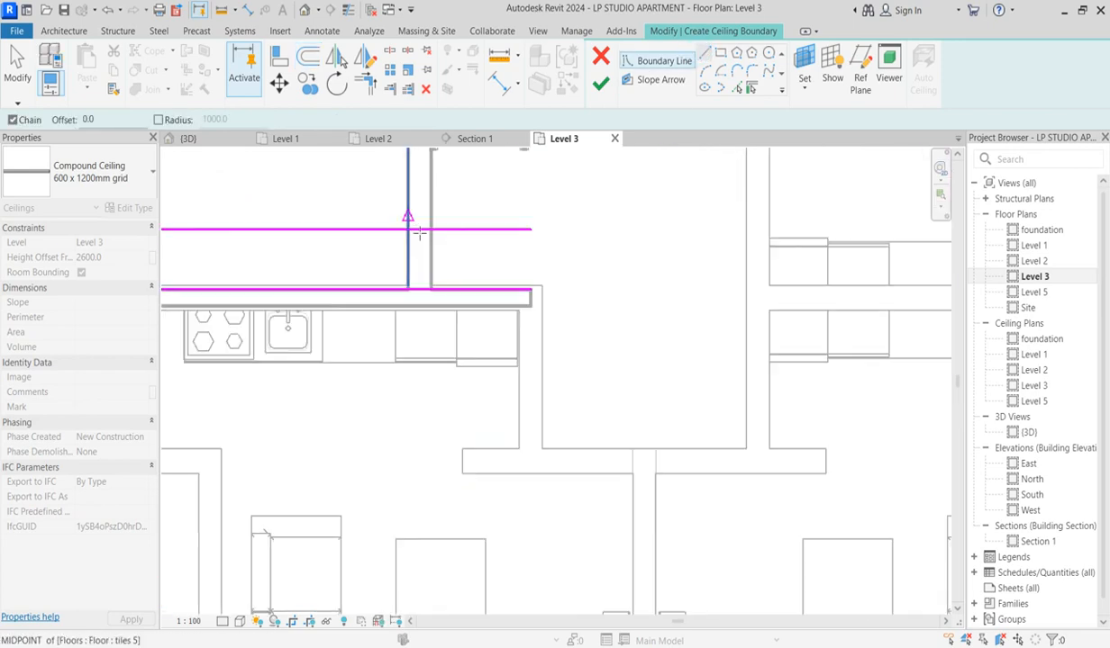
left_click(409, 229)
scroll(405, 300, "down", 5)
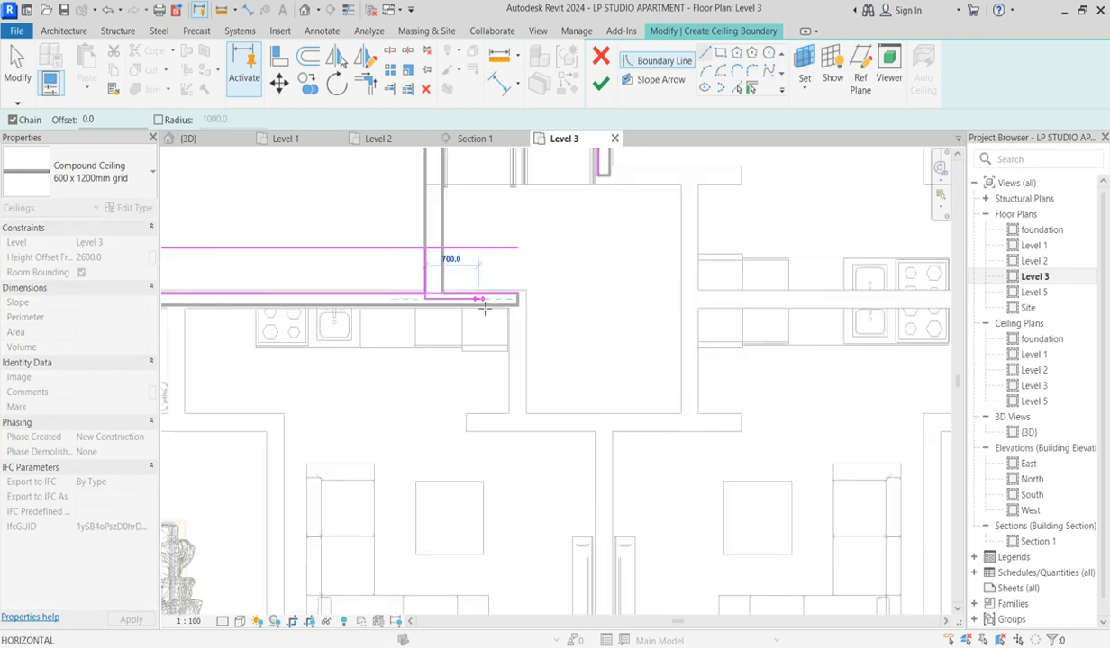
key("Escape")
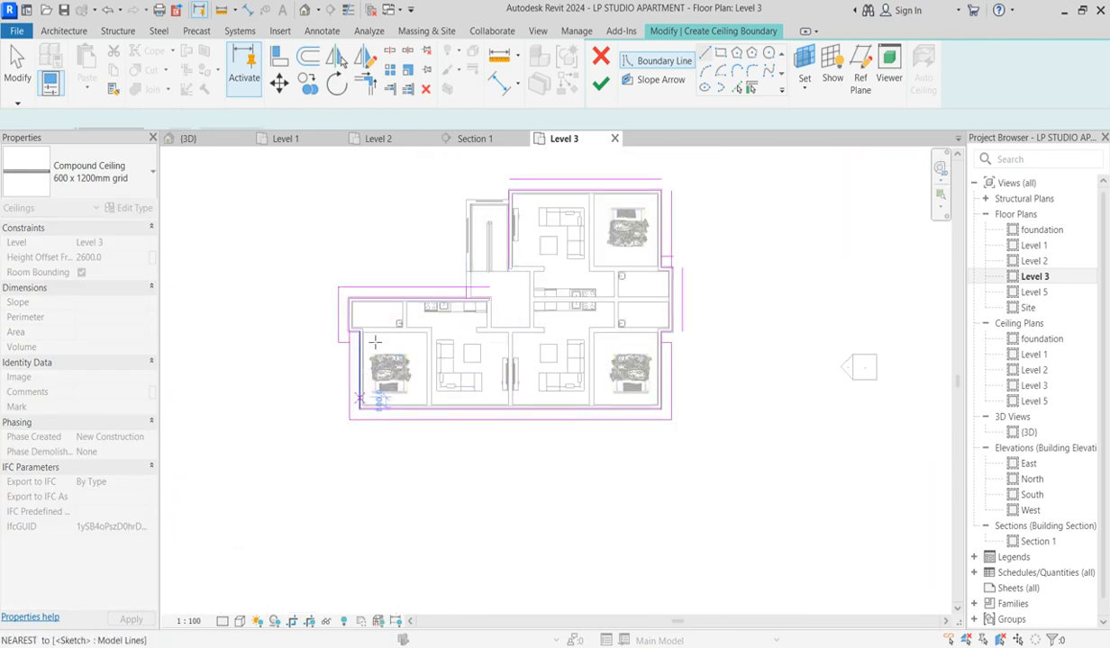
Trim the offset boundary lines to corners at the jog between the upper-right bedroom and the bathrooms
scroll(370, 308, "up", 3)
scroll(768, 365, "down", 3)
scroll(718, 255, "up", 5)
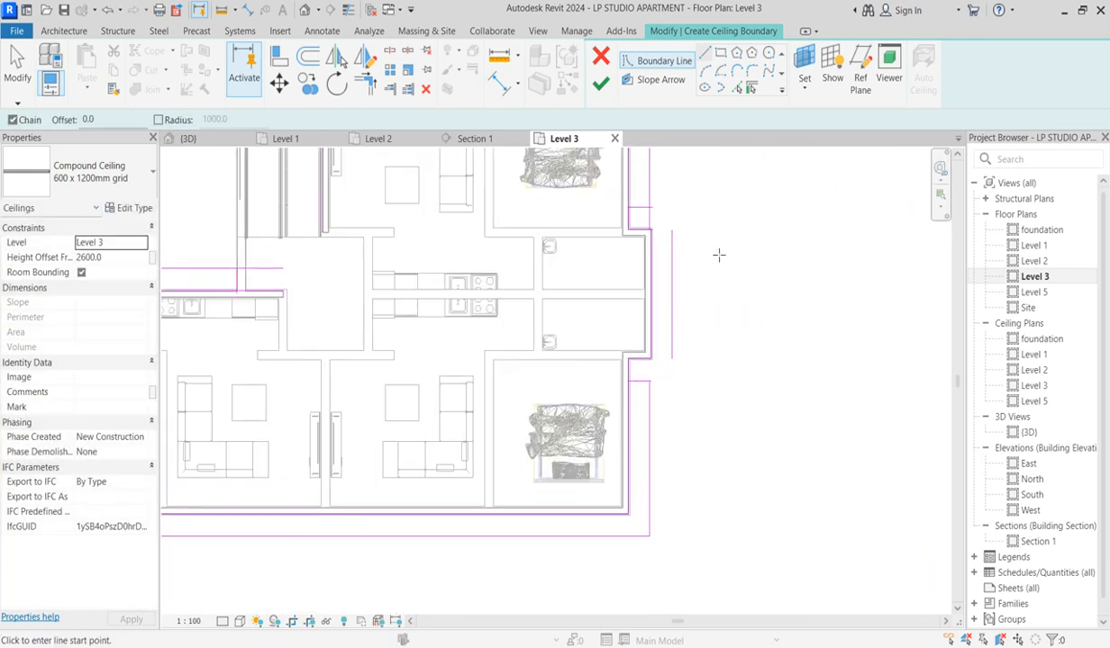
left_click(365, 84)
left_click(594, 186)
left_click(651, 251)
left_click(627, 185)
left_click(617, 160)
Trim the offset boundary lines to corners at the jog between the right-hand bathrooms and the lower-right bedroom
scroll(624, 162, "down", 3)
scroll(644, 272, "up", 2)
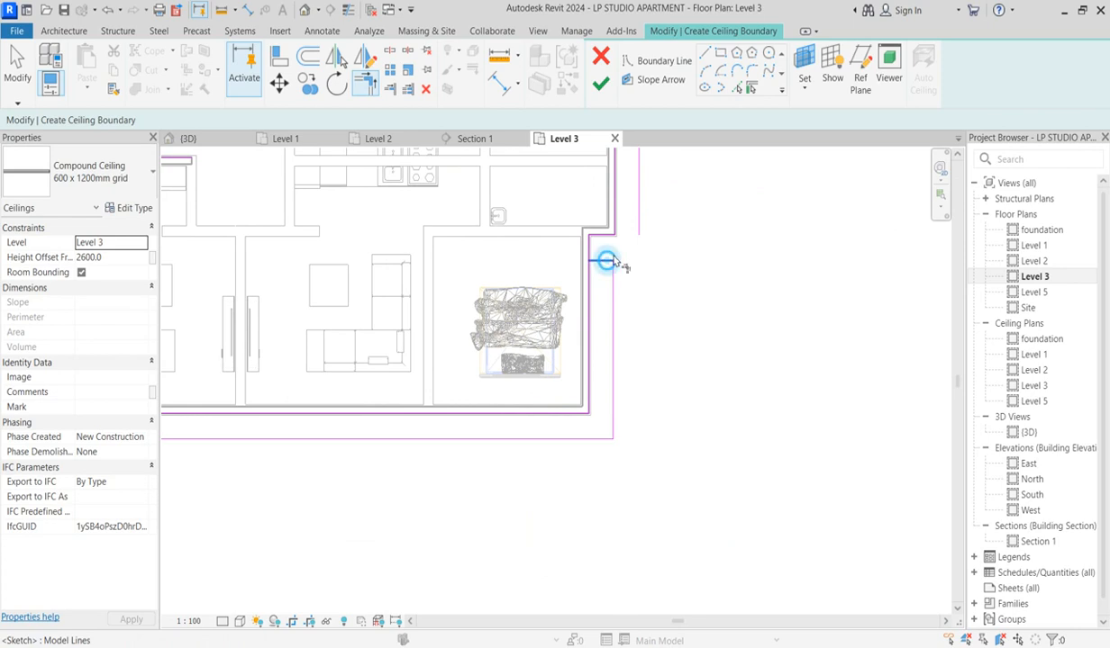
left_click(638, 227)
left_click(612, 286)
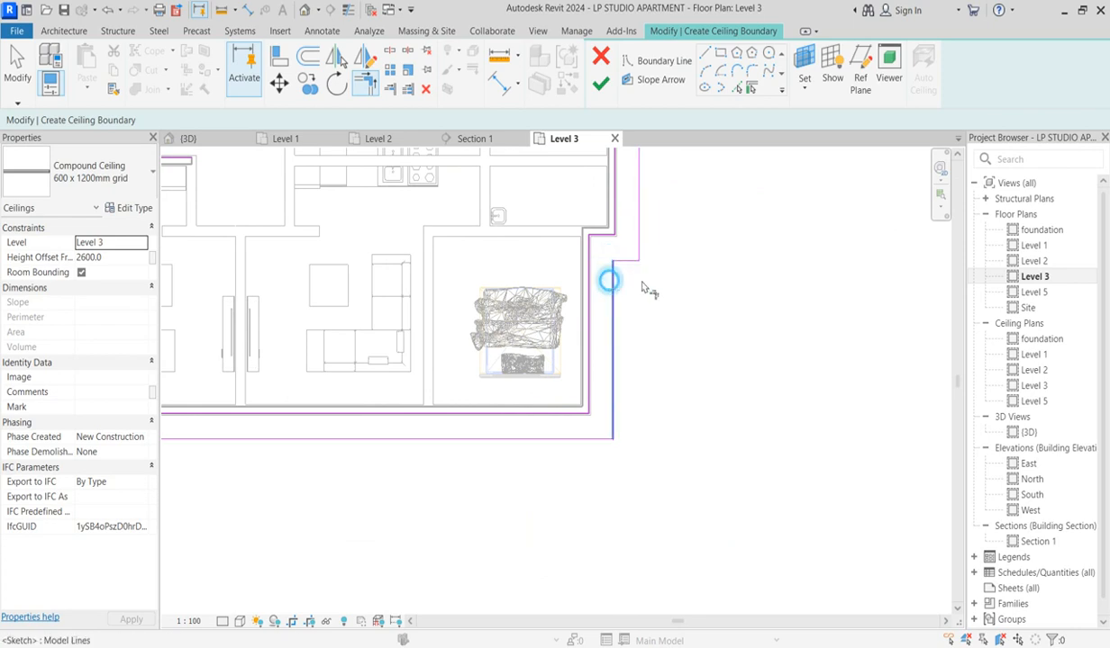
scroll(611, 284, "down", 5)
scroll(355, 273, "up", 2)
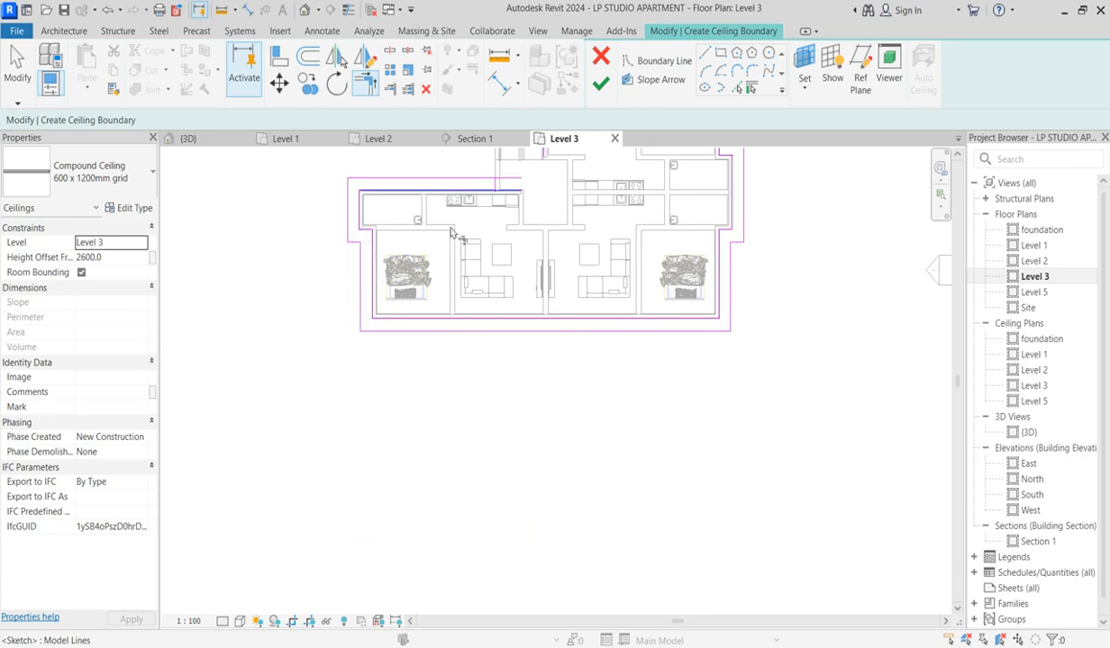
Trim the left block's top offset line to a corner with the vertical line along the stair's outer wall
scroll(464, 279, "down", 1)
scroll(495, 205, "up", 2)
left_click(473, 204)
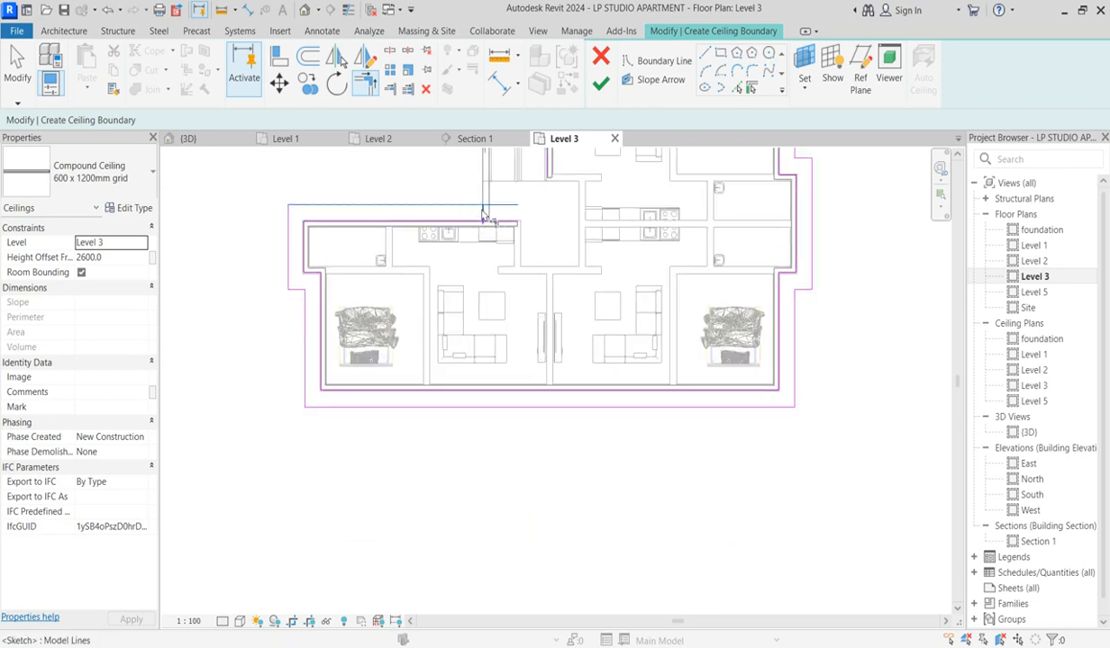
left_click(465, 220)
left_click(484, 215)
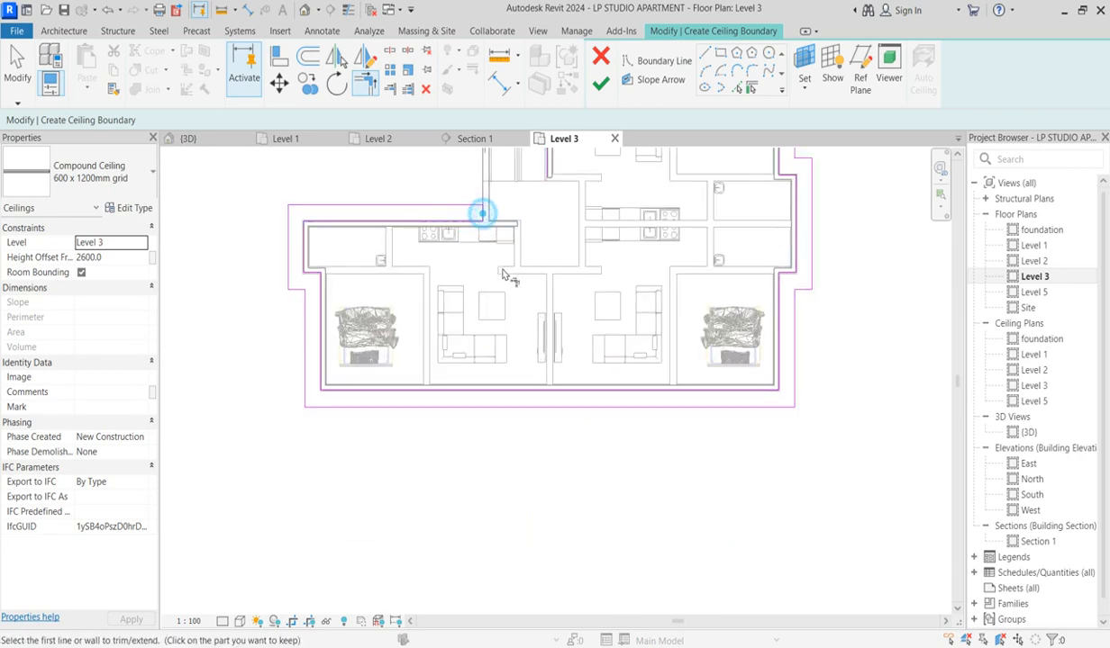
Trim the upper-right bedroom's offset lines to a corner and join the top offset line to the line beside the staircase
scroll(505, 273, "down", 4)
scroll(573, 171, "up", 2)
left_click(584, 250)
left_click(607, 287)
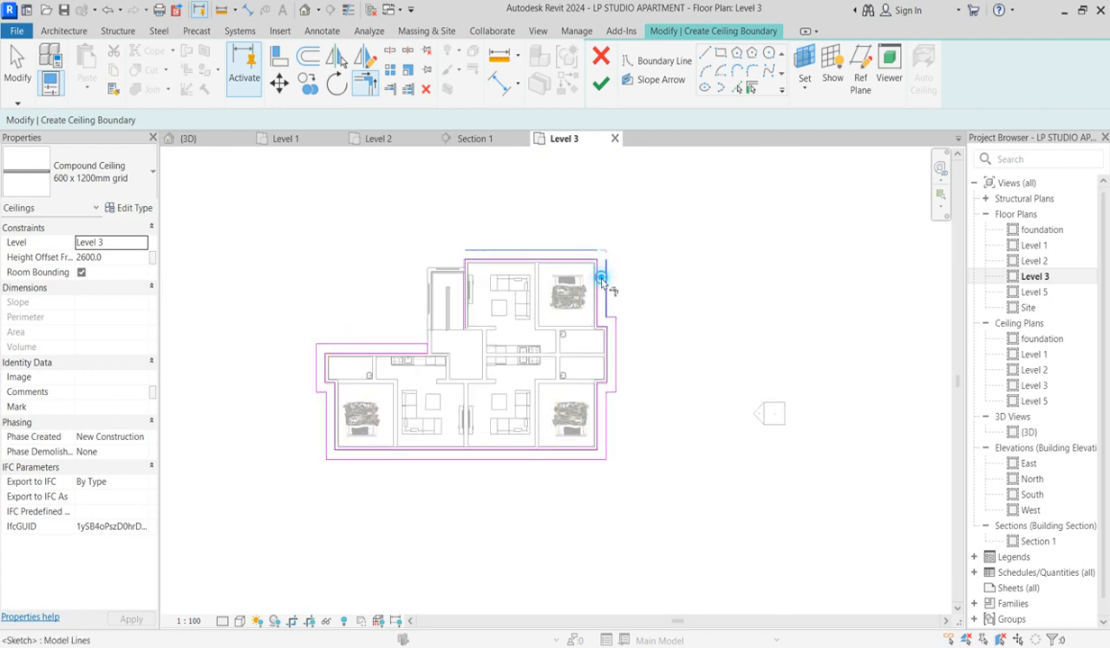
left_click(481, 249)
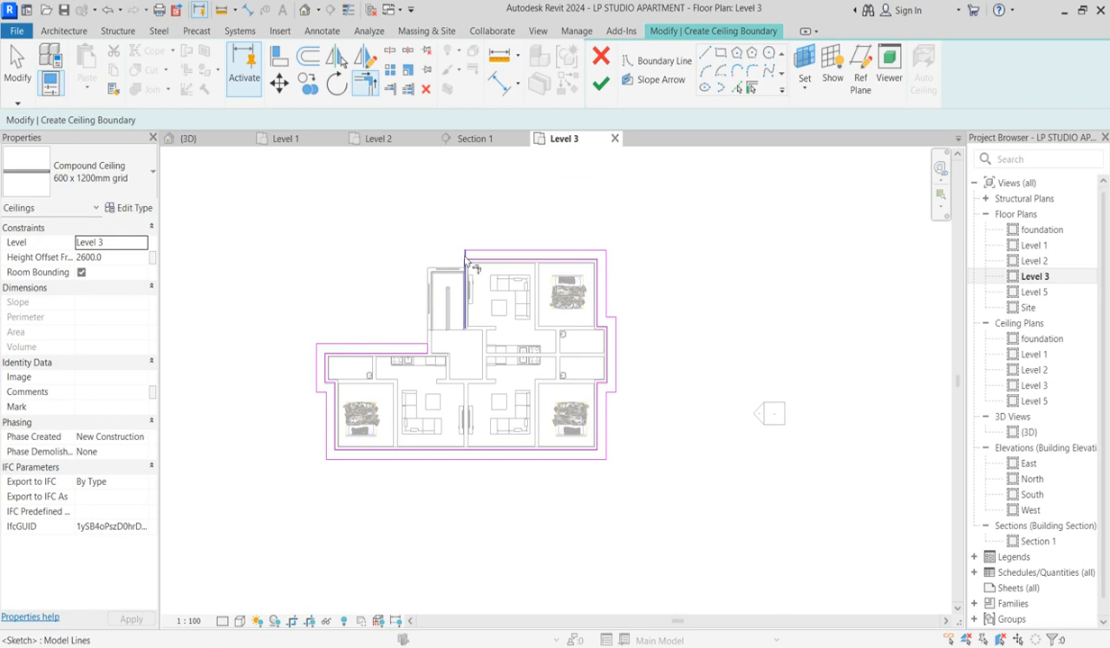
scroll(468, 262, "up", 2)
left_click(464, 256)
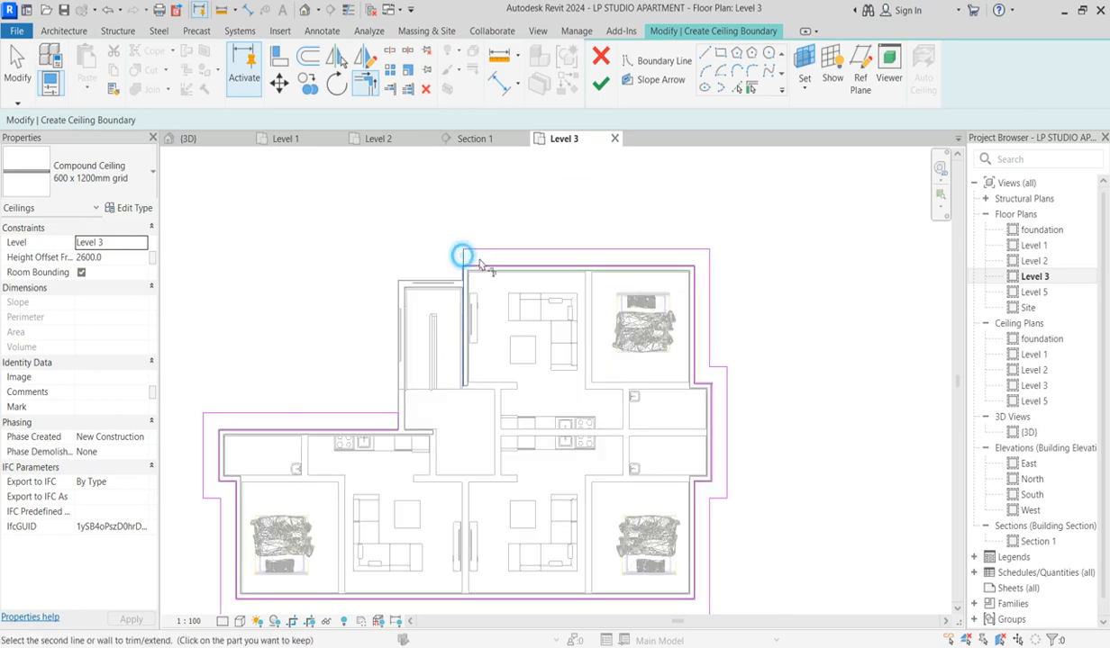
Try to finish the ceiling boundary sketch and return to sketch editing
scroll(510, 171, "down", 3)
scroll(595, 297, "up", 3)
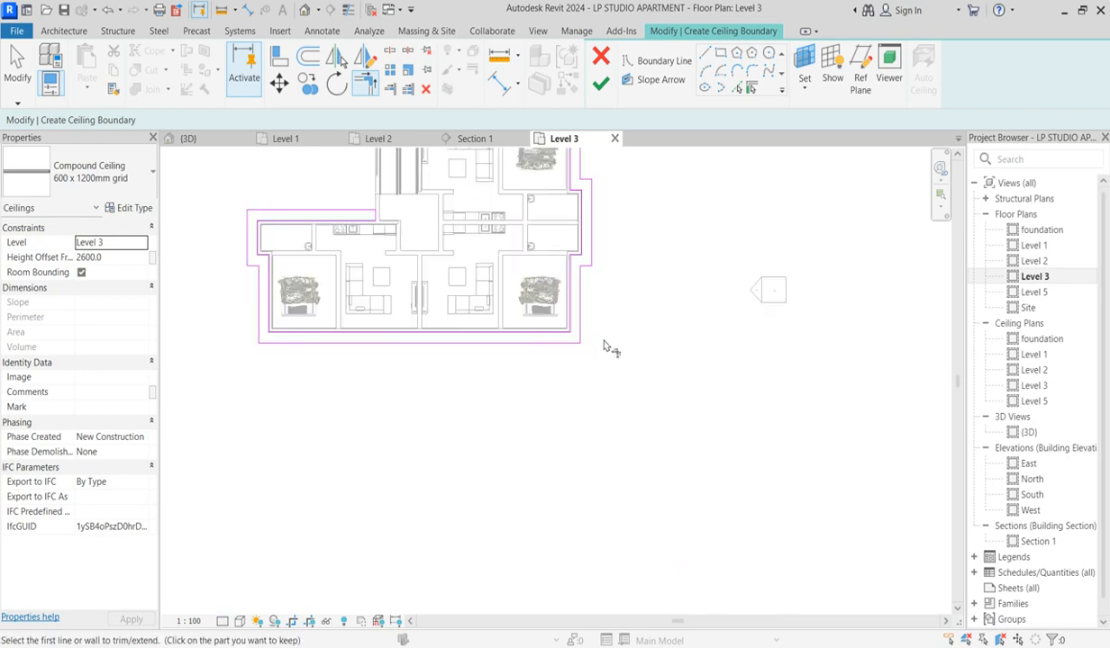
scroll(446, 340, "down", 4)
scroll(407, 344, "up", 3)
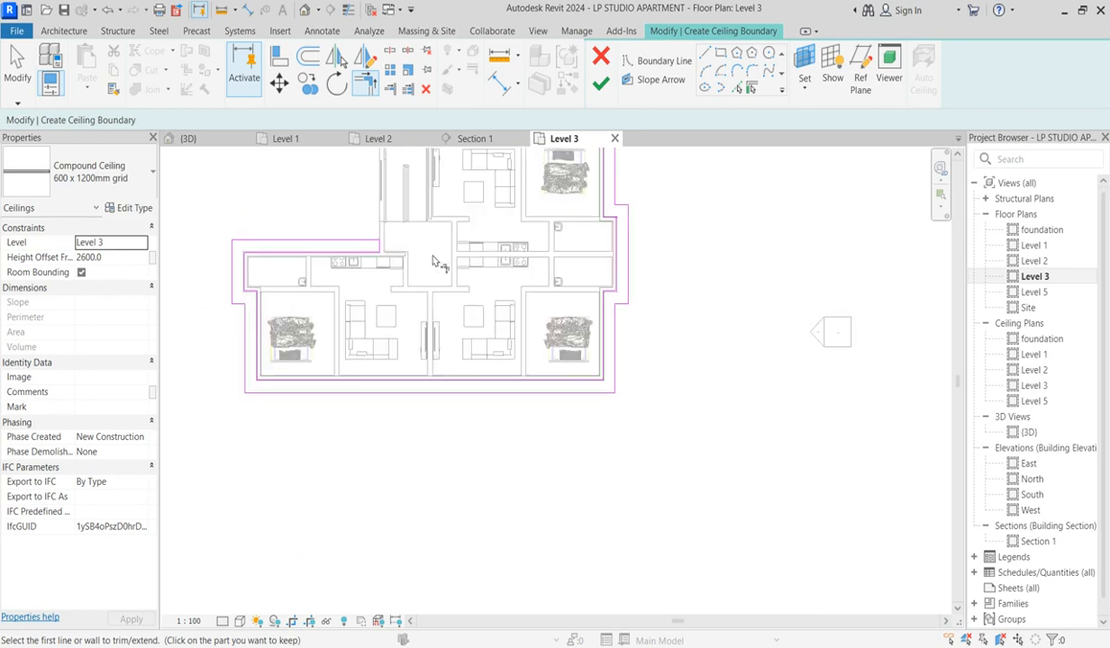
left_click(600, 83)
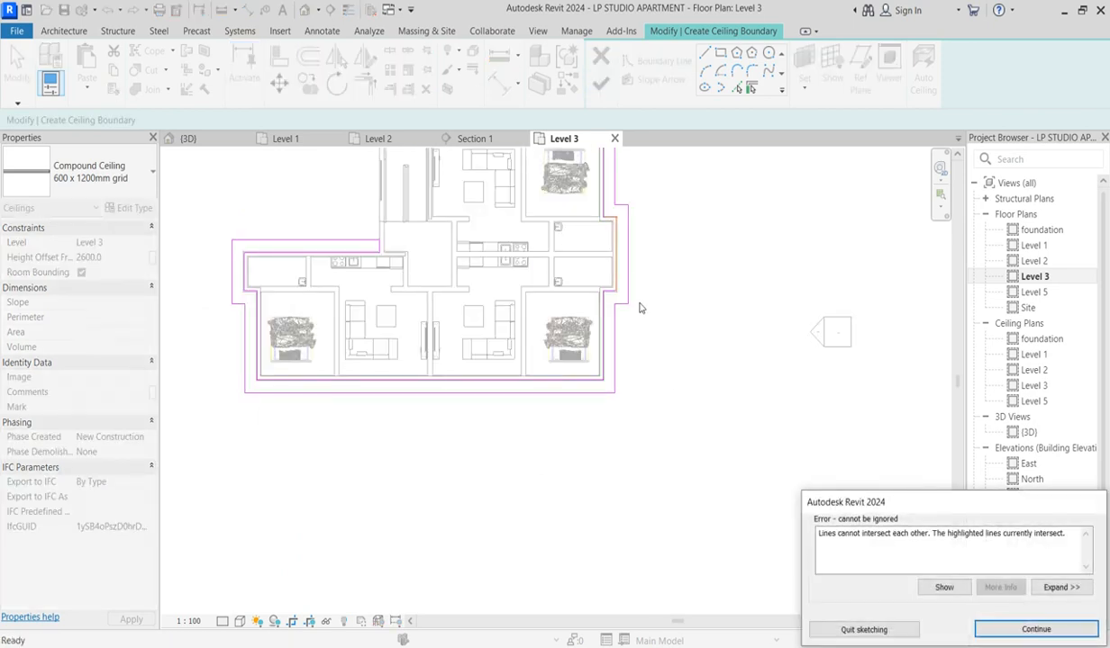
left_click(1039, 634)
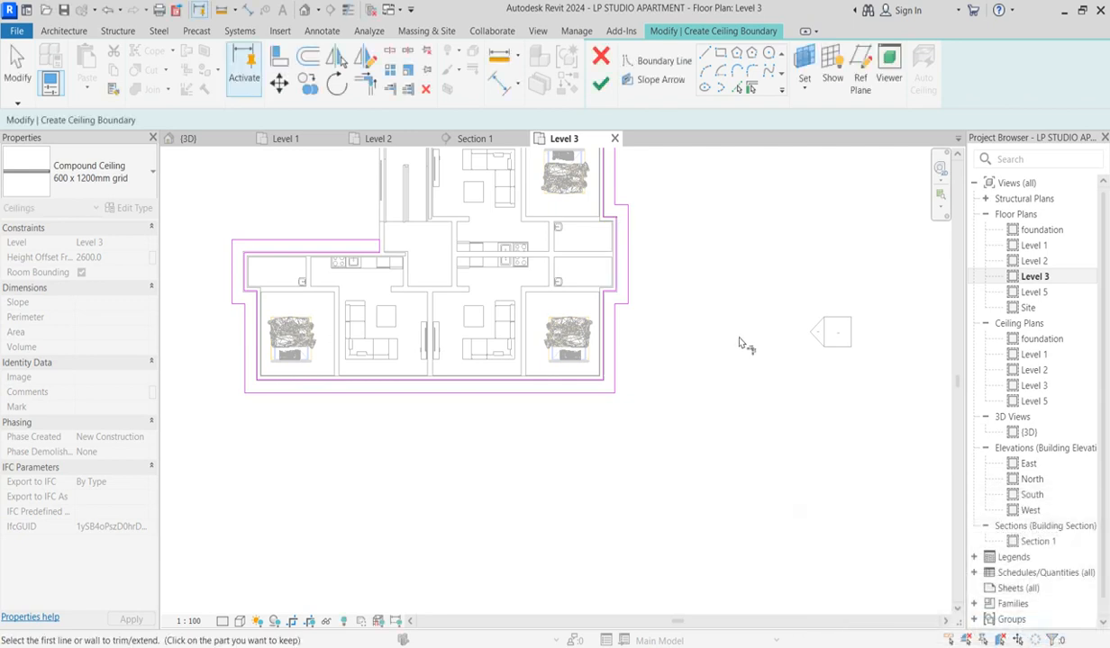
Check the boundary corners at the jog beside the right-hand bathrooms and finish the ceiling sketch
scroll(743, 347, "up", 3)
scroll(768, 487, "down", 3)
scroll(694, 365, "up", 3)
scroll(693, 364, "up", 3)
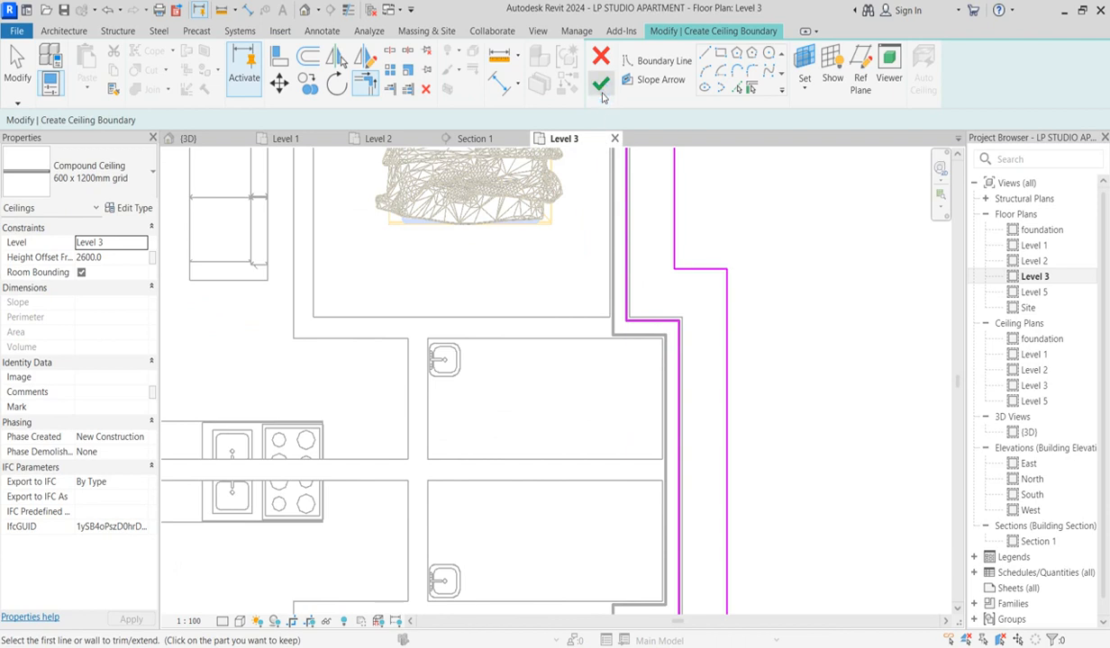
left_click(601, 84)
scroll(643, 389, "down", 3)
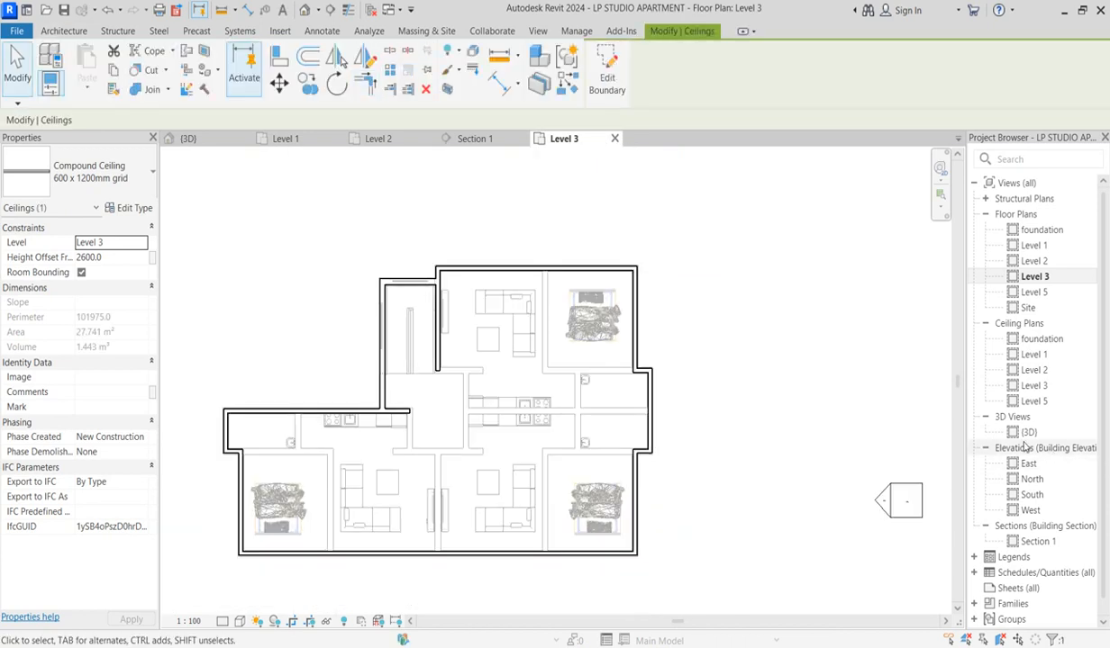
Open the South elevation and duplicate the selected ceiling's type under the name "celing facial"
left_click(1031, 495)
double_click(1031, 495)
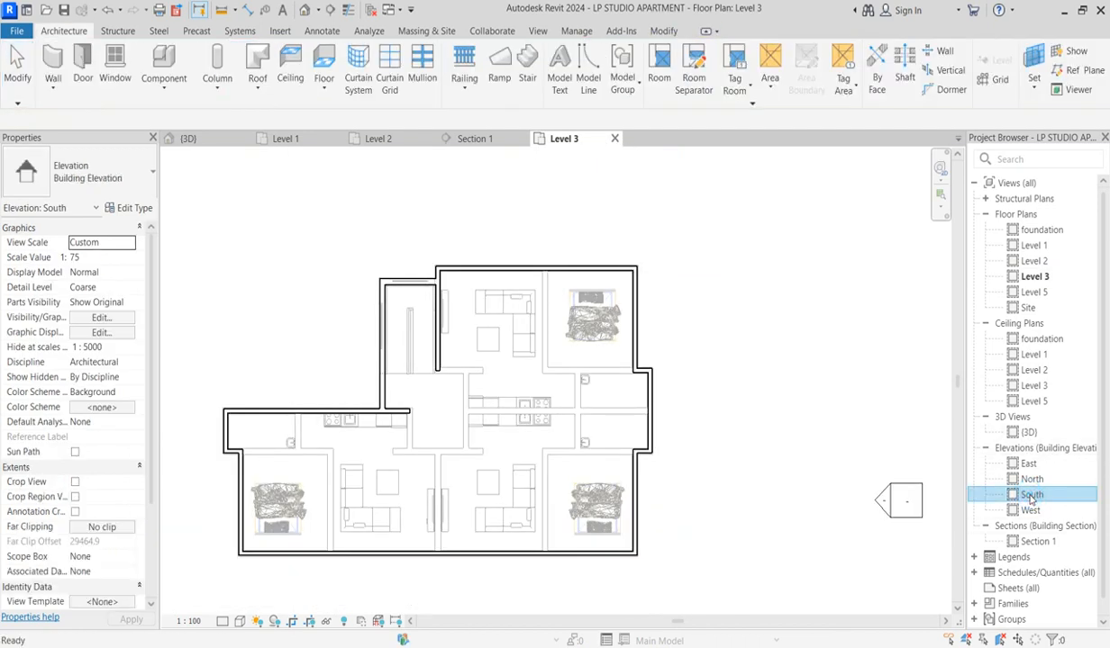
scroll(613, 287, "up", 2)
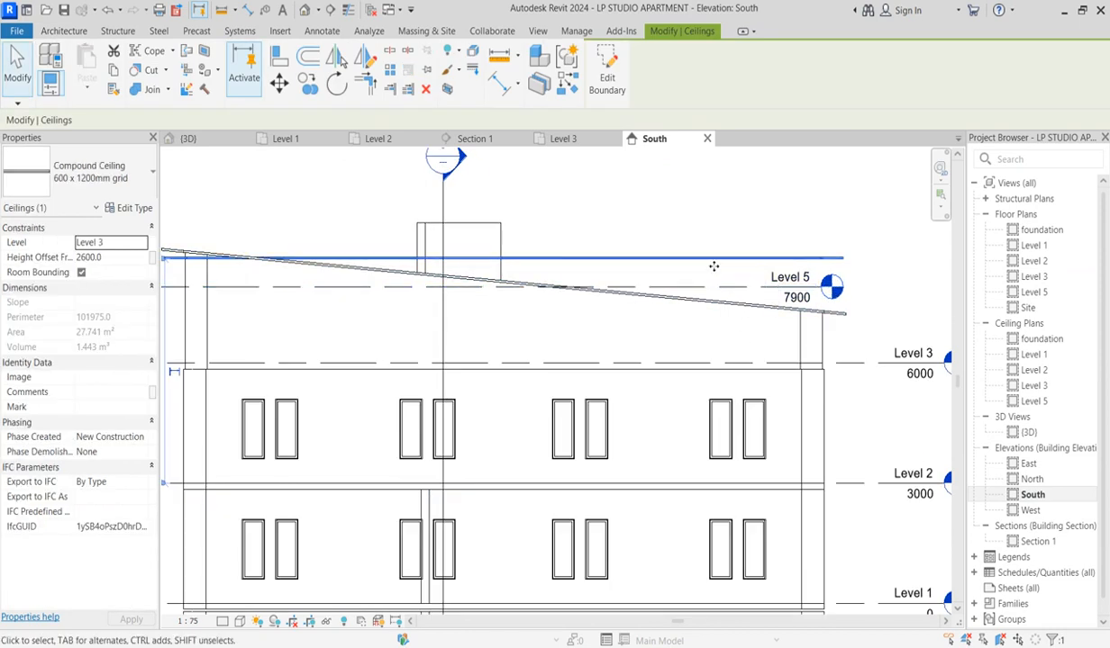
left_click(142, 210)
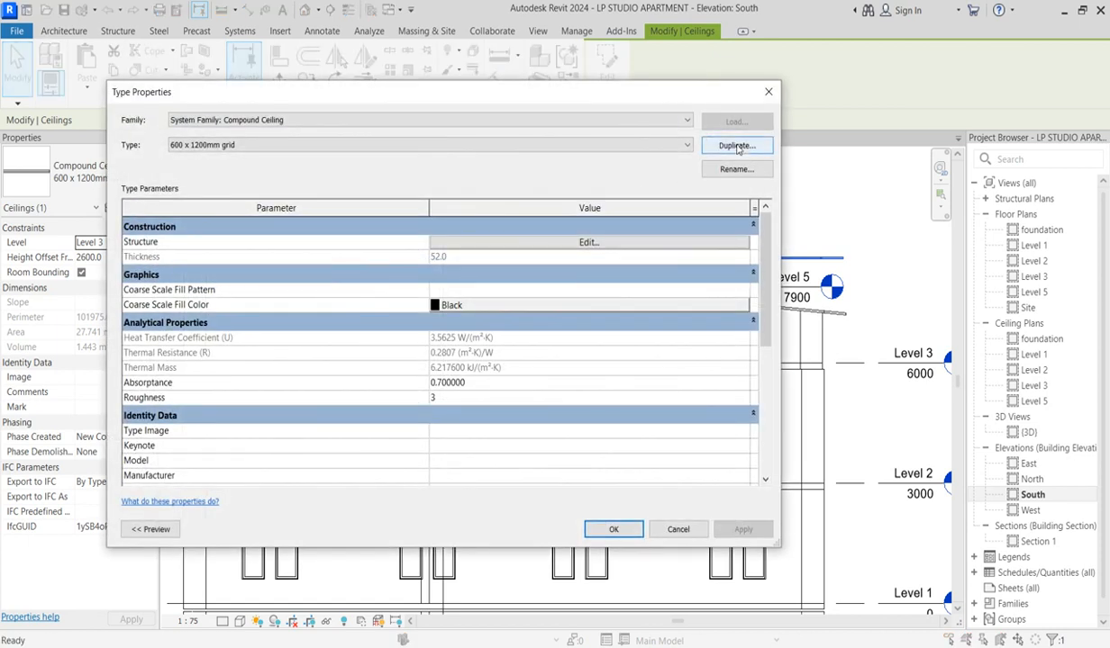
left_click(736, 146)
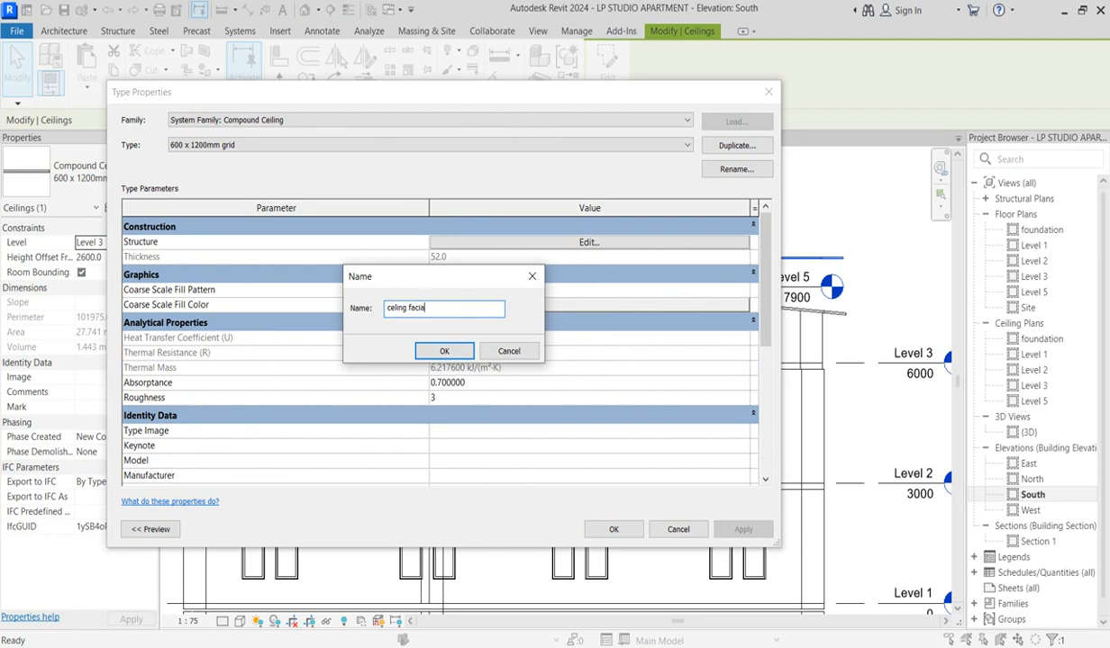
left_click(458, 352)
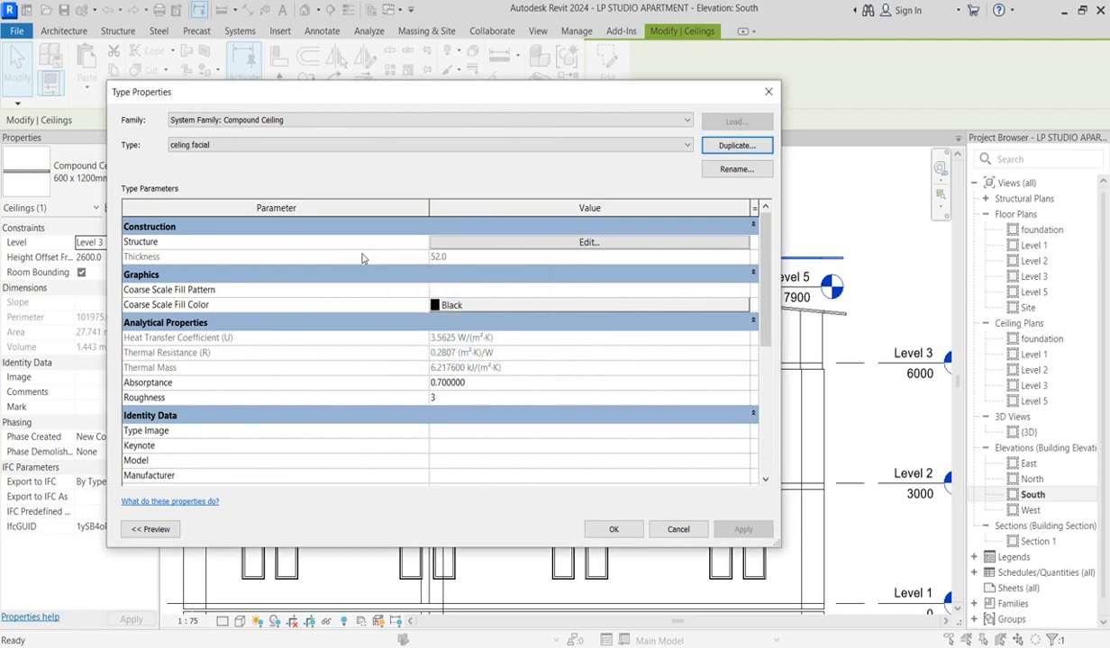
Set the structure layer thickness of the "celing facial" ceiling type to 300 mm and apply the type changes
left_click(608, 244)
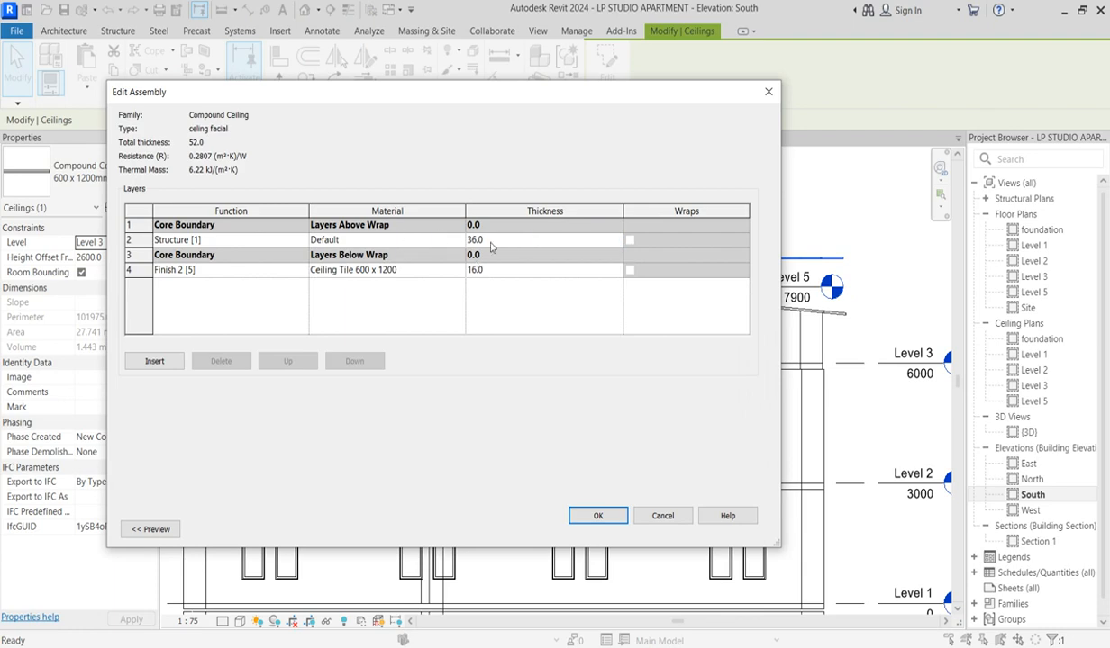
left_click(491, 243)
left_click(506, 243)
left_click(608, 521)
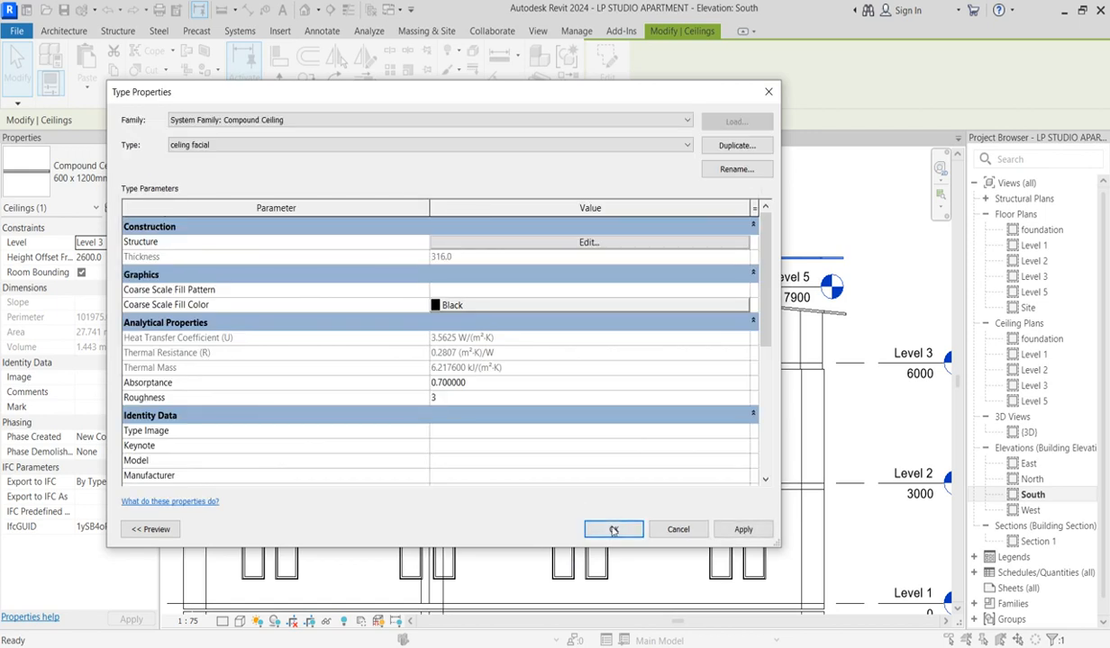
left_click(617, 535)
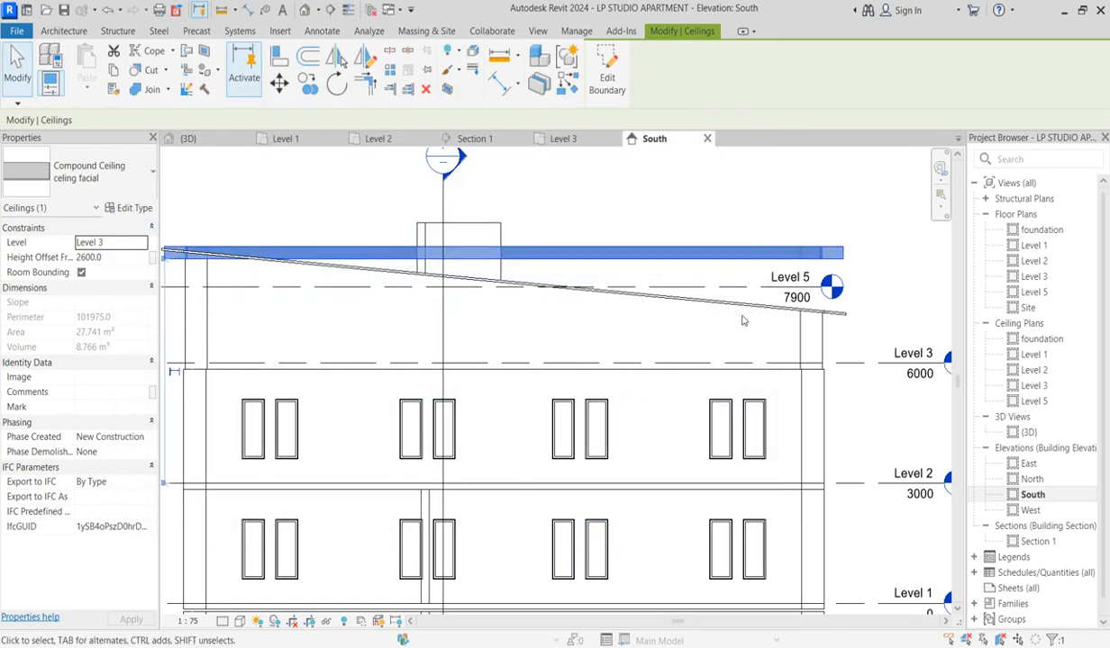
Try to align the ceiling with the sloped roof in the South elevation
scroll(667, 372, "down", 3)
scroll(666, 372, "up", 1)
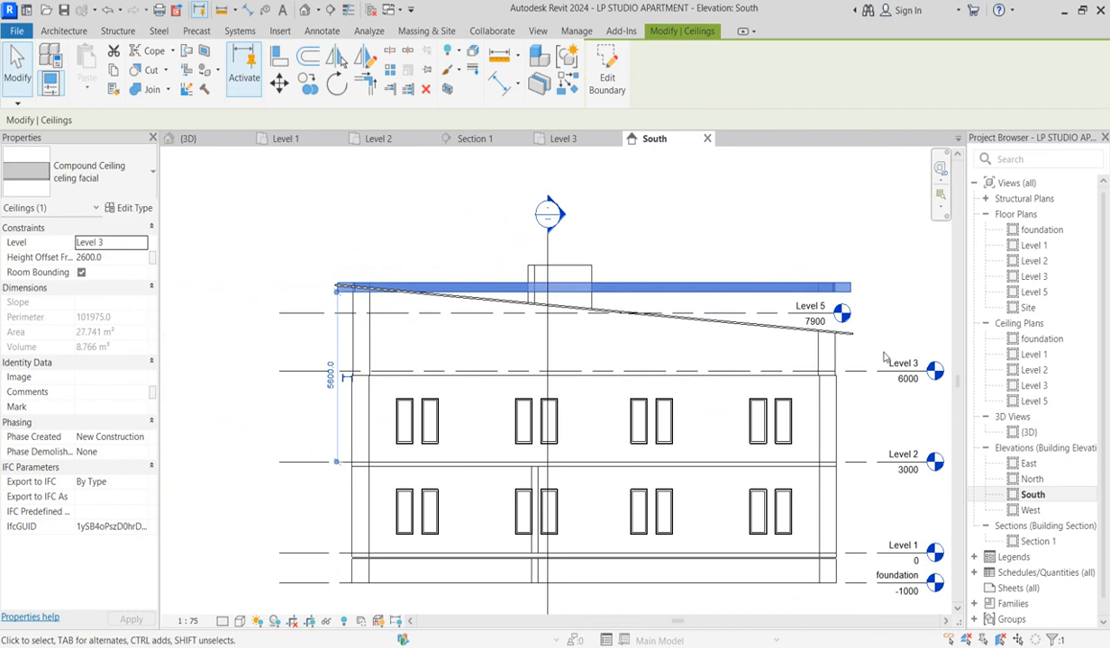
scroll(885, 359, "up", 2)
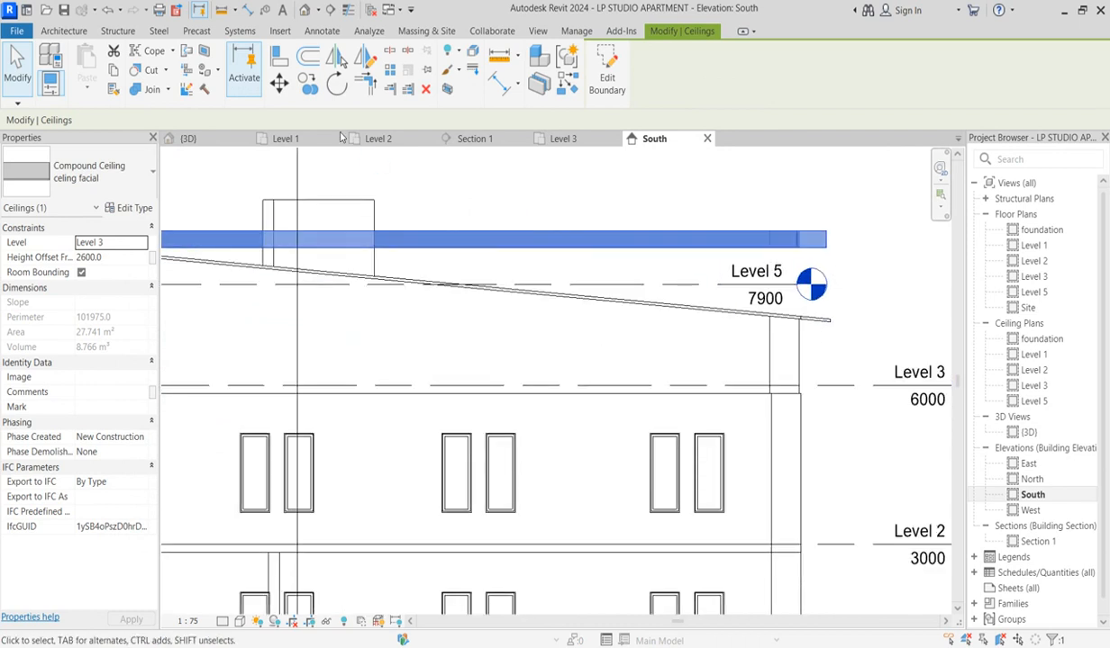
left_click(279, 58)
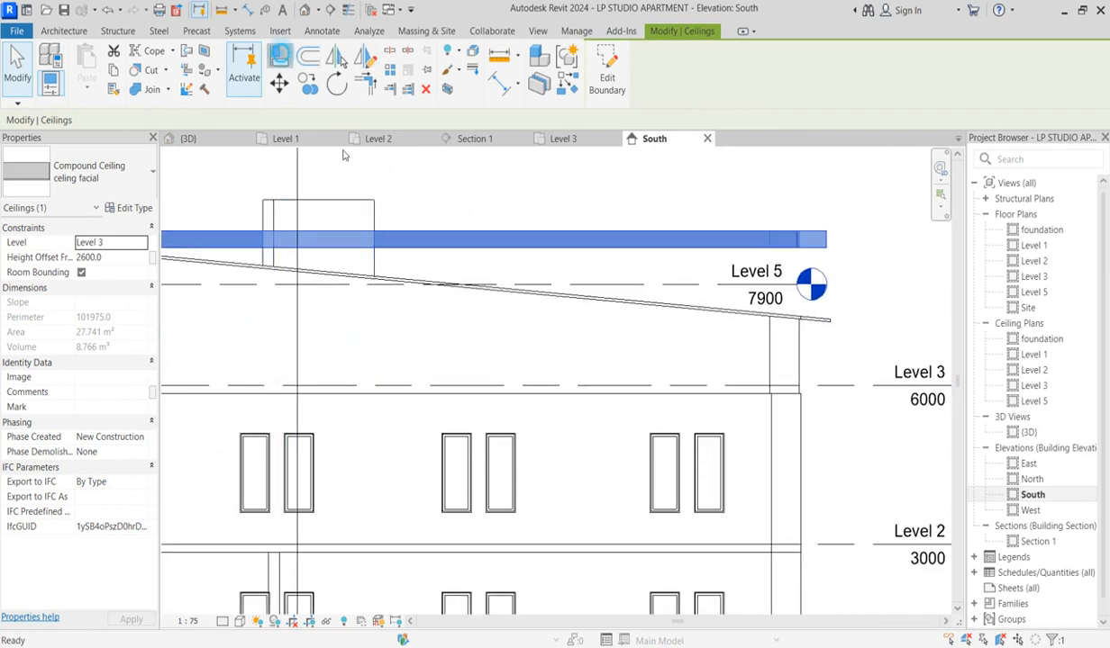
left_click(543, 295)
left_click(555, 246)
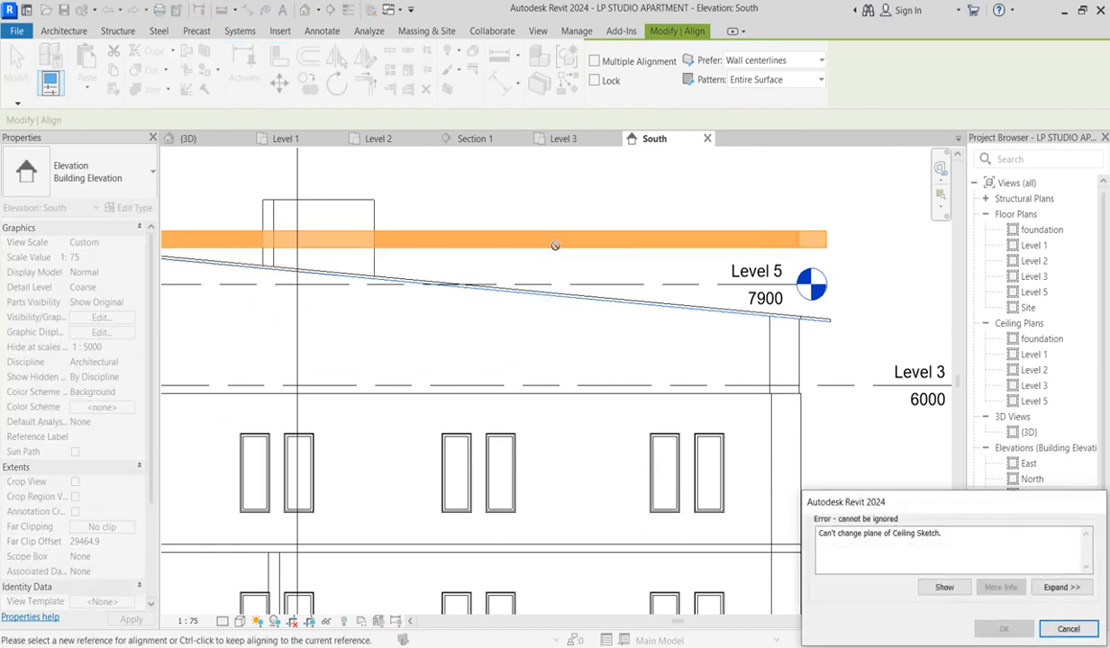
left_click(1066, 629)
right_click(749, 208)
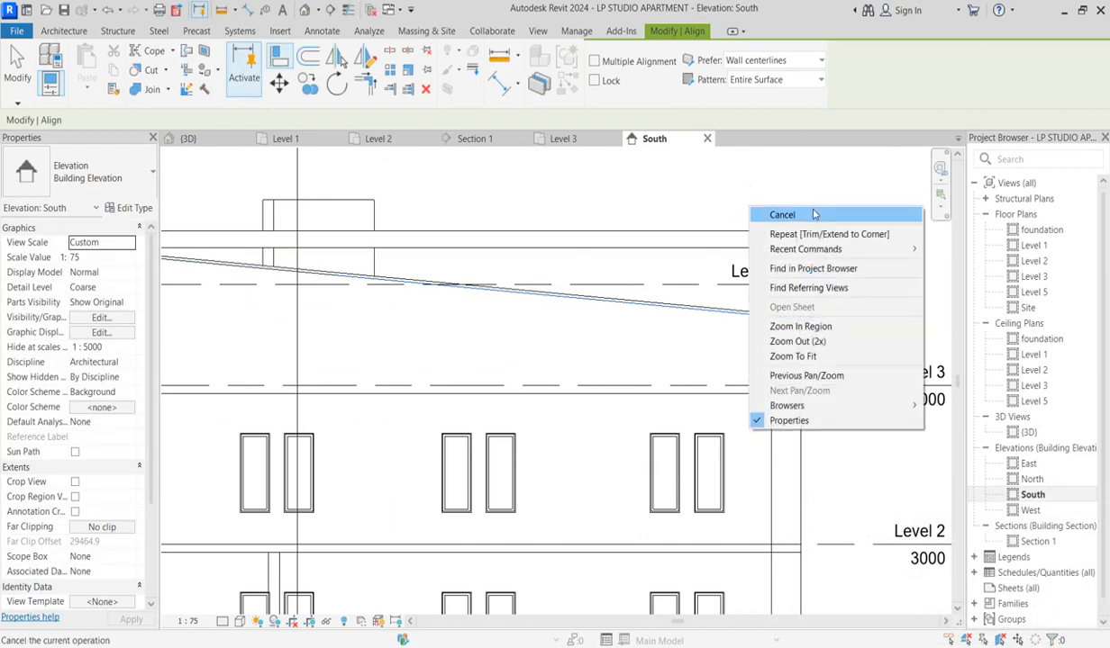
left_click(815, 214)
Edit the ceiling boundary in the Level 3 floor plan, making the outermost right-hand line define a 4.76° slope
left_click(792, 239)
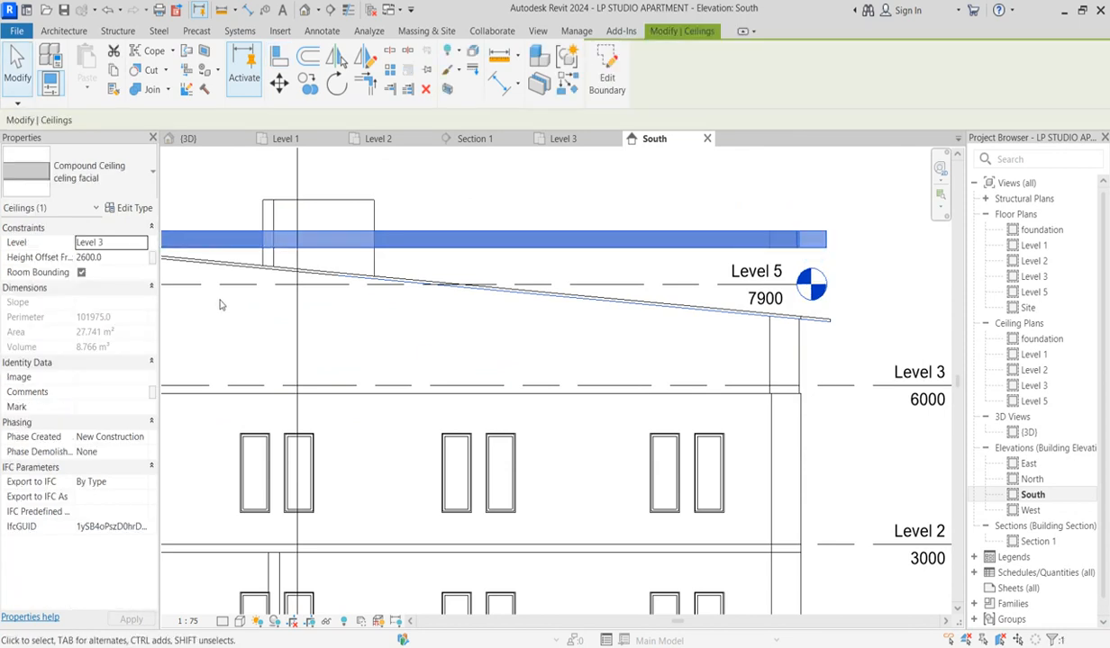
left_click(606, 77)
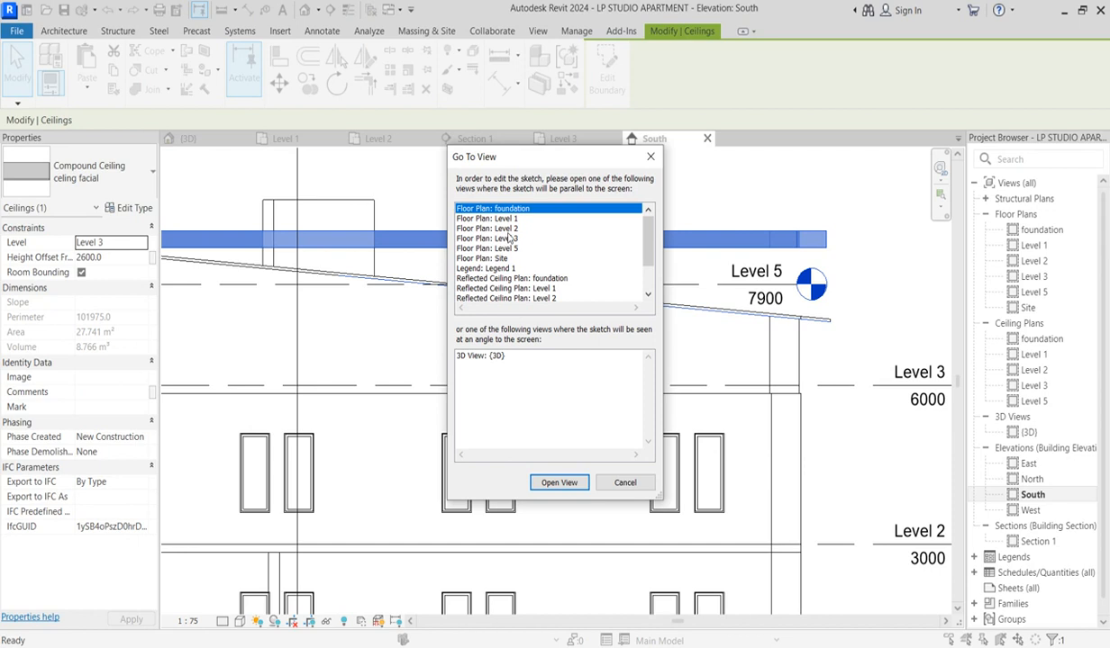
double_click(508, 238)
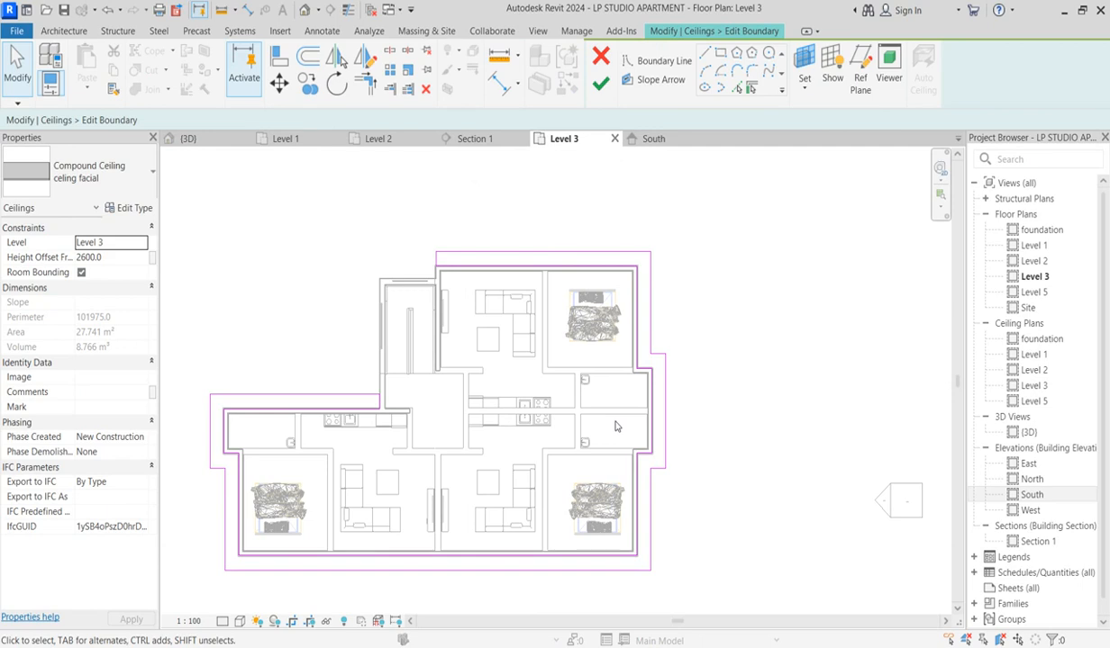
left_click(664, 405)
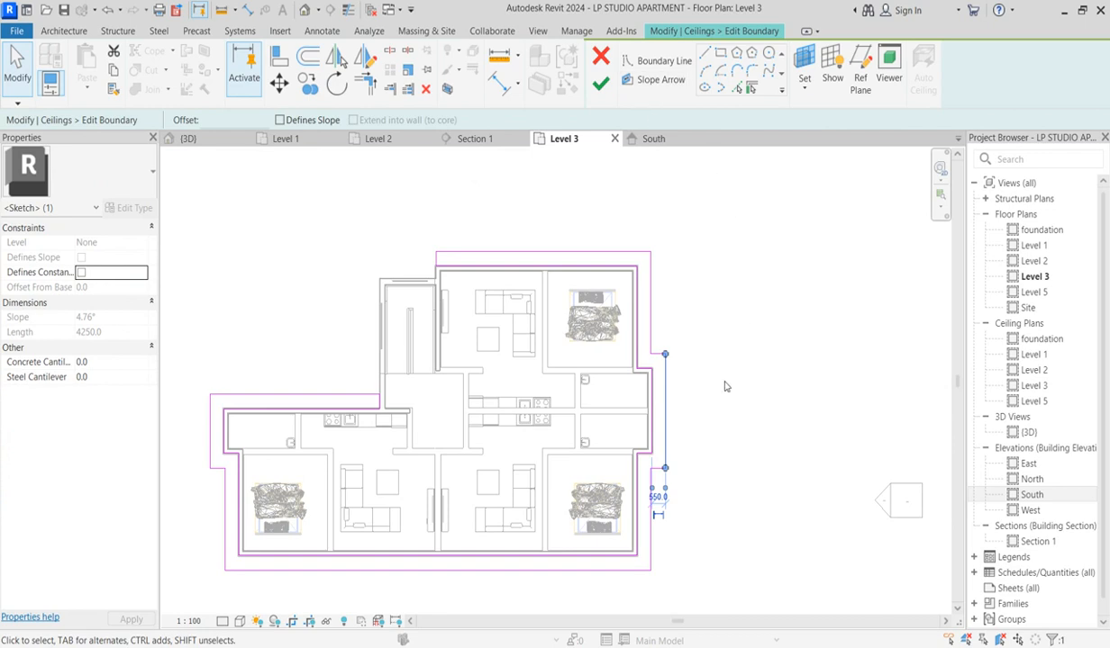
left_click(280, 120)
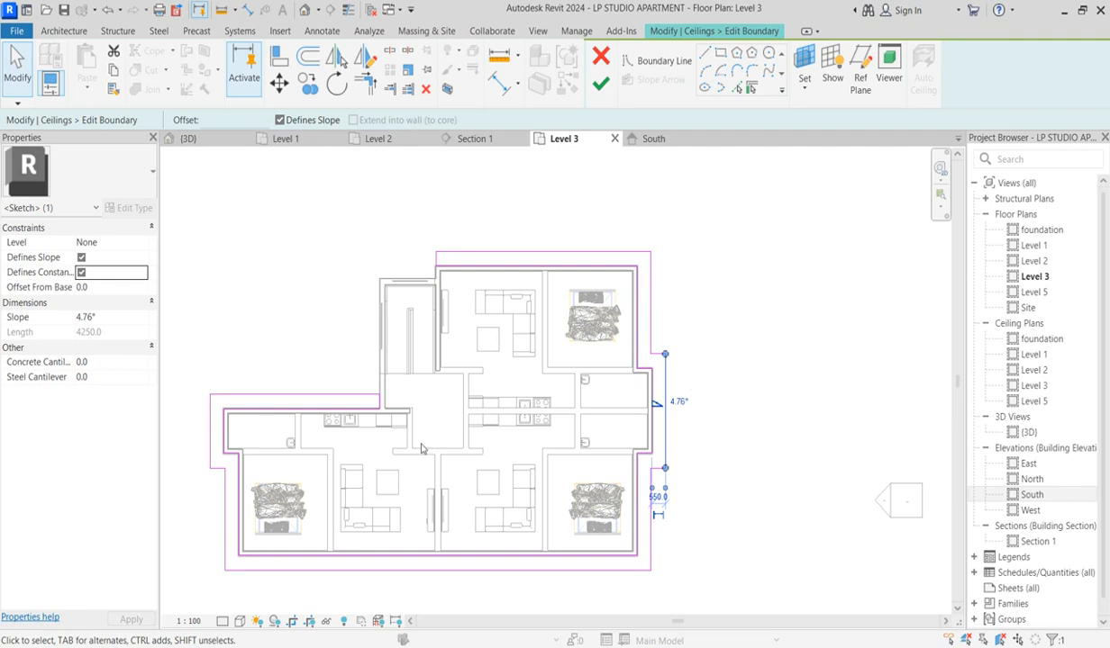
left_click(601, 83)
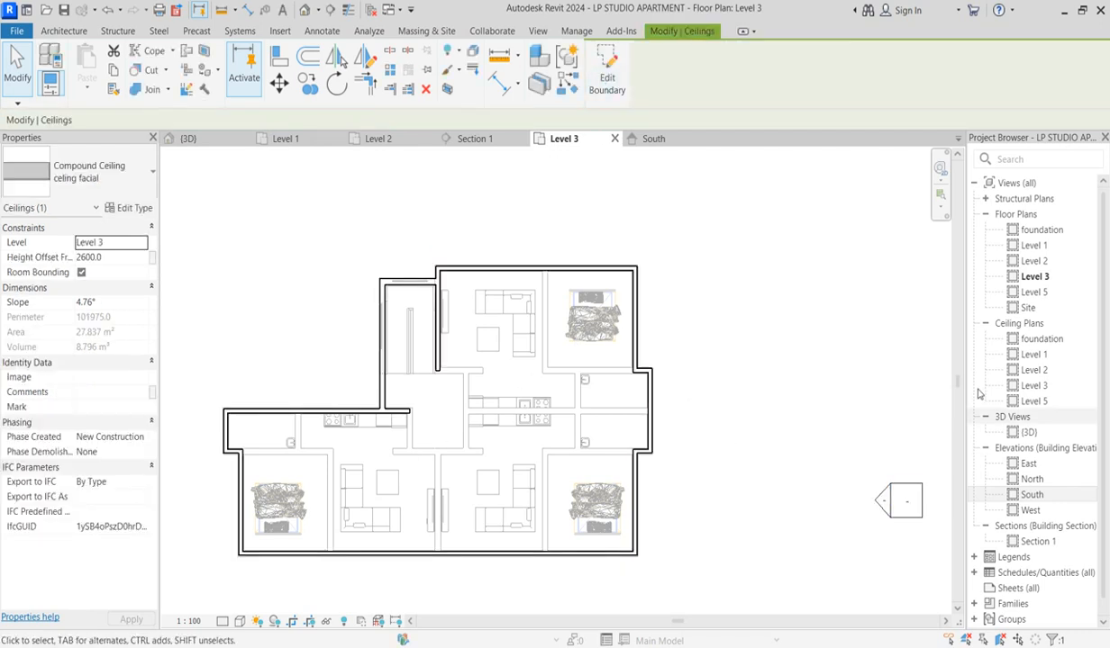
Move the sloped ceiling vertically down to the underside of the roof in the South elevation
double_click(1031, 495)
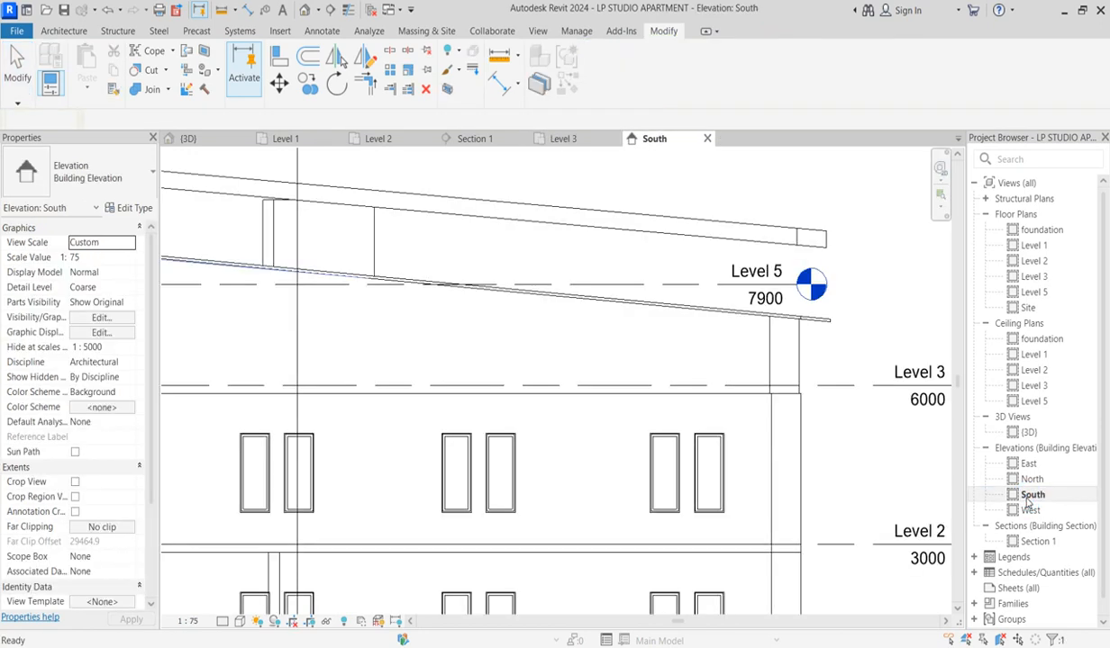
scroll(410, 270, "up", 3)
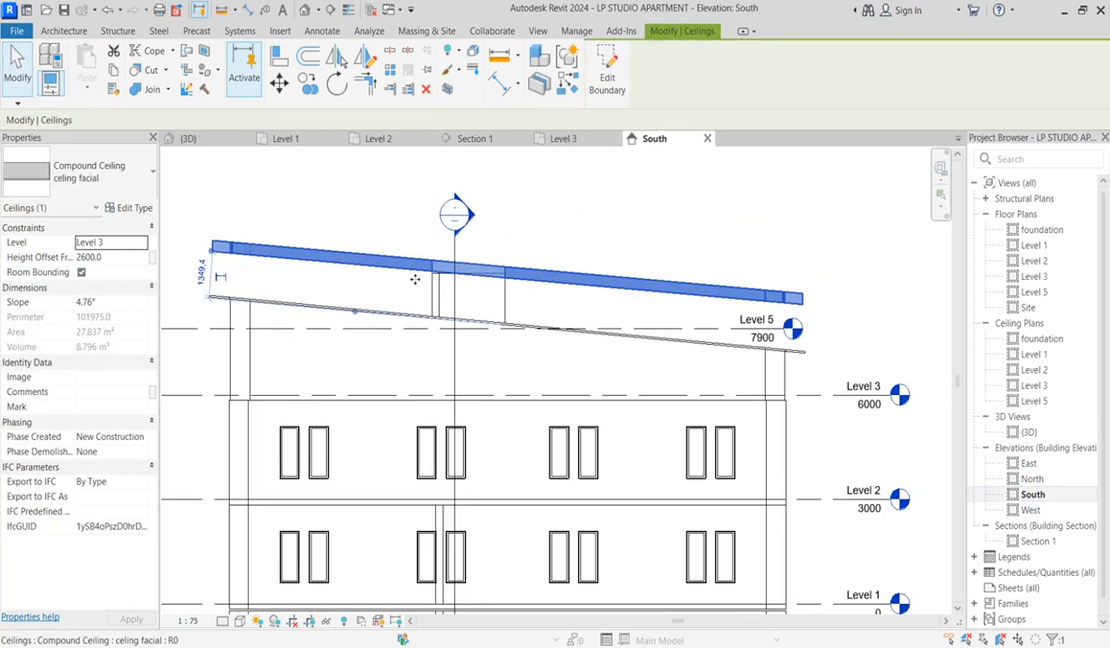
left_click(278, 82)
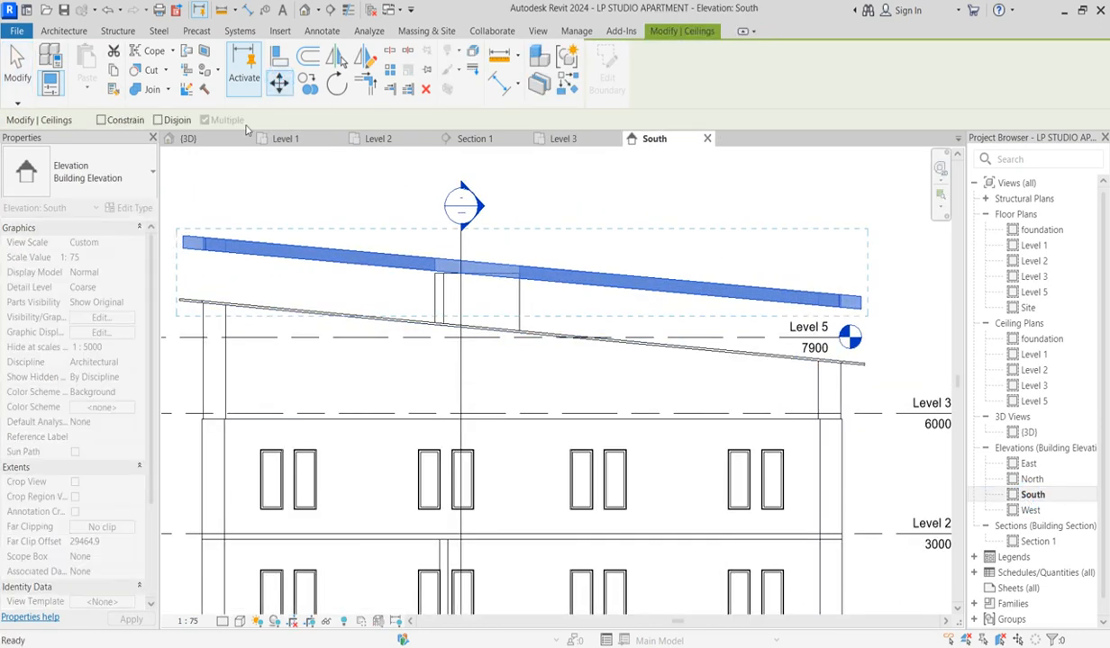
scroll(206, 243, "up", 2)
scroll(280, 232, "down", 2)
left_click(258, 232)
scroll(262, 310, "up", 2)
scroll(266, 306, "up", 2)
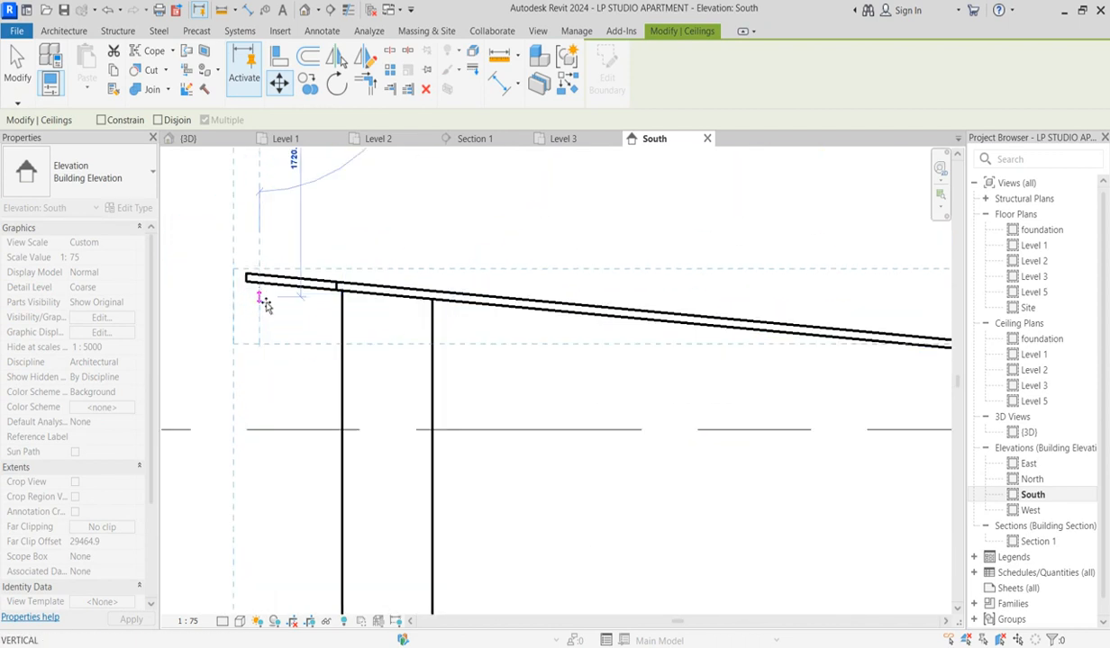
left_click(265, 285)
scroll(663, 297, "down", 3)
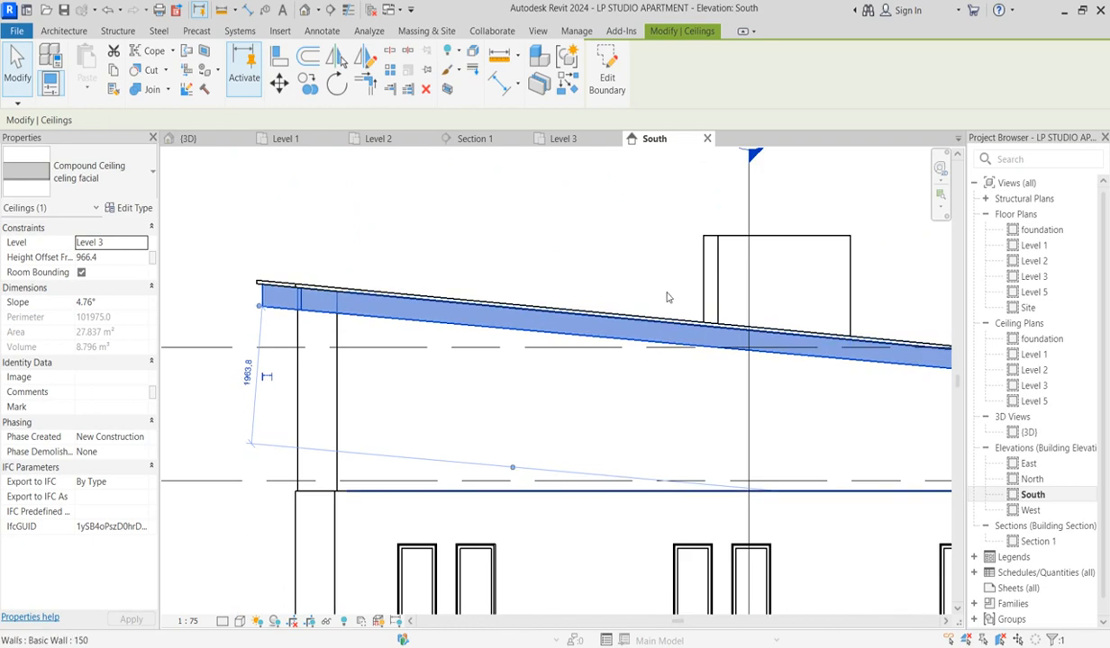
Examine how the ceiling meets the roof's low end in the South elevation and check the roof's slope
scroll(654, 342, "down", 2)
scroll(882, 356, "up", 3)
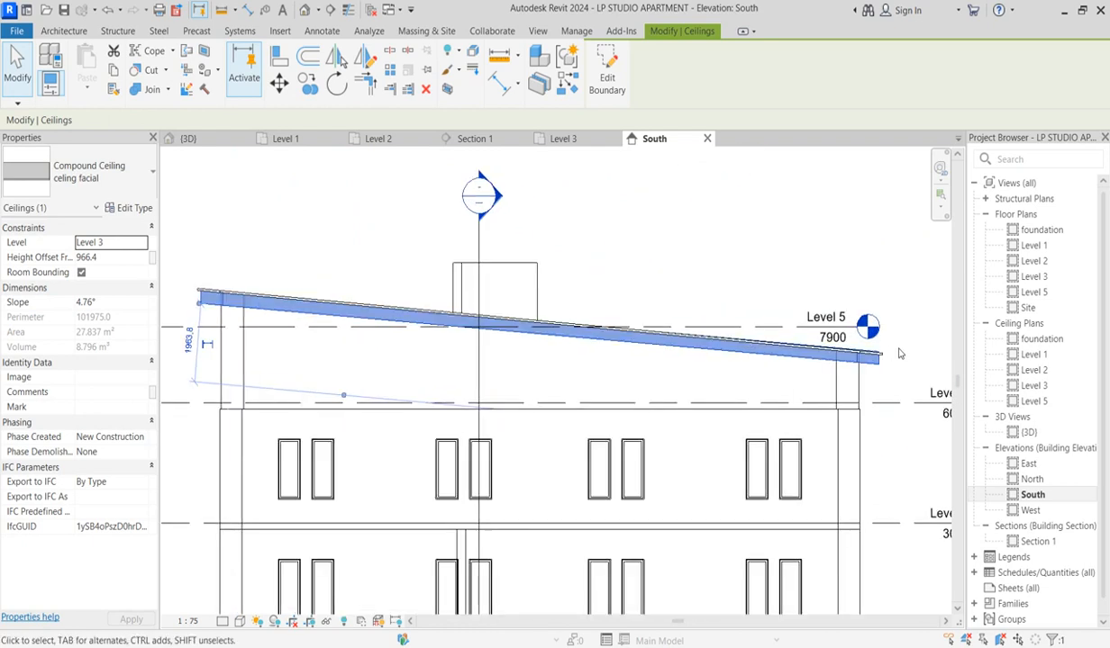
key("Escape")
scroll(883, 360, "up", 2)
scroll(876, 362, "up", 1)
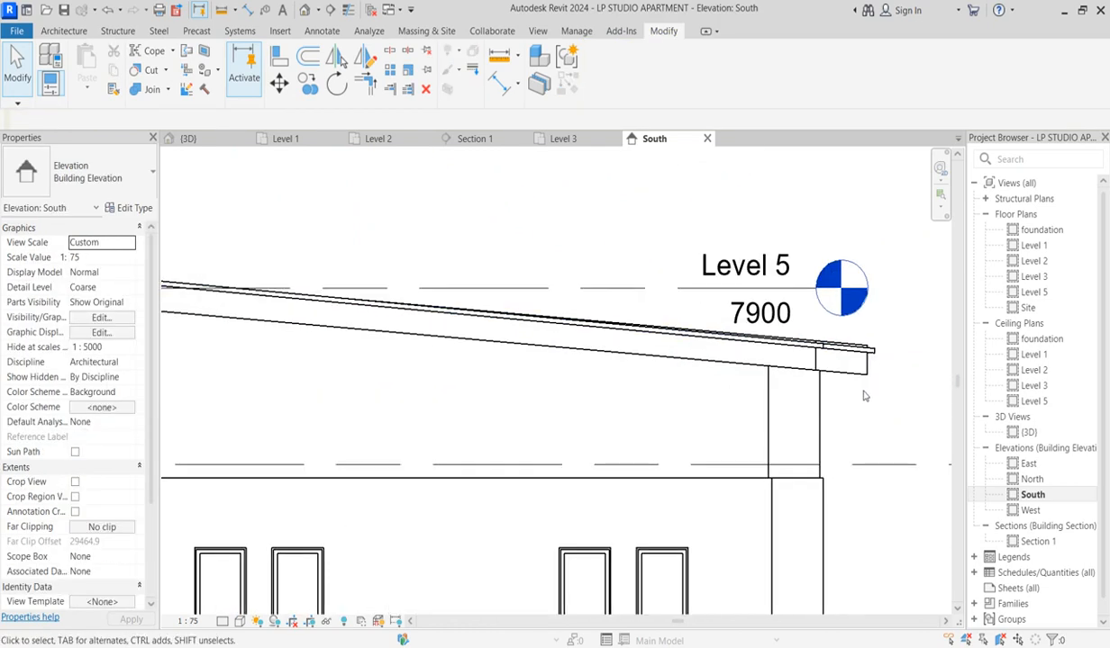
left_click(878, 360)
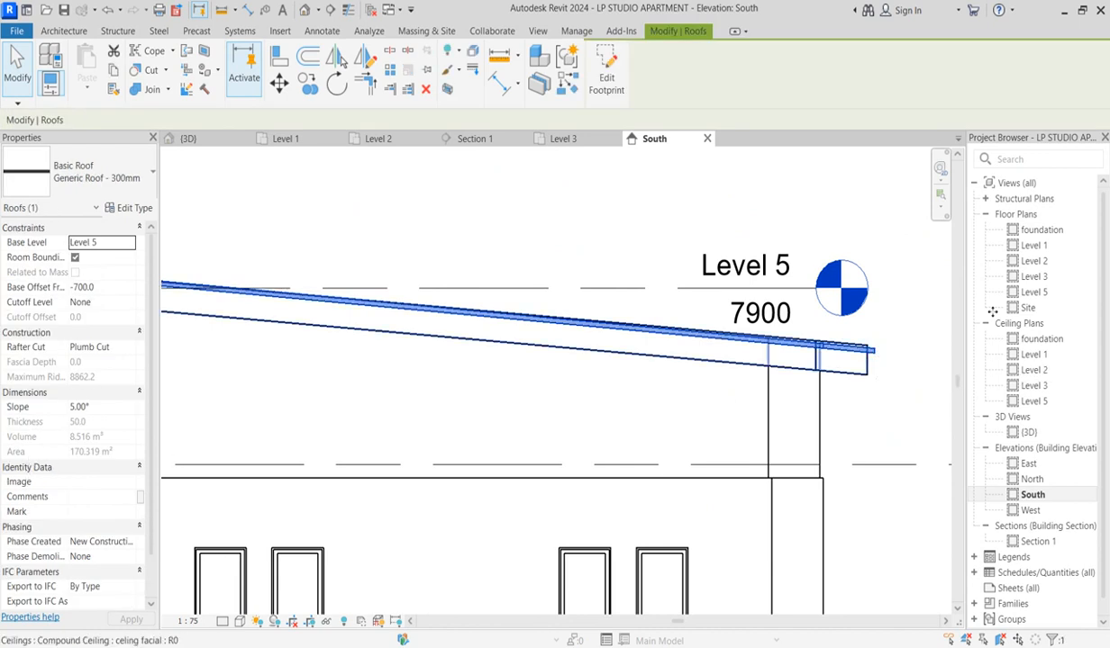
Edit the ceiling boundary in the Level 2 floor plan, setting the slope-defining line to 5.00°, and finish the sketch
left_click(837, 365)
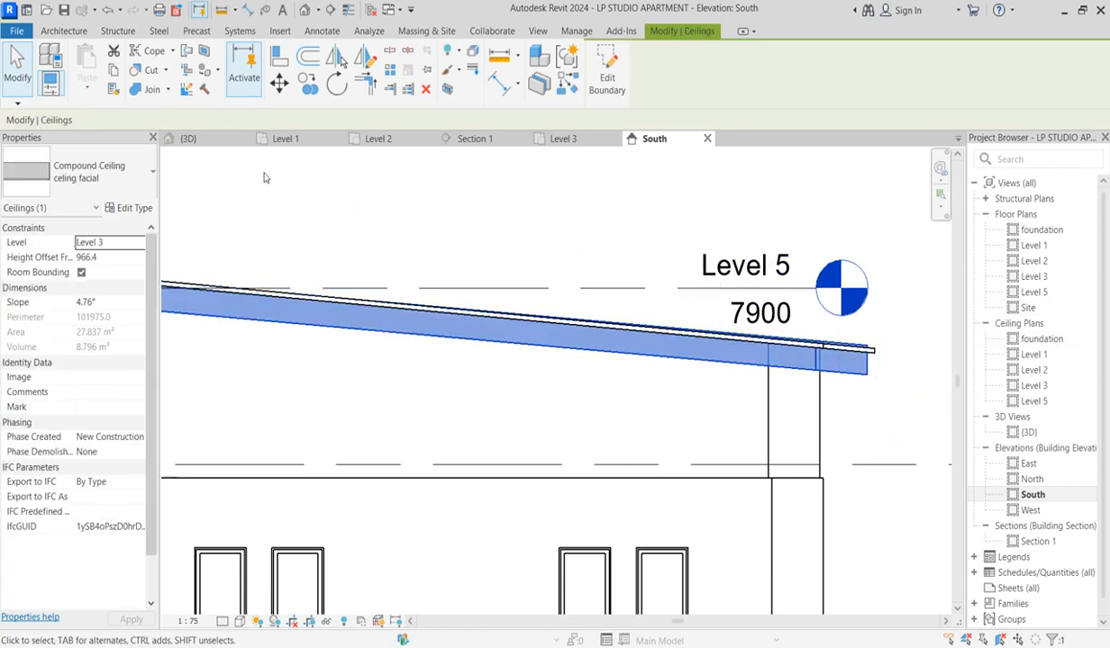
left_click(606, 73)
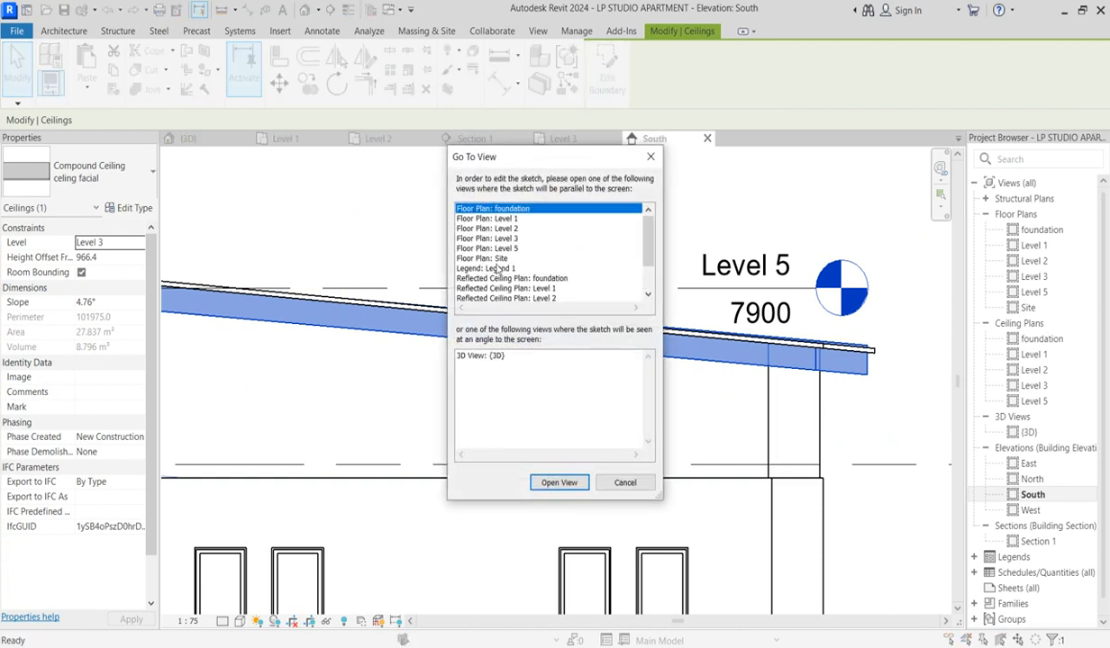
left_click(512, 229)
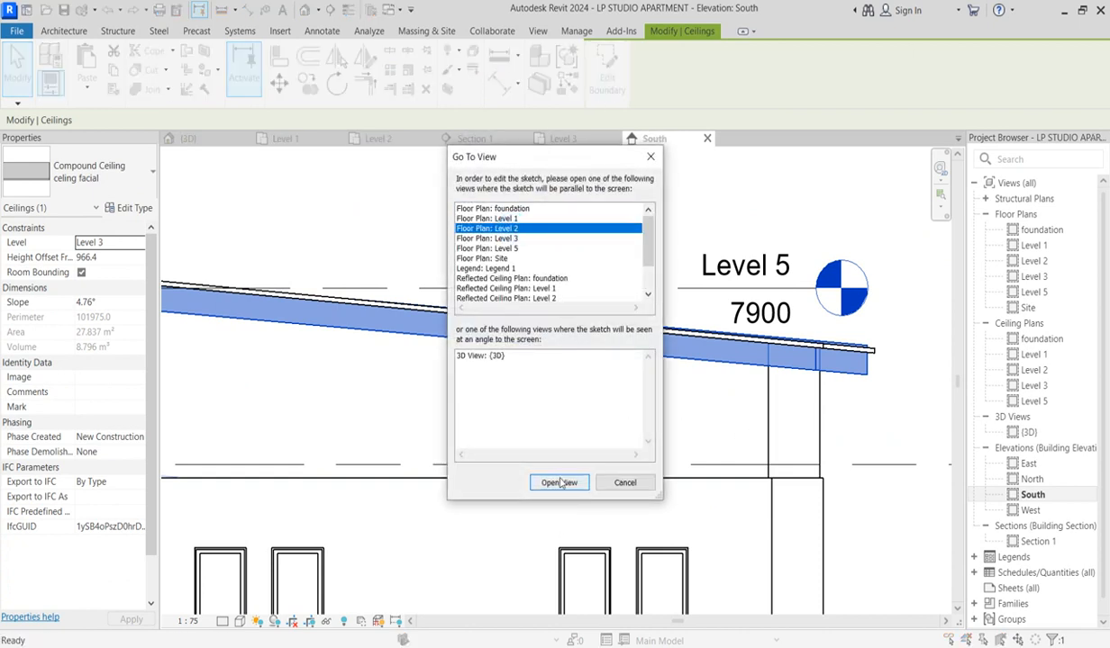
left_click(560, 482)
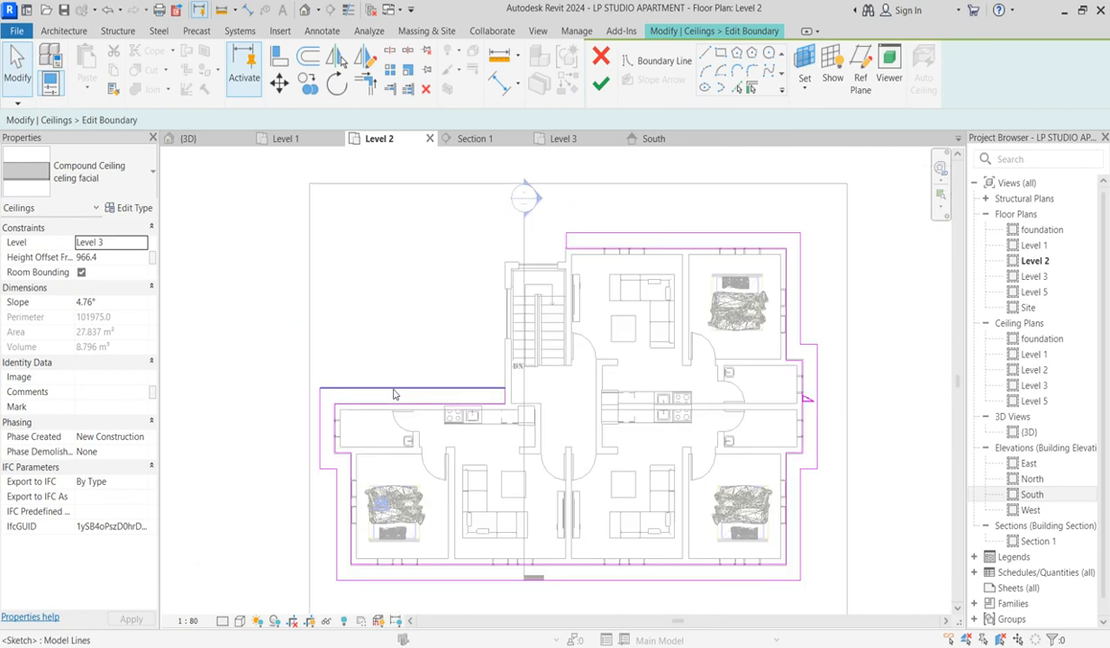
scroll(393, 395, "down", 3)
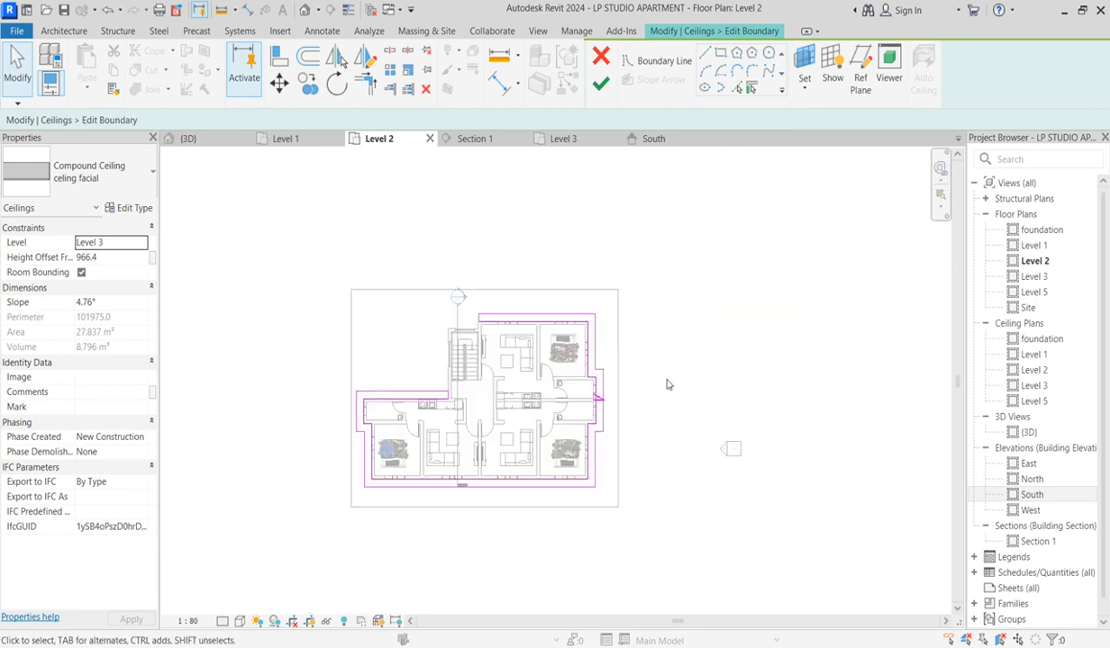
scroll(605, 412, "up", 2)
left_click(594, 402)
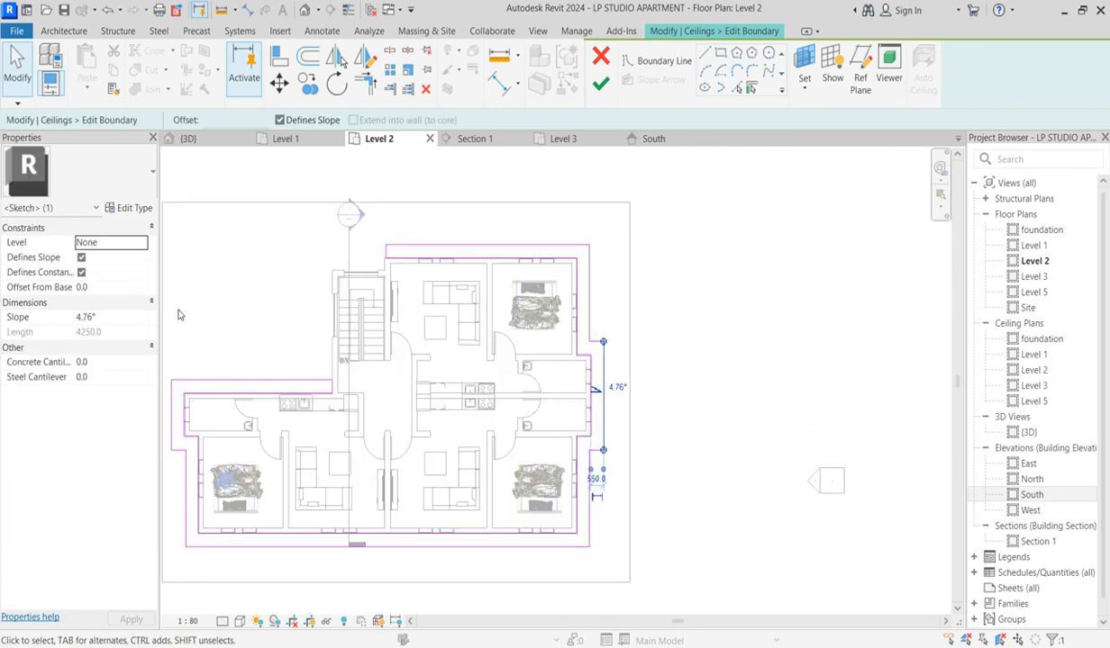
left_click(120, 318)
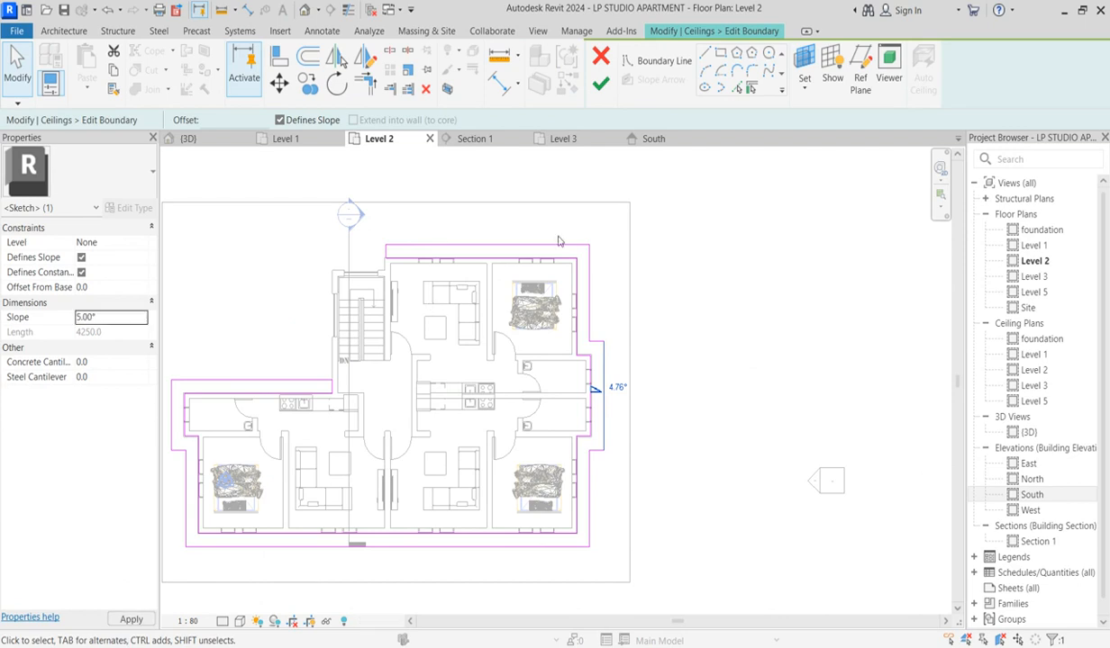
left_click(601, 83)
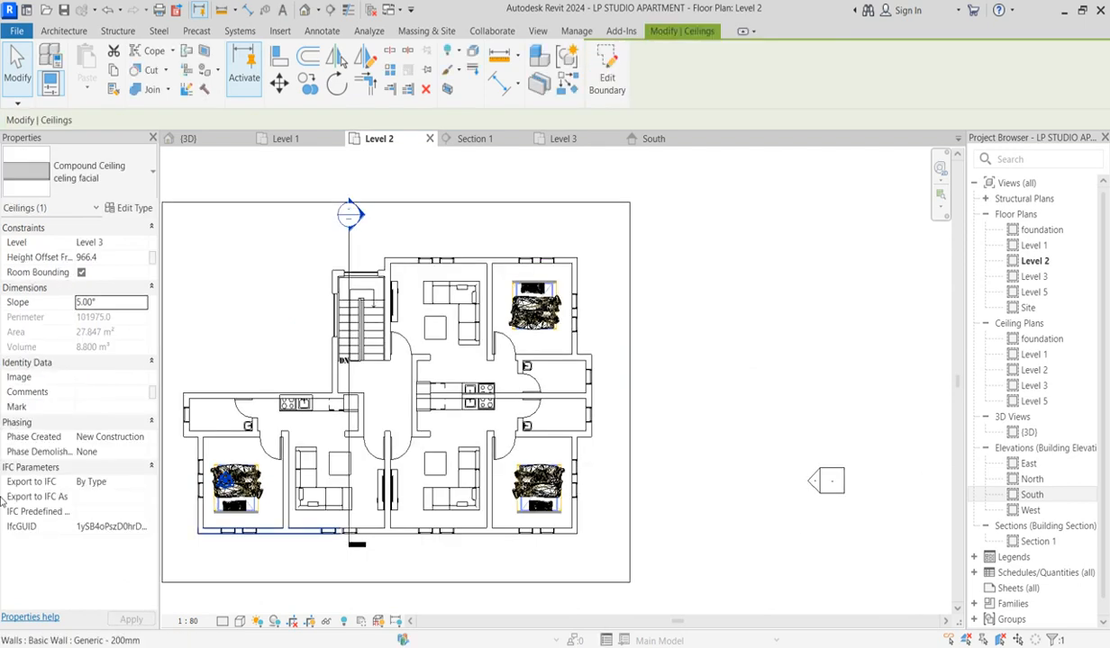
Open the South elevation and align the ceiling with the sloped roof
double_click(1031, 494)
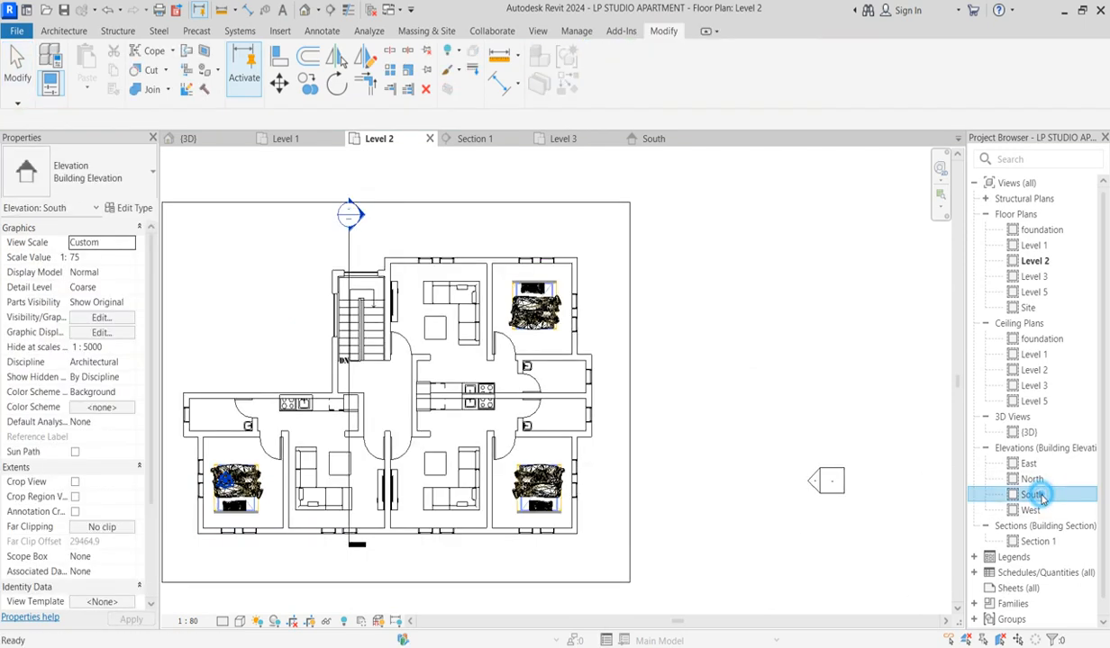
scroll(743, 404, "down", 2)
scroll(543, 386, "up", 2)
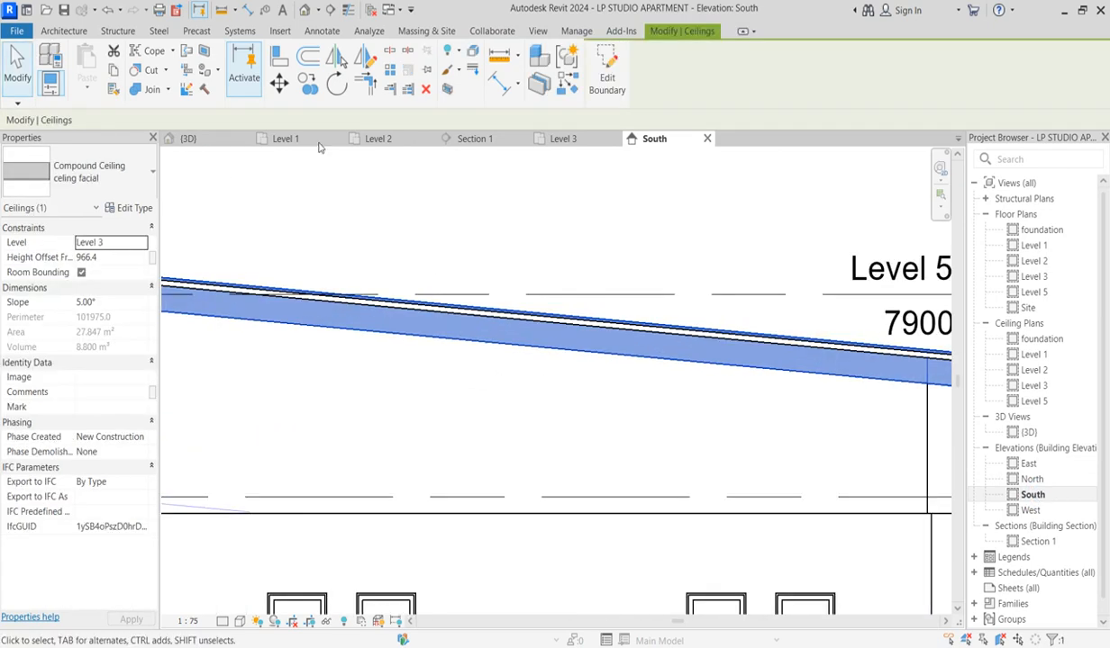
left_click(275, 51)
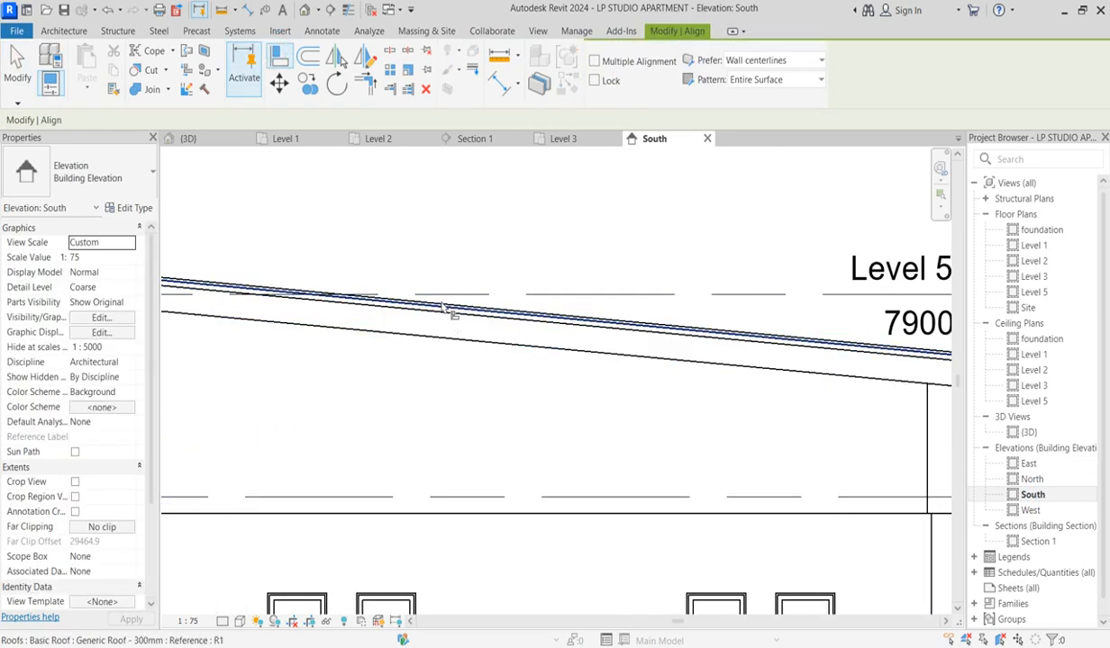
left_click(437, 306)
left_click(439, 311)
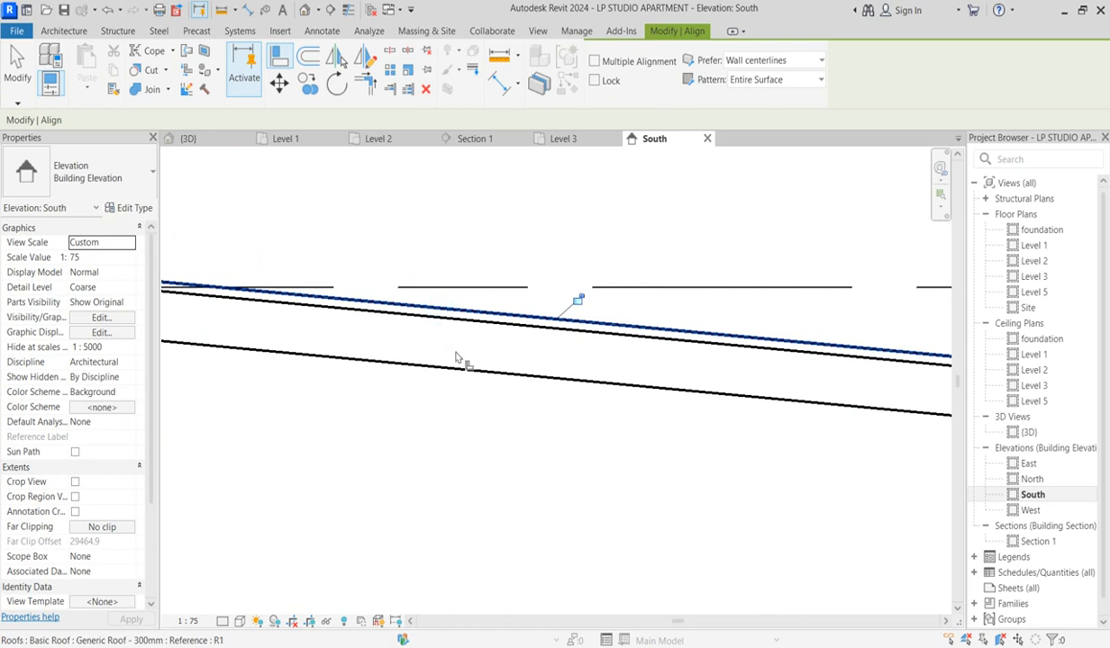
scroll(486, 389, "down", 4)
scroll(630, 397, "up", 2)
scroll(668, 367, "down", 3)
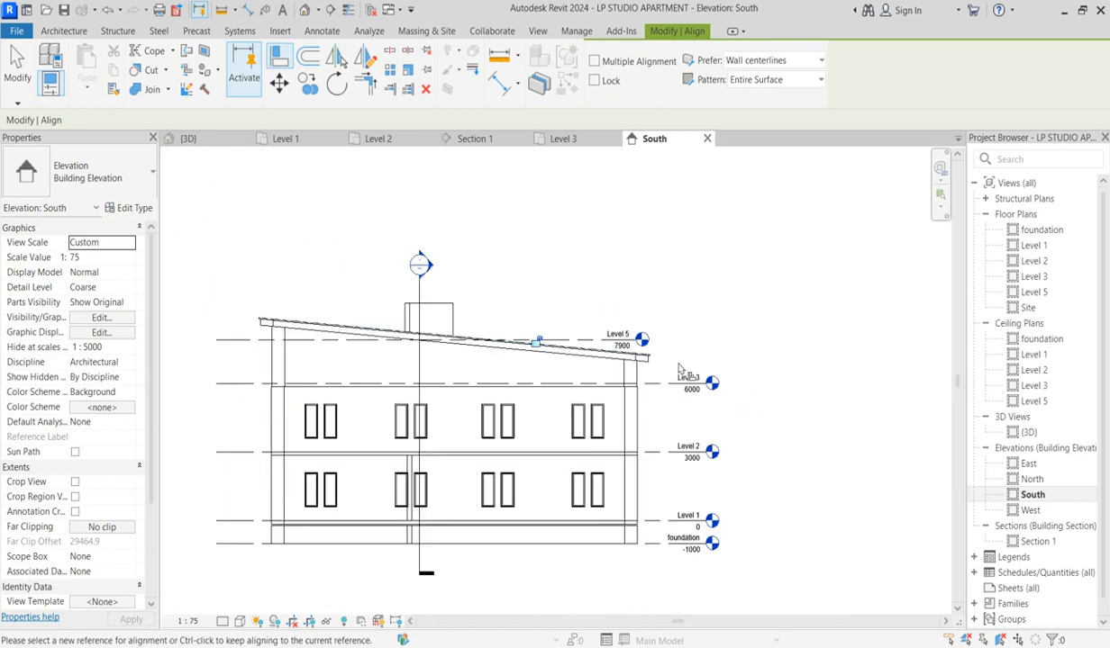
scroll(287, 321, "up", 4)
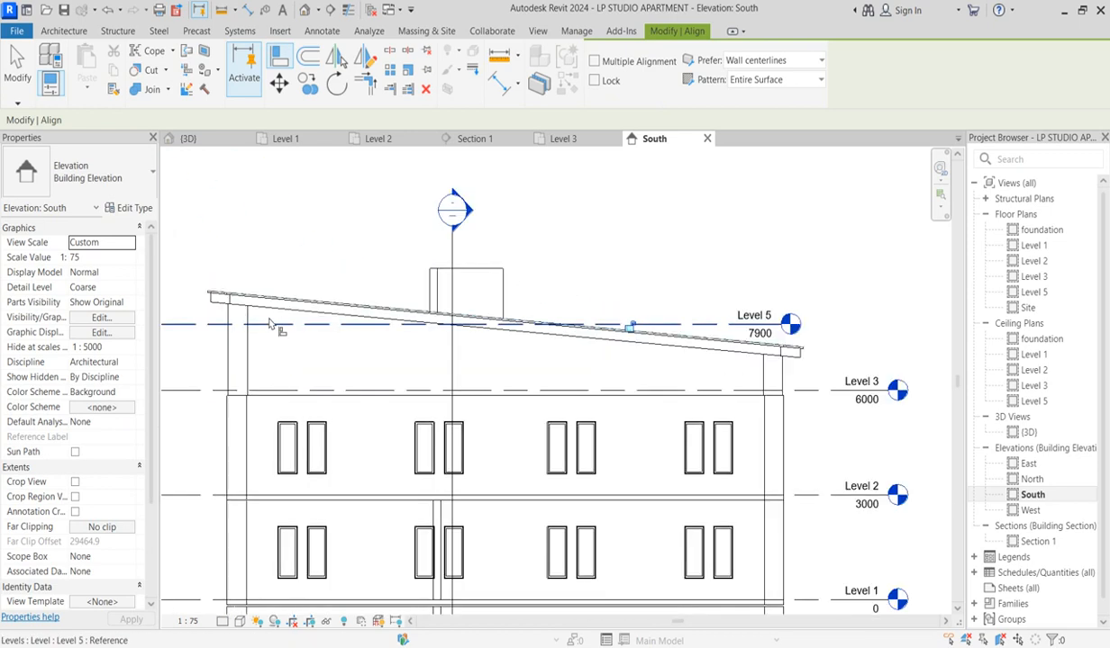
Nudge the ceiling down in small increments until it is clear of the roof's underside
key("Escape")
key("Escape")
left_click(313, 300)
scroll(314, 299, "up", 2)
key("Down")
key("Down")
key("Down")
key("Down")
key("Down")
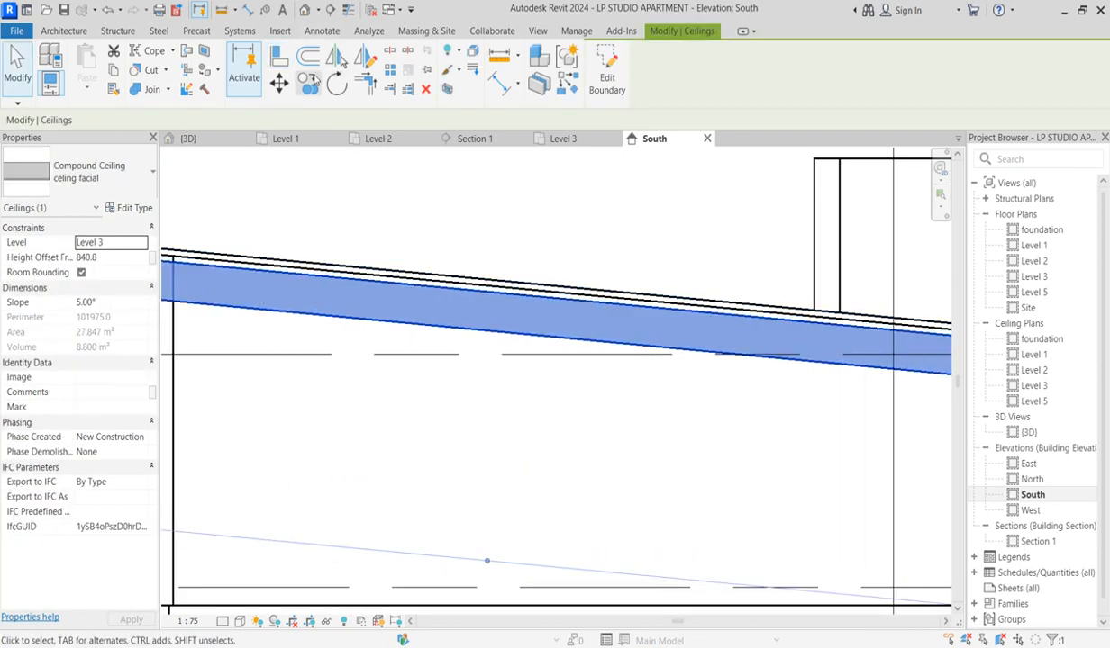
Align the ceiling's top face to the roof's underside in the South elevation and leave the Align command
left_click(280, 58)
left_click(506, 297)
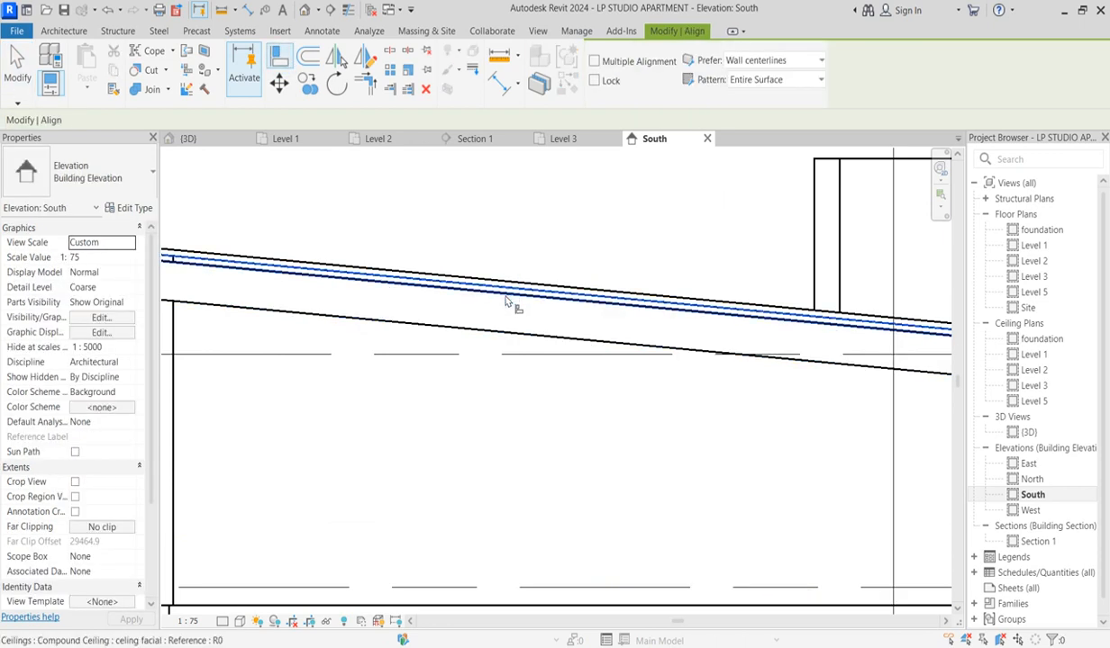
scroll(505, 296, "down", 5)
left_click(522, 378)
right_click(744, 219)
left_click(776, 214)
Open the 3D view and examine the ceiling fascia around the stair tower
double_click(1028, 433)
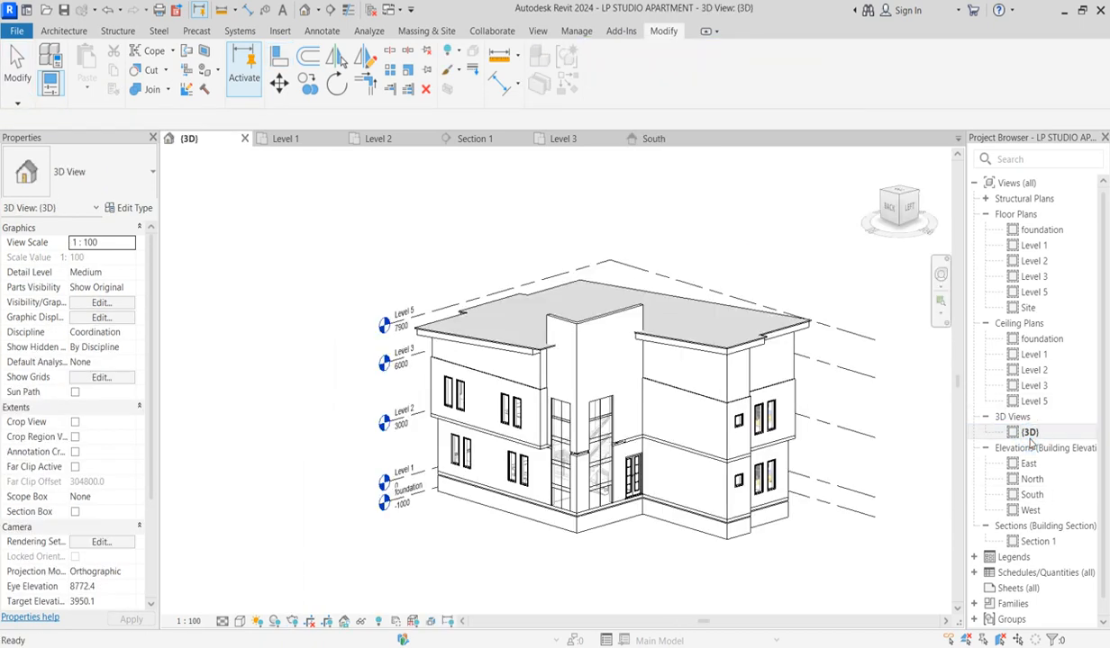
scroll(798, 353, "up", 3)
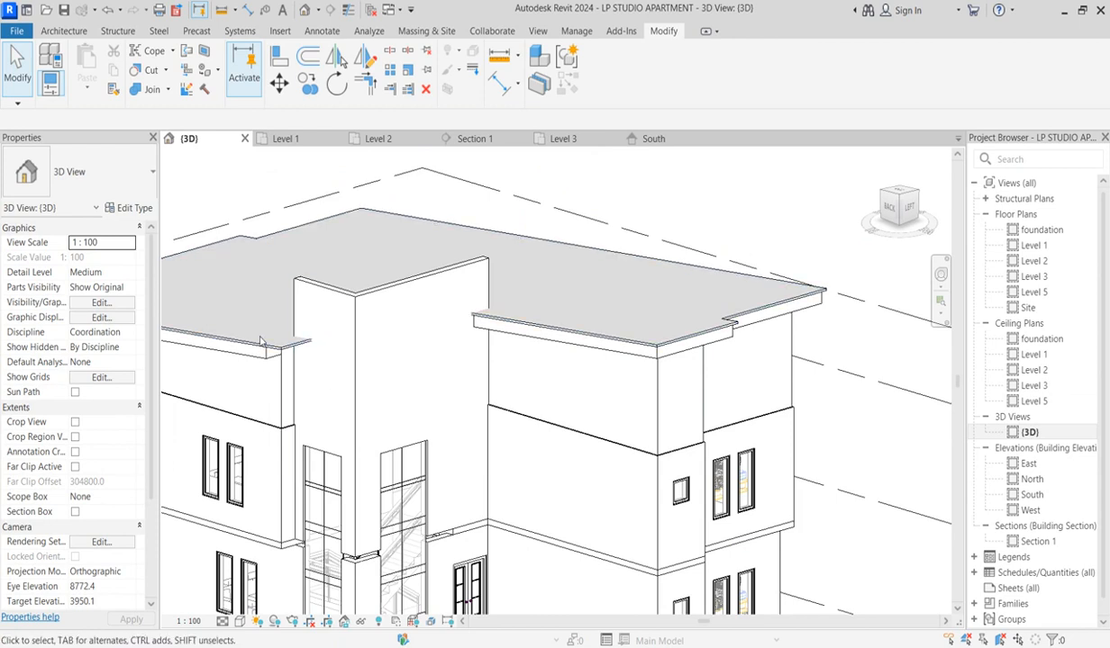
scroll(284, 388, "up", 2)
scroll(477, 374, "down", 3)
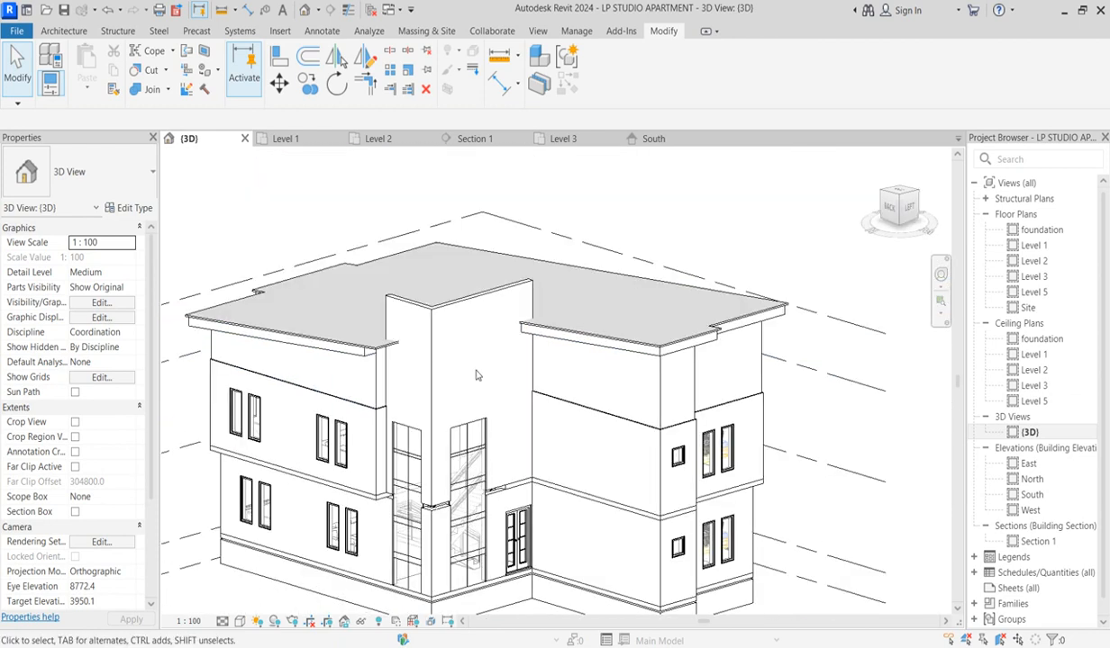
scroll(346, 348, "up", 3)
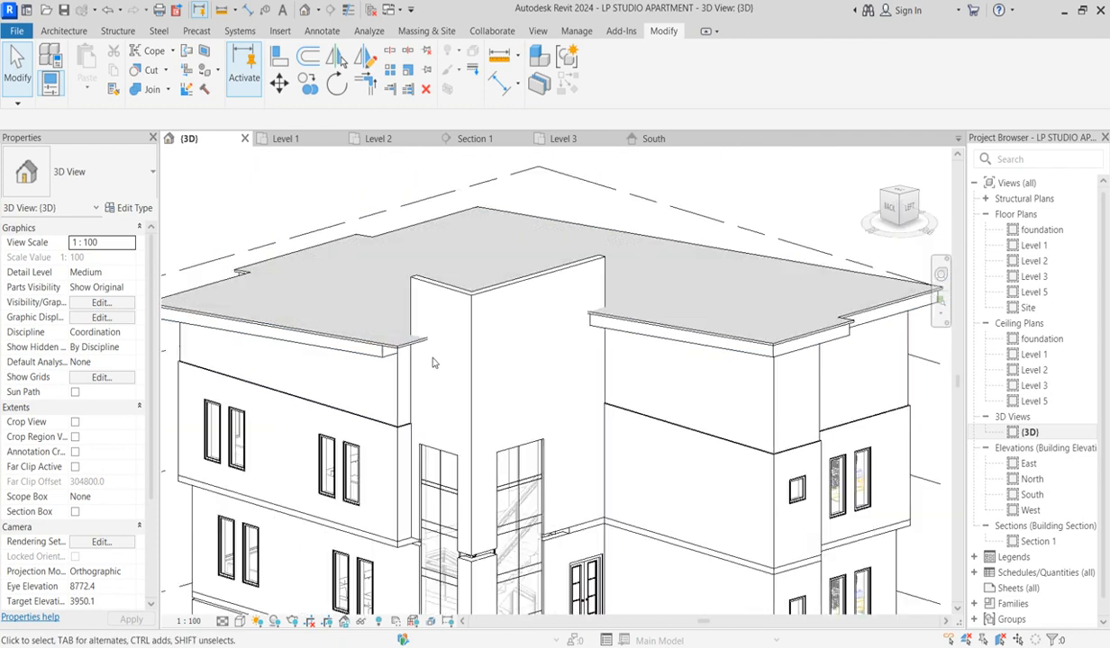
scroll(433, 293, "down", 5)
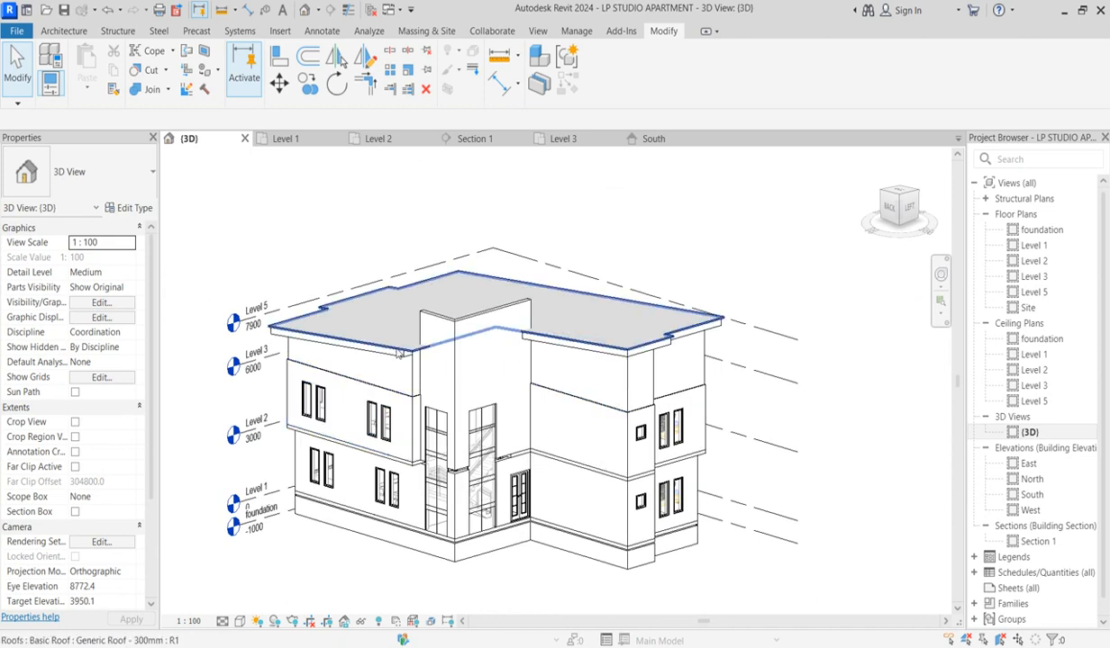
Edit the ceiling boundary in the Level 2 floor plan, offsetting the short end line above the staircase 550 mm outward without copying
scroll(403, 351, "up", 3)
left_click(386, 349)
left_click(606, 77)
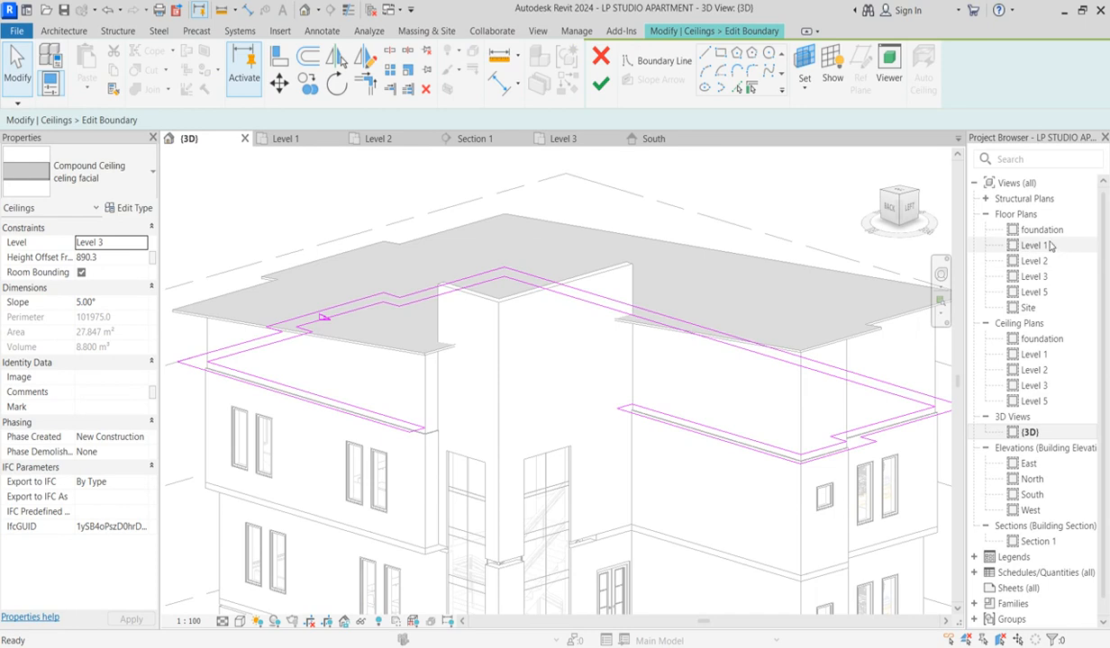
left_click(1031, 246)
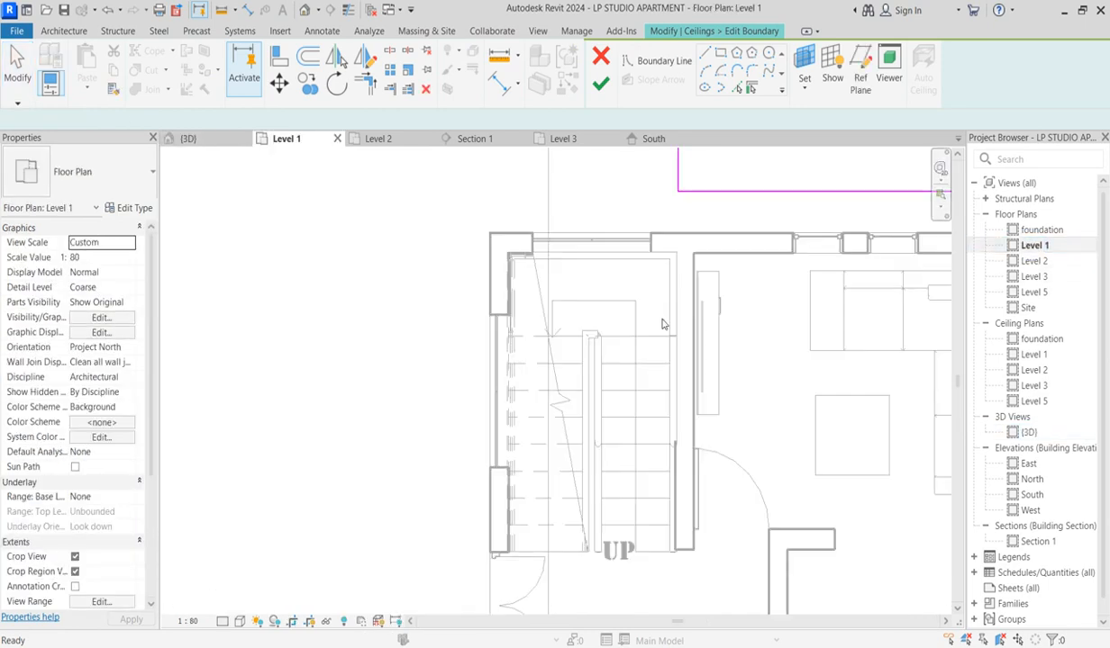
left_click(1035, 261)
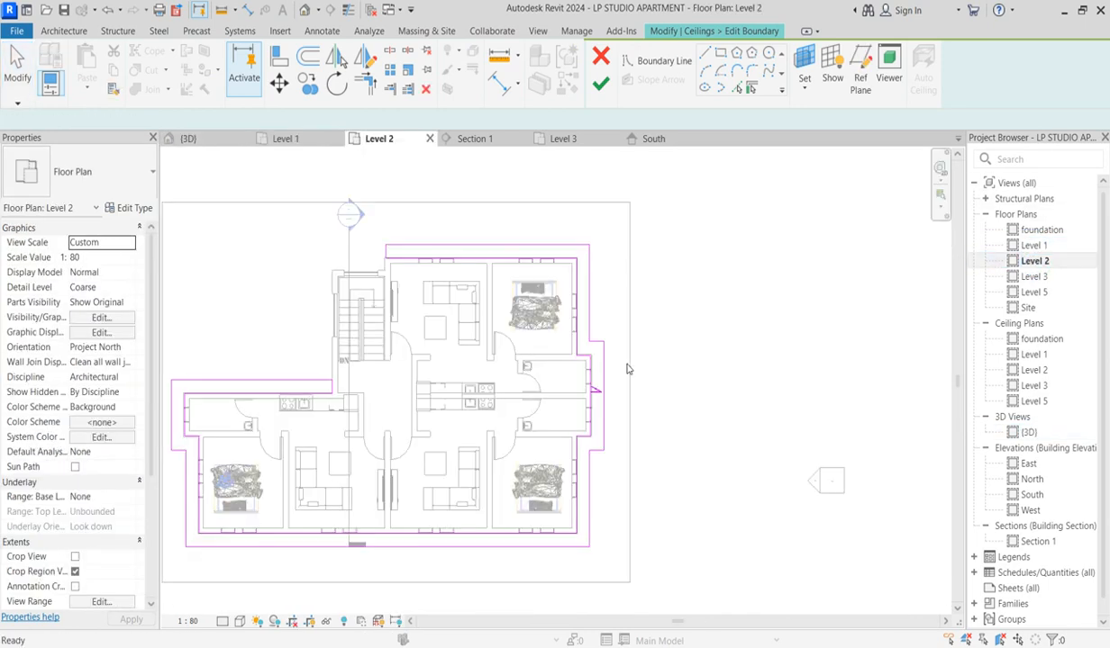
scroll(453, 260, "up", 4)
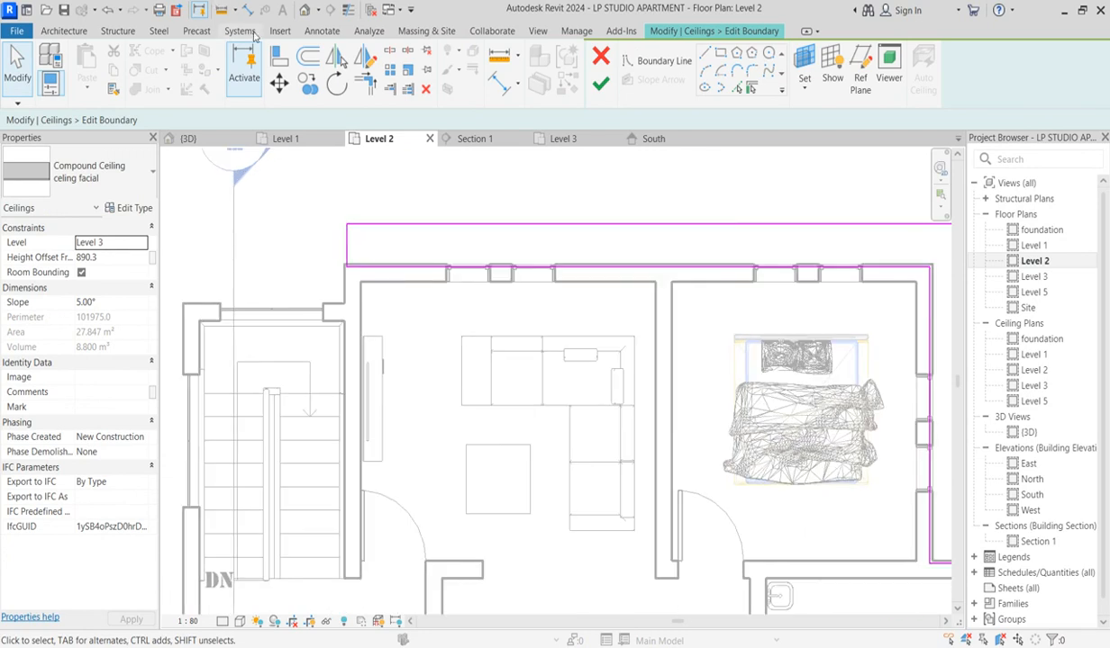
left_click(309, 56)
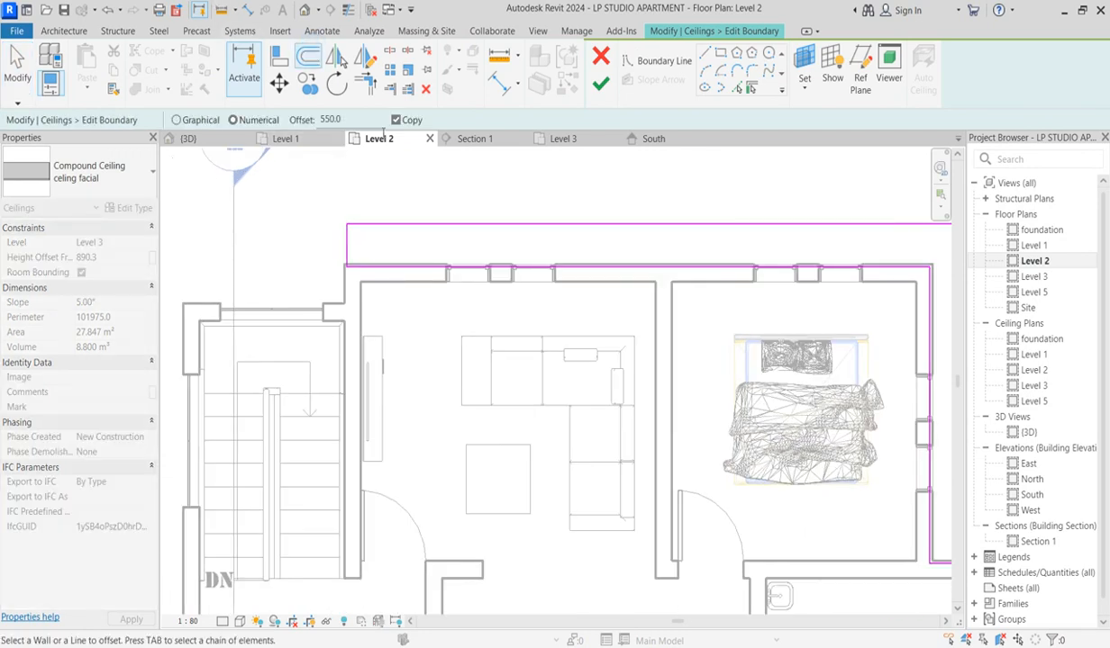
left_click(347, 252)
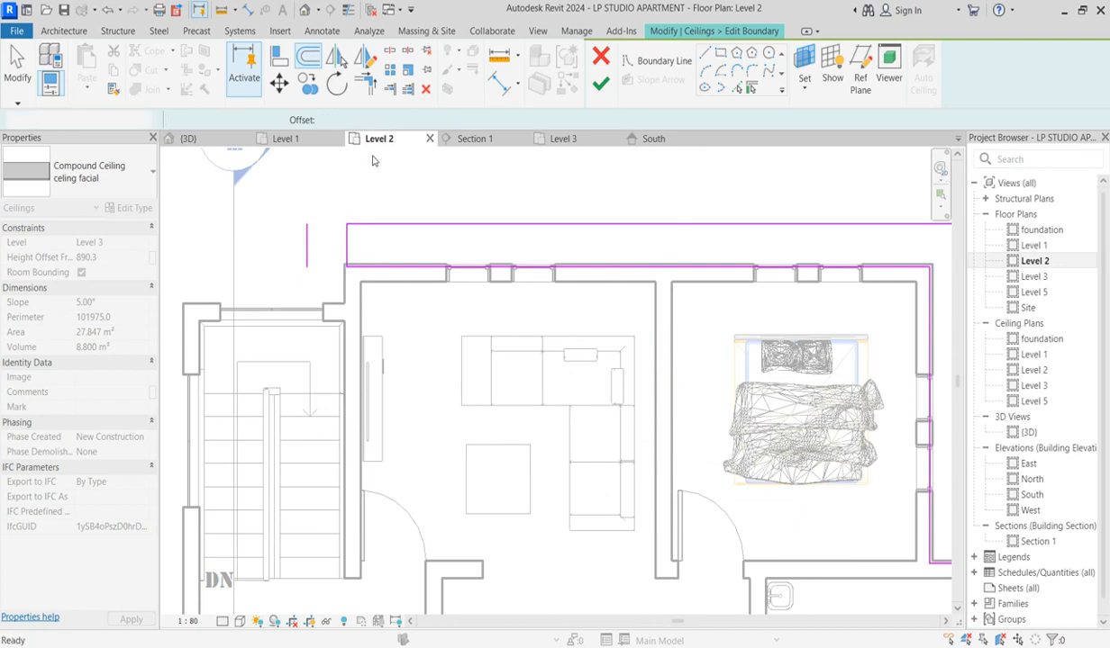
key("ctrl+z")
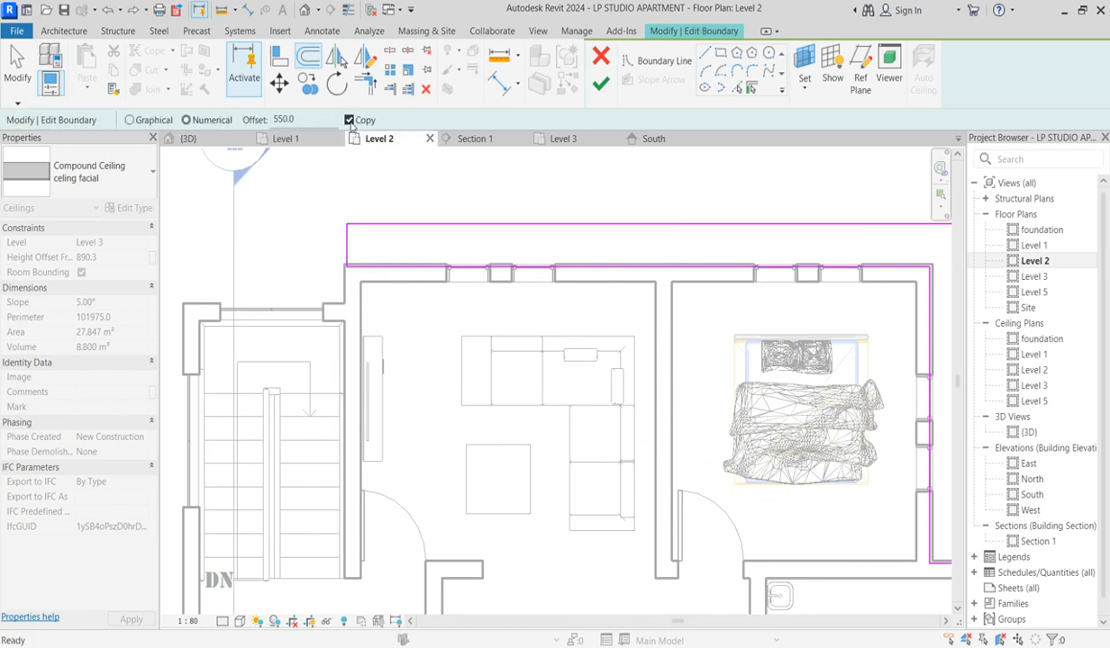
left_click(347, 247)
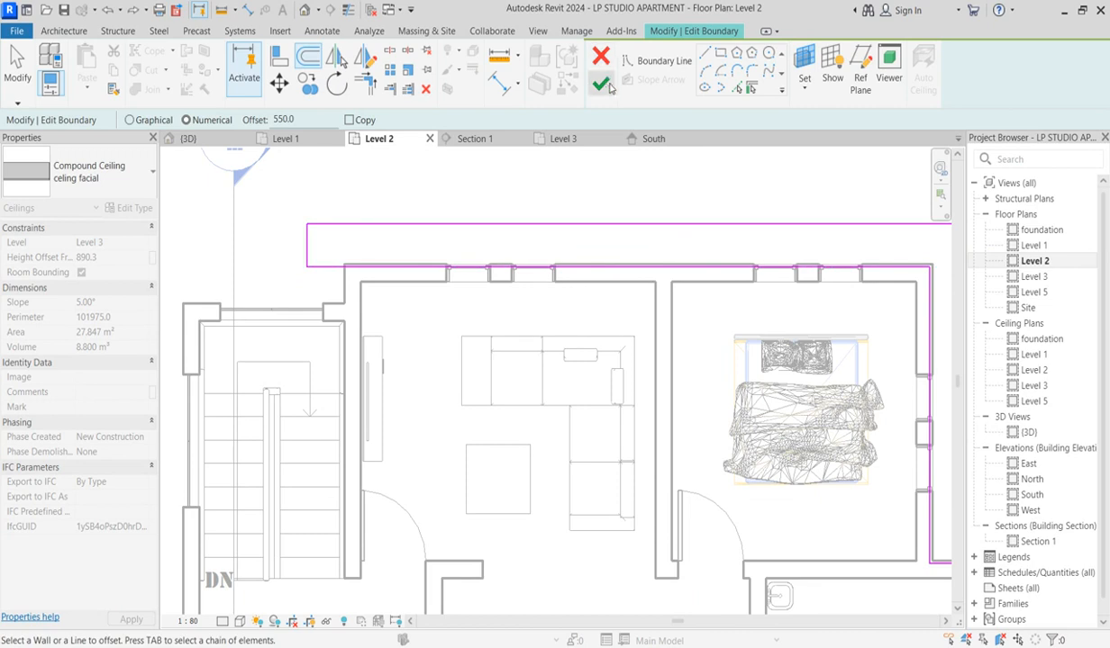
left_click(604, 83)
scroll(541, 275, "down", 2)
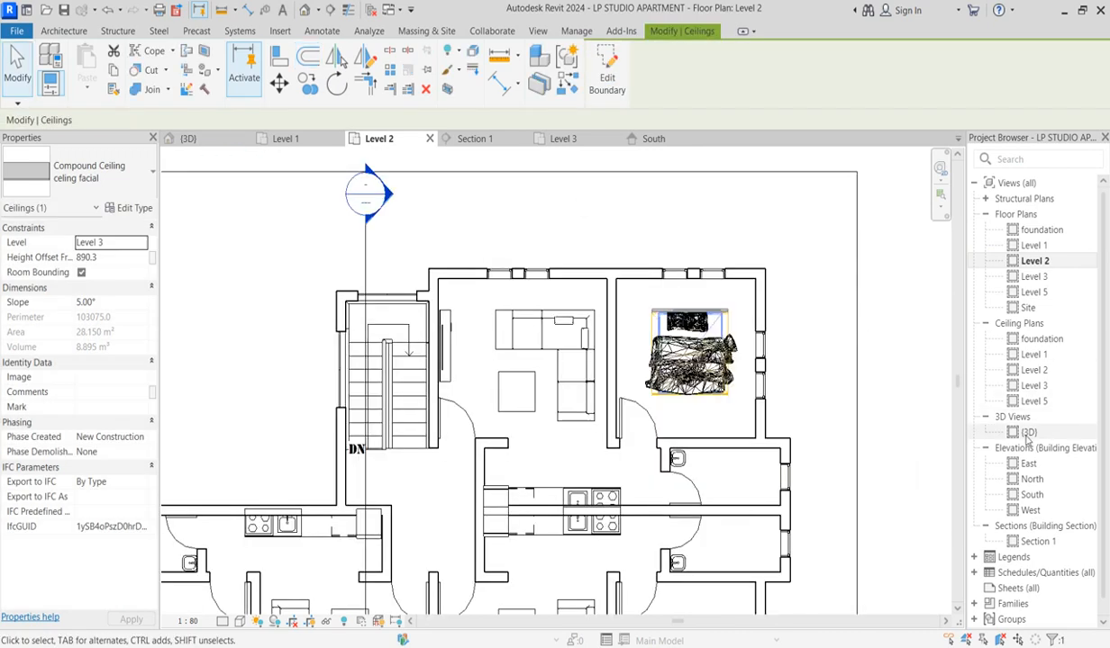
Return to the 3D view and examine the extended fascia and the roof edge beside the stair tower
double_click(1027, 434)
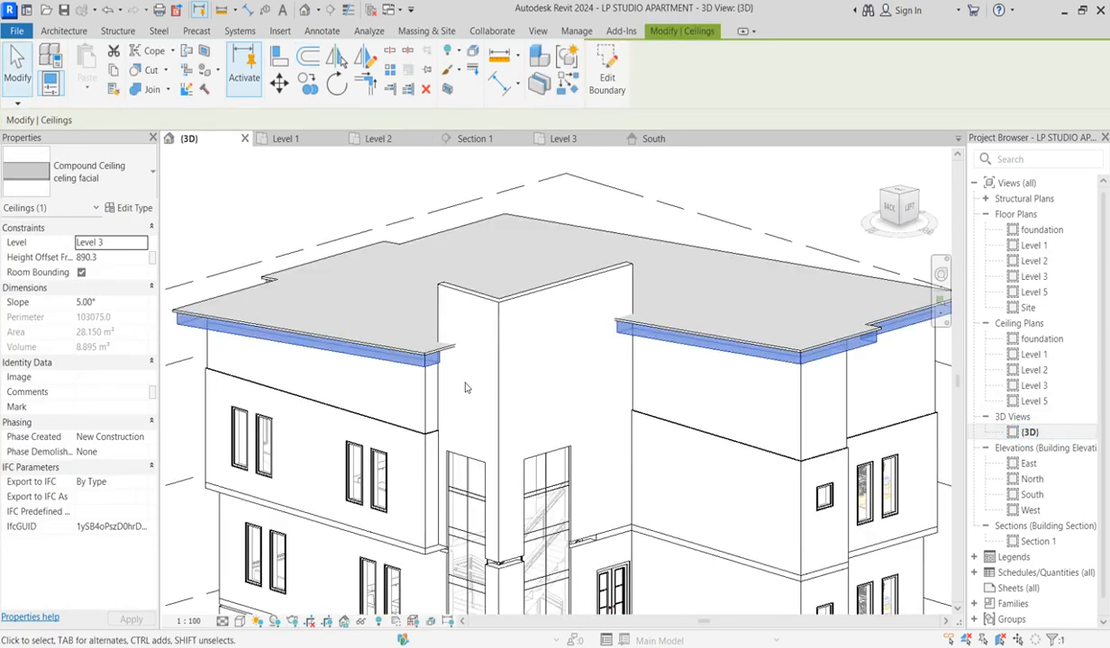
scroll(442, 372, "up", 3)
scroll(443, 372, "down", 2)
left_click(399, 277)
scroll(399, 278, "down", 4)
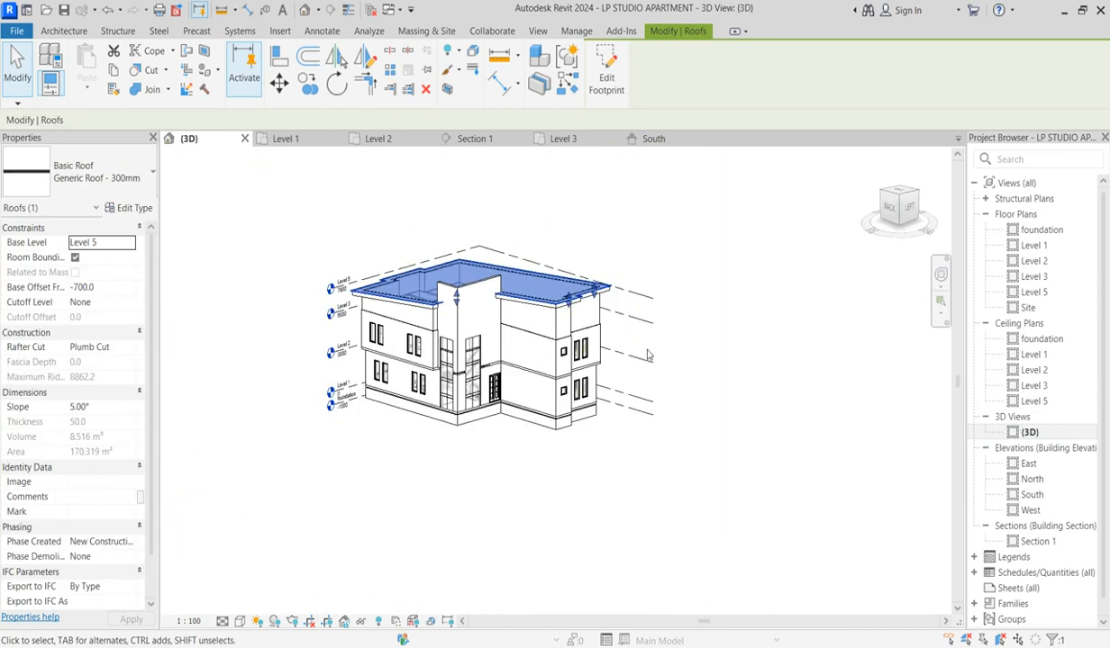
Deselect the roof and examine the building's stepped exterior walls and their upper edges in the 3D view
left_click(743, 248)
scroll(547, 378, "up", 2)
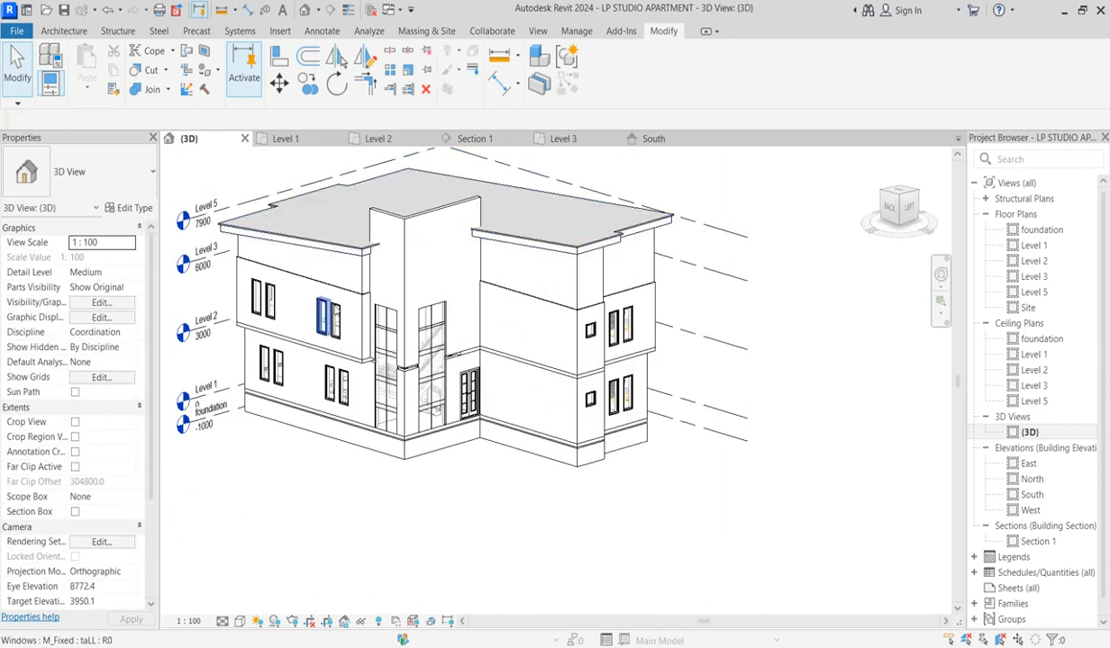
scroll(361, 286, "up", 1)
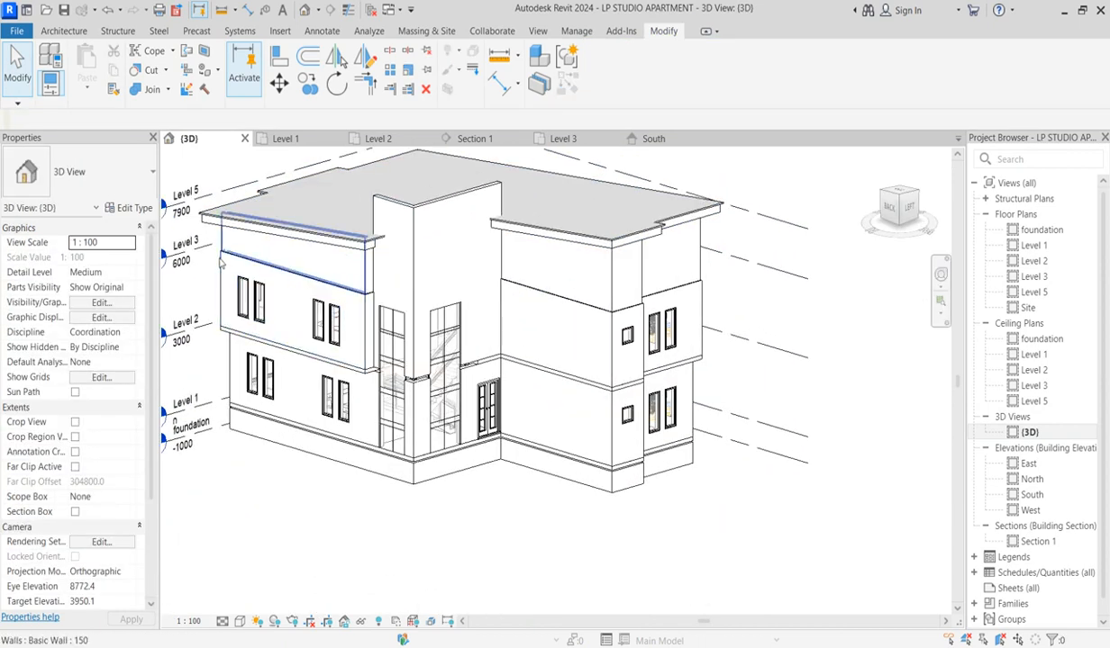
scroll(698, 298, "up", 1)
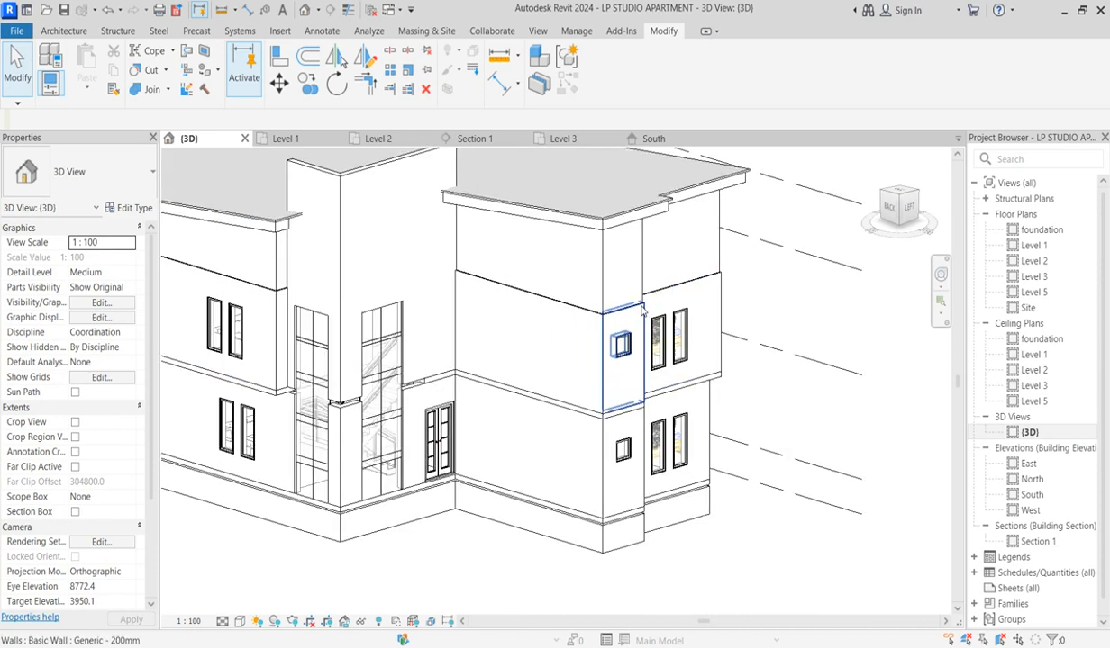
scroll(716, 298, "down", 3)
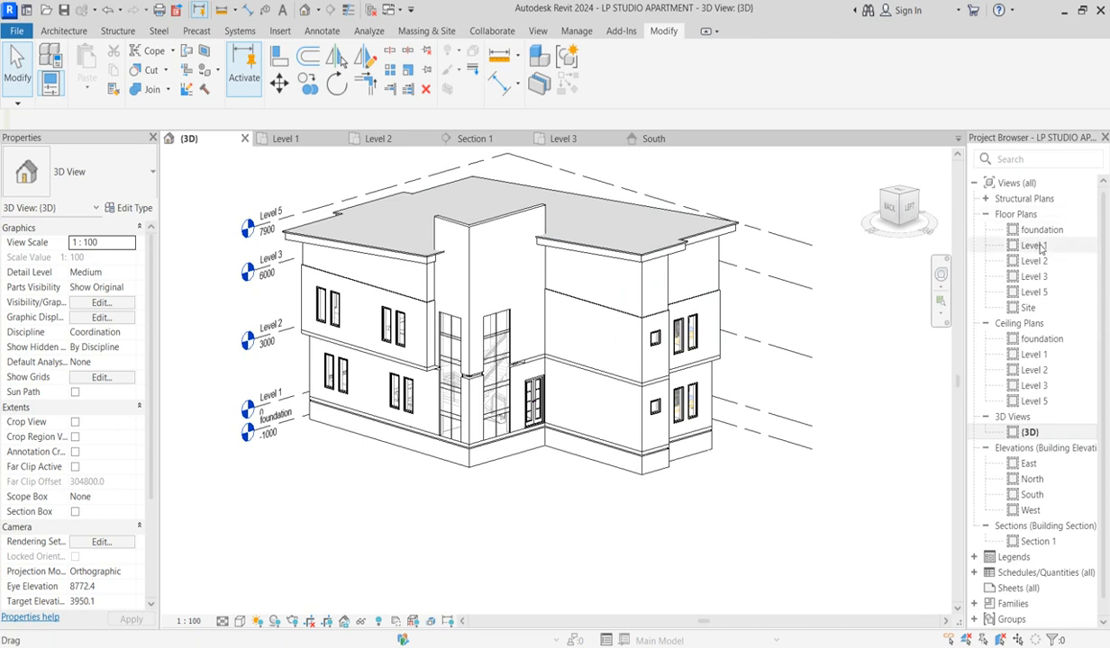
Create an in-place Casework component in the Level 2 floor plan and name it as the wall coping
double_click(1000, 245)
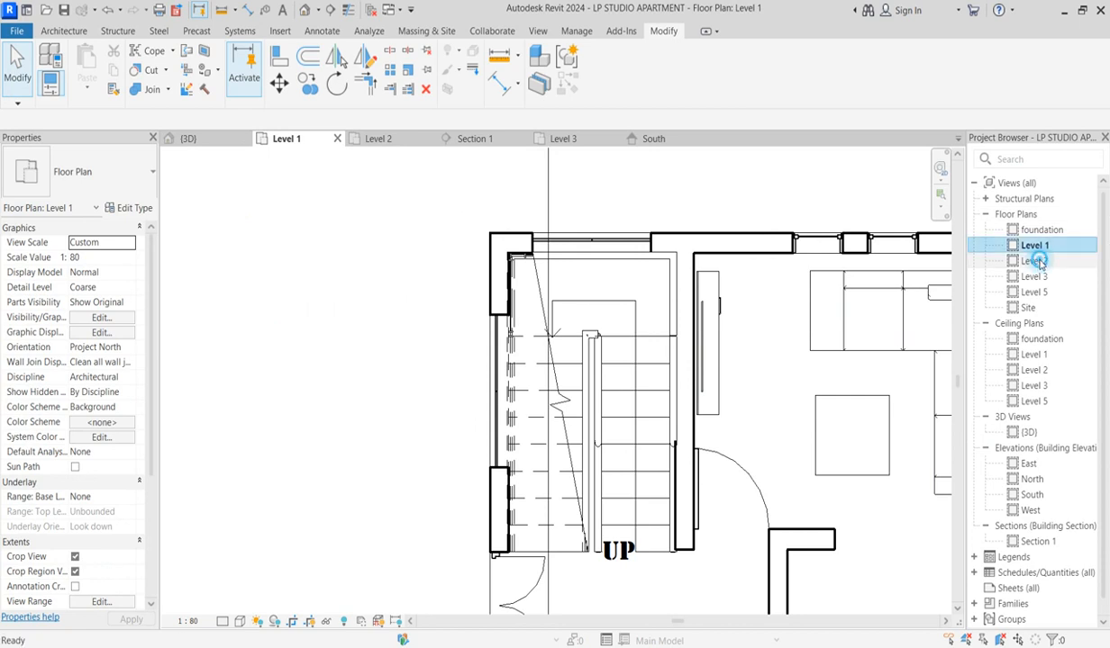
double_click(1034, 260)
scroll(630, 252, "down", 2)
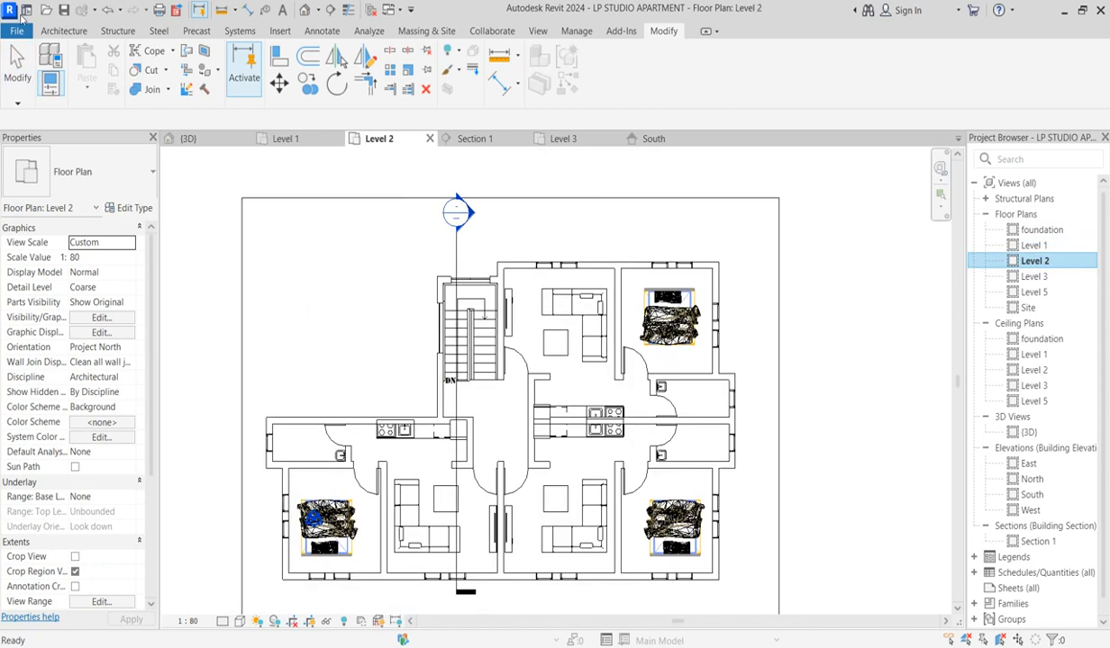
left_click(76, 29)
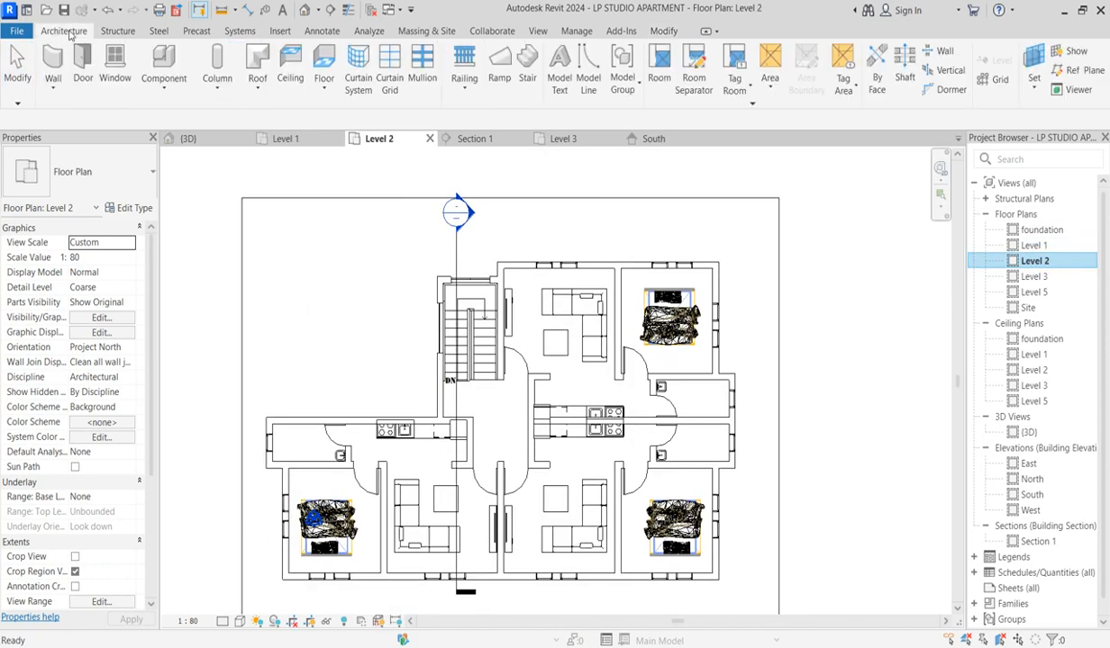
left_click(163, 82)
left_click(194, 151)
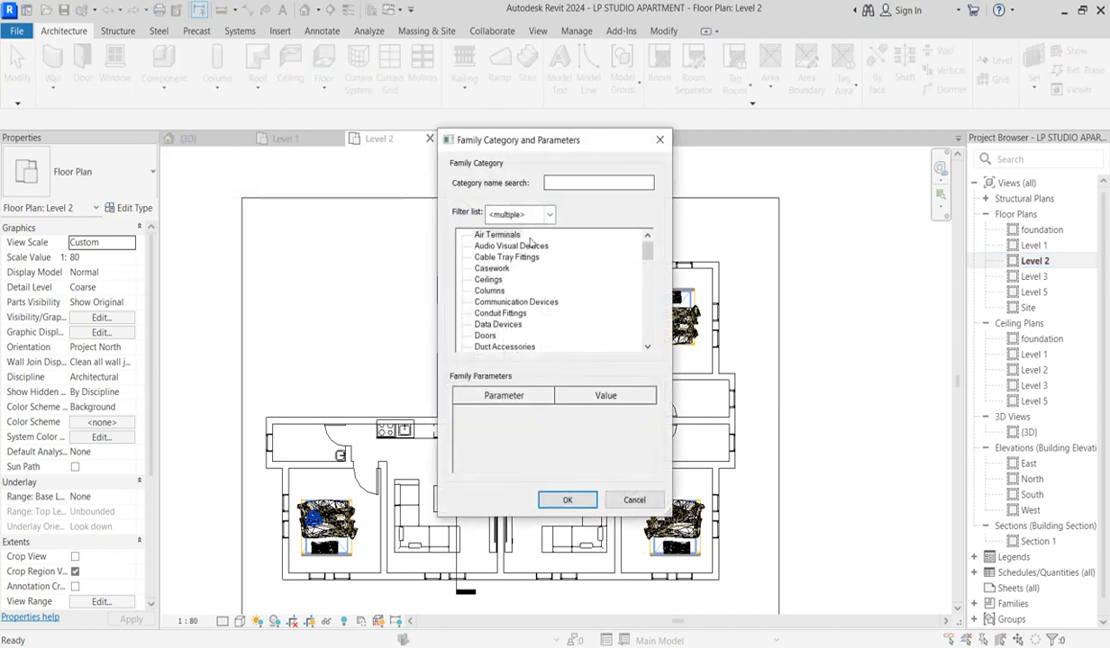
left_click(557, 502)
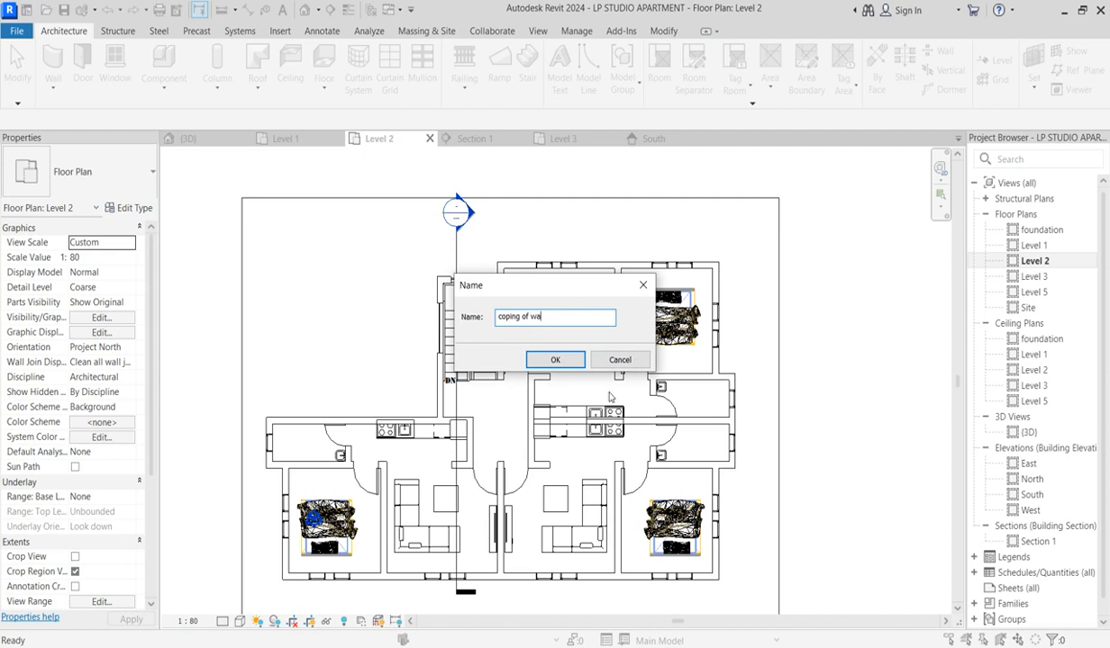
left_click(558, 360)
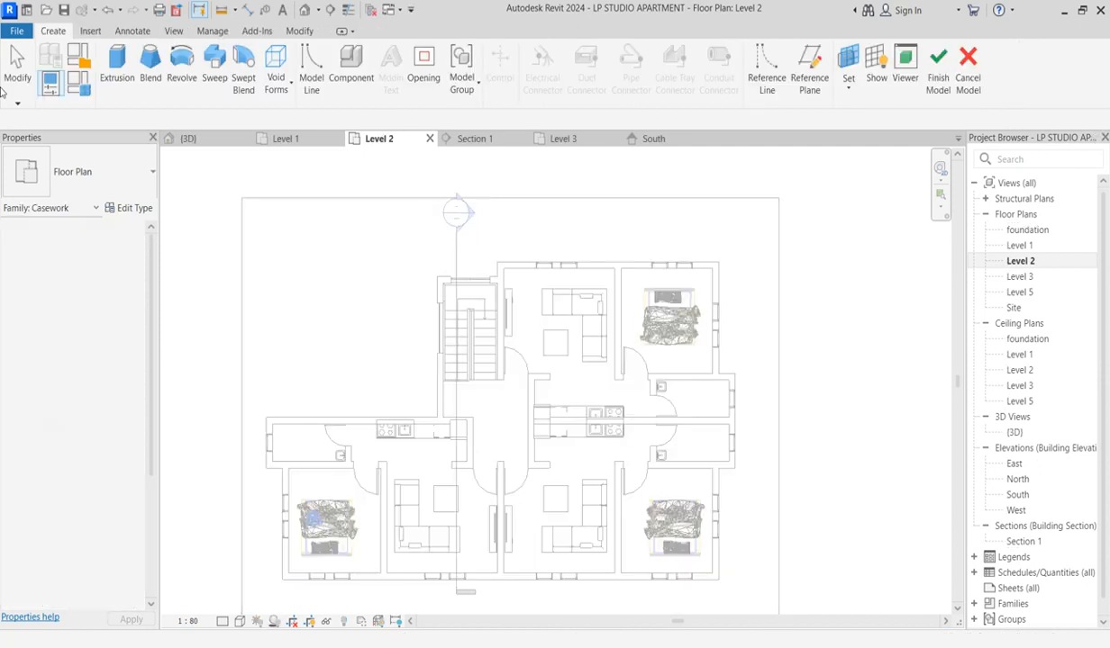
Start a sweep and begin its sketched path by picking the outer face of the northernmost exterior wall
left_click(216, 61)
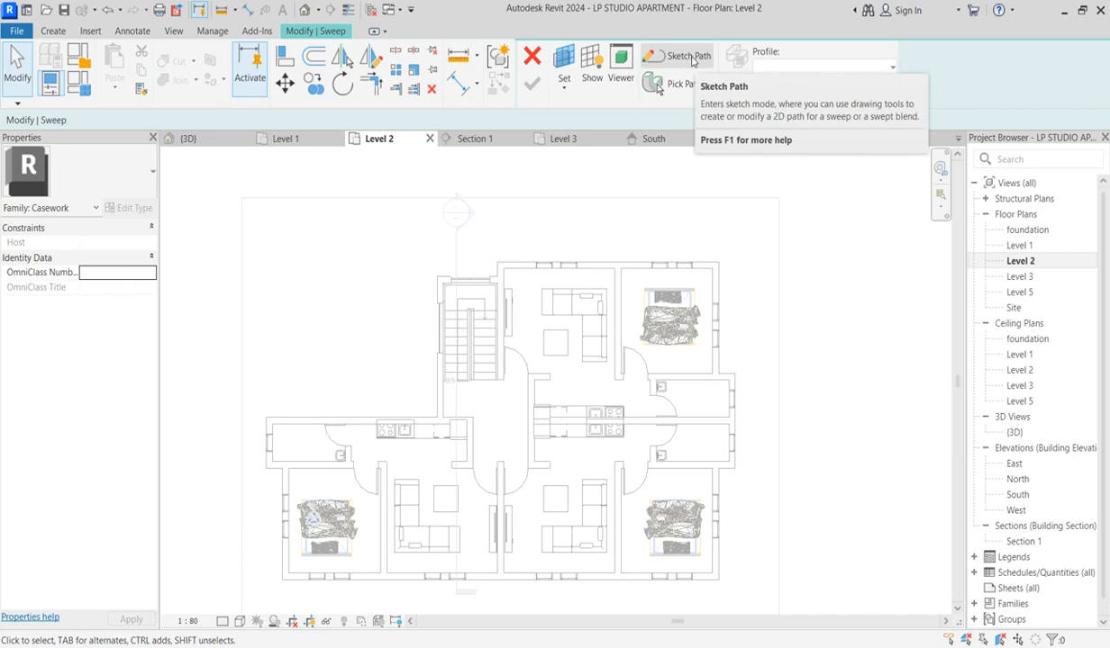
left_click(687, 57)
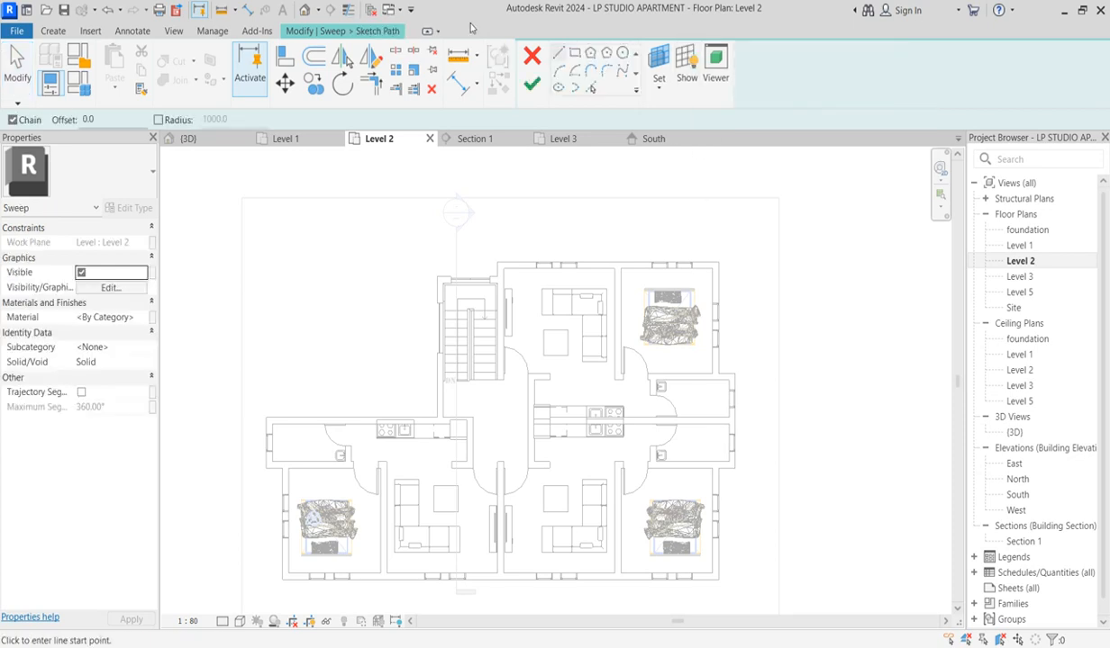
left_click(591, 88)
scroll(513, 222, "up", 2)
scroll(424, 387, "down", 5)
scroll(384, 419, "up", 4)
scroll(501, 306, "down", 4)
scroll(435, 288, "up", 3)
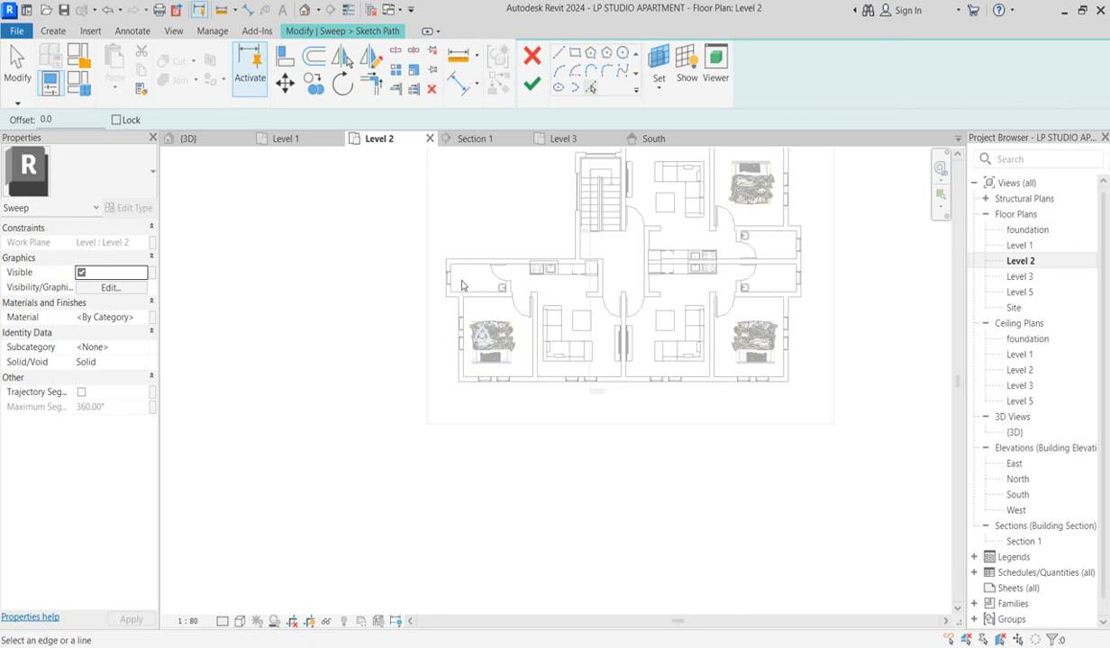
scroll(468, 270, "down", 5)
scroll(580, 203, "up", 4)
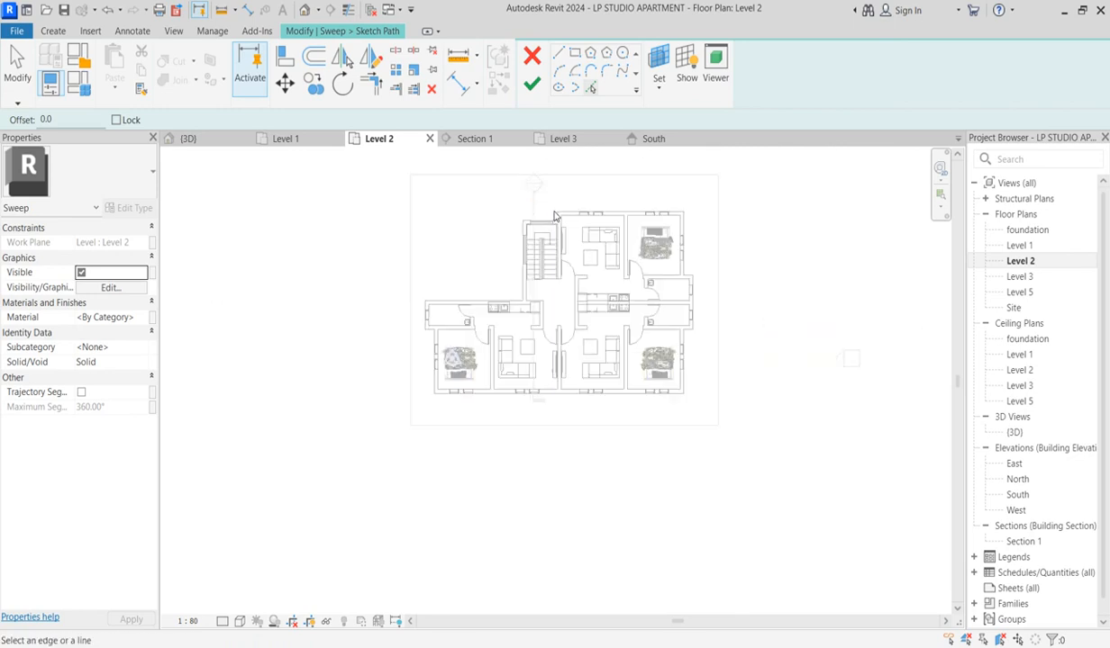
scroll(586, 225, "down", 2)
scroll(585, 234, "up", 7)
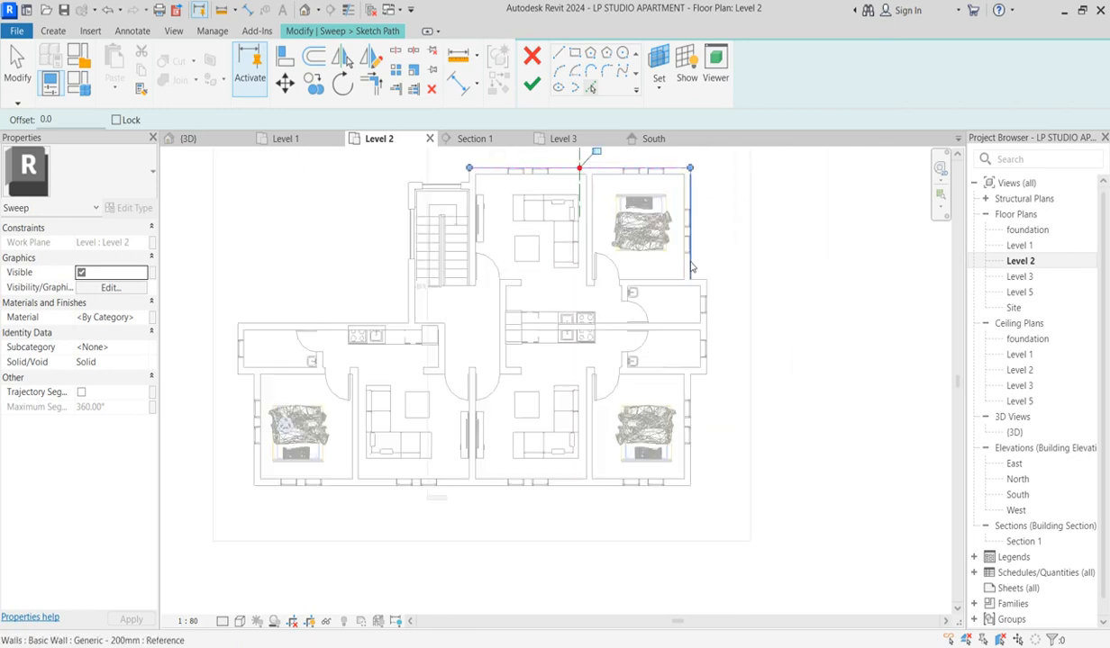
Add path lines along the wall beside the staircase and the outer faces of the stepped east walls
left_click(473, 225)
scroll(541, 252, "down", 3)
left_click(764, 241)
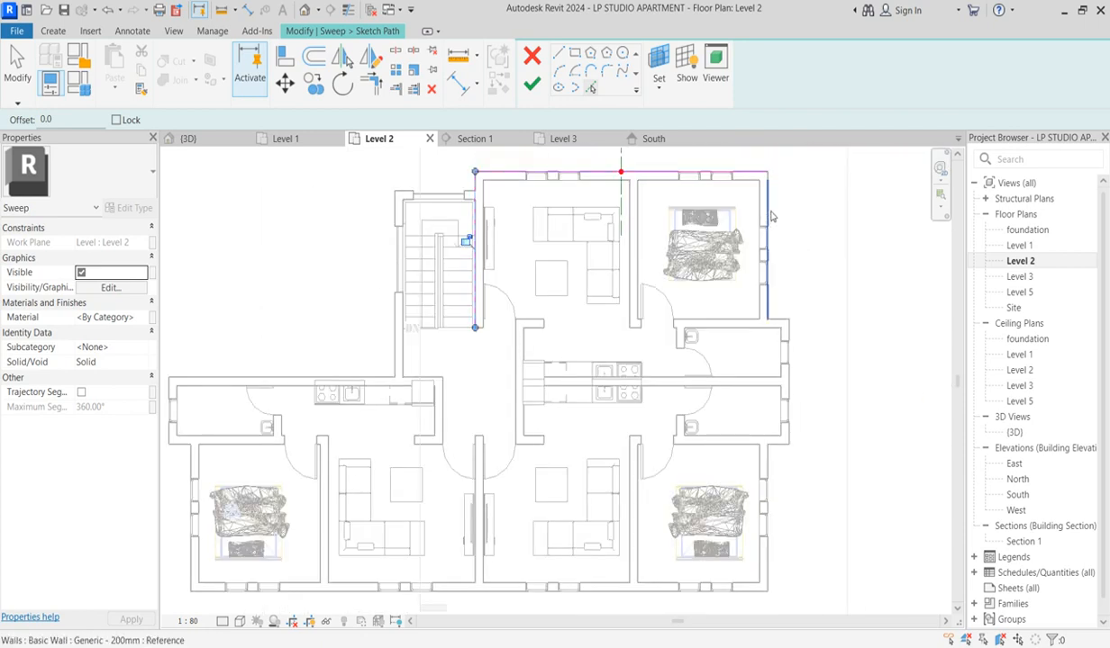
scroll(783, 317, "up", 3)
left_click(784, 317)
left_click(796, 432)
scroll(797, 367, "down", 3)
scroll(795, 357, "up", 3)
scroll(796, 357, "up", 3)
left_click(801, 351)
left_click(761, 383)
scroll(779, 359, "down", 3)
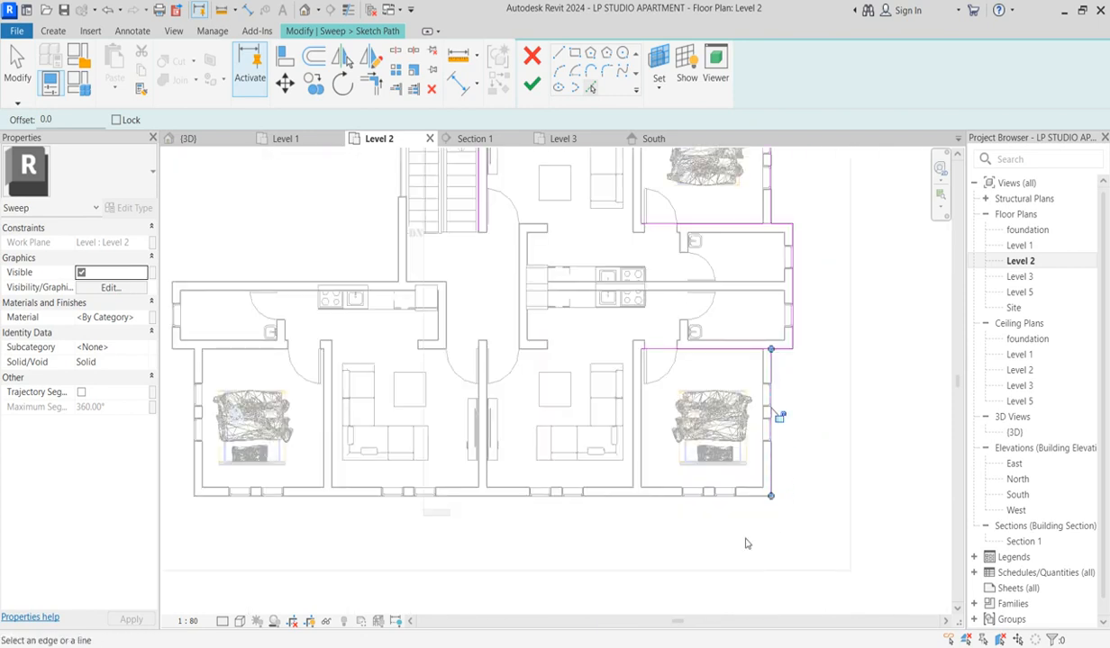
Continue the sweep path along the south wall, the stepped west walls and the kitchen's north wall
scroll(759, 504, "up", 2)
left_click(762, 499)
scroll(761, 495, "down", 3)
scroll(384, 439, "up", 4)
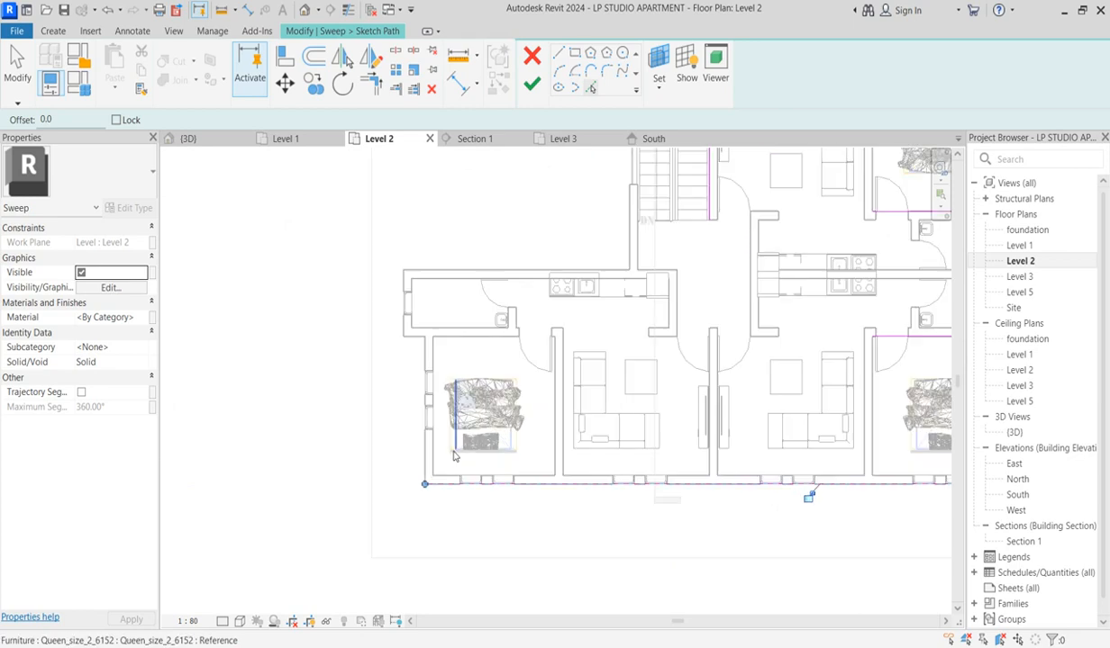
left_click(417, 382)
scroll(405, 329, "up", 2)
left_click(406, 322)
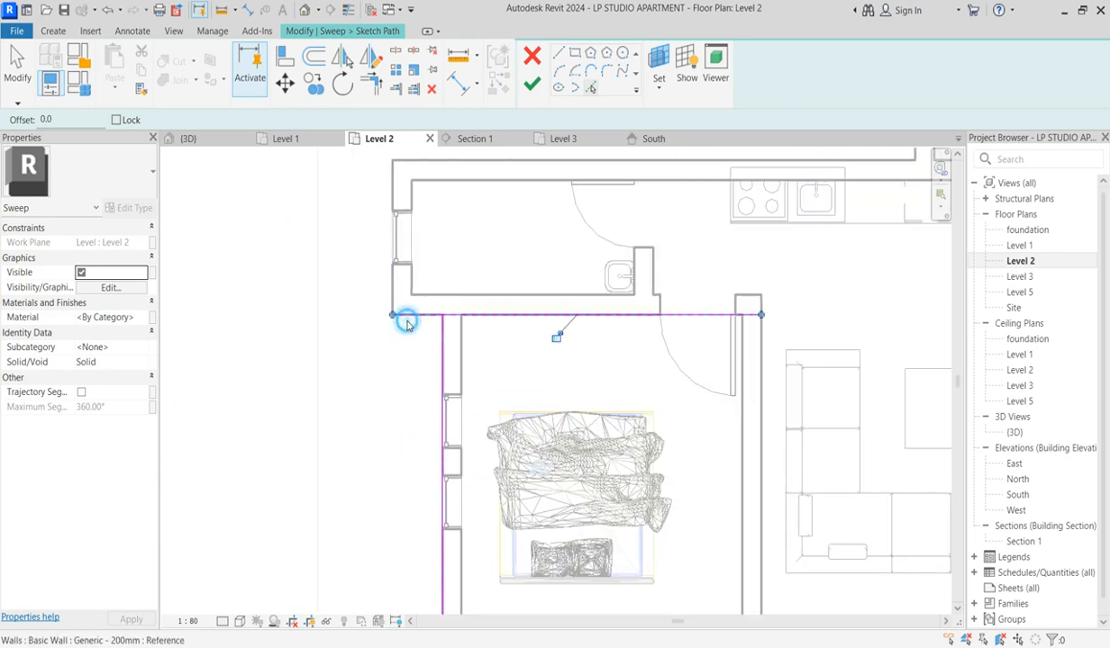
left_click(413, 159)
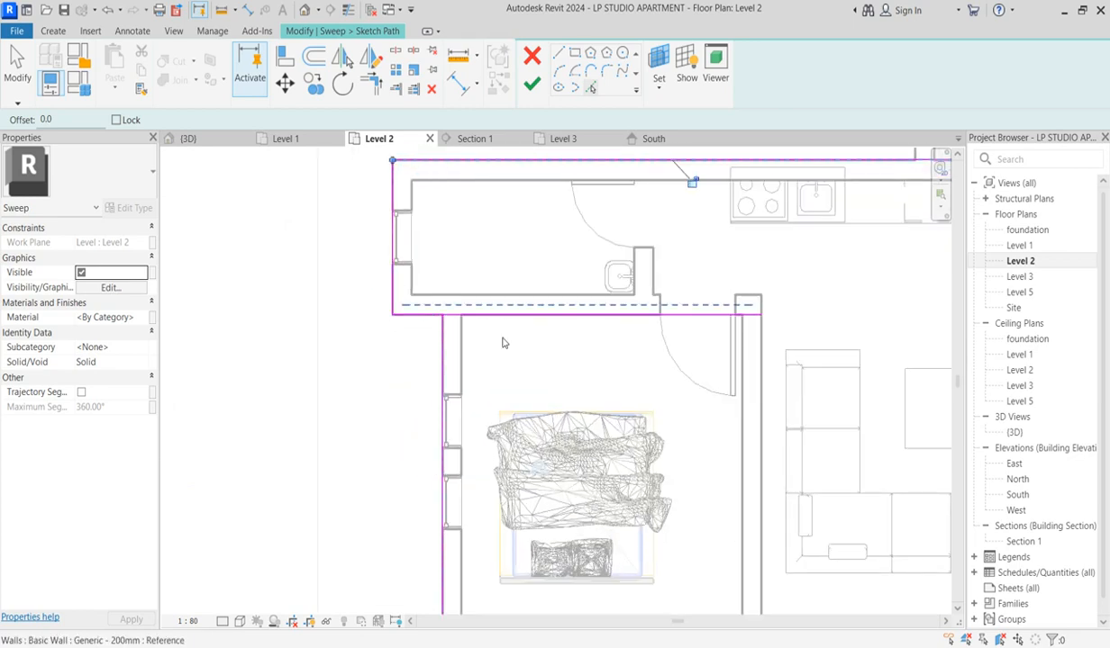
scroll(499, 320, "down", 3)
scroll(577, 505, "down", 3)
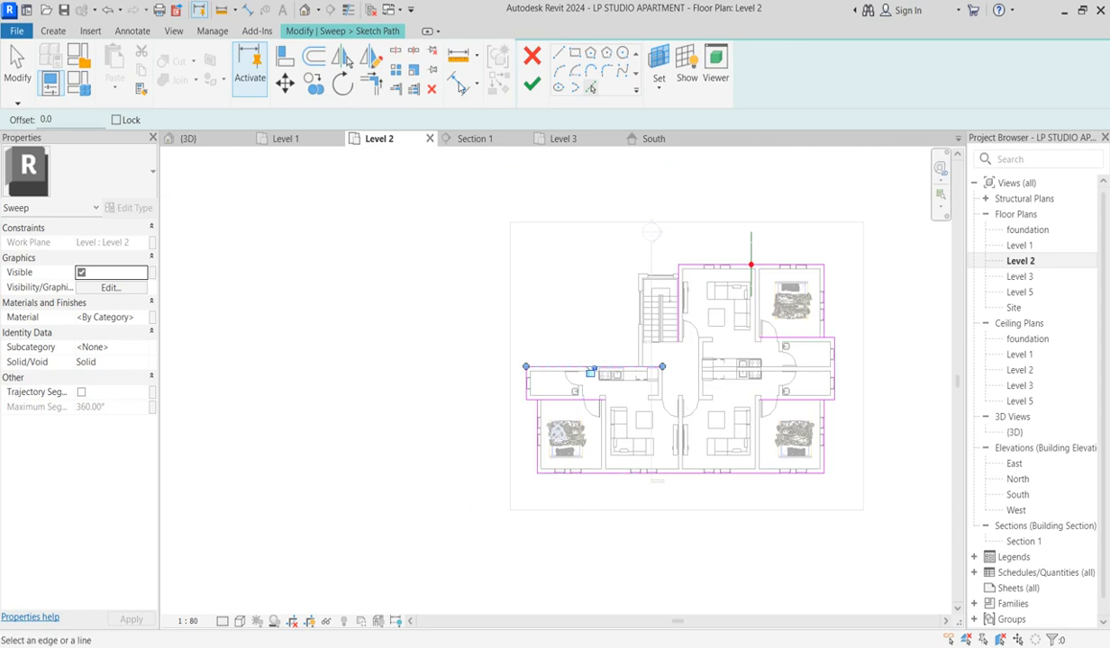
Trim the two path ends back to the outer faces of the staircase walls with Trim/Extend Multiple Elements
left_click(414, 89)
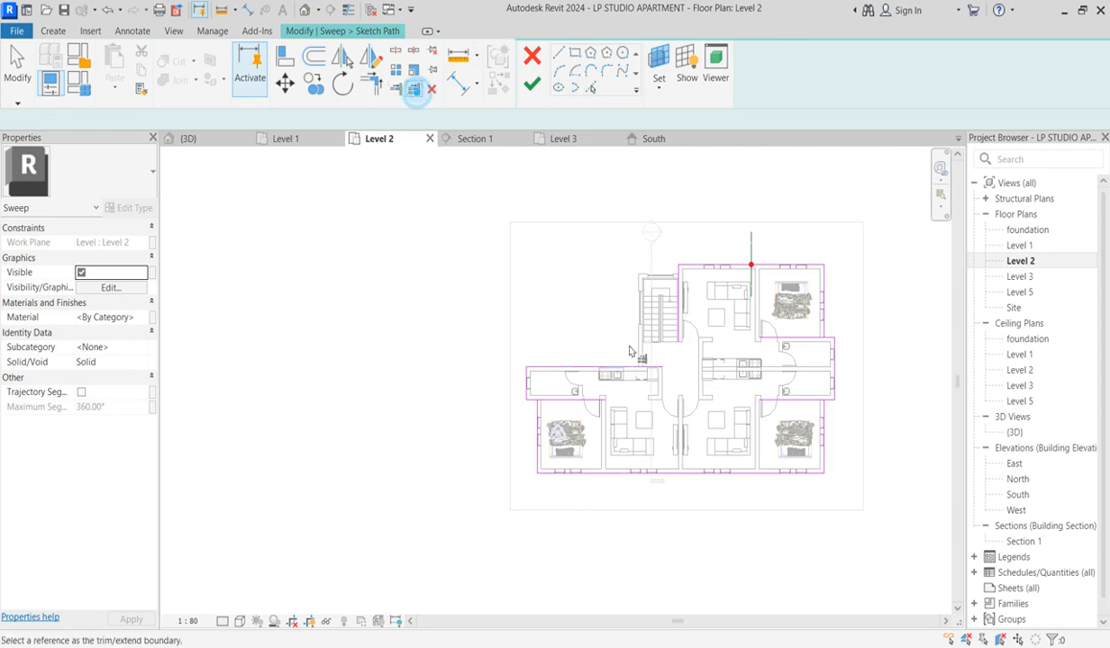
scroll(660, 252, "up", 5)
scroll(669, 261, "up", 3)
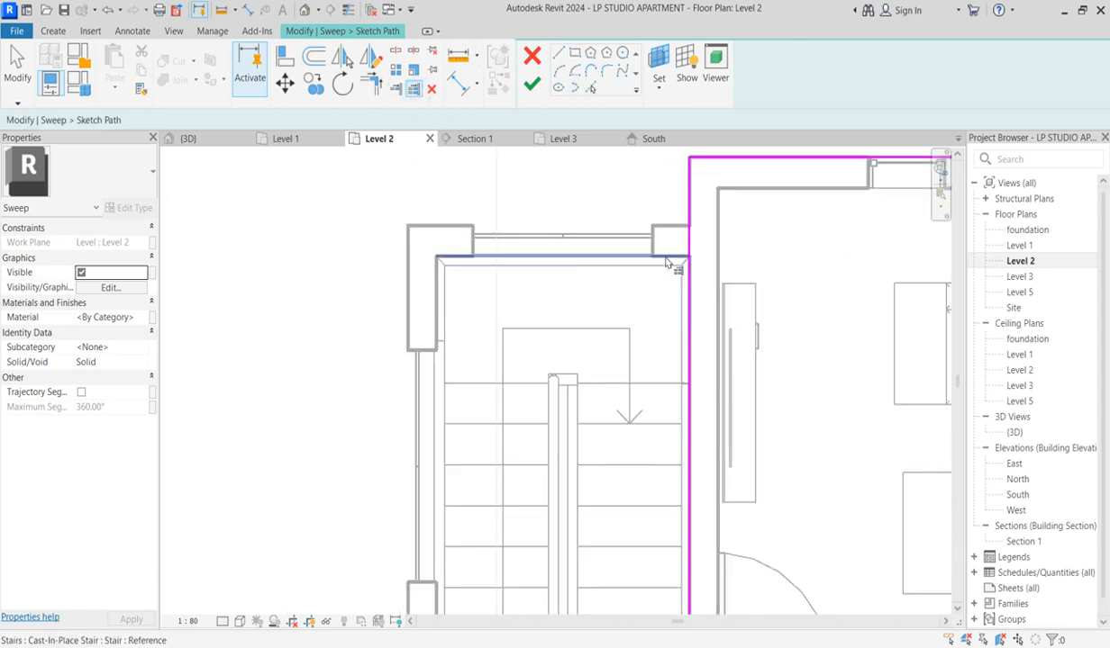
left_click(670, 229)
left_click(687, 201)
scroll(688, 200, "down", 4)
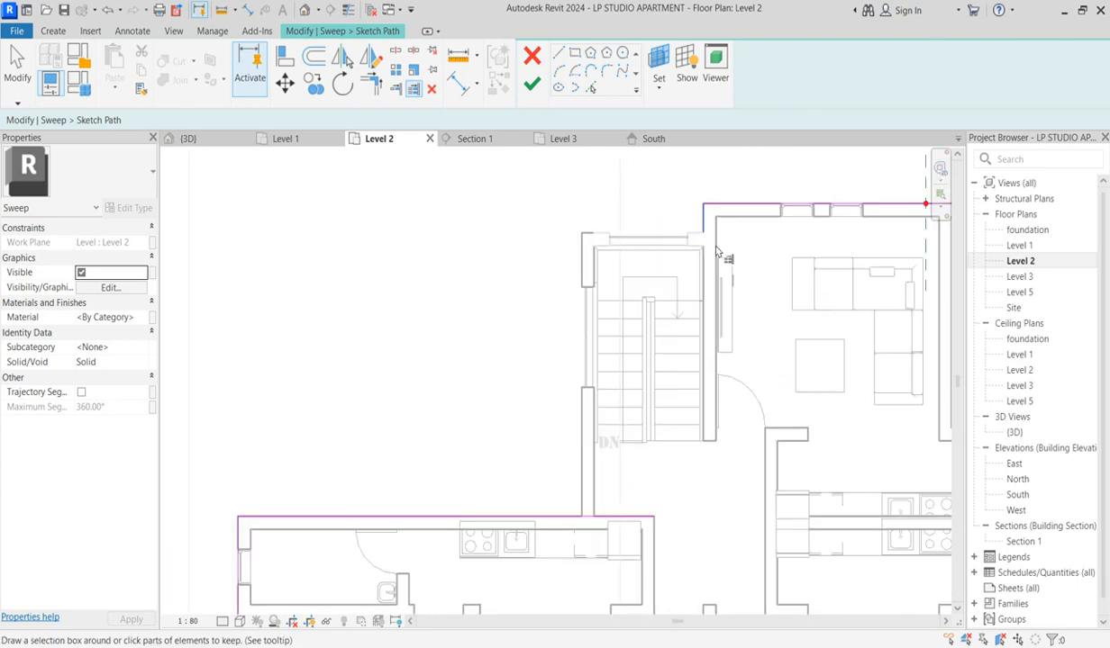
scroll(496, 450, "up", 4)
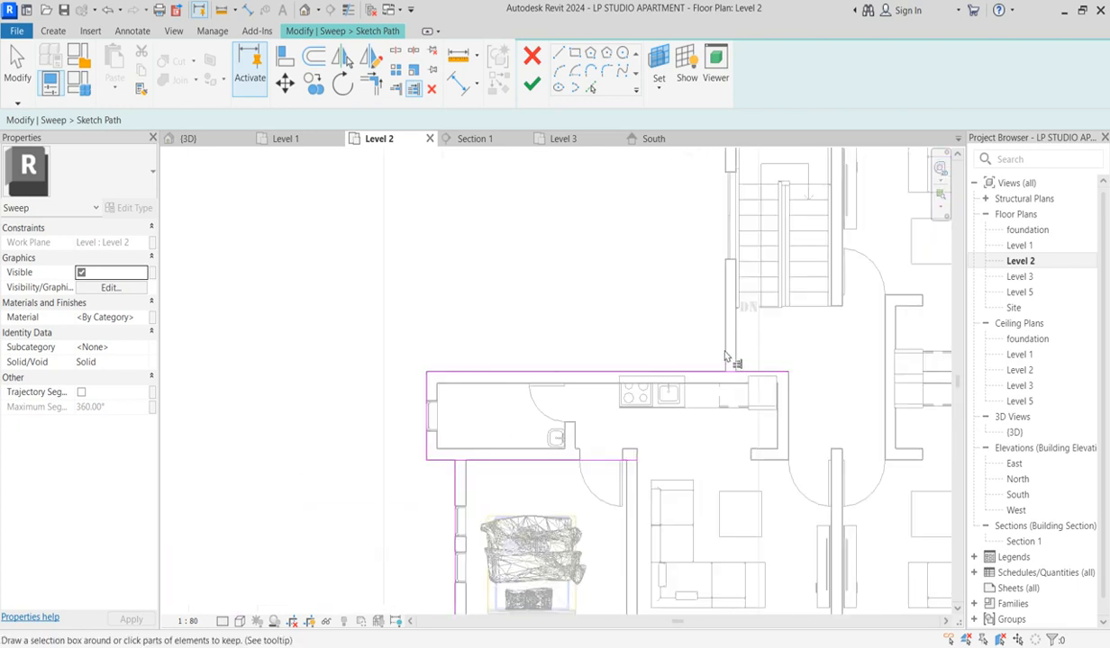
left_click(727, 354)
left_click(635, 371)
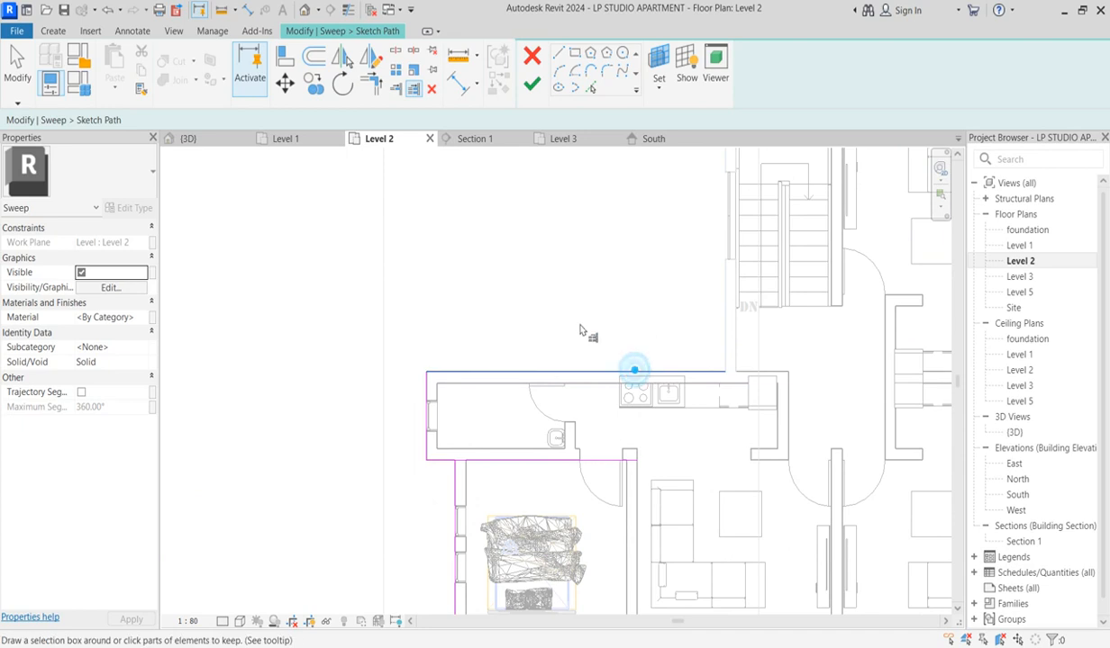
scroll(580, 326, "down", 3)
Trim the overlapping path lines into corners where the east bathrooms project and finish the sweep path
left_click(378, 93)
scroll(656, 446, "up", 5)
left_click(738, 380)
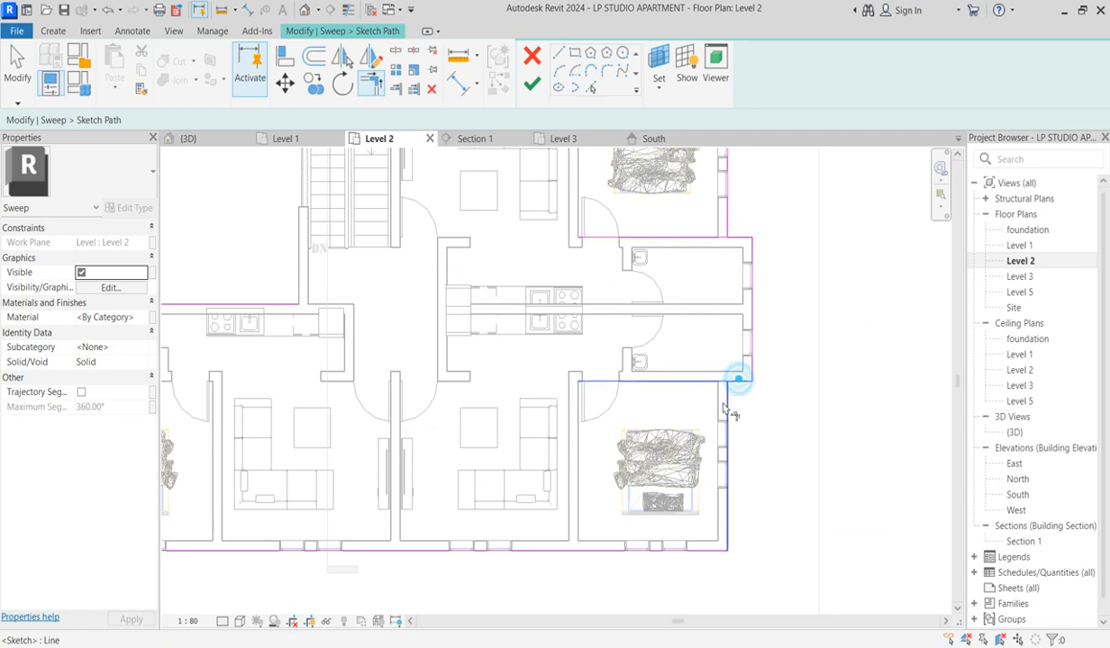
left_click(733, 240)
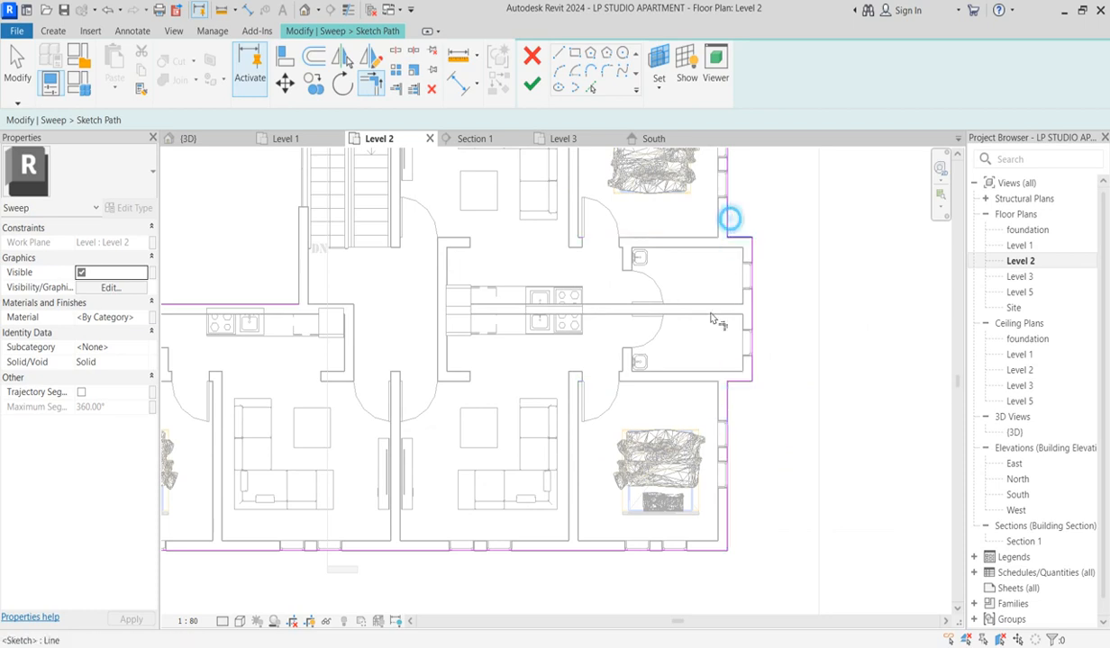
scroll(694, 460, "down", 4)
scroll(635, 291, "up", 6)
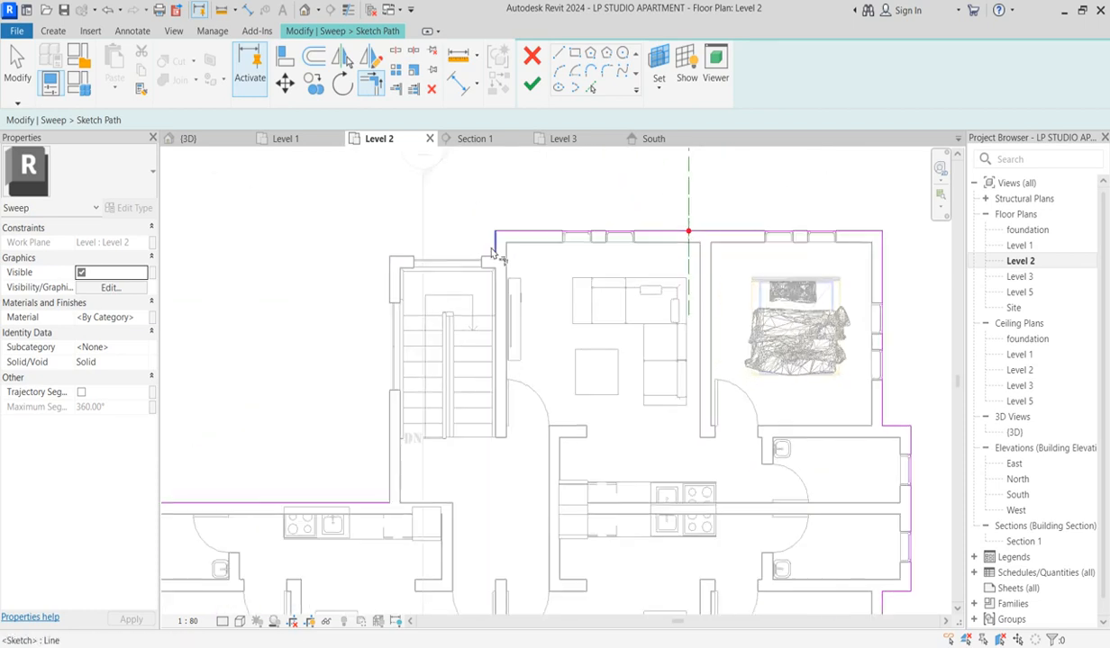
scroll(561, 300, "down", 3)
left_click(532, 83)
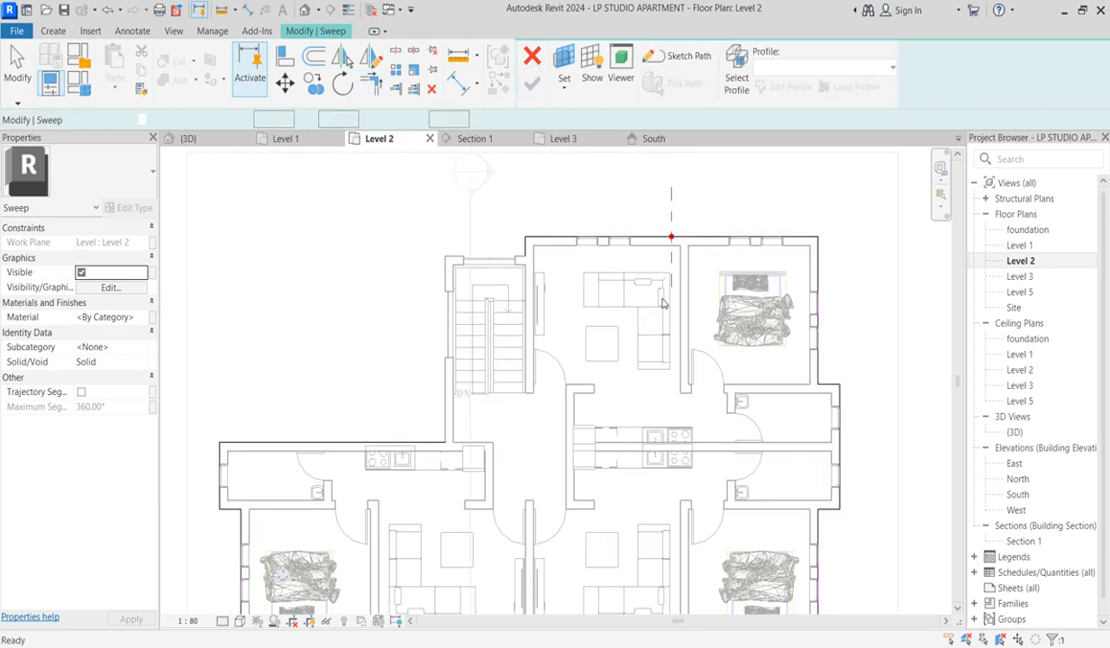
Open the sweep's profile sketch for editing in the West elevation
left_click(787, 90)
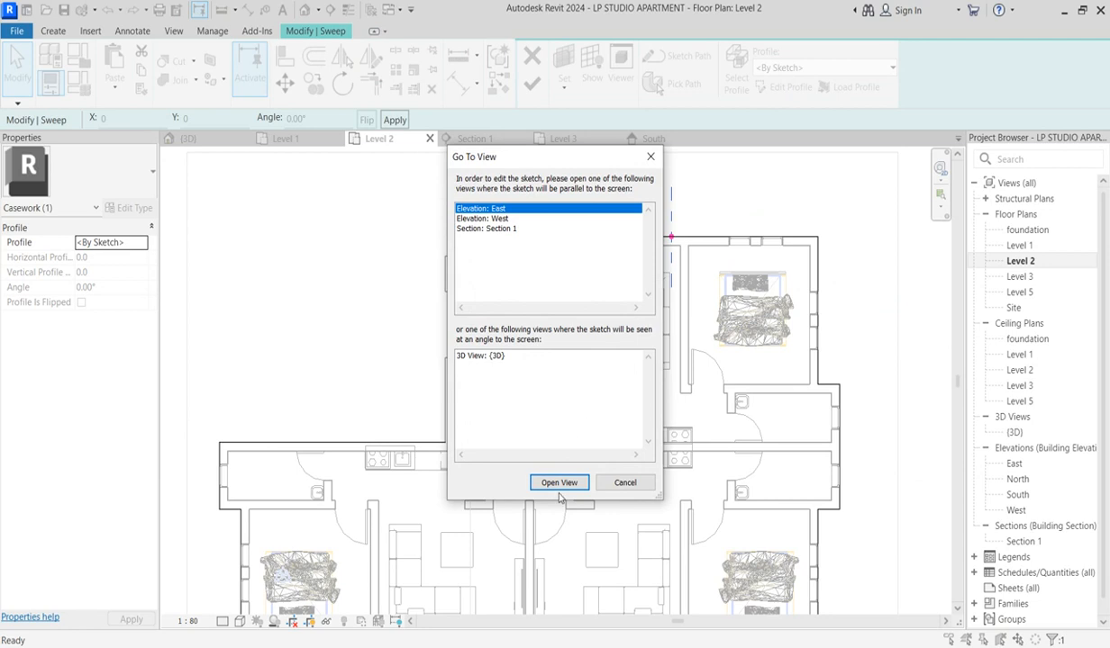
left_click(503, 218)
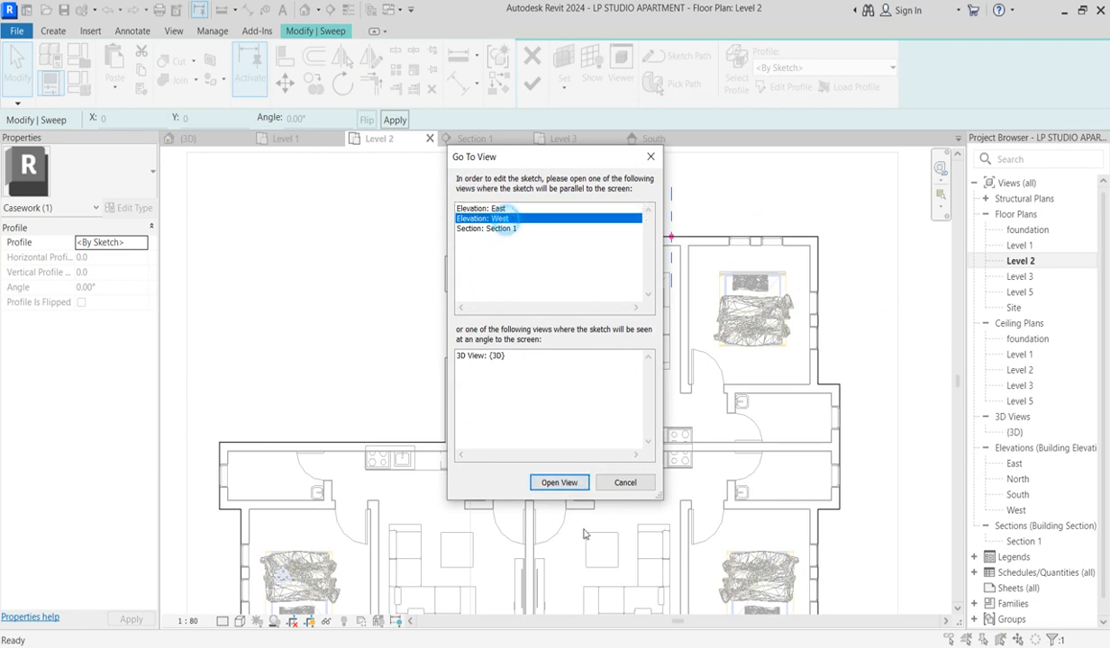
left_click(572, 482)
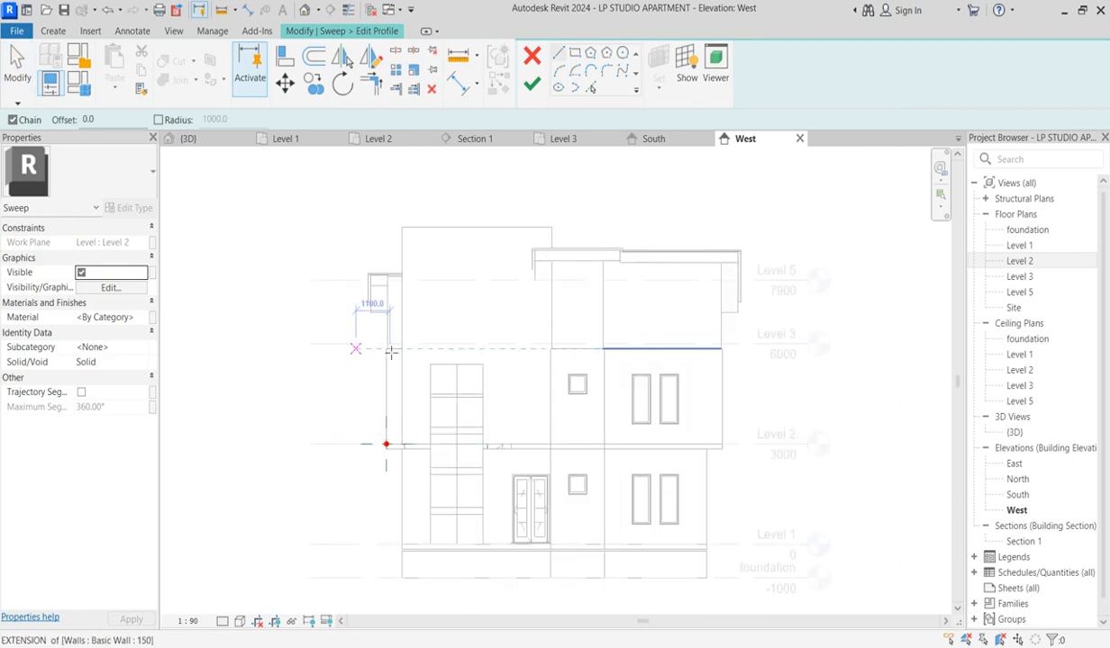
Sketch the profile's 100 mm upright on the upper wall face below Level 3, a 240 mm outward top edge and a 40 mm drop
scroll(398, 348, "up", 2)
scroll(397, 347, "up", 5)
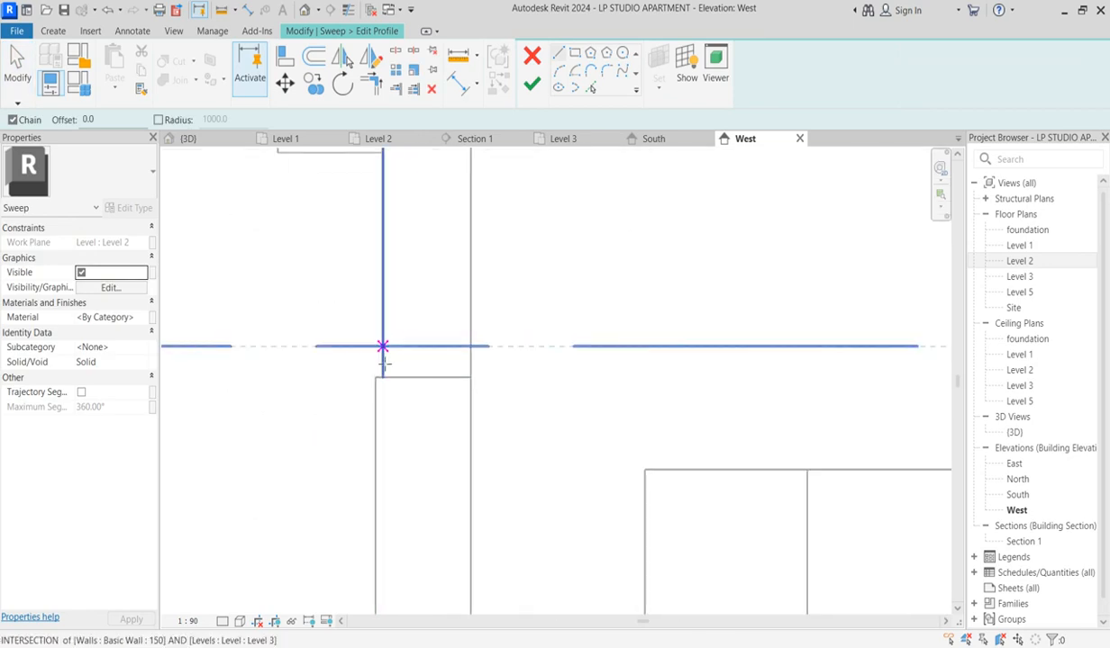
left_click(561, 76)
left_click(556, 51)
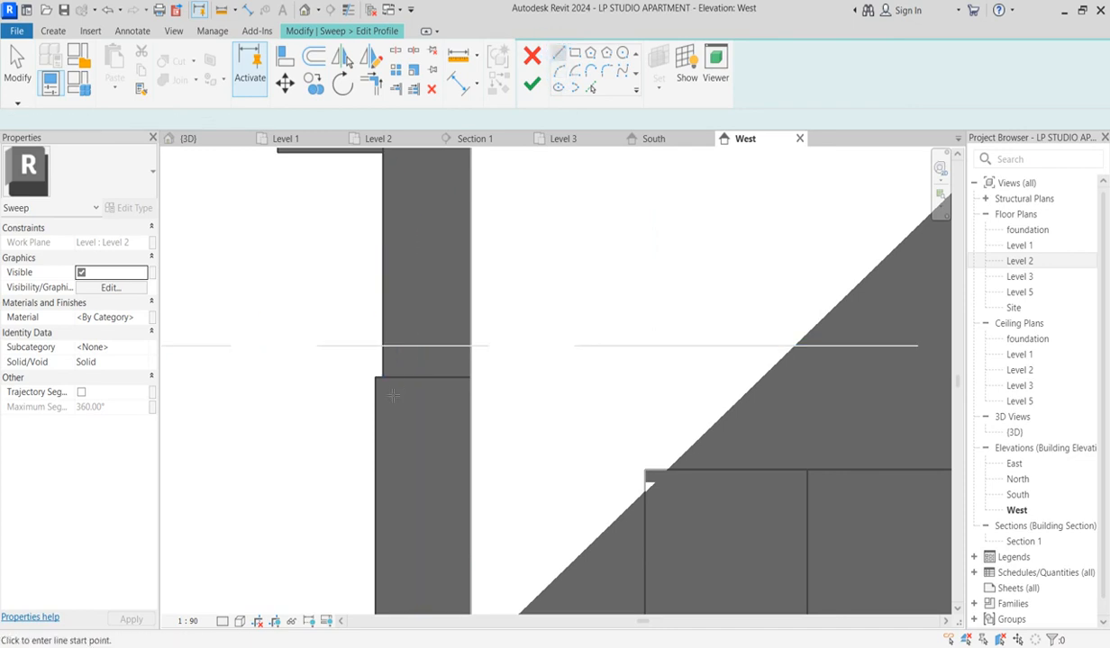
scroll(389, 383, "up", 2)
left_click(385, 371)
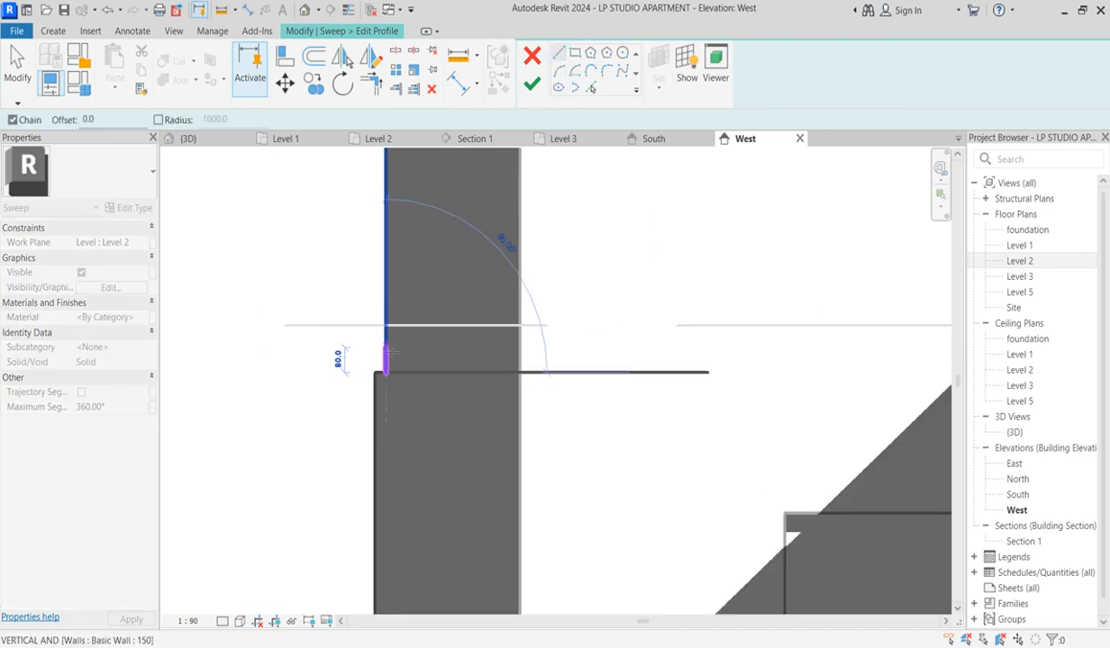
left_click(387, 341)
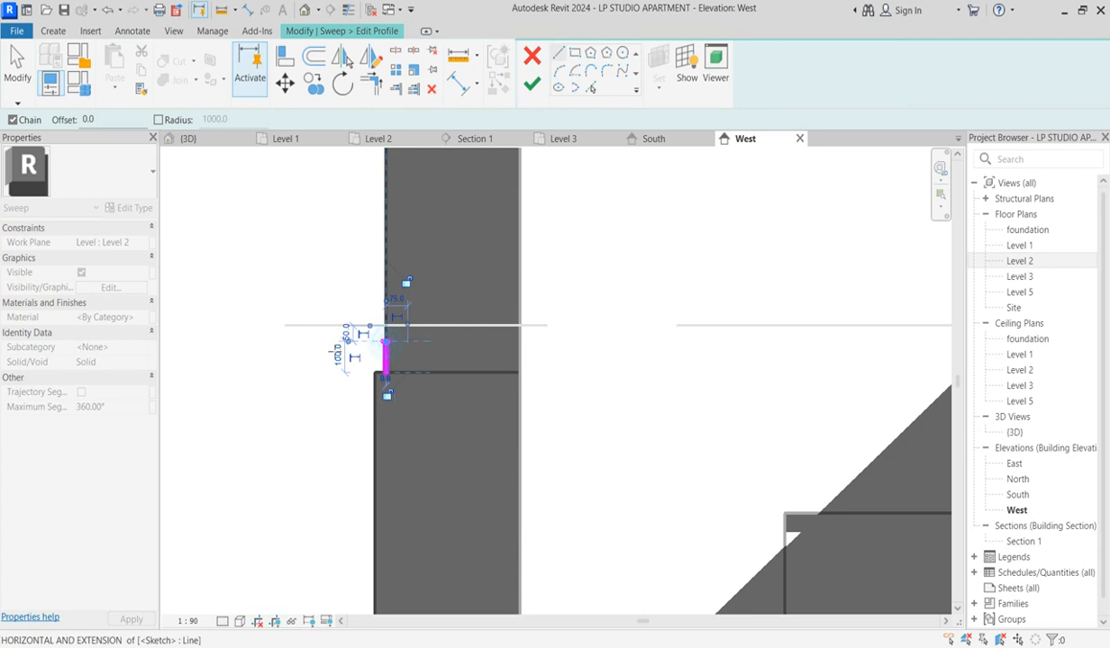
left_click(316, 343)
scroll(316, 347, "up", 2)
left_click(317, 359)
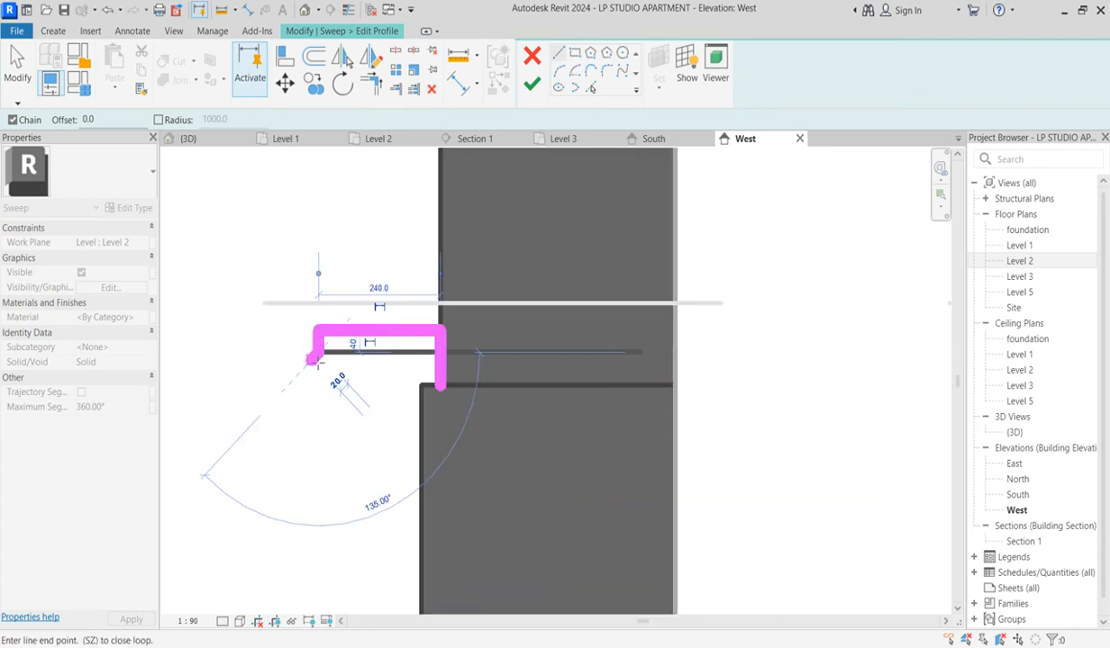
Add an outward-bulging arc about 80 mm high below the short drop on the profile's outer edge
left_click(461, 198)
key("ctrl+z")
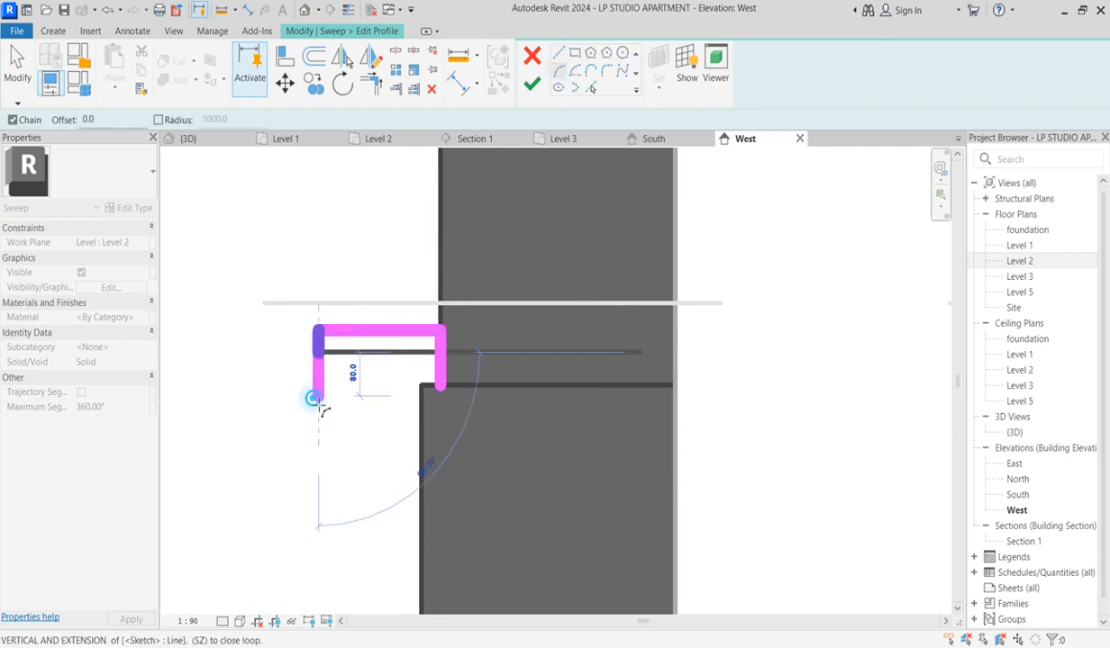
left_click(319, 405)
left_click(300, 385)
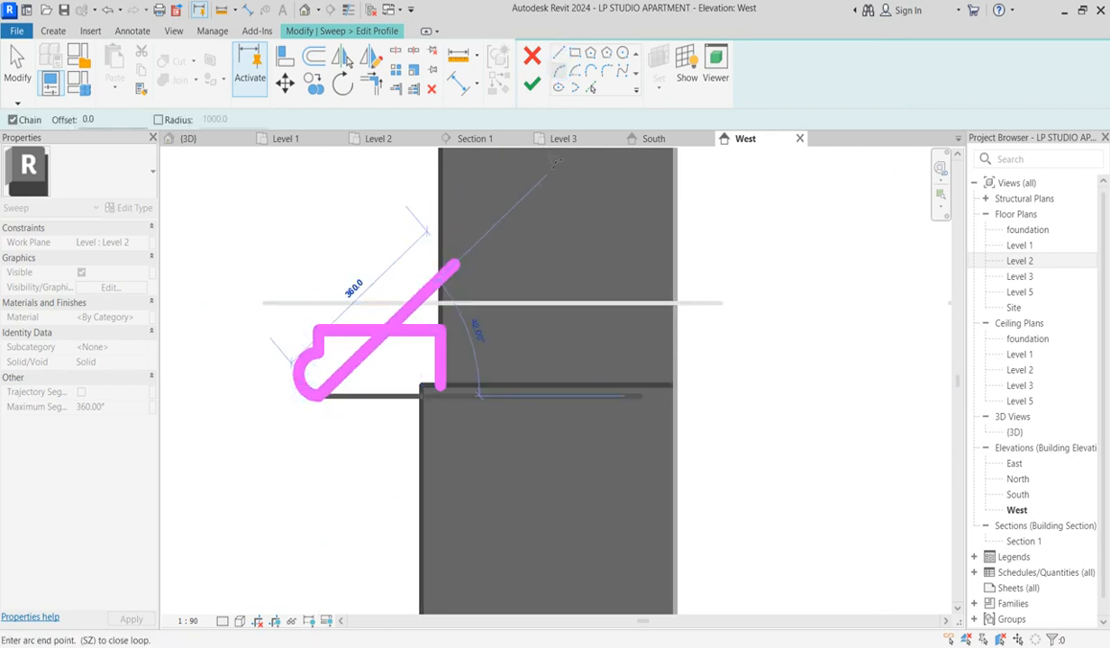
Close the profile with a 100 mm underside line and a downward step against the lower wall face, ending at the upright's base
left_click(559, 56)
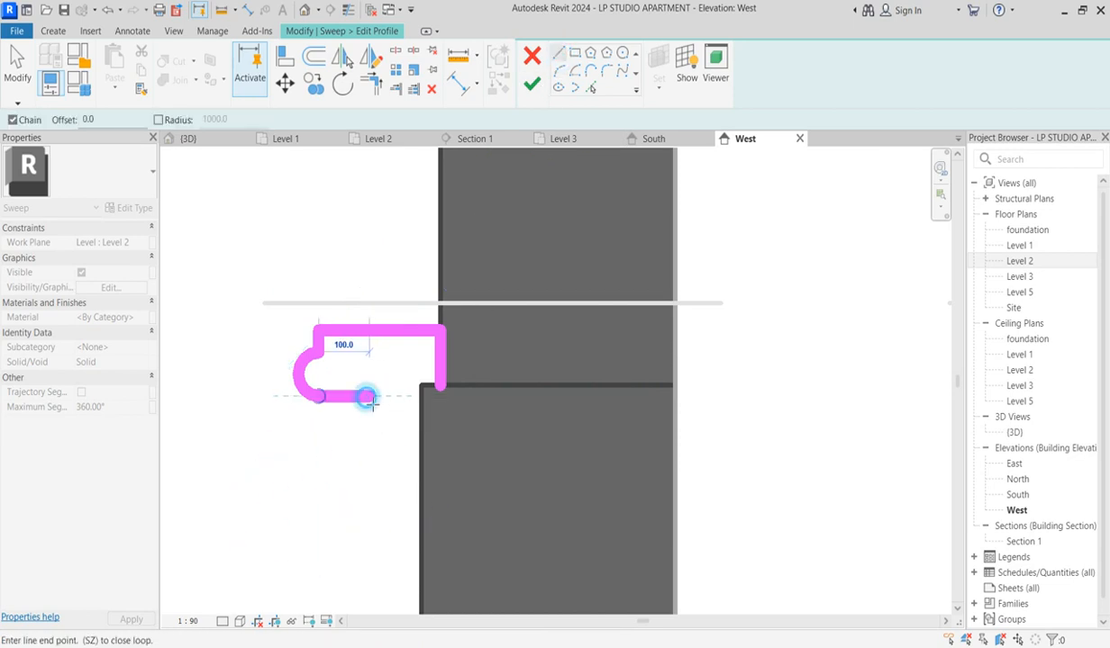
left_click(367, 397)
left_click(370, 429)
left_click(421, 429)
left_click(420, 386)
left_click(440, 386)
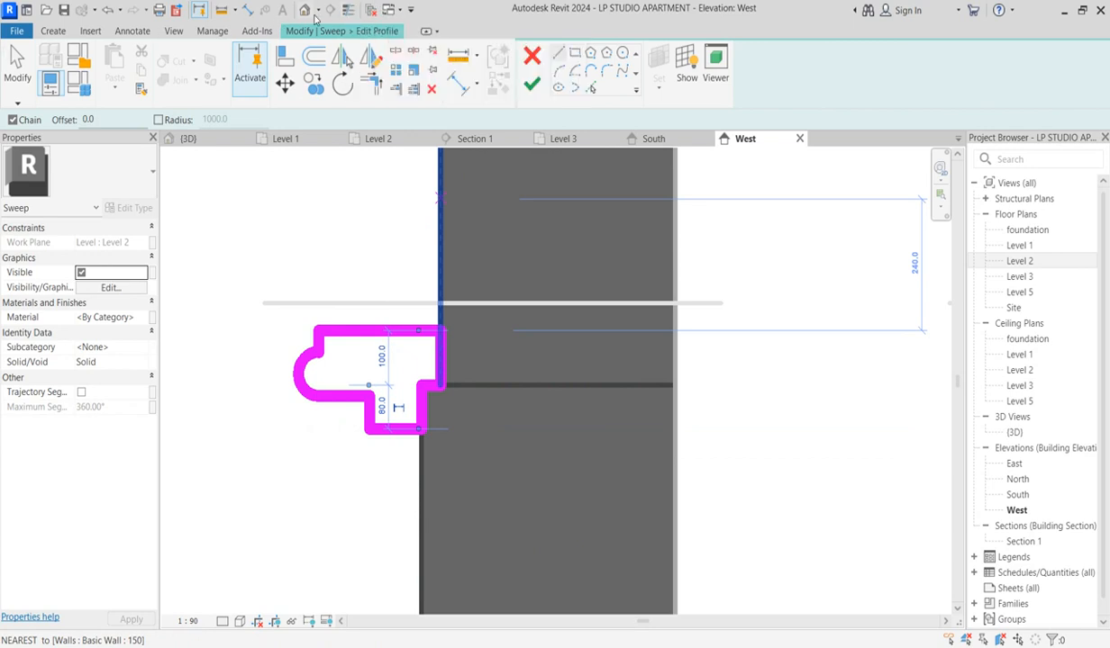
Turn on thin line display and check the coping profile's outline against the wall
left_click(349, 10)
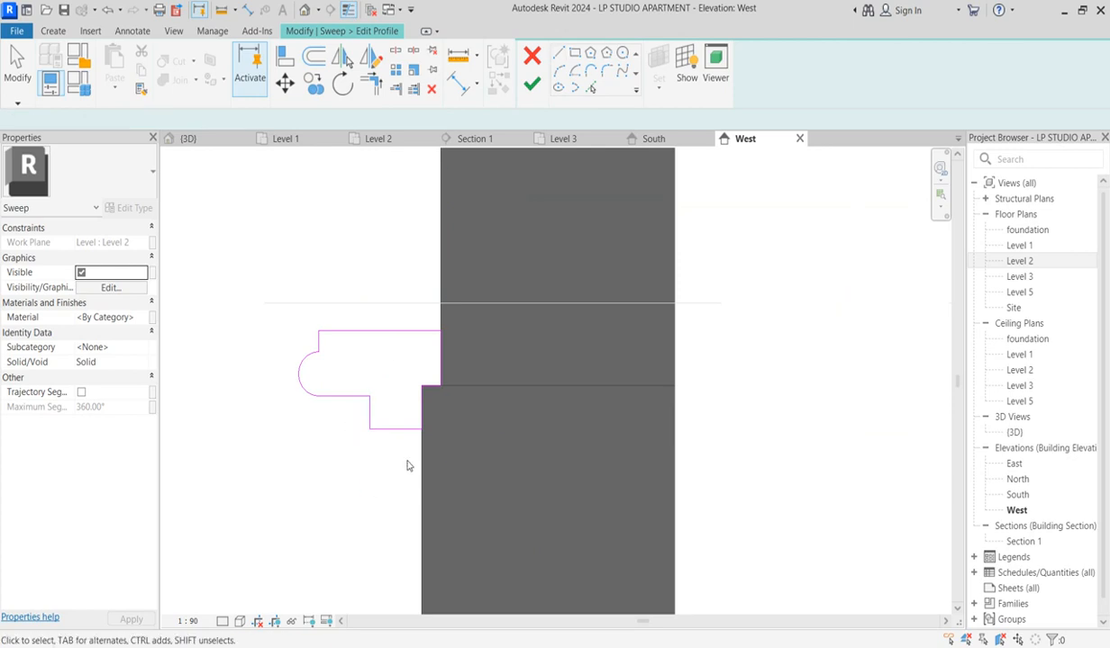
scroll(419, 431, "up", 2)
scroll(461, 286, "down", 1)
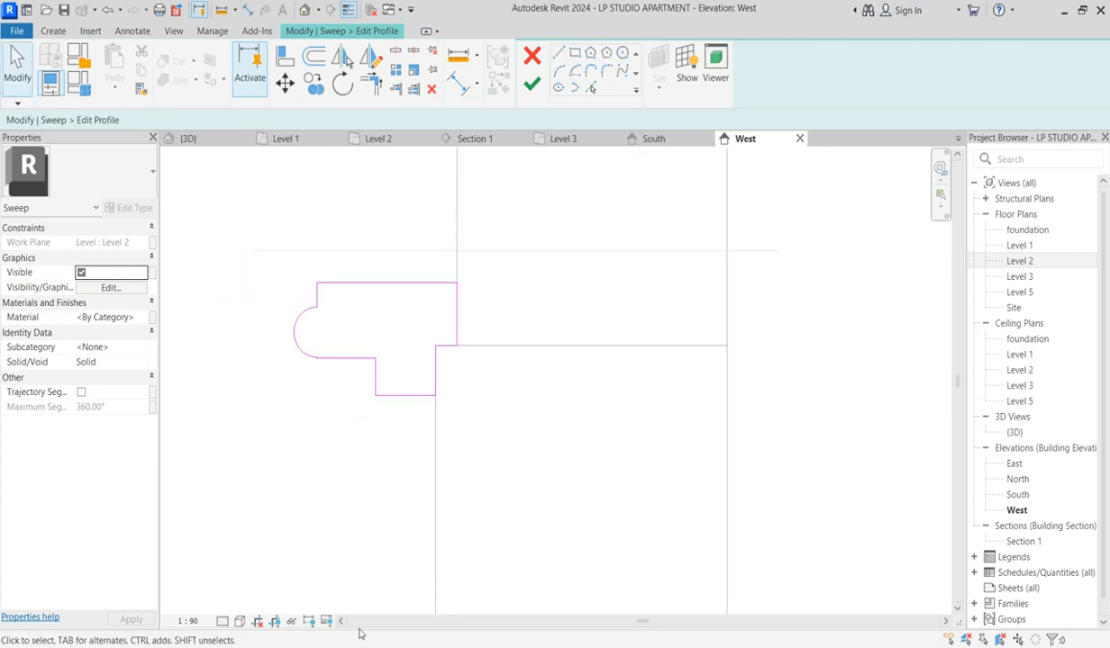
scroll(469, 306, "down", 5)
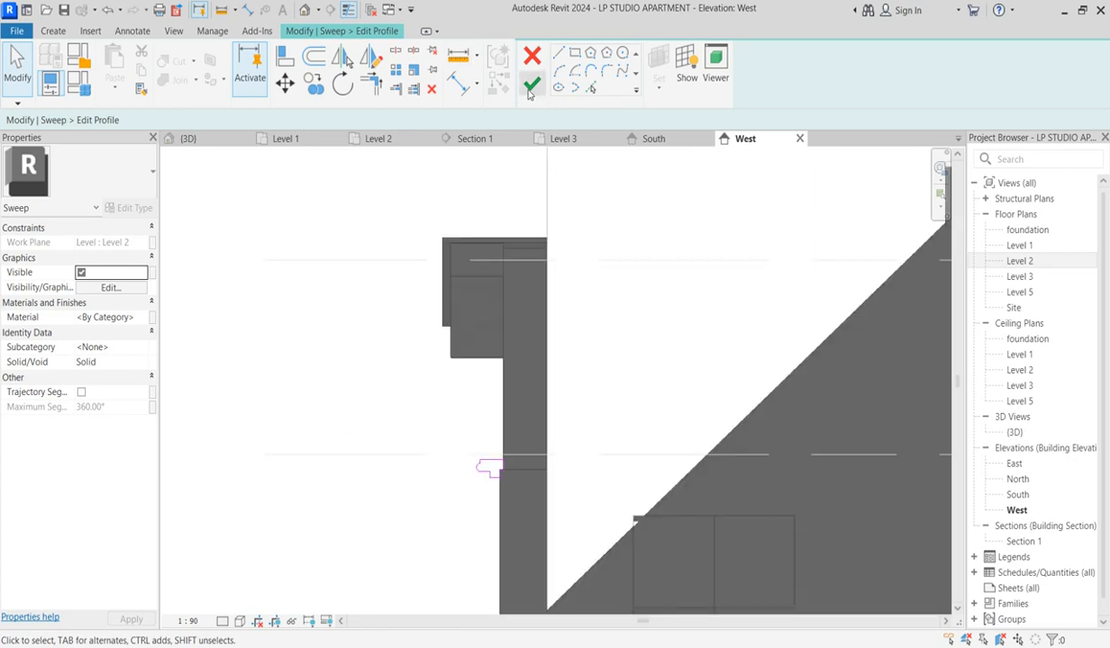
Accept the profile and the sweep, and finish the in-place wall coping model
left_click(532, 85)
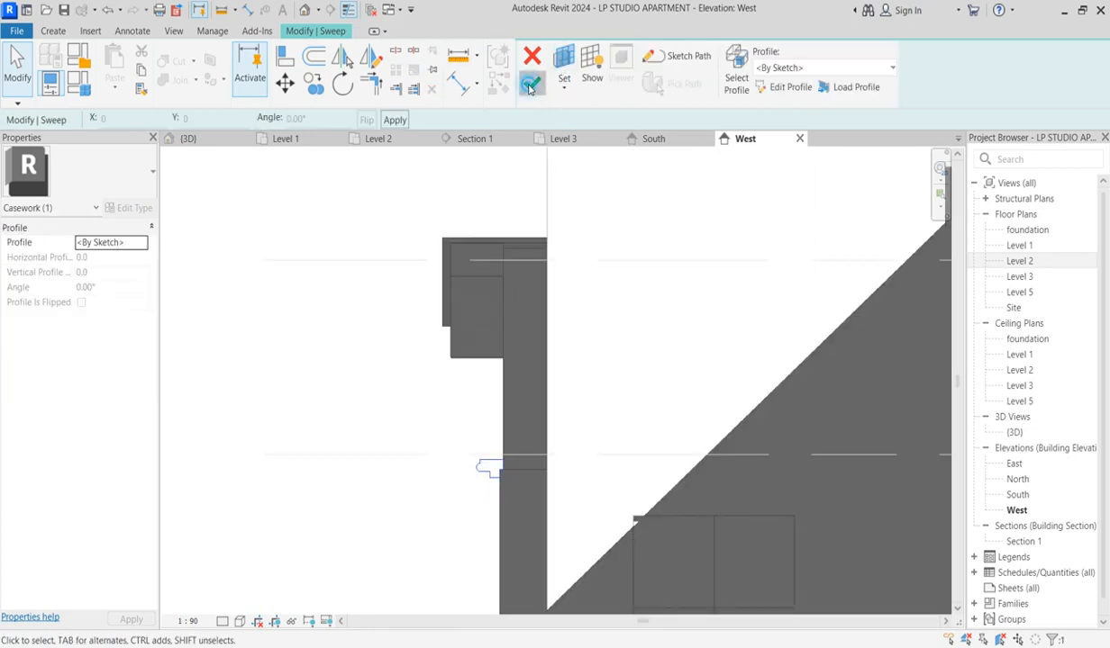
left_click(531, 86)
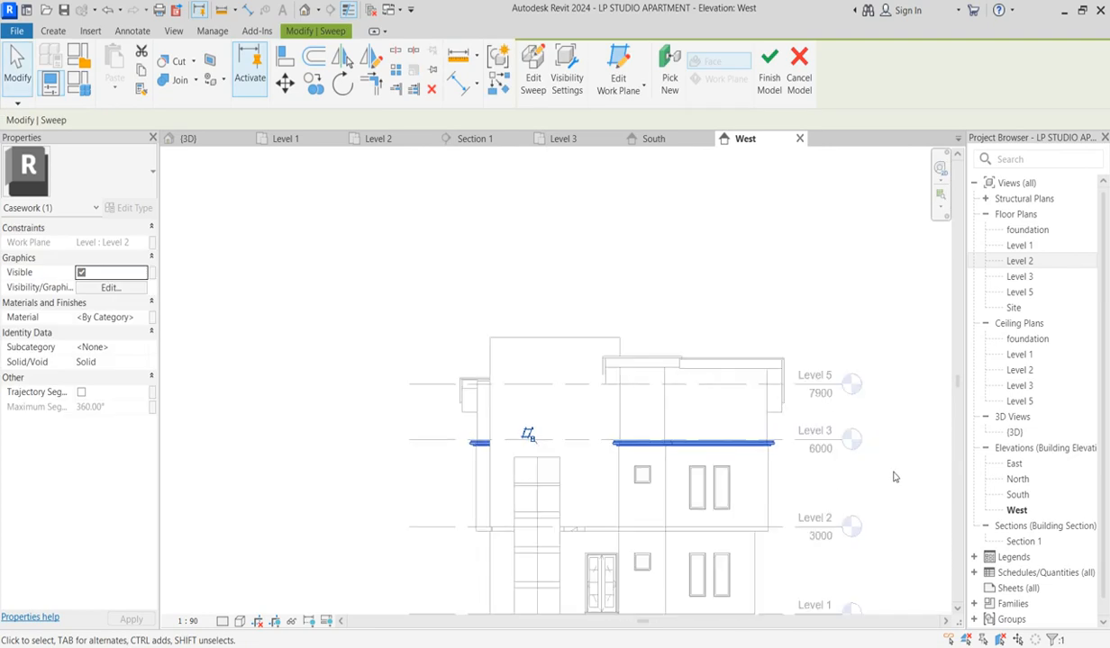
scroll(810, 489, "up", 2)
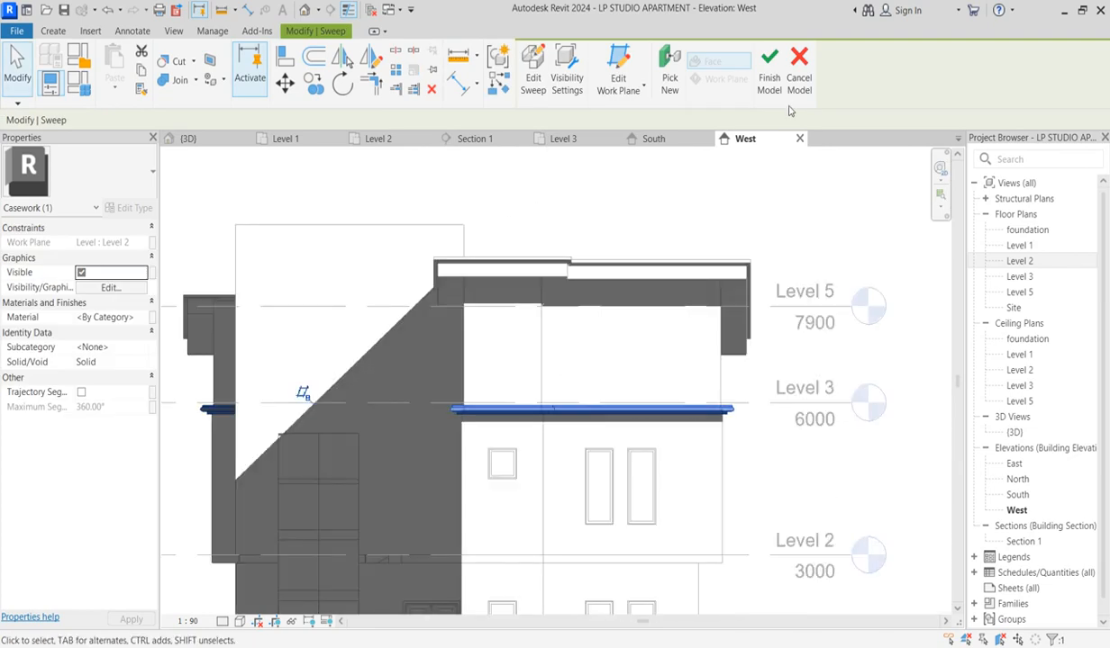
left_click(769, 67)
scroll(755, 440, "down", 3)
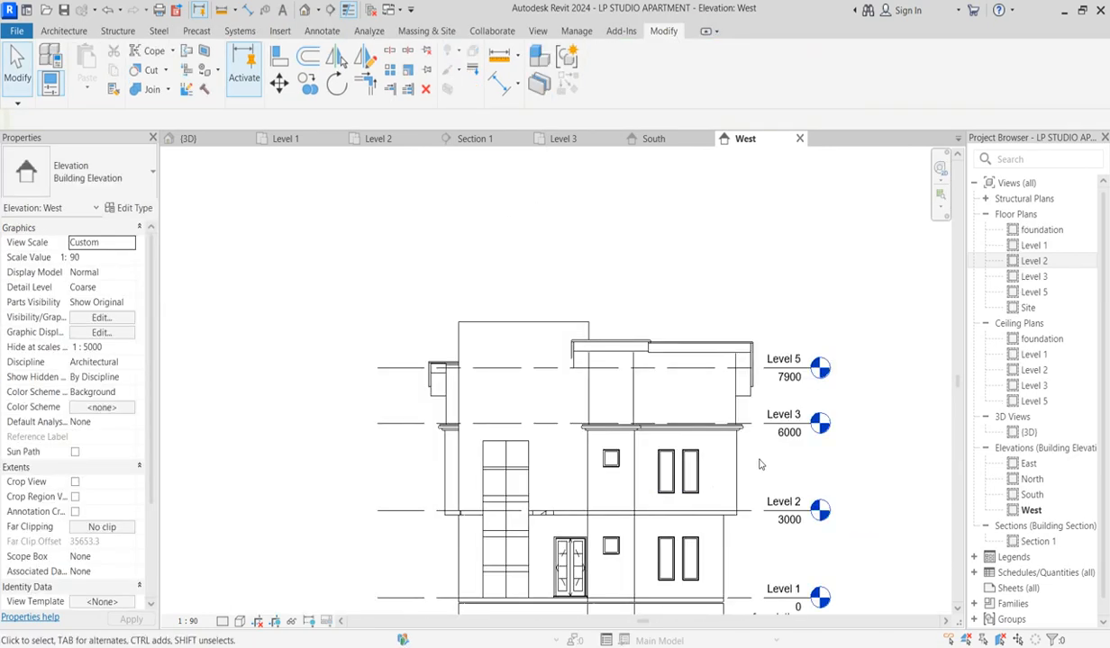
Turn off shadows in the West elevation, leaving the reveal constraints display off
left_click(327, 623)
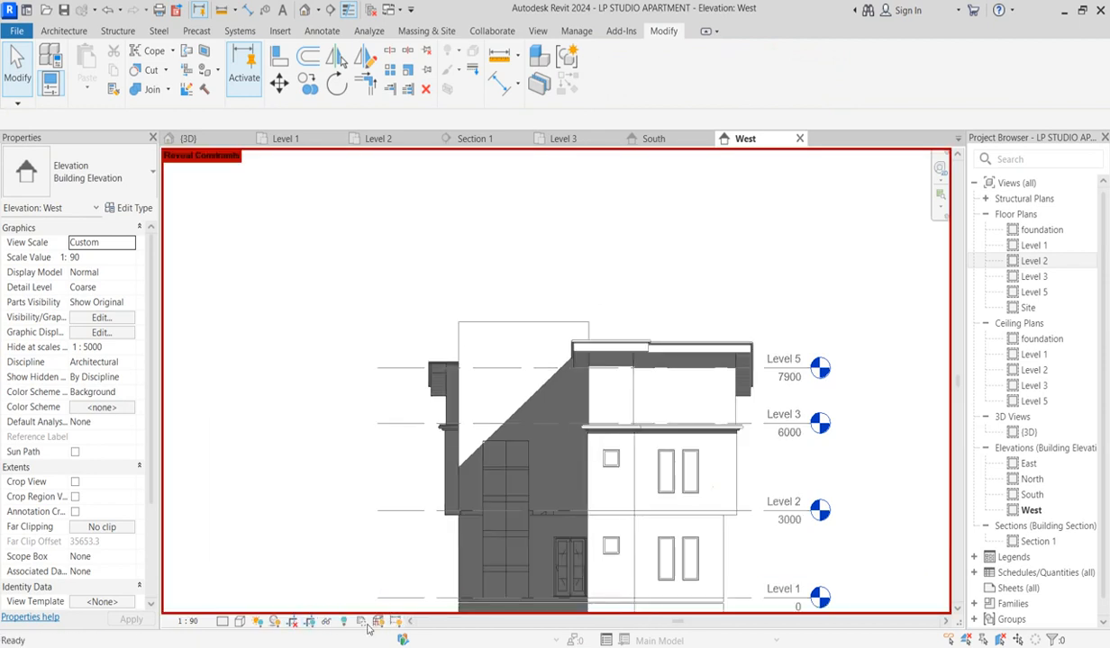
left_click(397, 622)
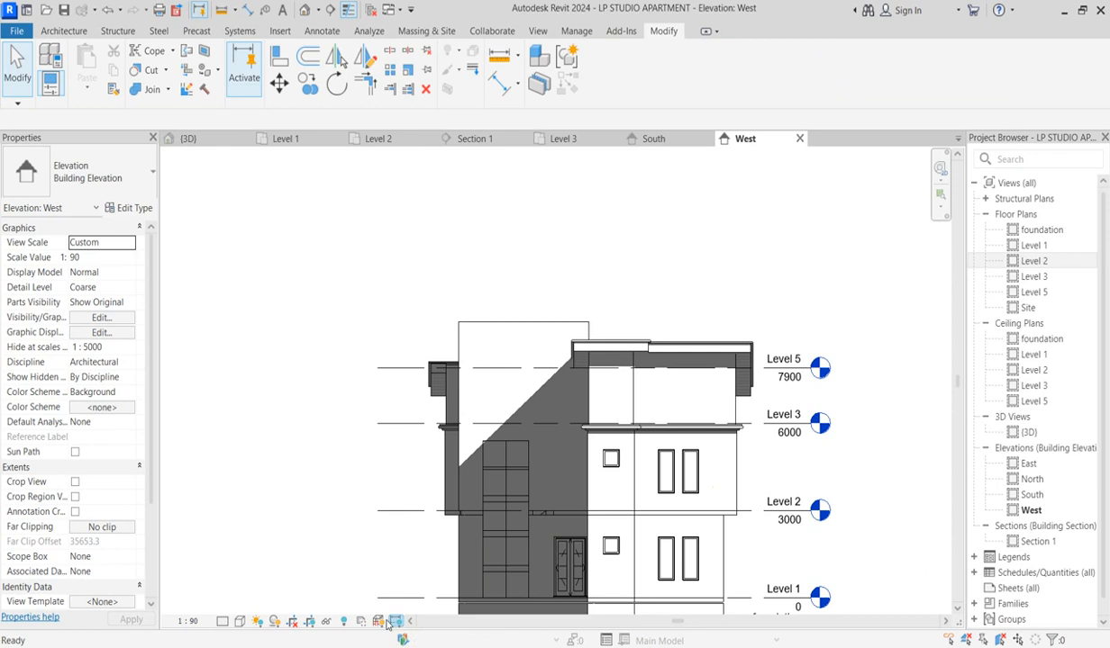
left_click(275, 621)
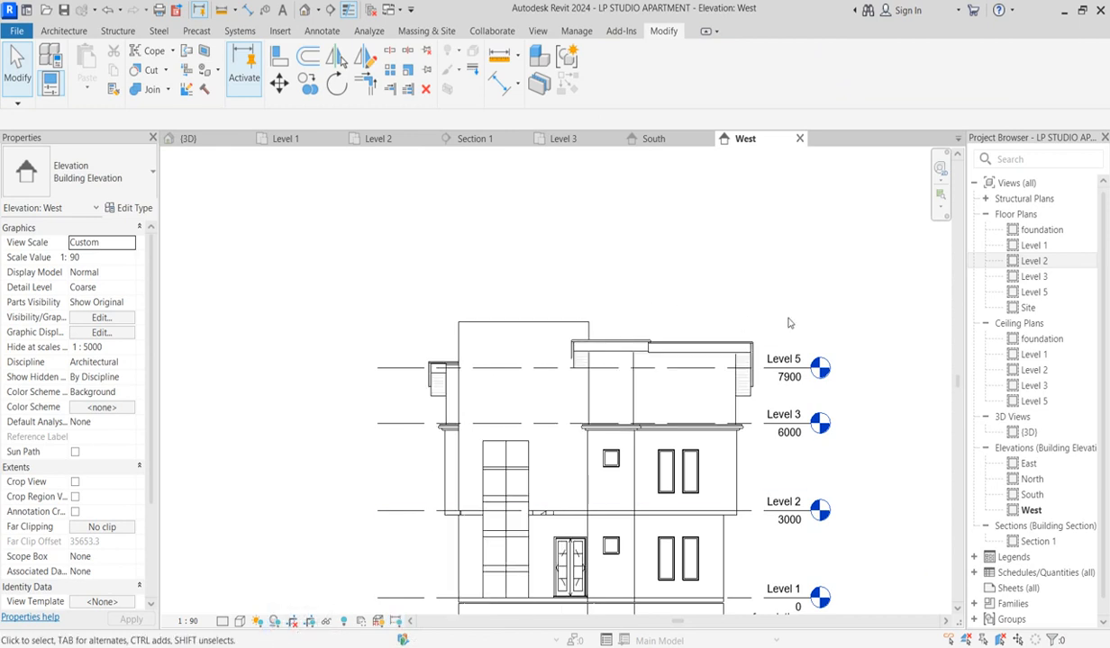
Examine the new wall coping near Level 3 and the roof fascia in the West elevation
scroll(790, 322, "down", 1)
scroll(781, 372, "up", 2)
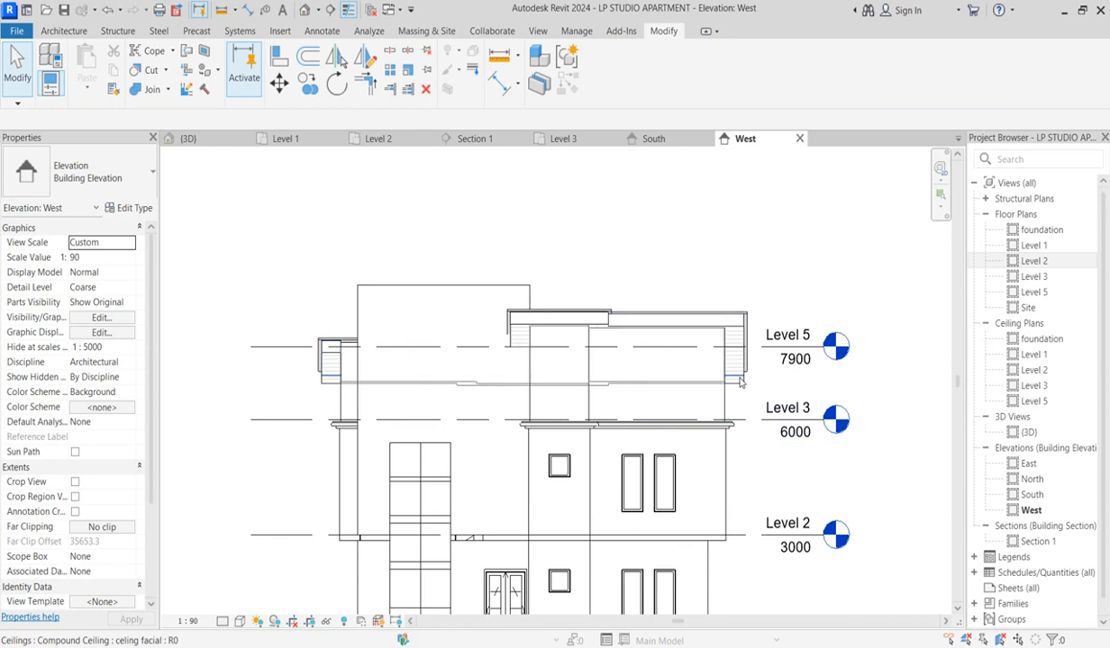
scroll(740, 382, "up", 2)
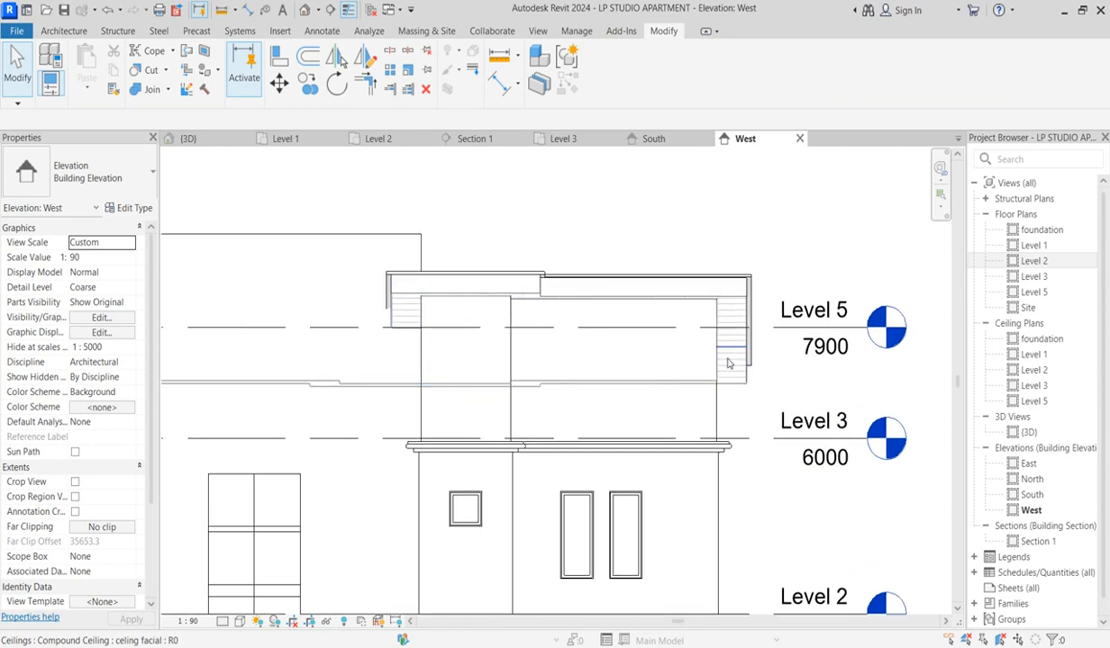
scroll(727, 378, "down", 2)
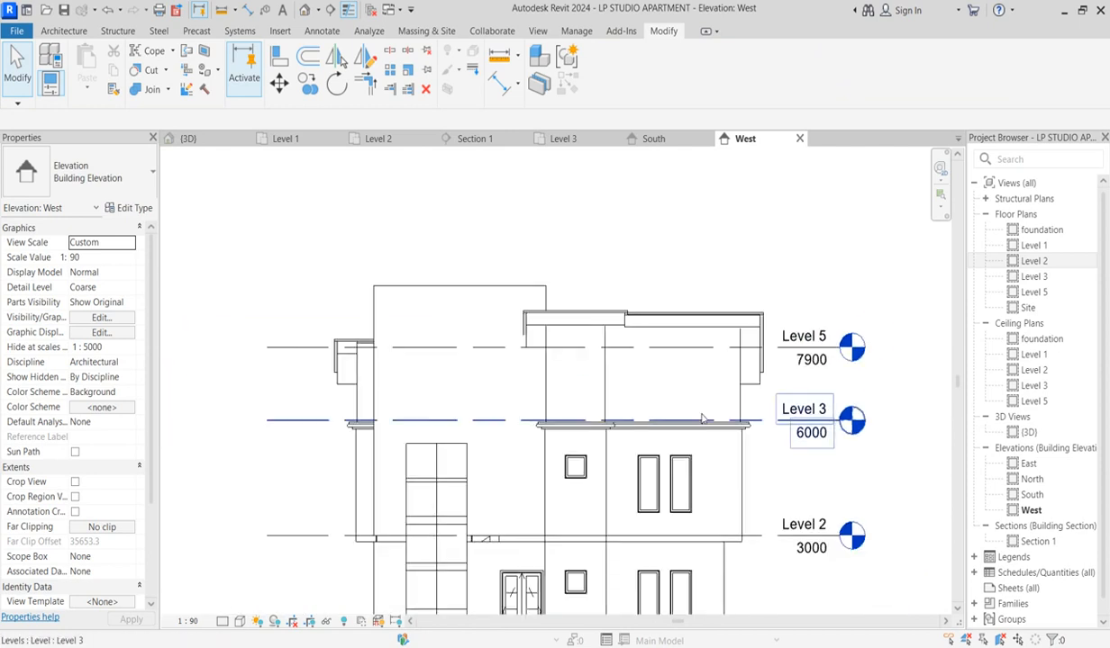
scroll(334, 442, "down", 2)
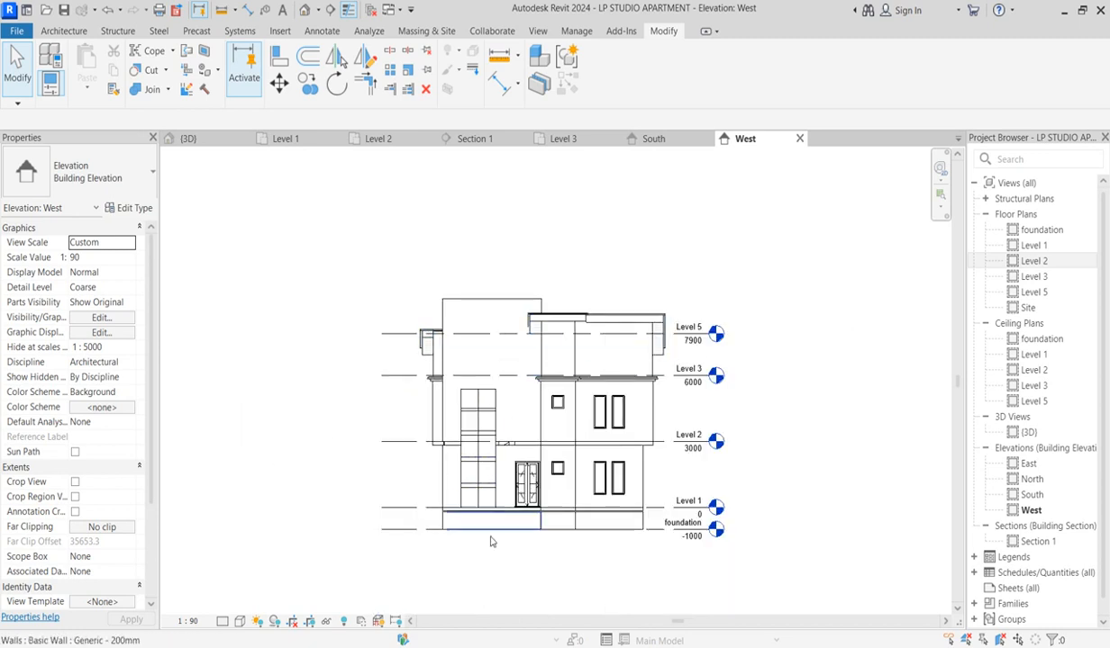
scroll(574, 538, "up", 1)
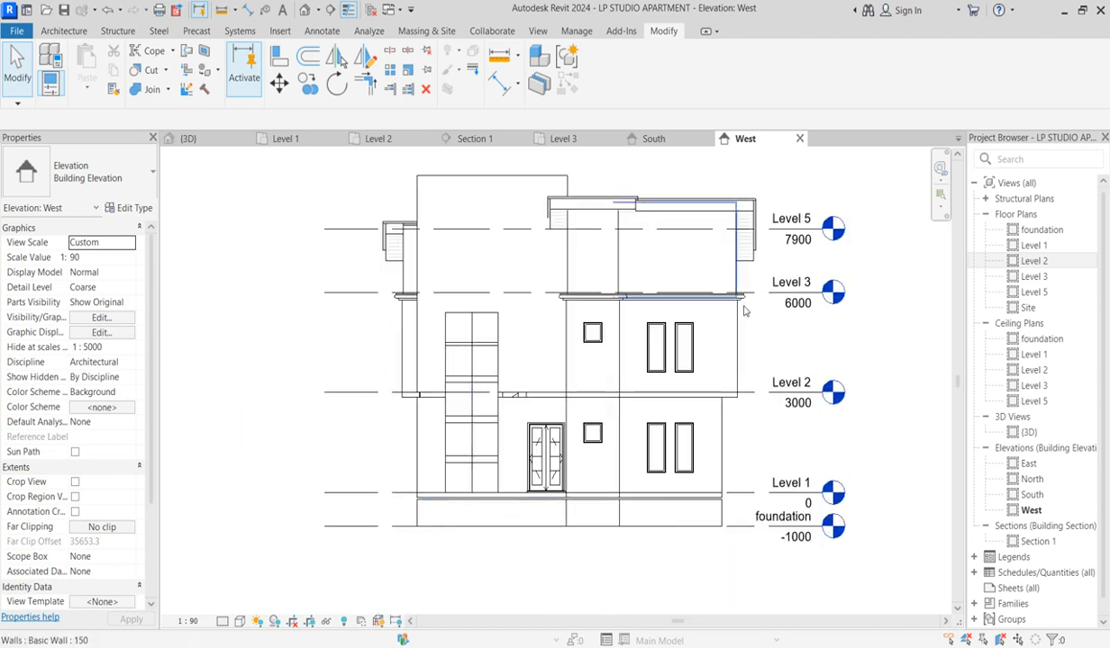
scroll(770, 331, "down", 2)
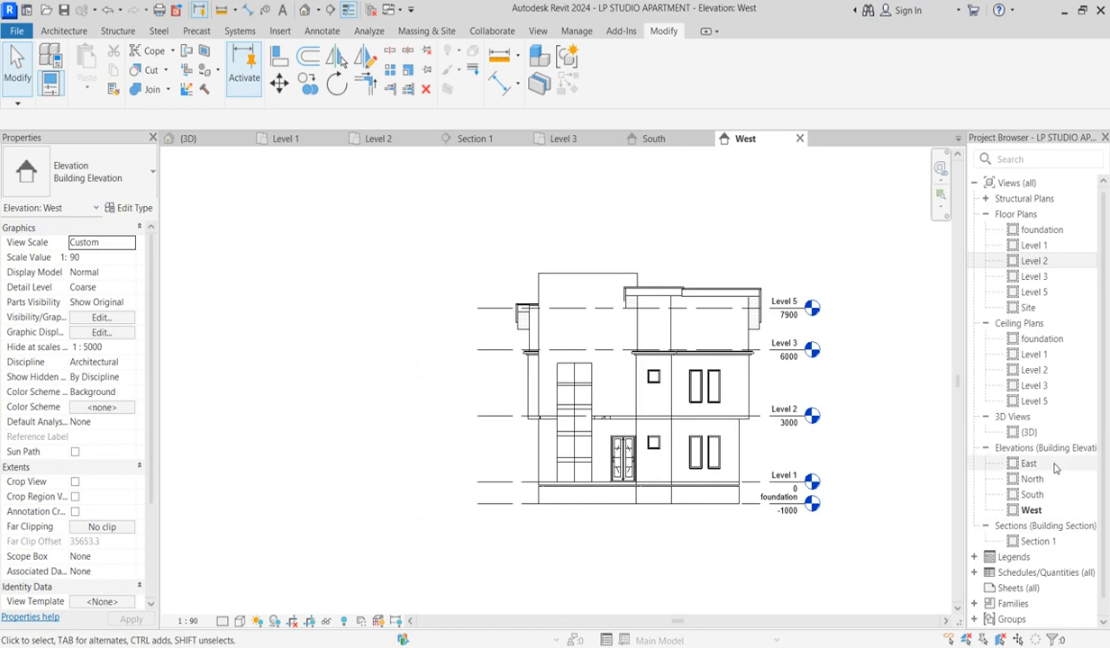
Open the default 3D view and inspect the coping where it ends beside the staircase walls
double_click(1027, 432)
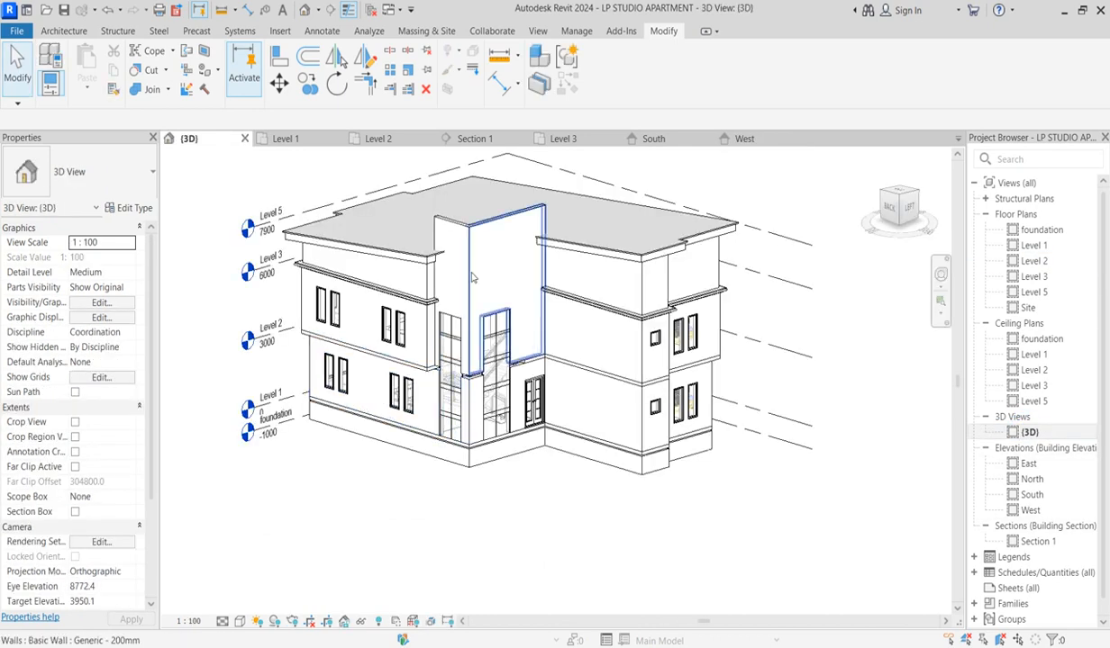
scroll(389, 314, "up", 4)
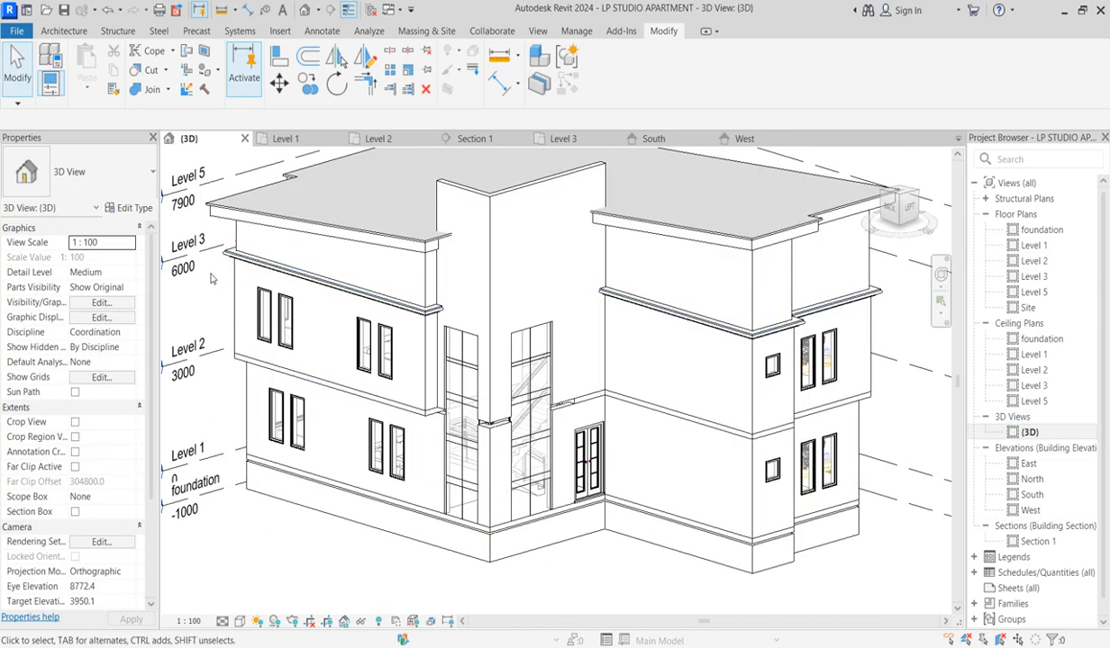
scroll(423, 252, "up", 3)
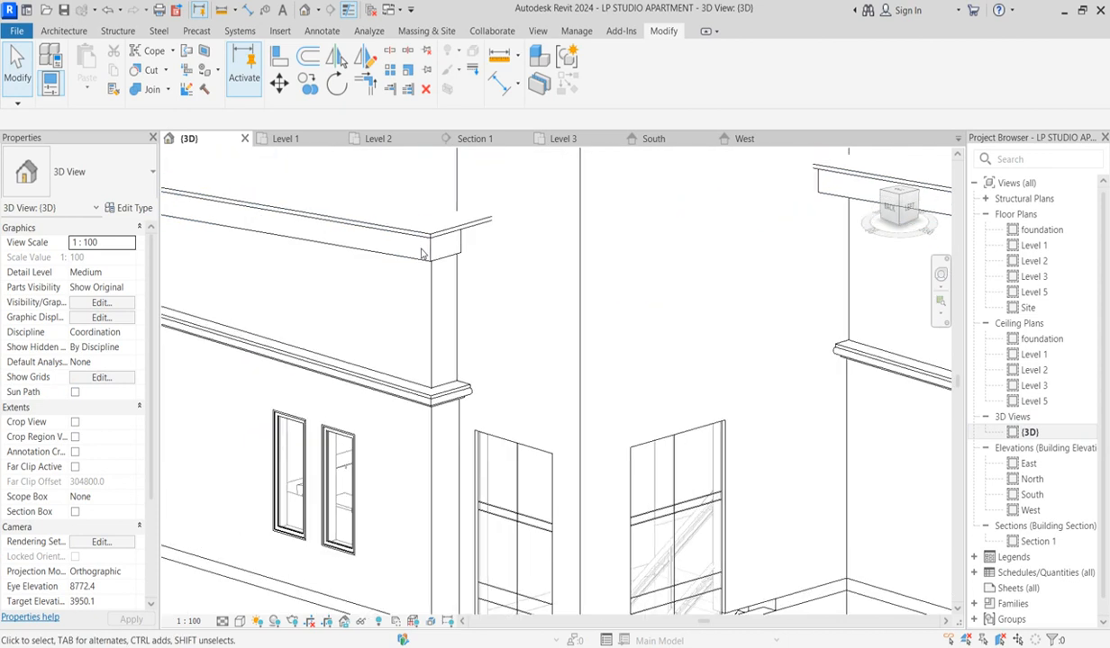
scroll(423, 252, "down", 4)
scroll(465, 479, "down", 3)
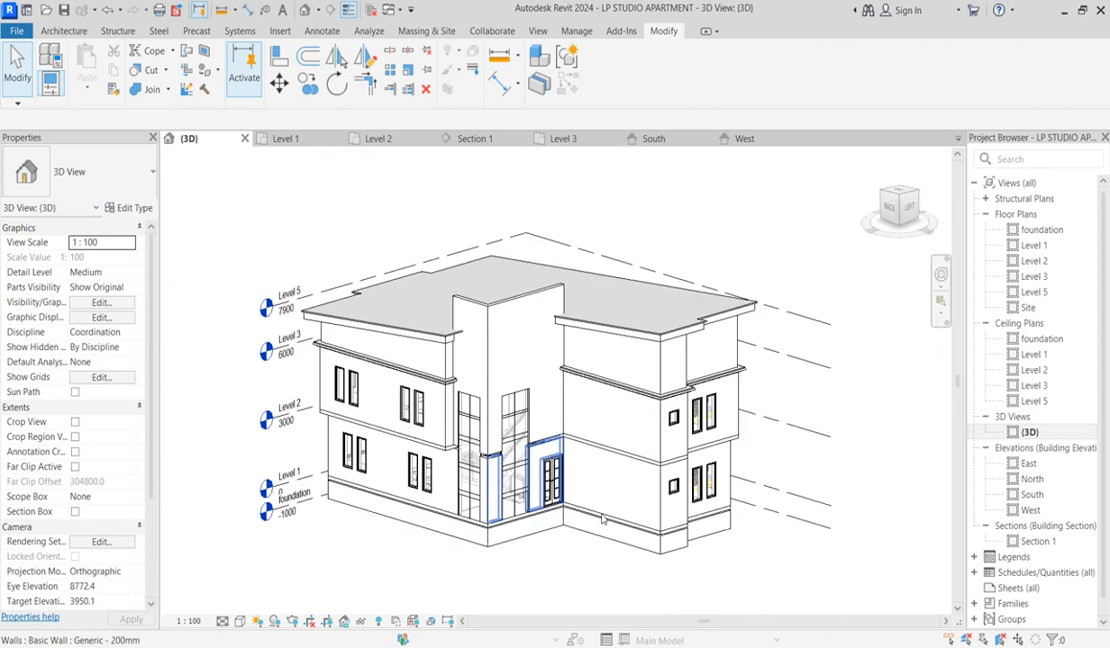
Inspect the staircase's storefront curtain walls, the Level 1 floor slab, and the foundation and ground-floor walls beneath them
left_click(525, 507)
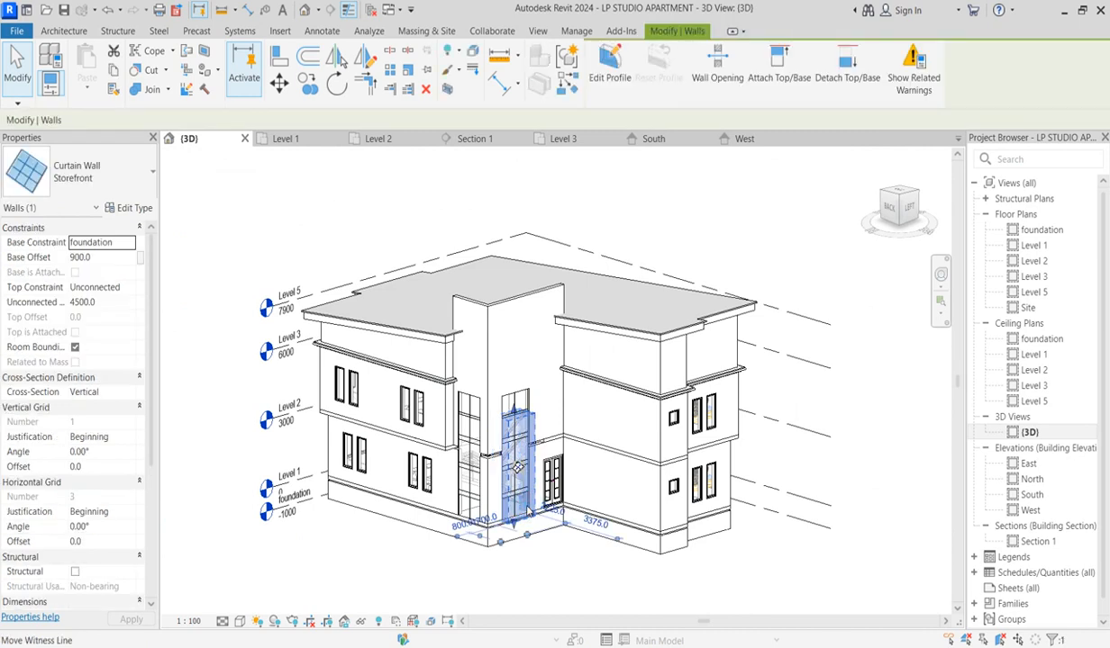
key("Escape")
left_click(463, 497)
key("Escape")
scroll(433, 525, "up", 5)
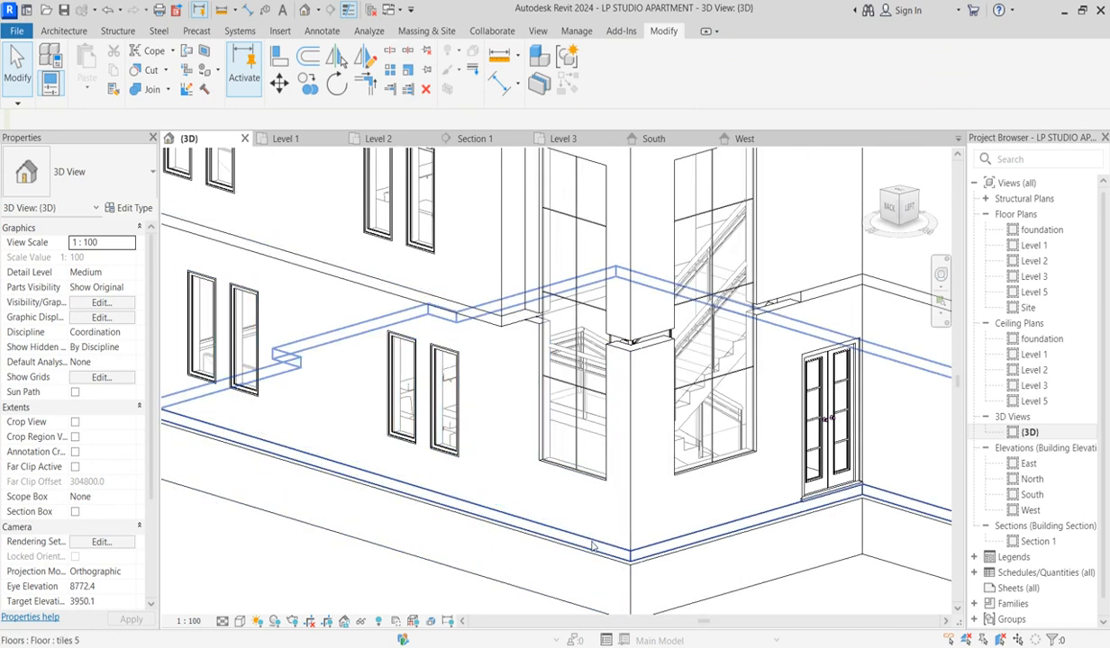
left_click(552, 541)
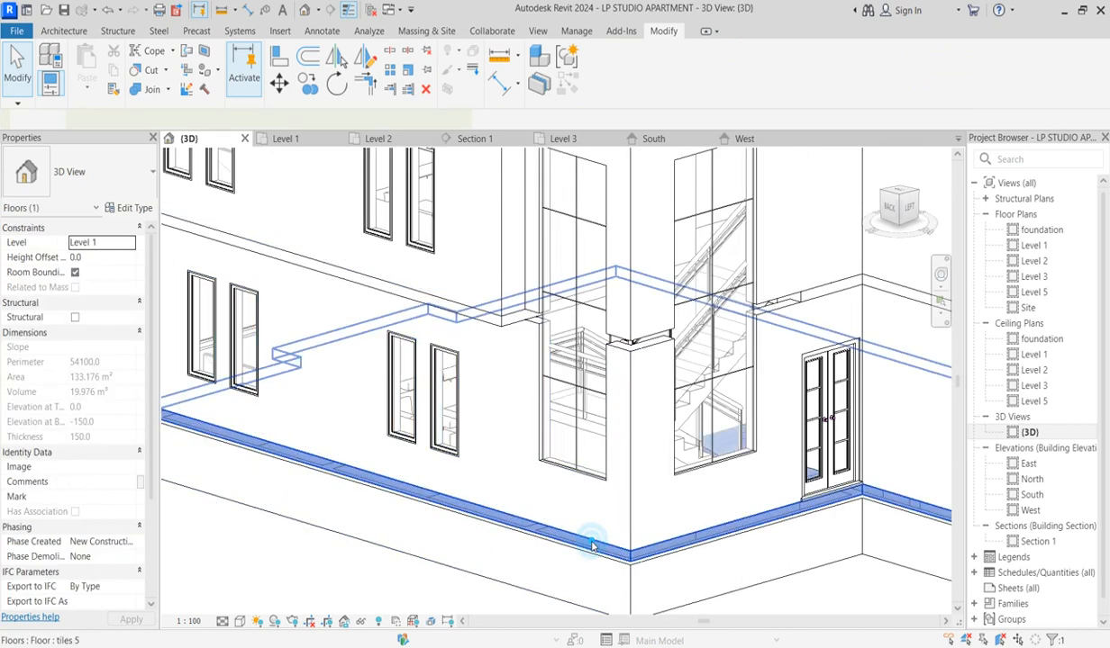
left_click(489, 536)
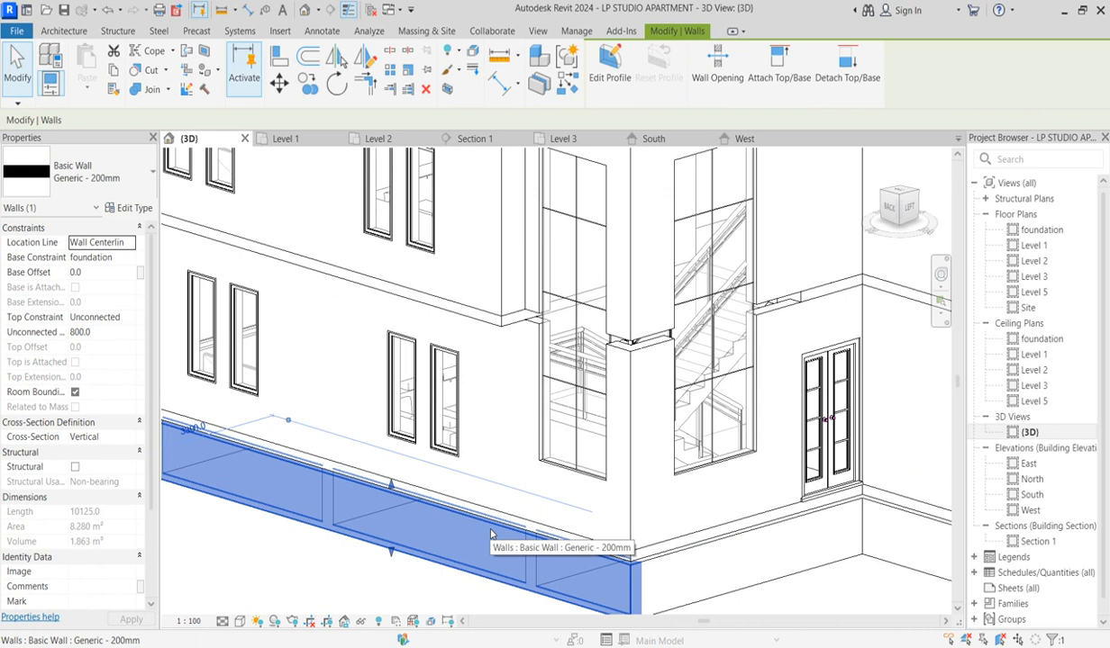
left_click(514, 517)
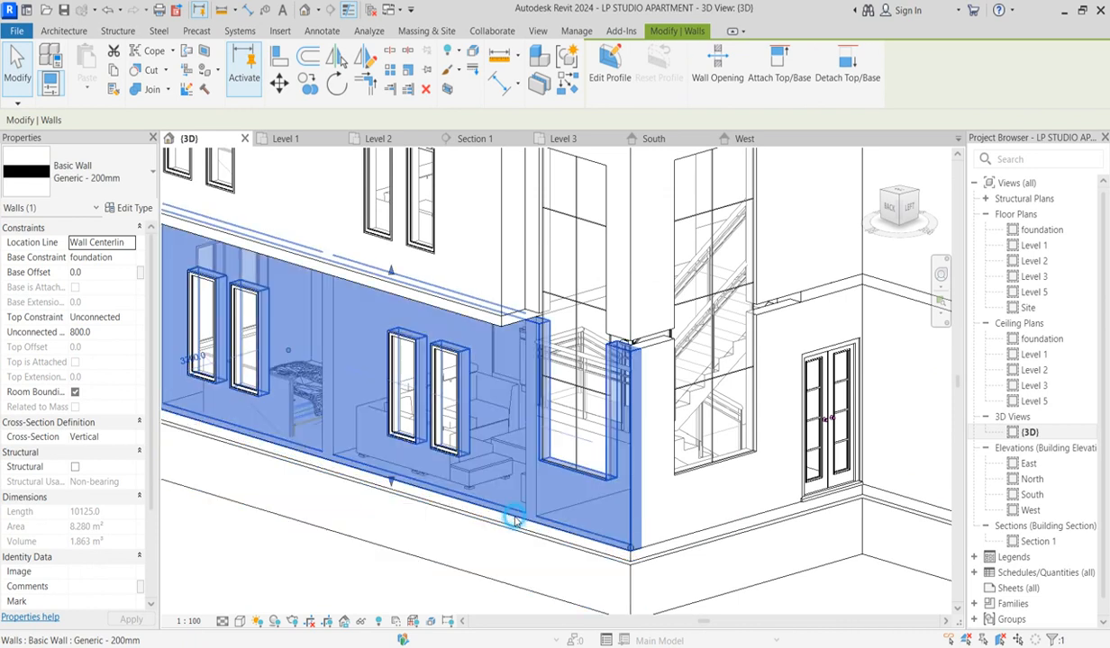
scroll(514, 517, "down", 2)
left_click(747, 598)
Examine the exterior around the staircase tower, including the roof fascia, wall coping, Level 2 floor edge and entrance
scroll(802, 543, "down", 1)
scroll(818, 550, "down", 3)
scroll(621, 477, "up", 2)
scroll(622, 478, "up", 4)
scroll(616, 308, "down", 3)
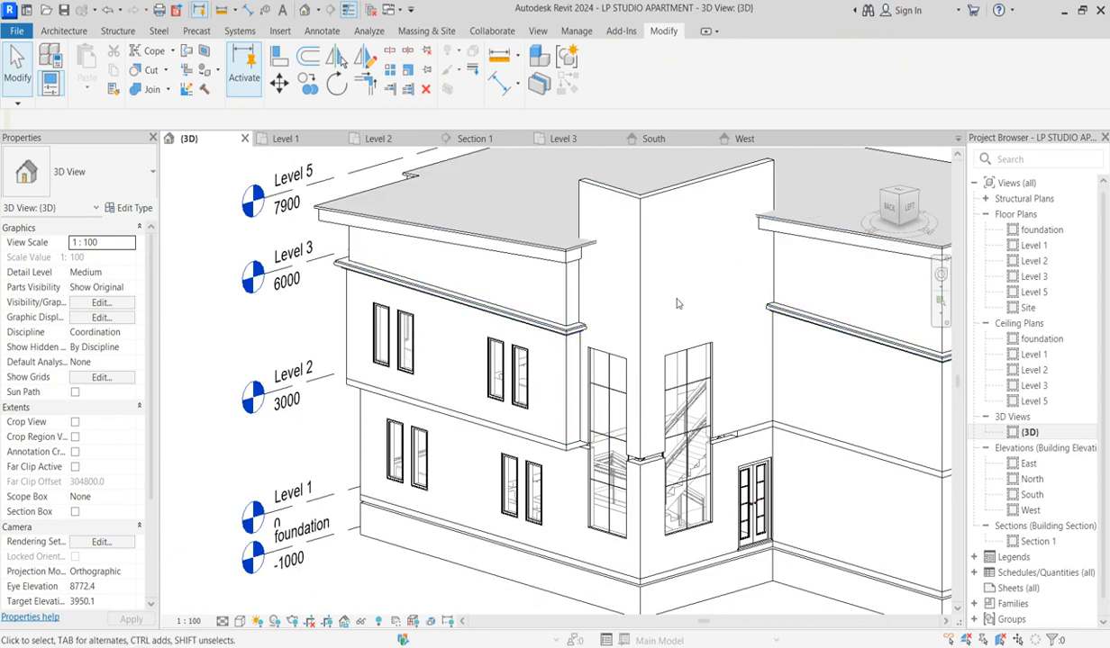
scroll(755, 325, "down", 4)
scroll(845, 293, "up", 3)
scroll(845, 293, "up", 2)
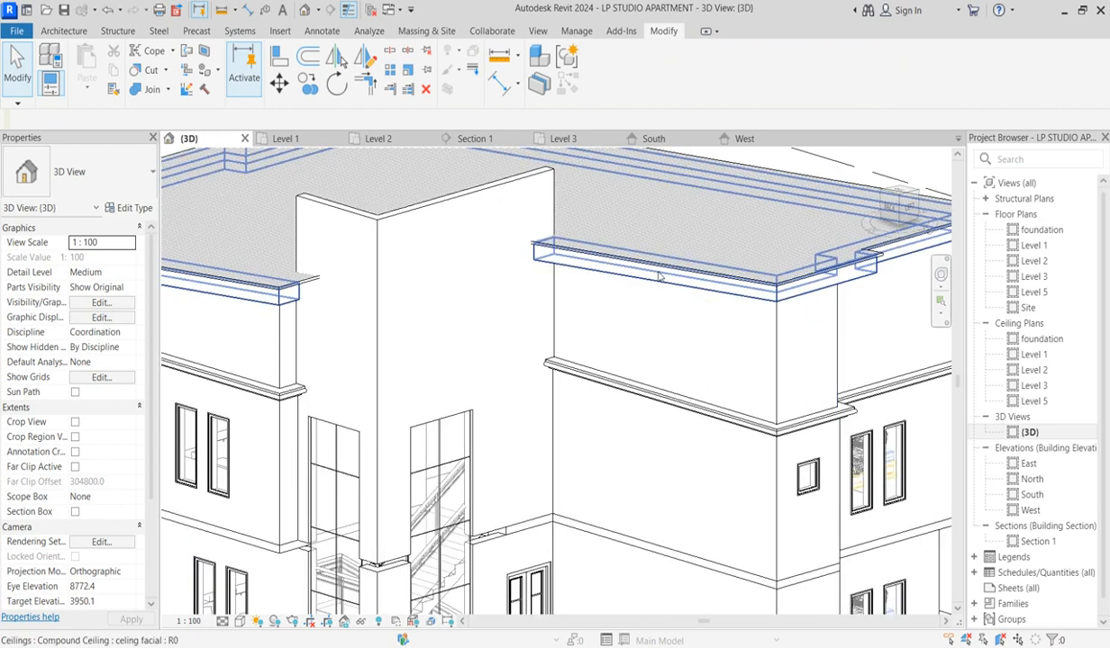
scroll(651, 297, "down", 4)
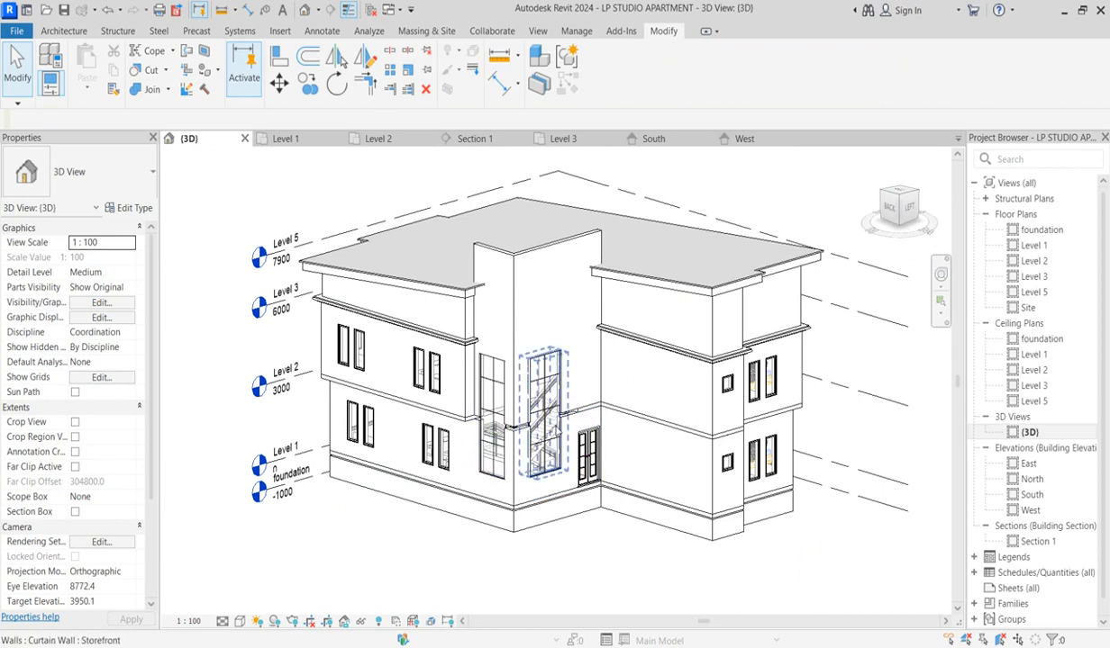
scroll(550, 410, "up", 5)
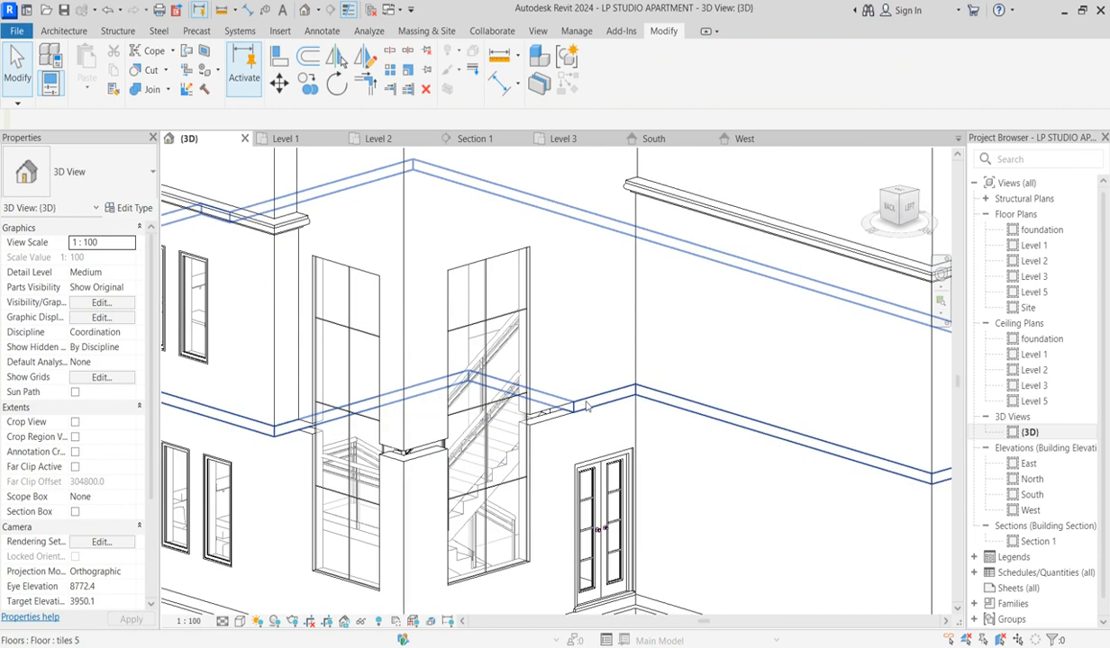
scroll(540, 392, "down", 3)
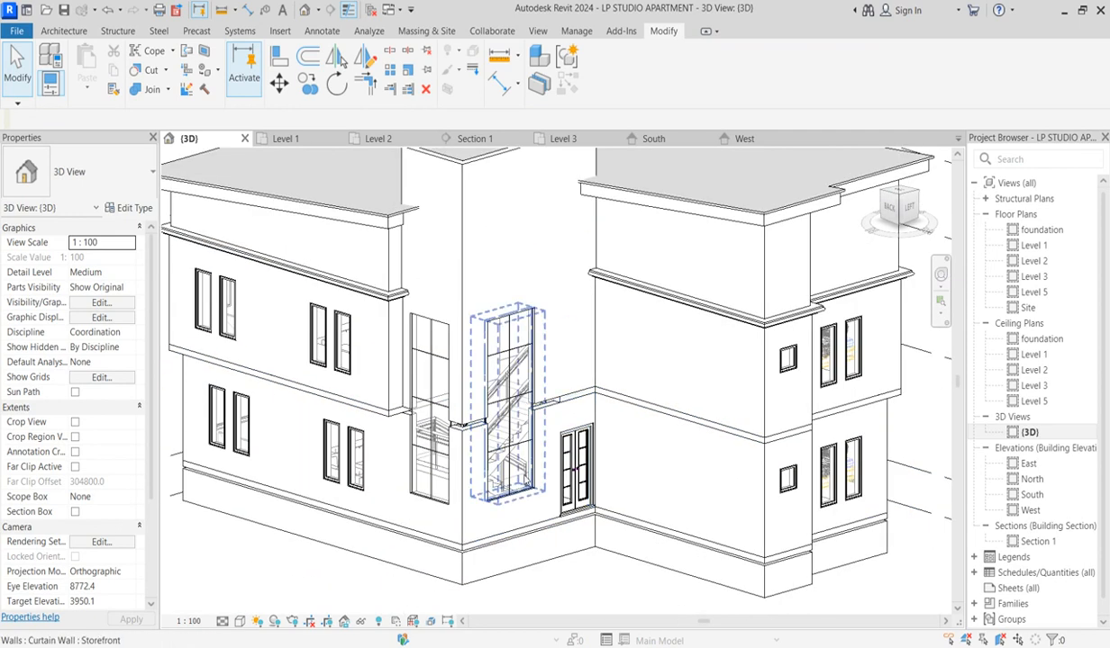
scroll(446, 281, "down", 4)
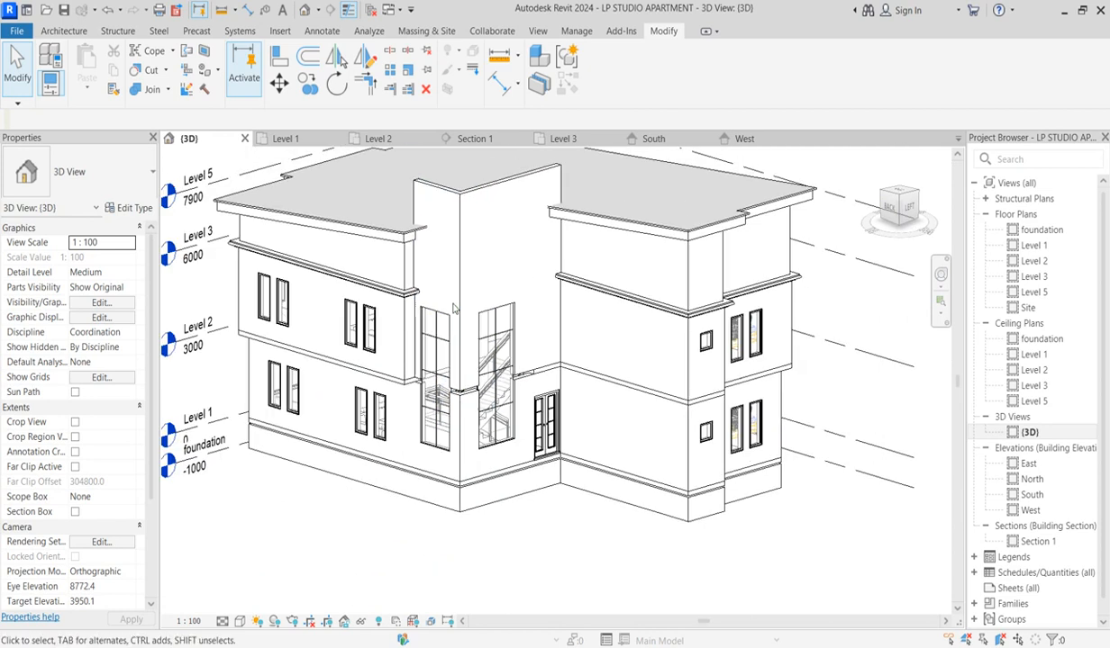
scroll(457, 298, "up", 1)
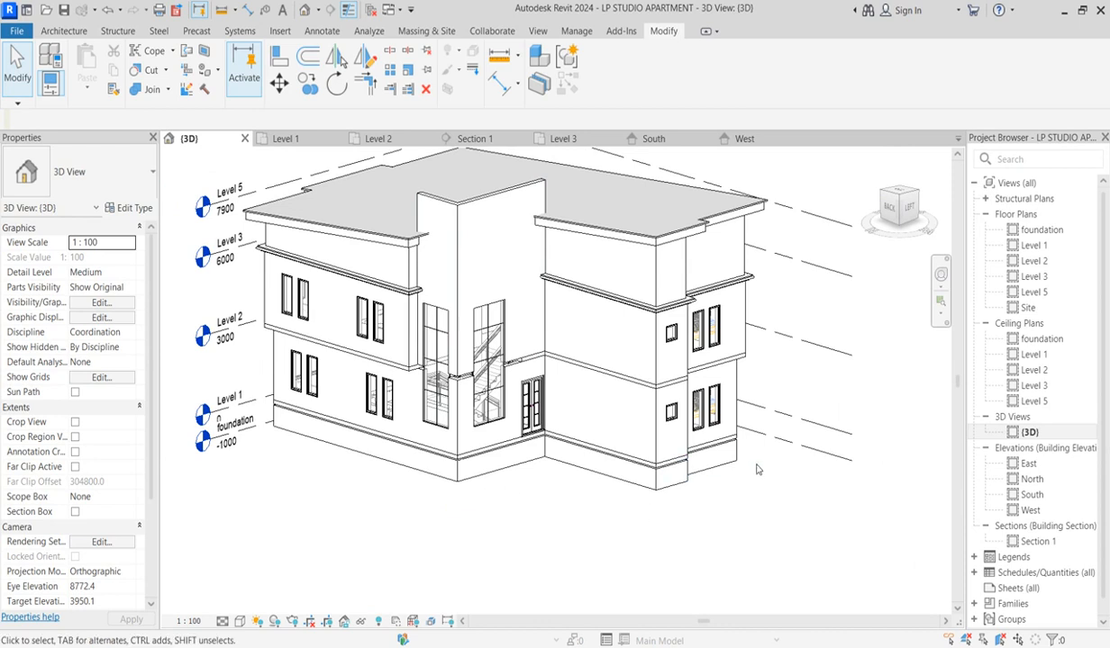
scroll(633, 486, "down", 3)
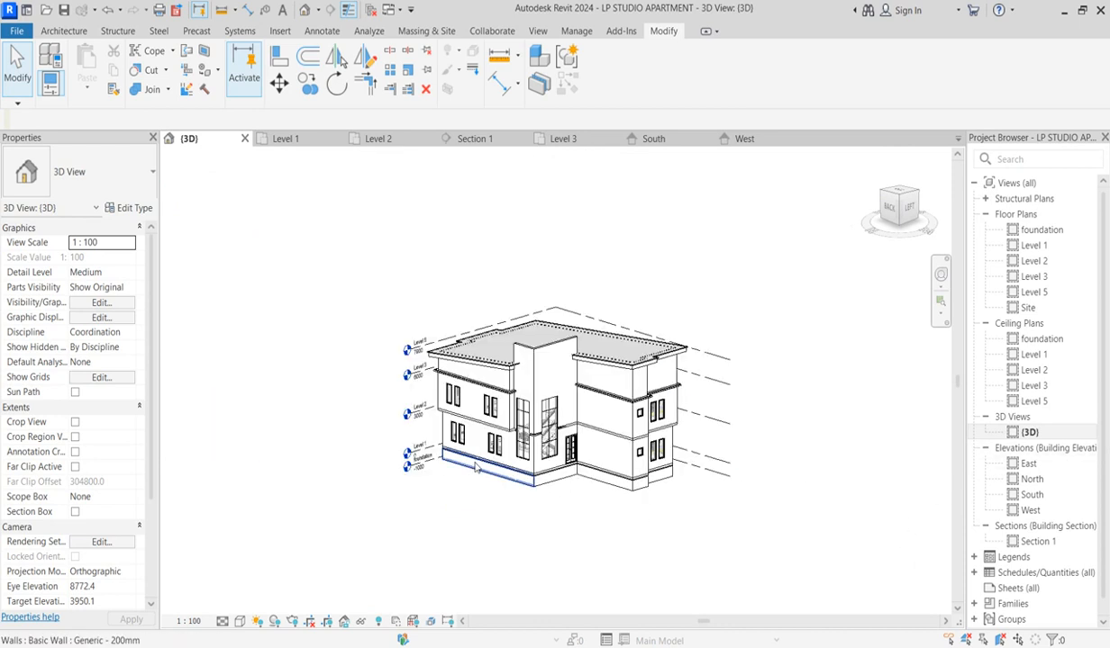
scroll(648, 493, "up", 3)
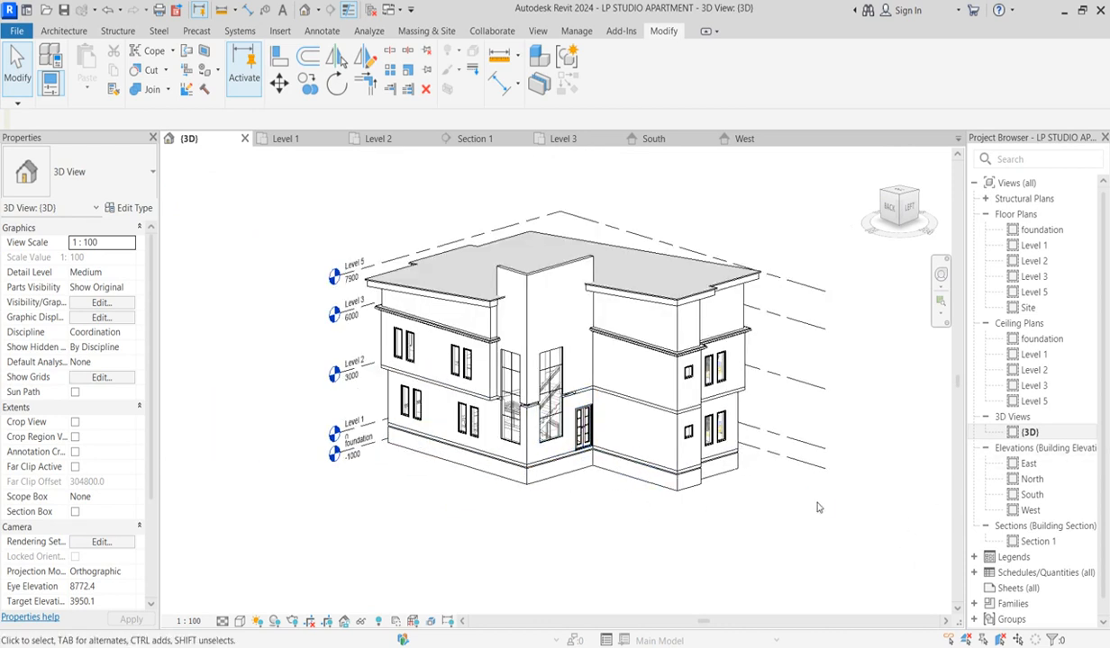